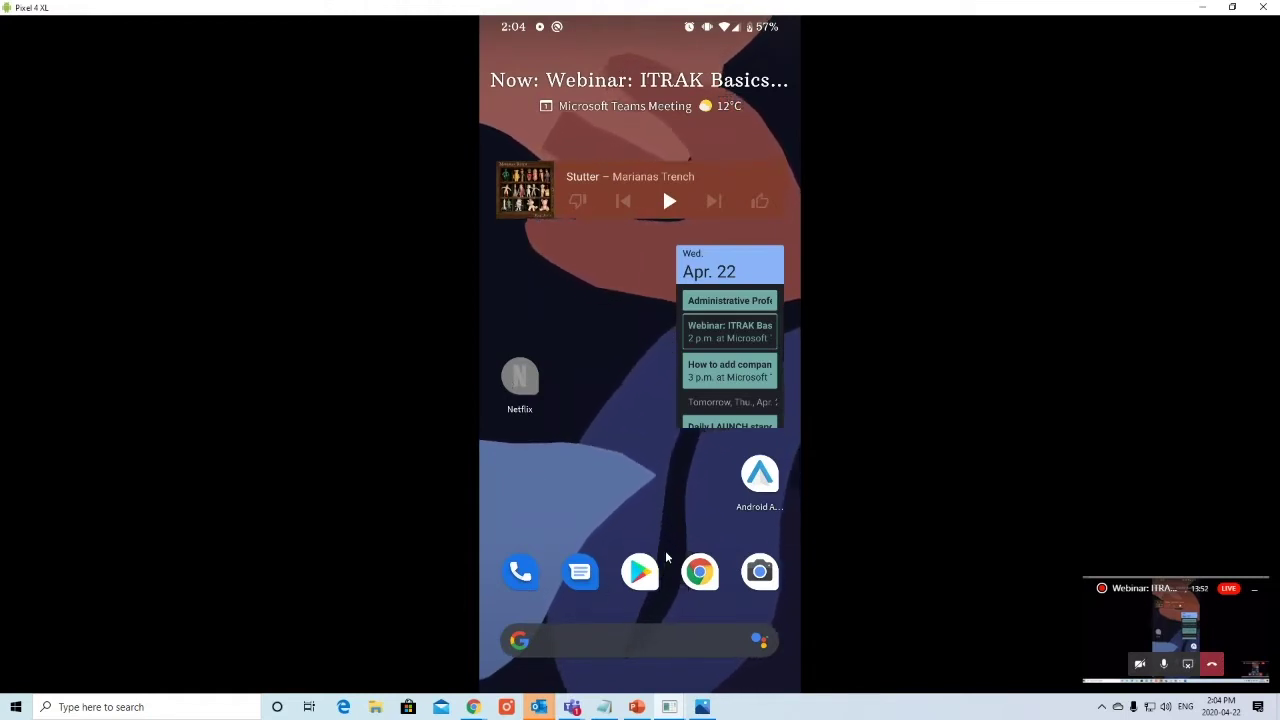
# Step: Search the phone for 'play store' and launch the Google Play Store app
pyautogui.scroll(-1, 553, 506)
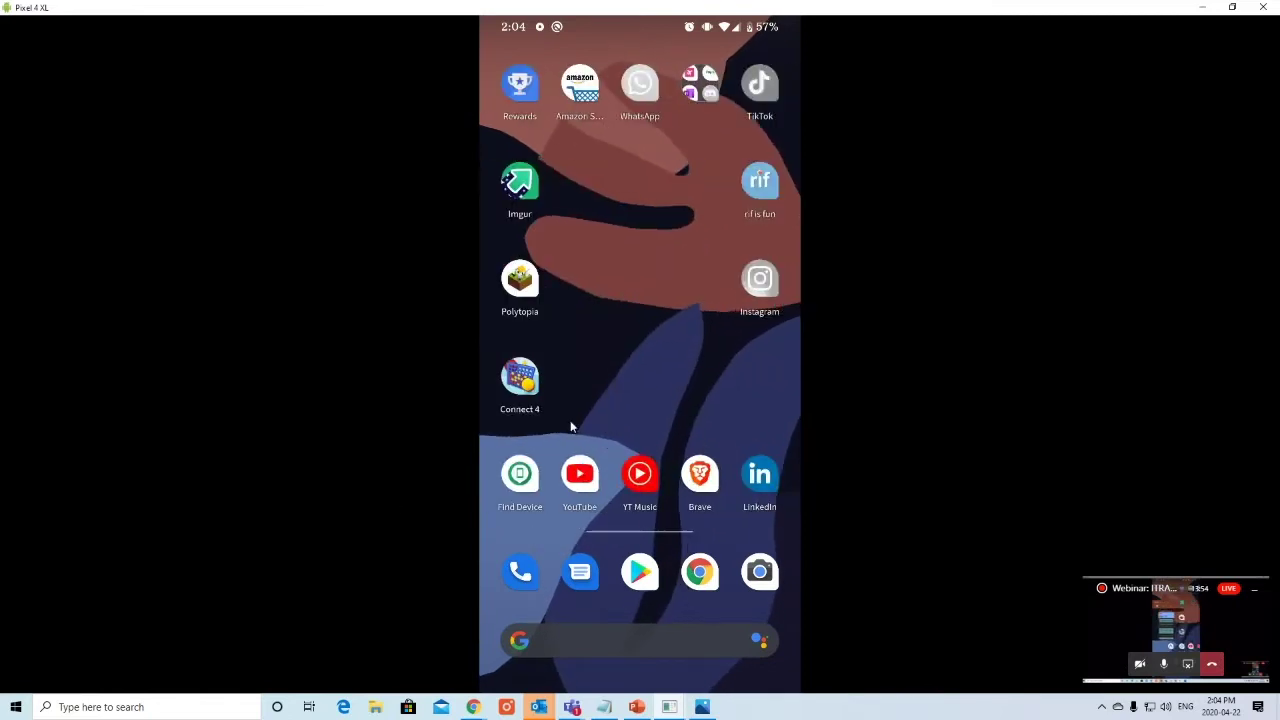
pyautogui.scroll(1, 700, 408)
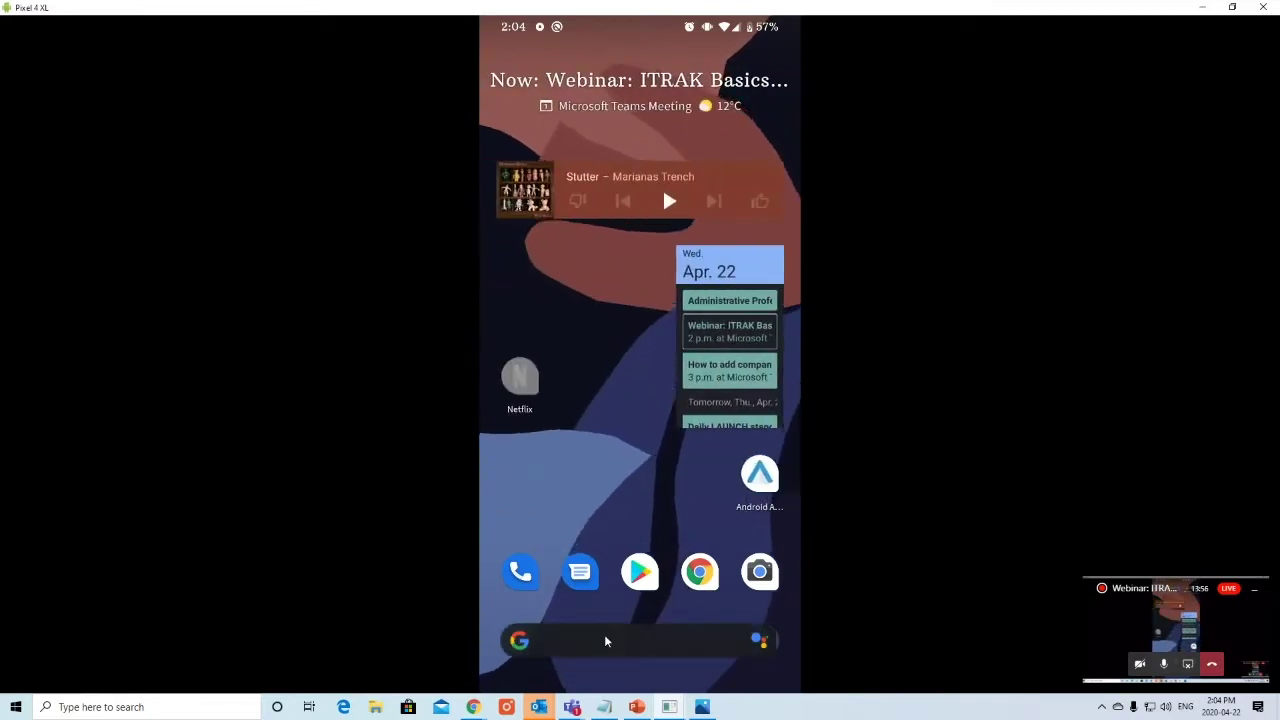
pyautogui.click(603, 639)
pyautogui.write('play store')
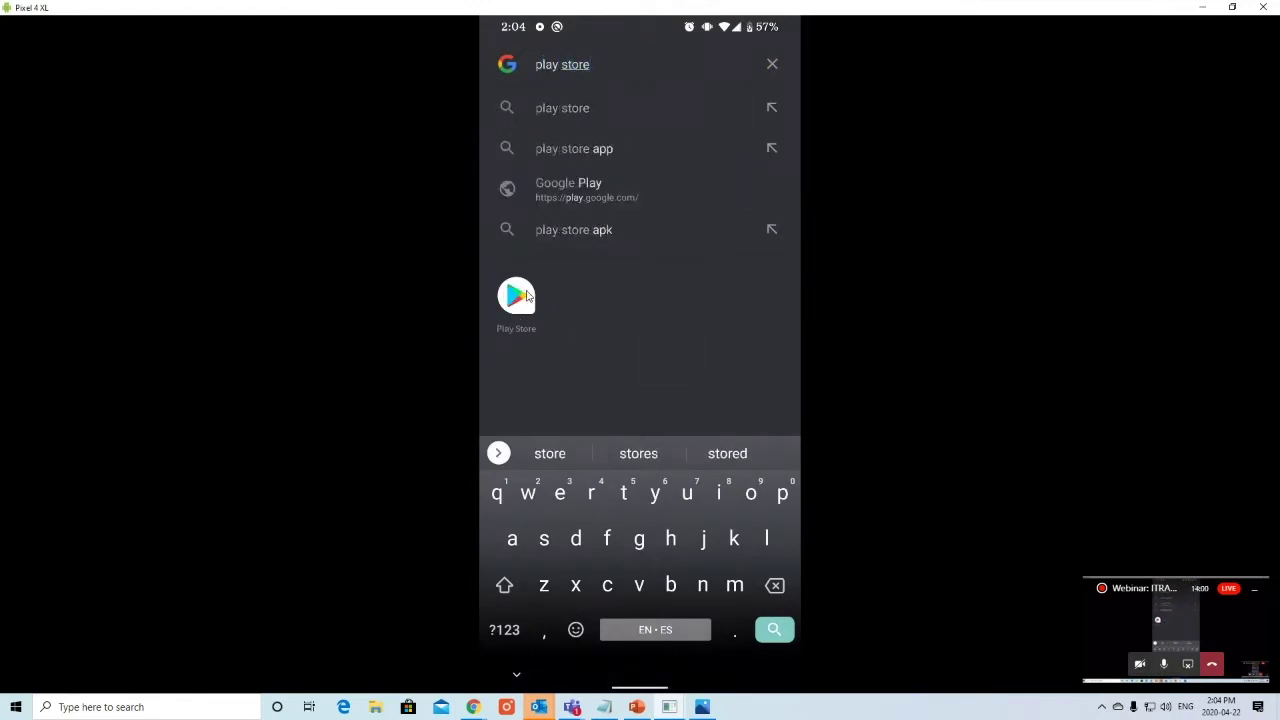
pyautogui.click(528, 294)
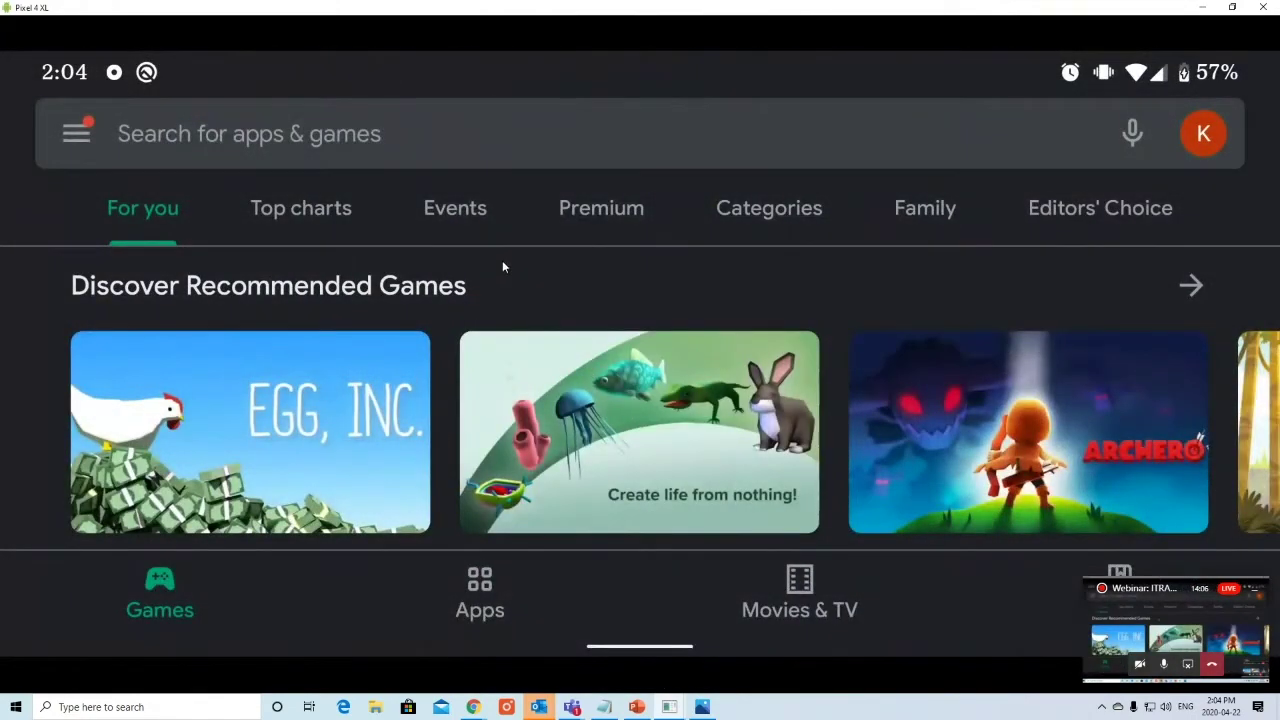
# Step: Search the Play Store for 'Itrak Mobile', correcting the typo first
pyautogui.click(312, 134)
pyautogui.write('Itrak')
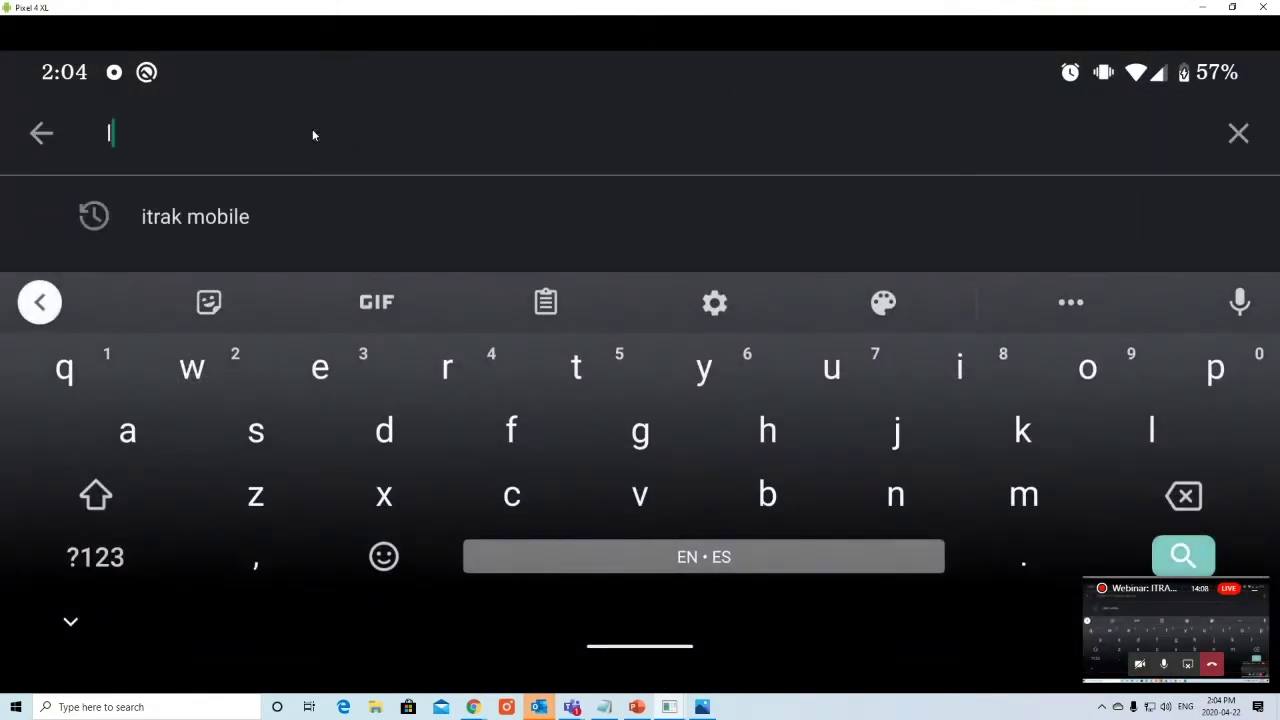
pyautogui.write(' Movbi')
pyautogui.press('BackSpace')
pyautogui.press('BackSpace')
pyautogui.press('BackSpace')
pyautogui.write('i')
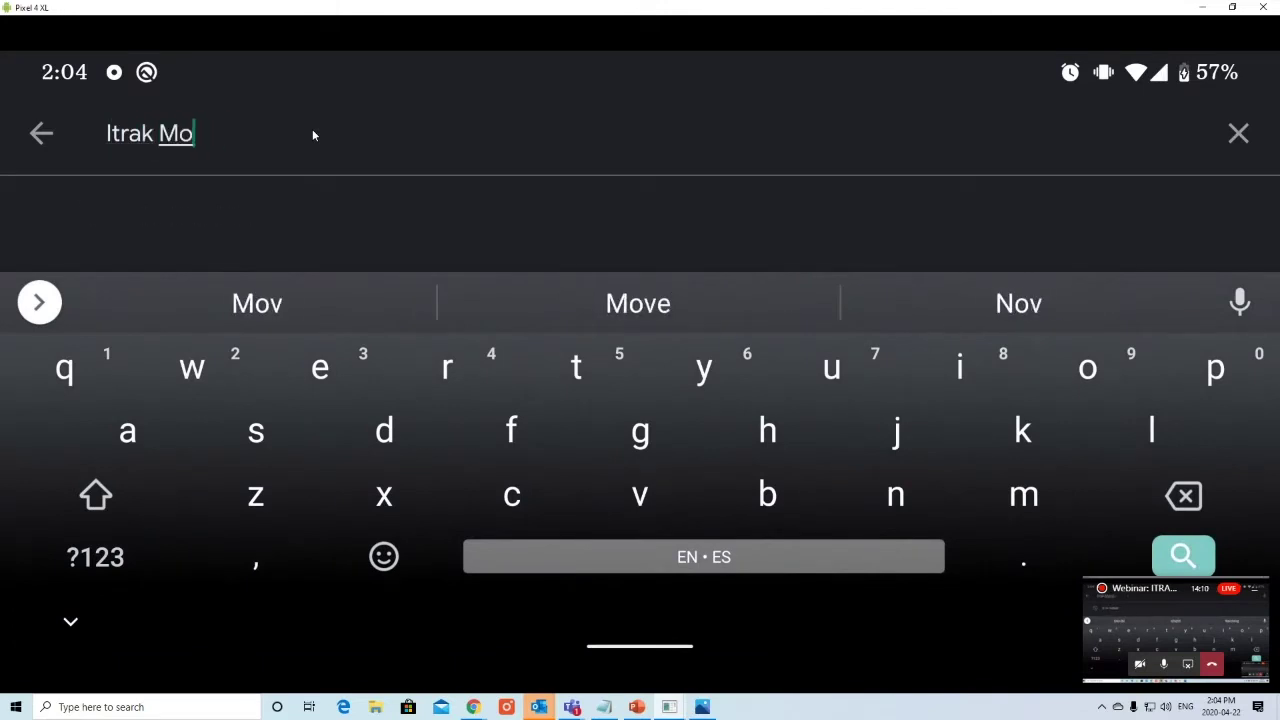
pyautogui.press('BackSpace')
pyautogui.write('bile')
pyautogui.press('Return')
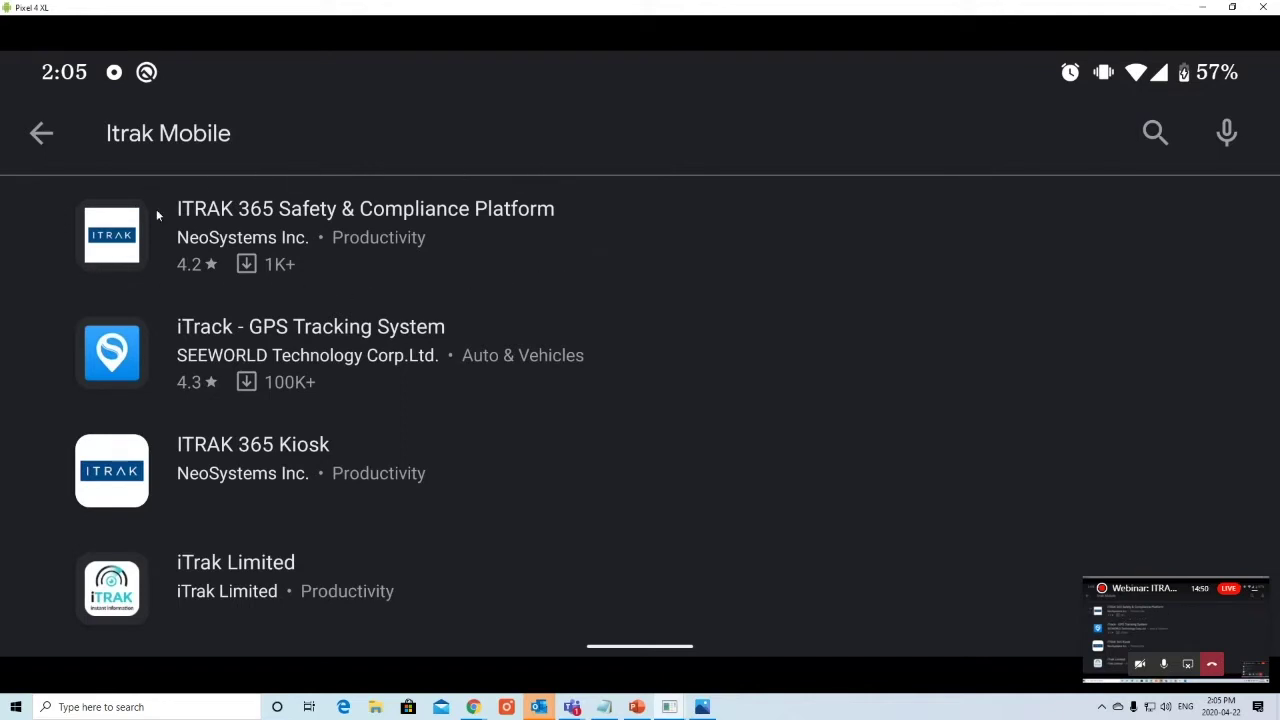
# Step: Install ITRAK 365 Safety & Compliance Platform from its store listing and open it
pyautogui.click(133, 234)
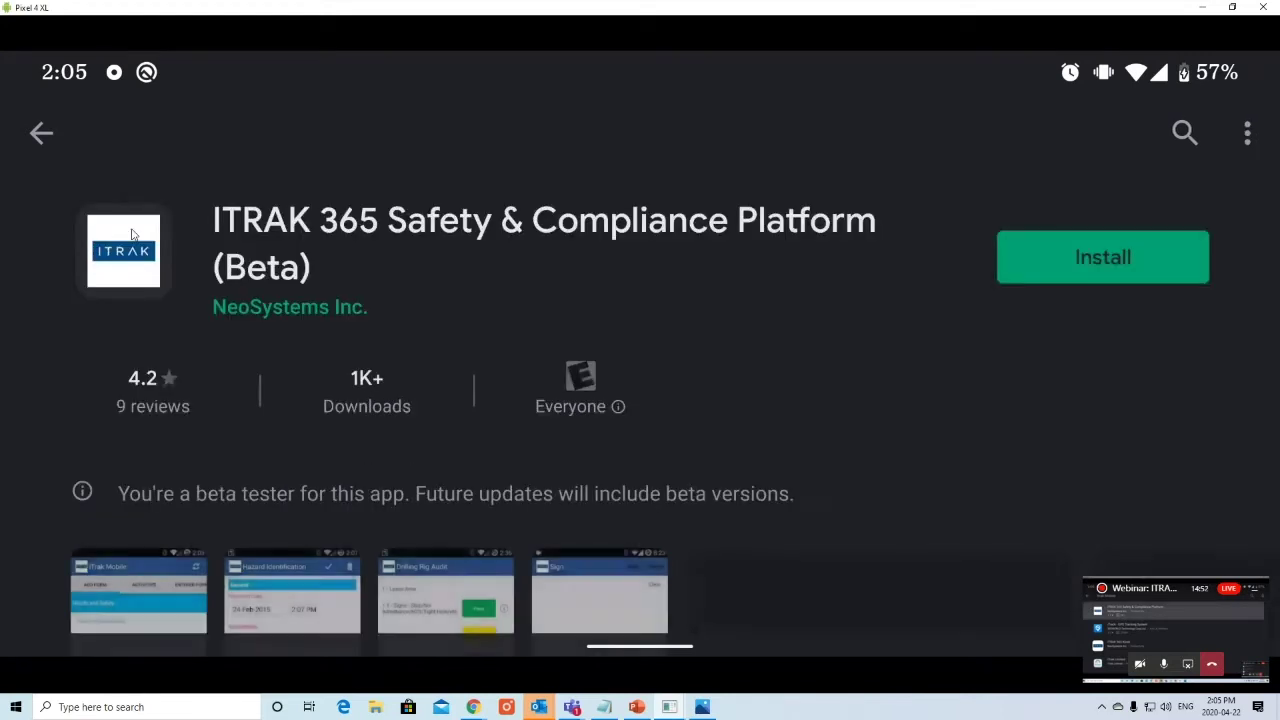
pyautogui.click(1029, 258)
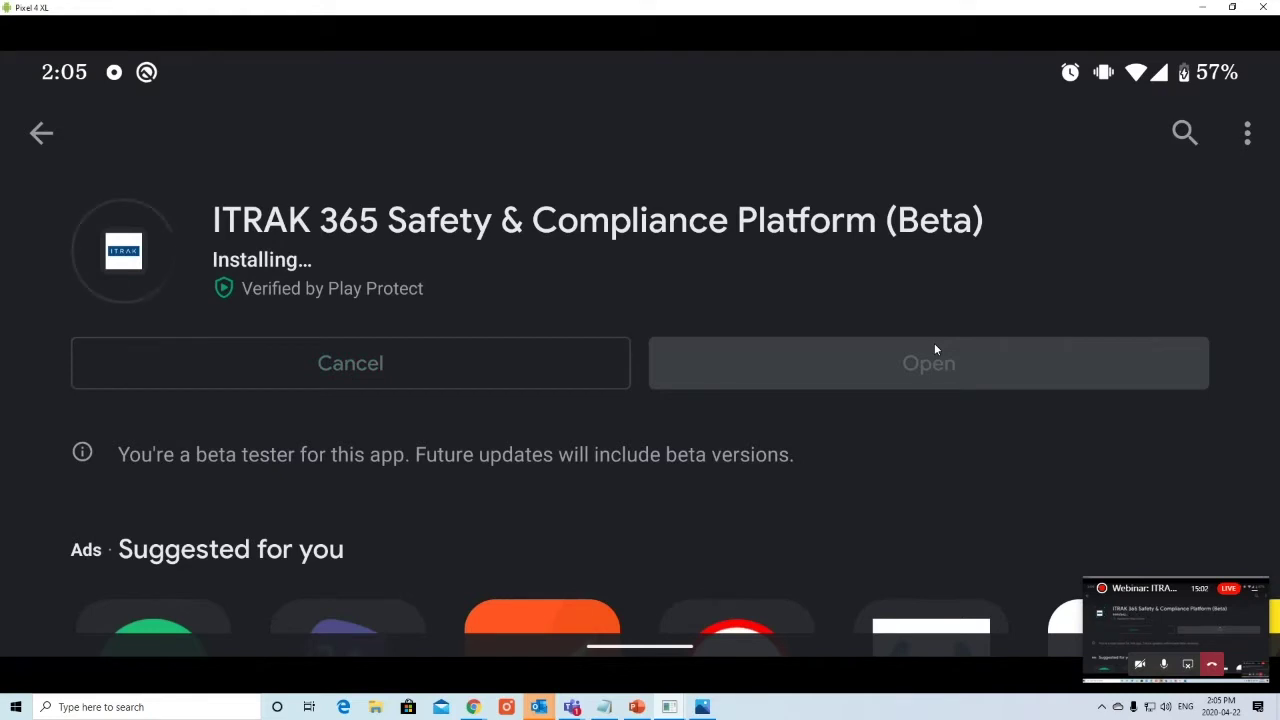
pyautogui.click(1210, 590)
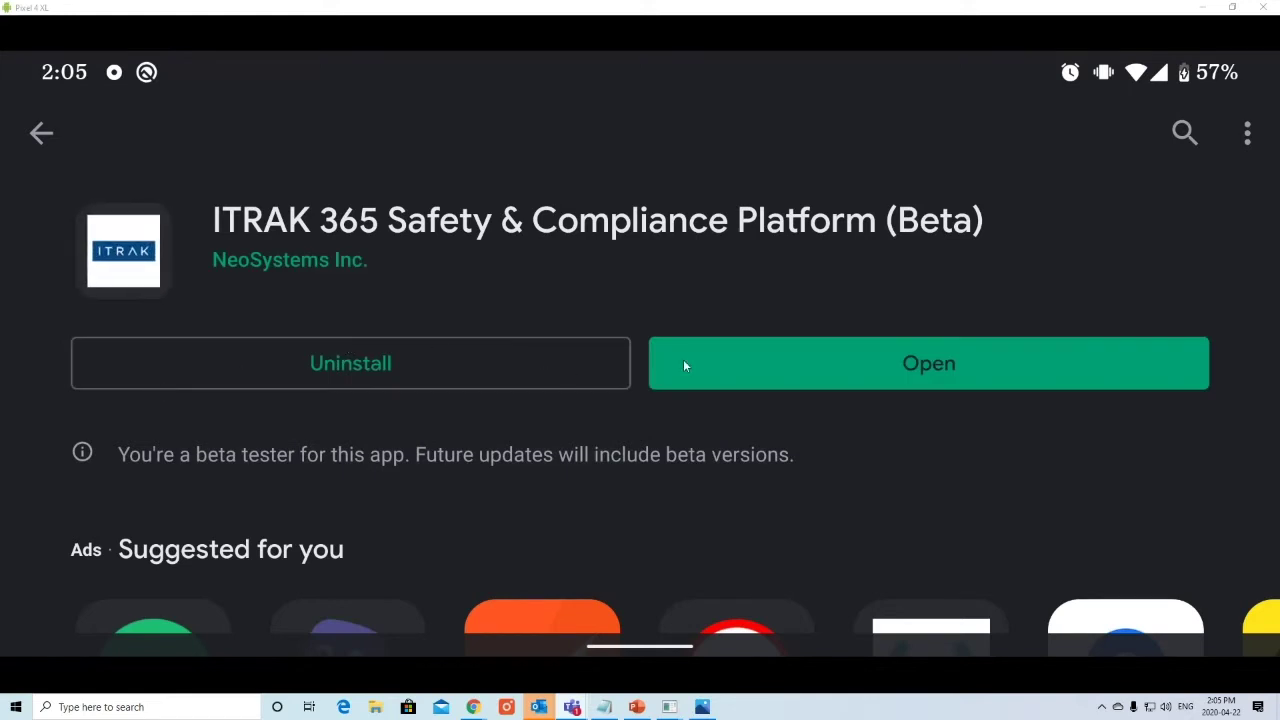
pyautogui.click(974, 362)
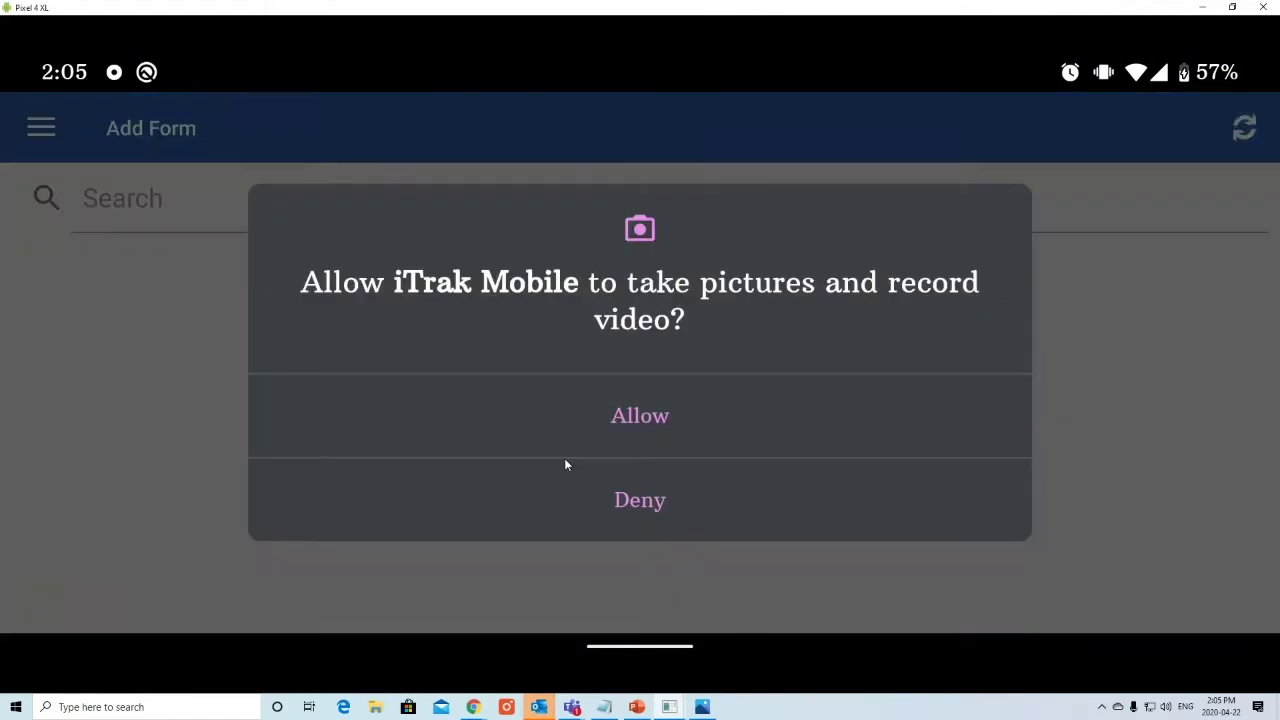
# Step: On the home screen, drag the iTrak Mobile icon under Instagram beside Connect 4 and launch it
pyautogui.click(575, 466)
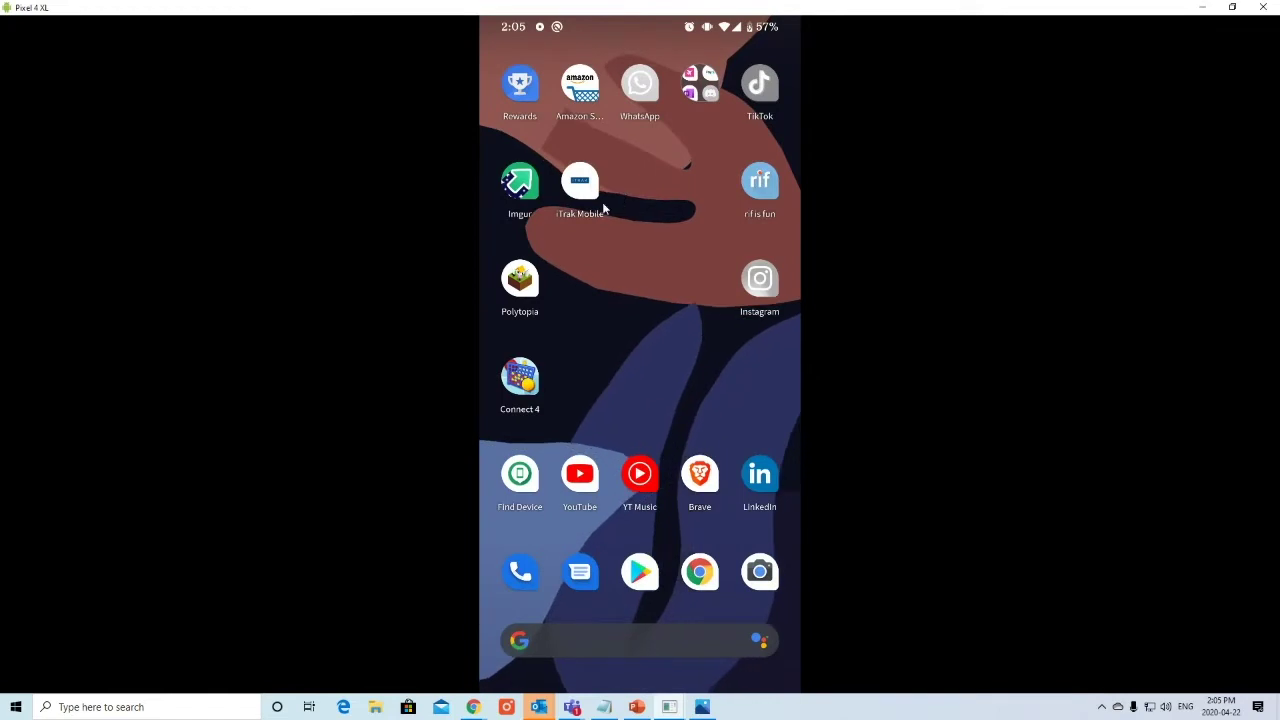
pyautogui.moveTo(590, 203); pyautogui.dragTo(744, 411)
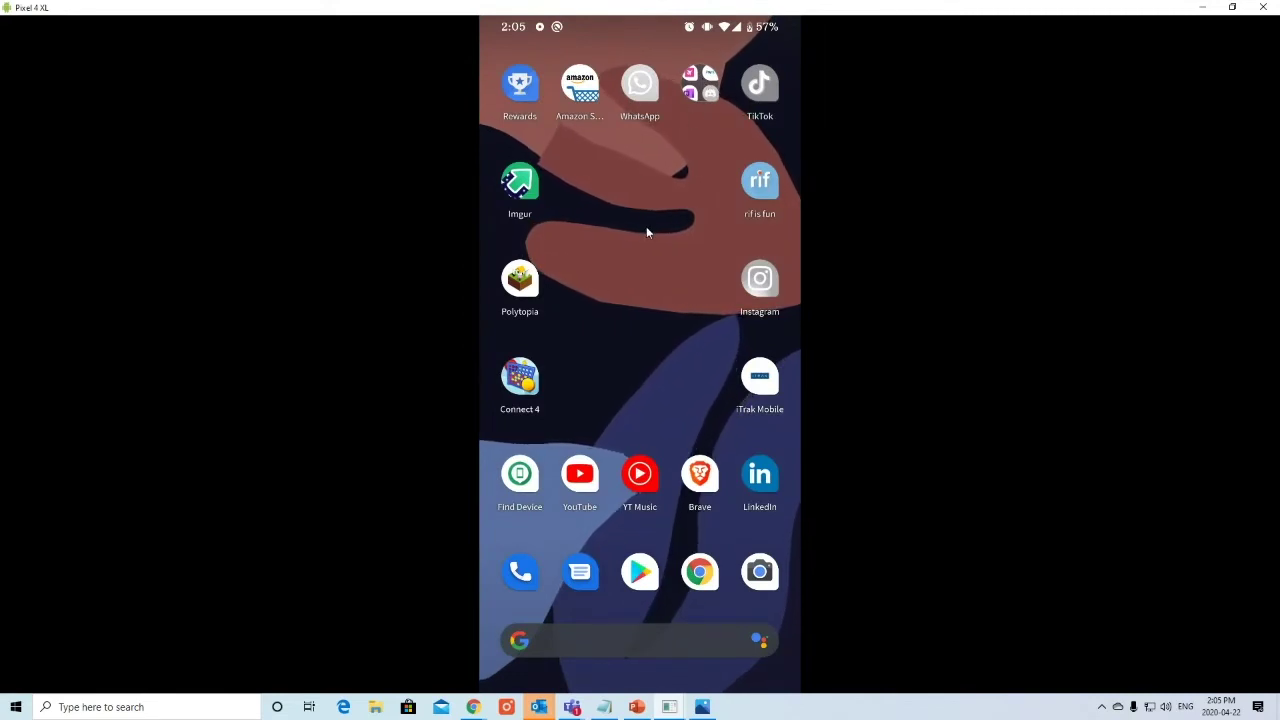
pyautogui.click(746, 376)
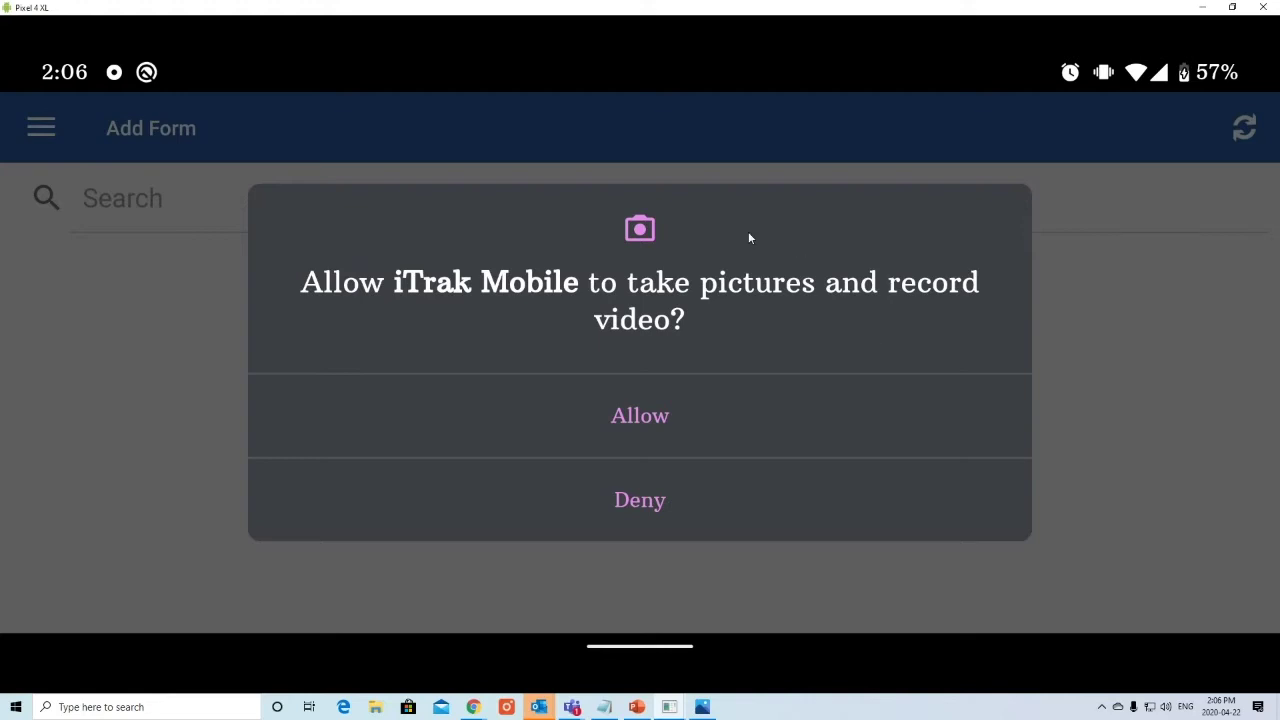
# Step: Allow camera and file access, allow location only while using the app, then go home
pyautogui.click(671, 422)
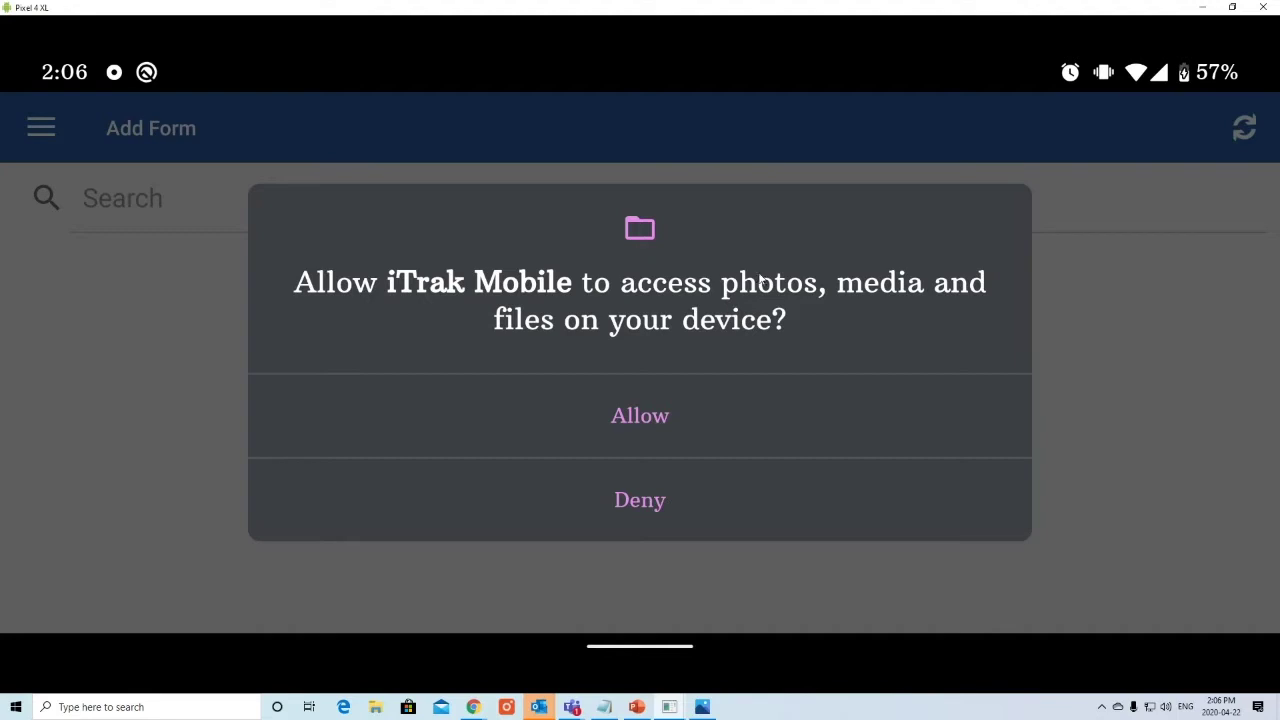
pyautogui.click(705, 410)
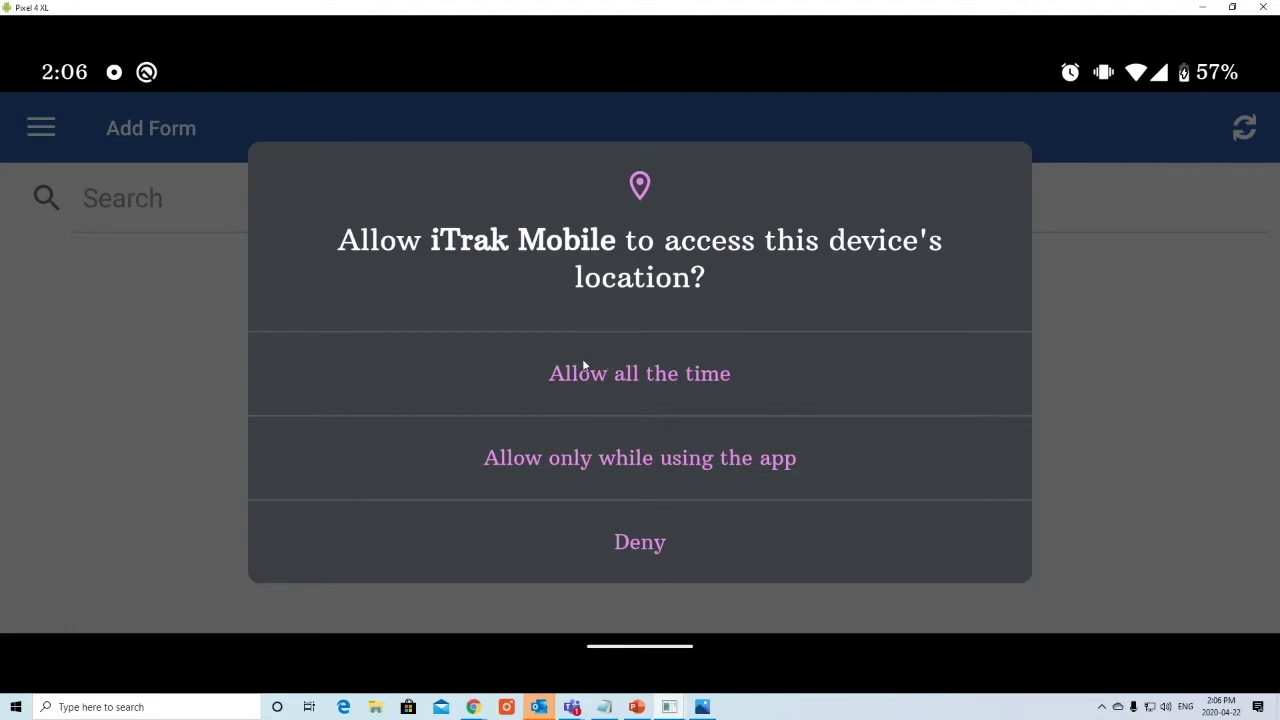
pyautogui.click(604, 460)
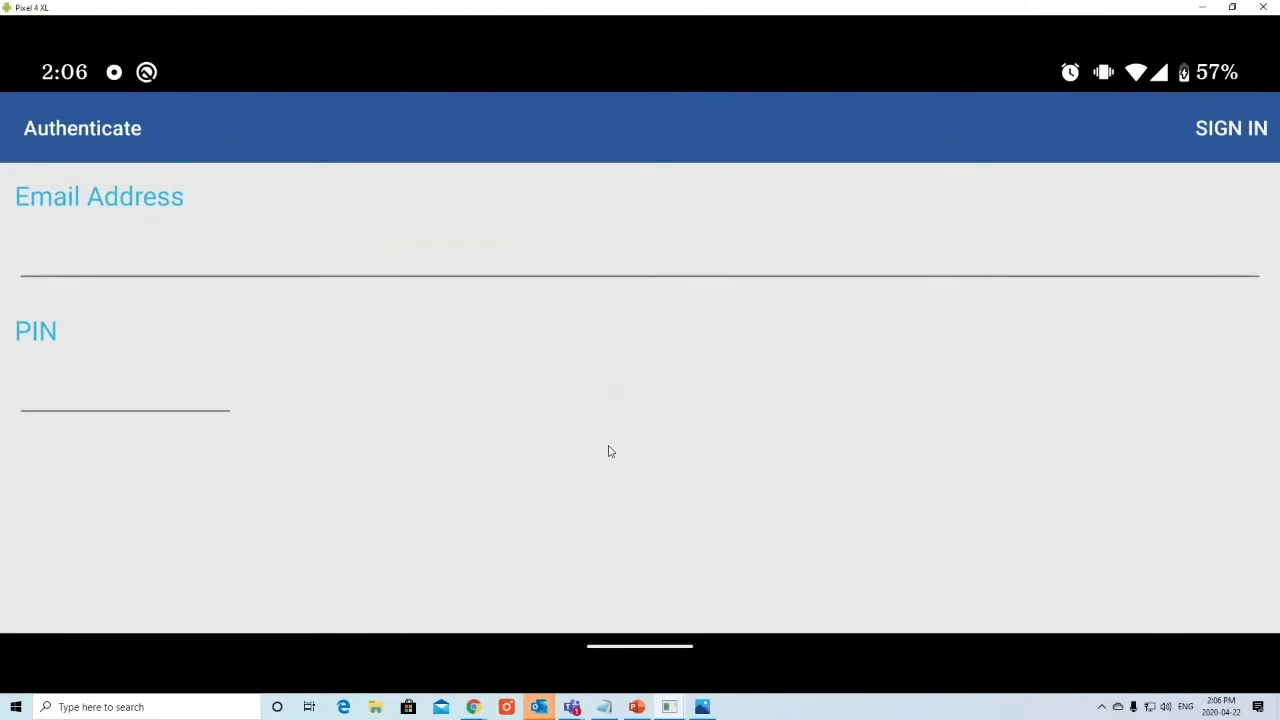
pyautogui.middleClick(608, 452)
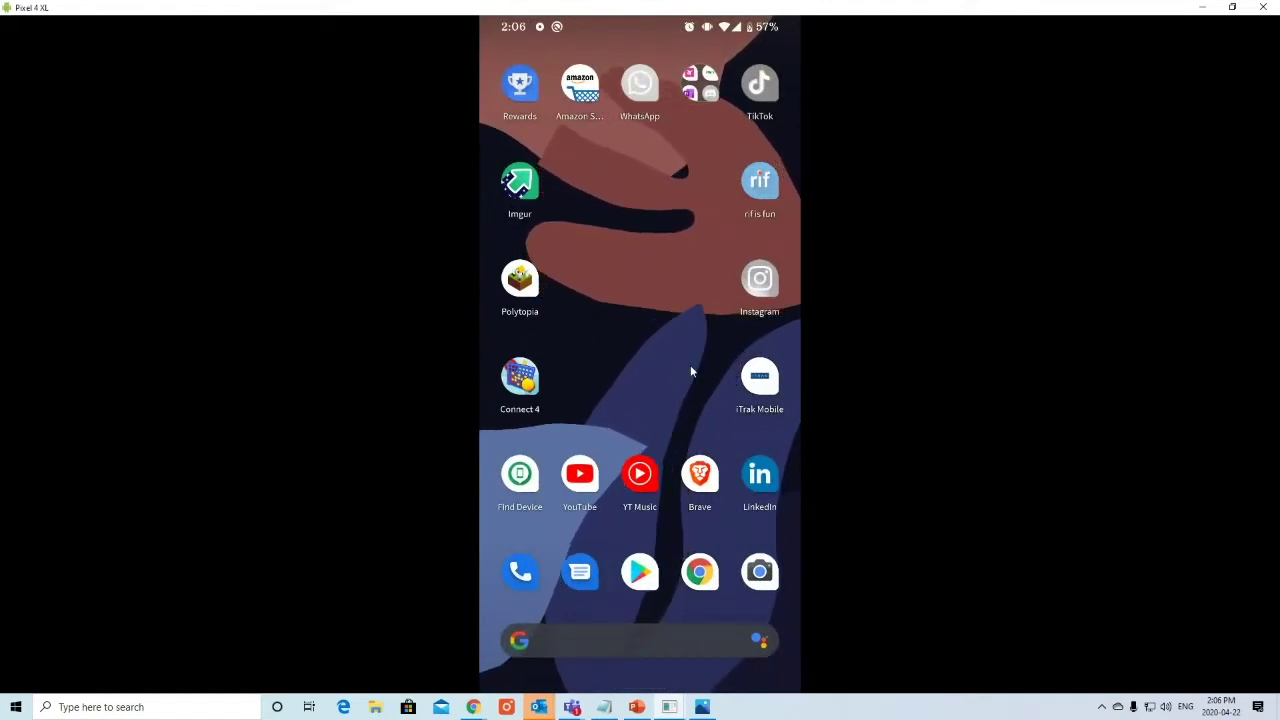
pyautogui.click(760, 376)
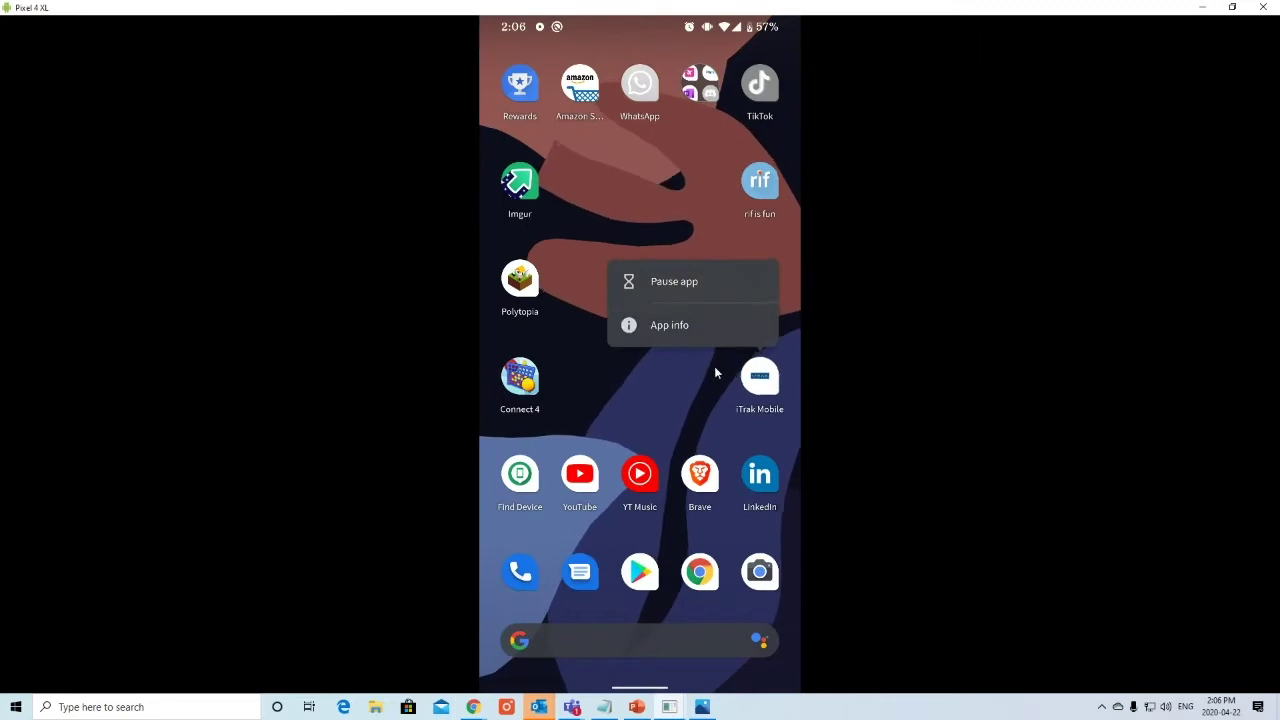
pyautogui.click(668, 325)
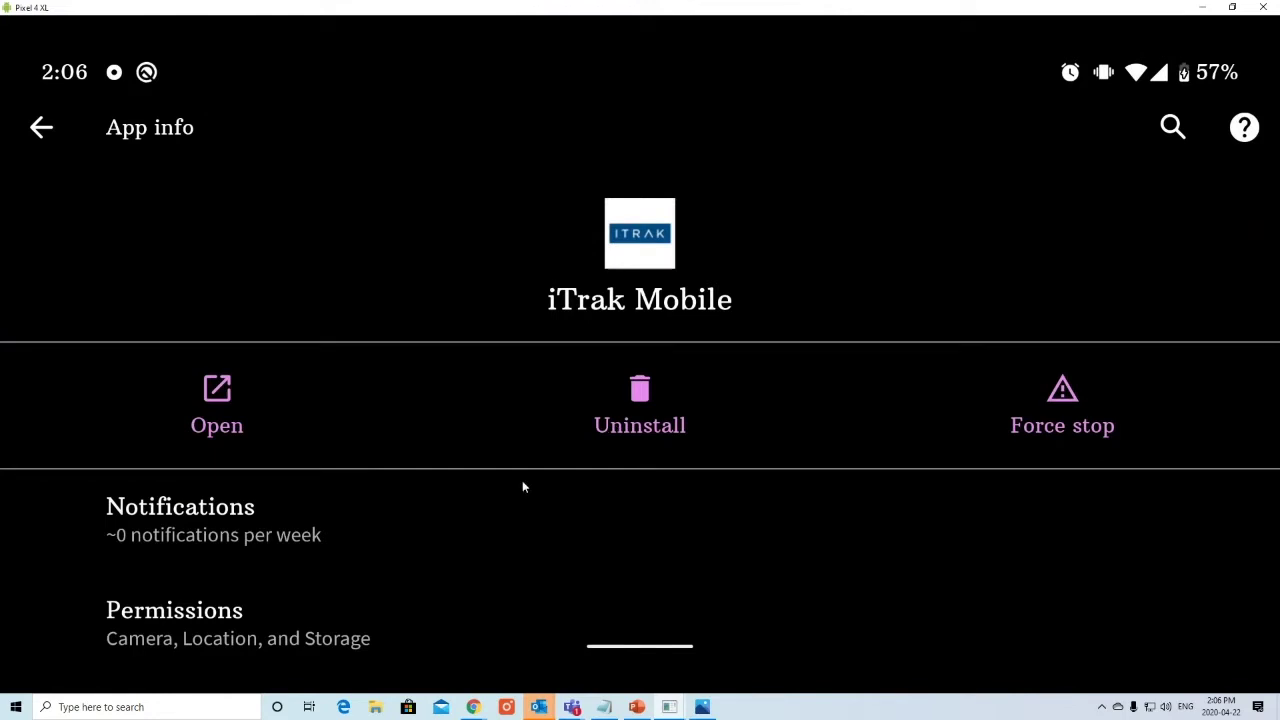
pyautogui.click(232, 614)
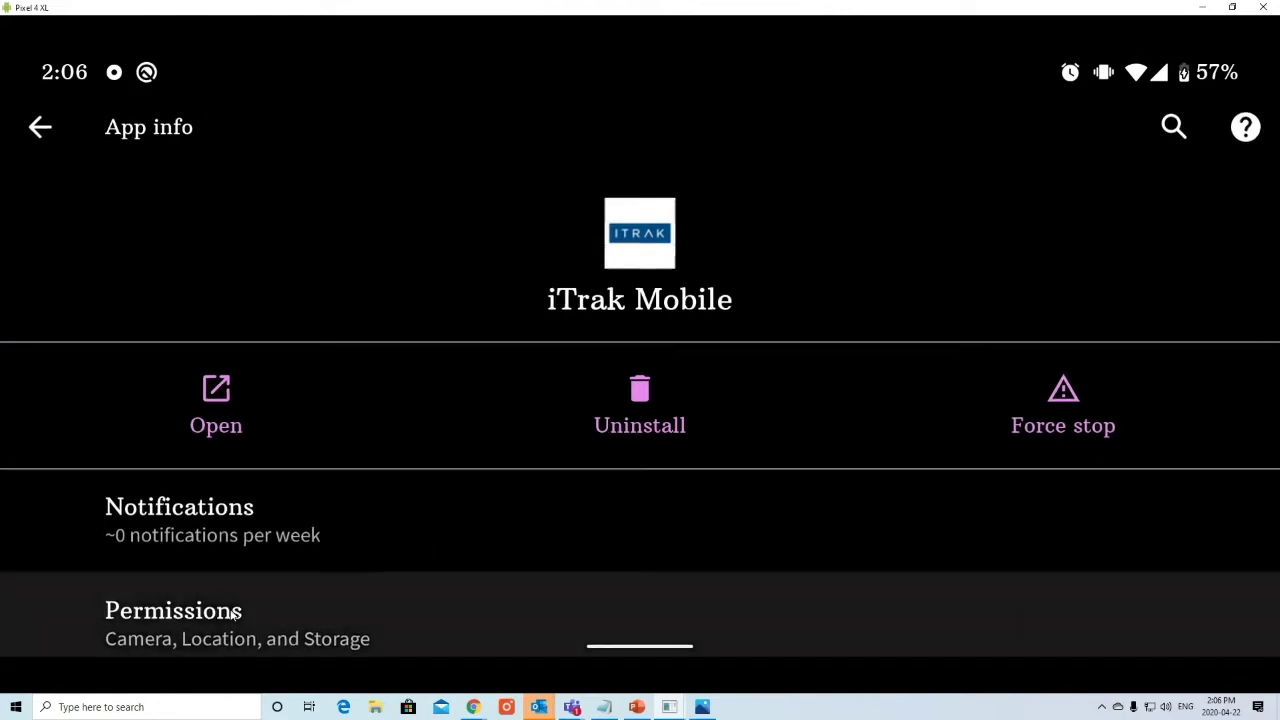
pyautogui.scroll(-2, 490, 404)
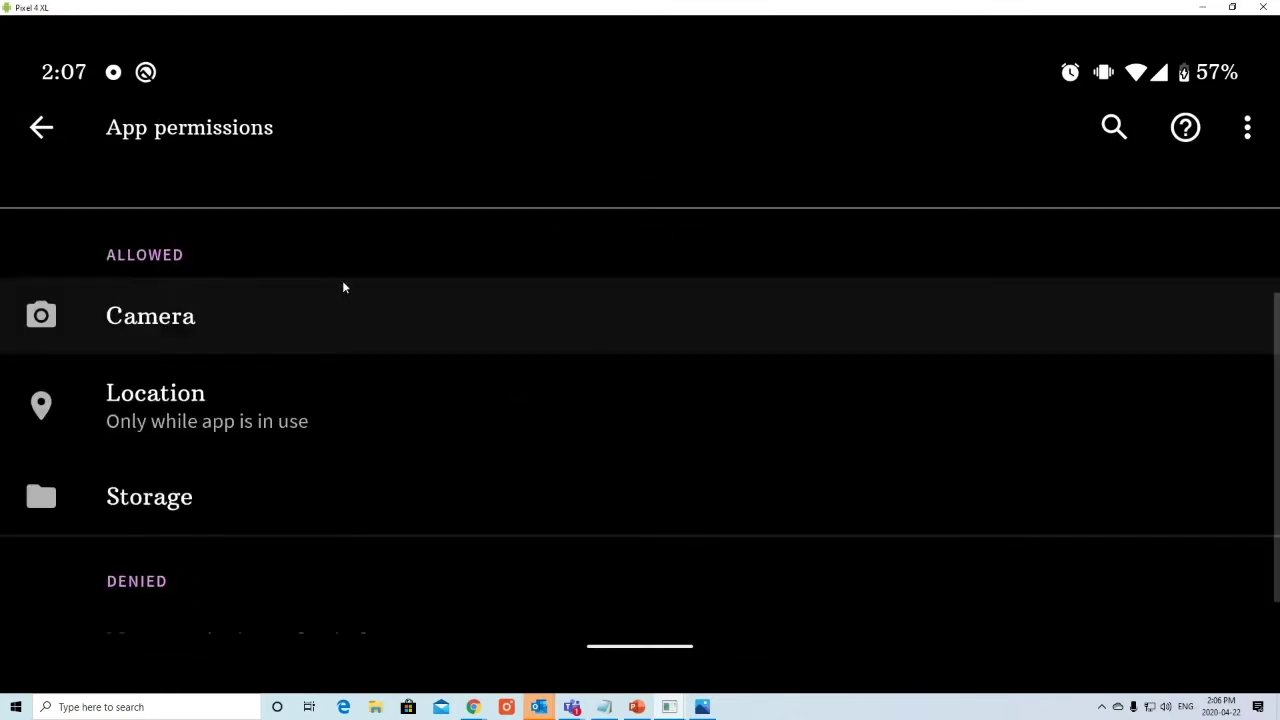
pyautogui.scroll(-1, 349, 355)
pyautogui.scroll(2, 349, 355)
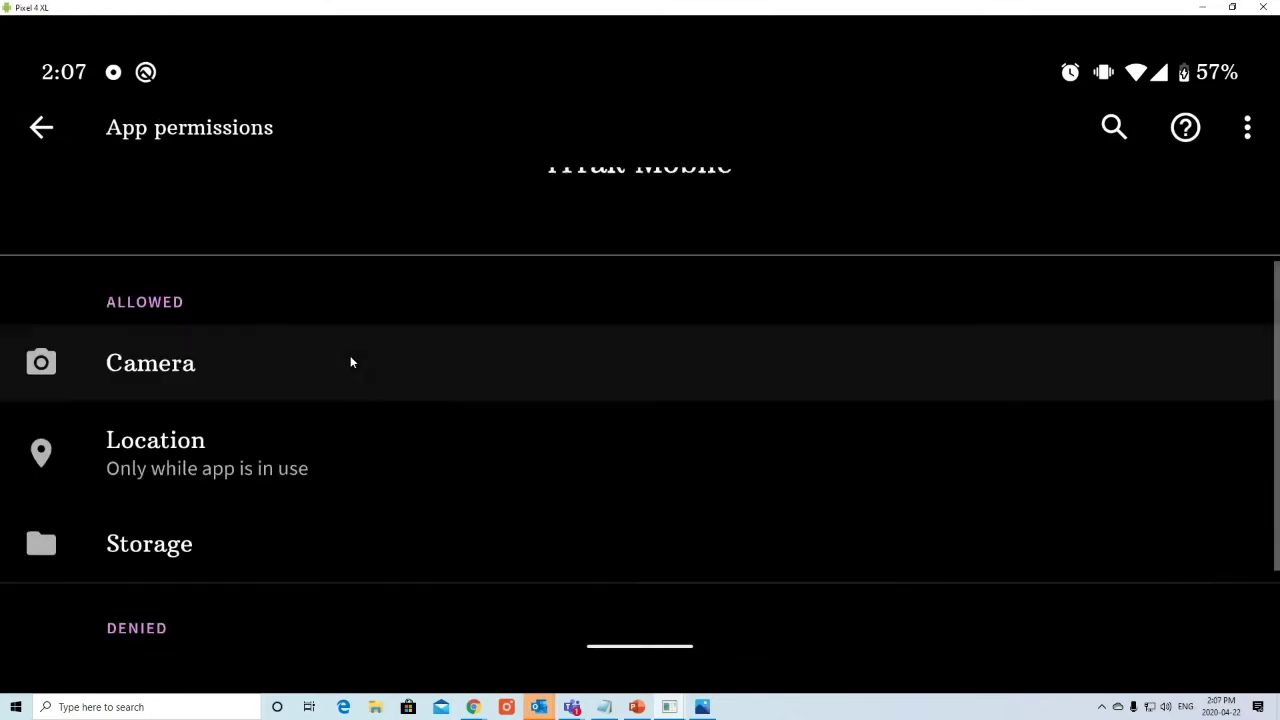
pyautogui.click(214, 370)
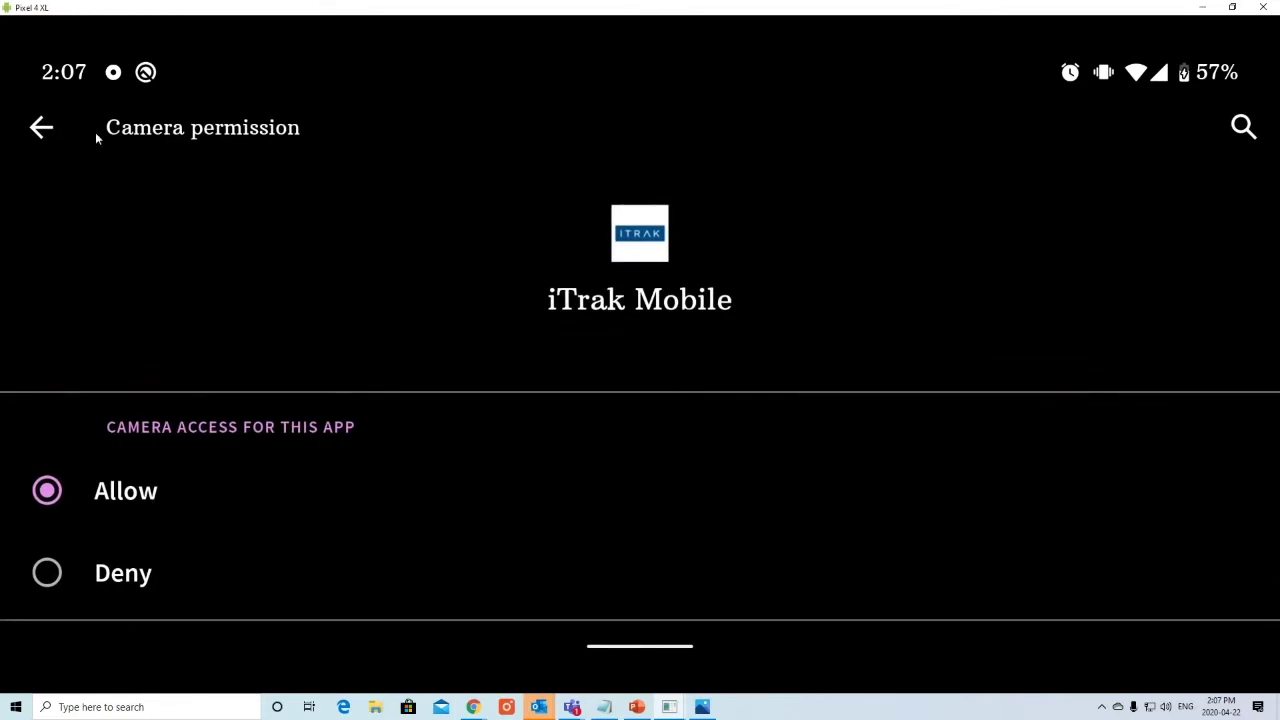
pyautogui.click(42, 128)
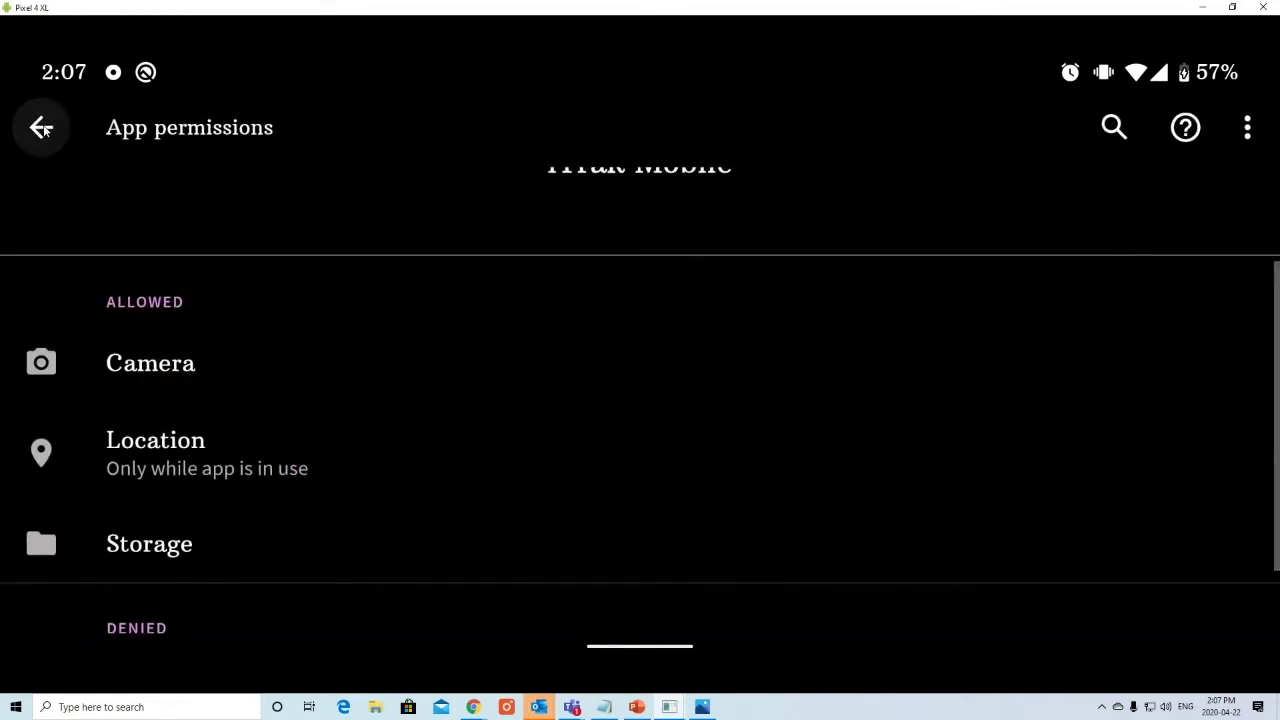
pyautogui.click(42, 128)
pyautogui.click(42, 127)
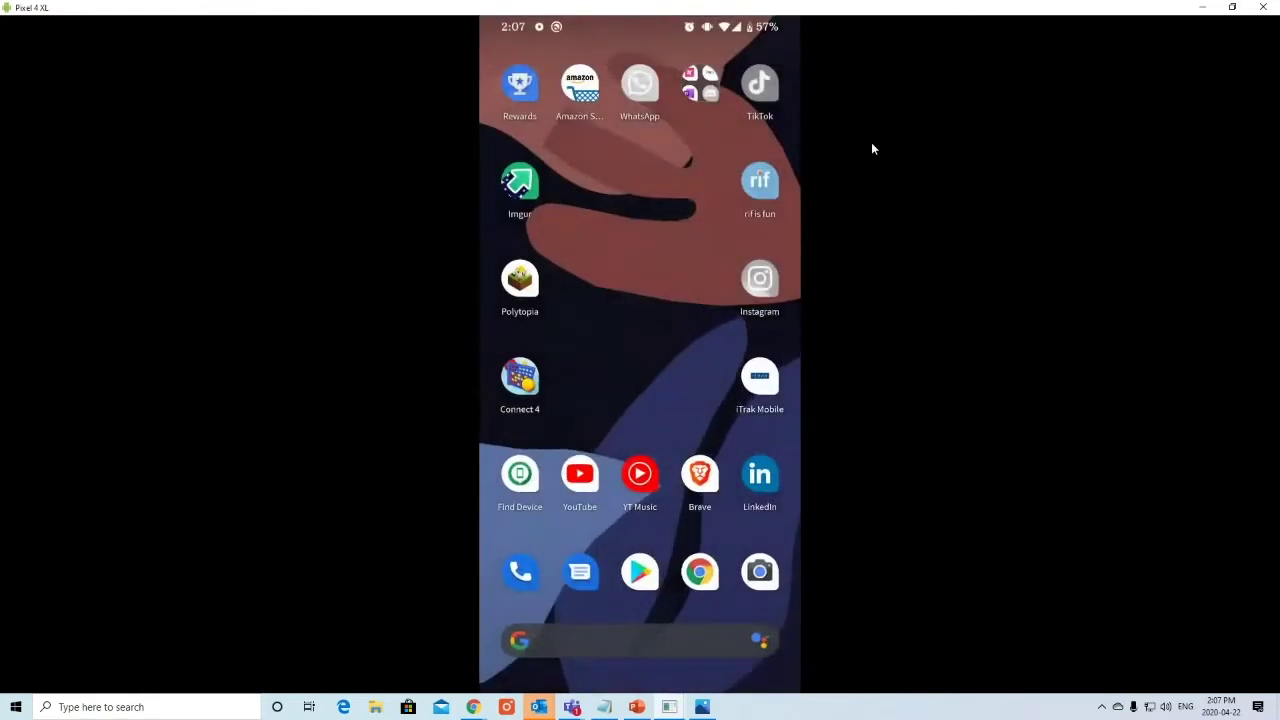
# Step: Pull down and dismiss Quick Settings, returning to the home page with the calendar widget
pyautogui.moveTo(700, 30); pyautogui.dragTo(742, 511)
pyautogui.moveTo(694, 150); pyautogui.dragTo(768, 481)
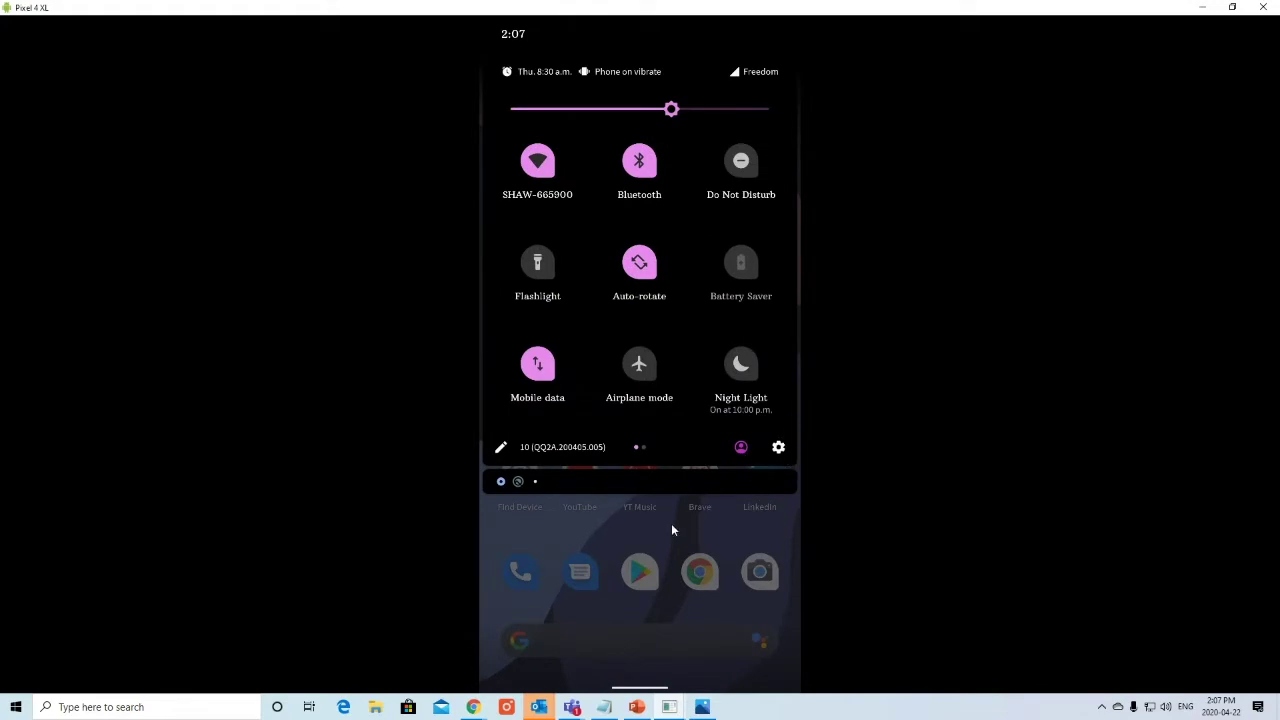
pyautogui.moveTo(674, 529); pyautogui.dragTo(658, 150)
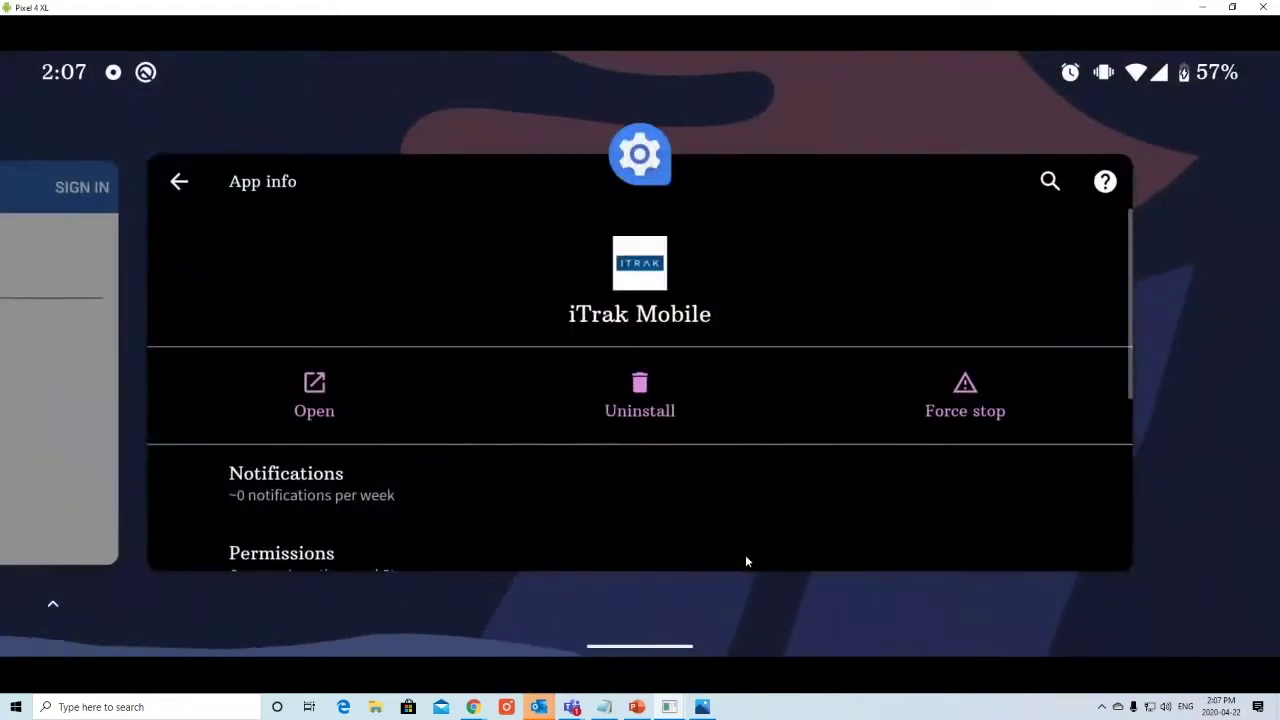
pyautogui.click(745, 561)
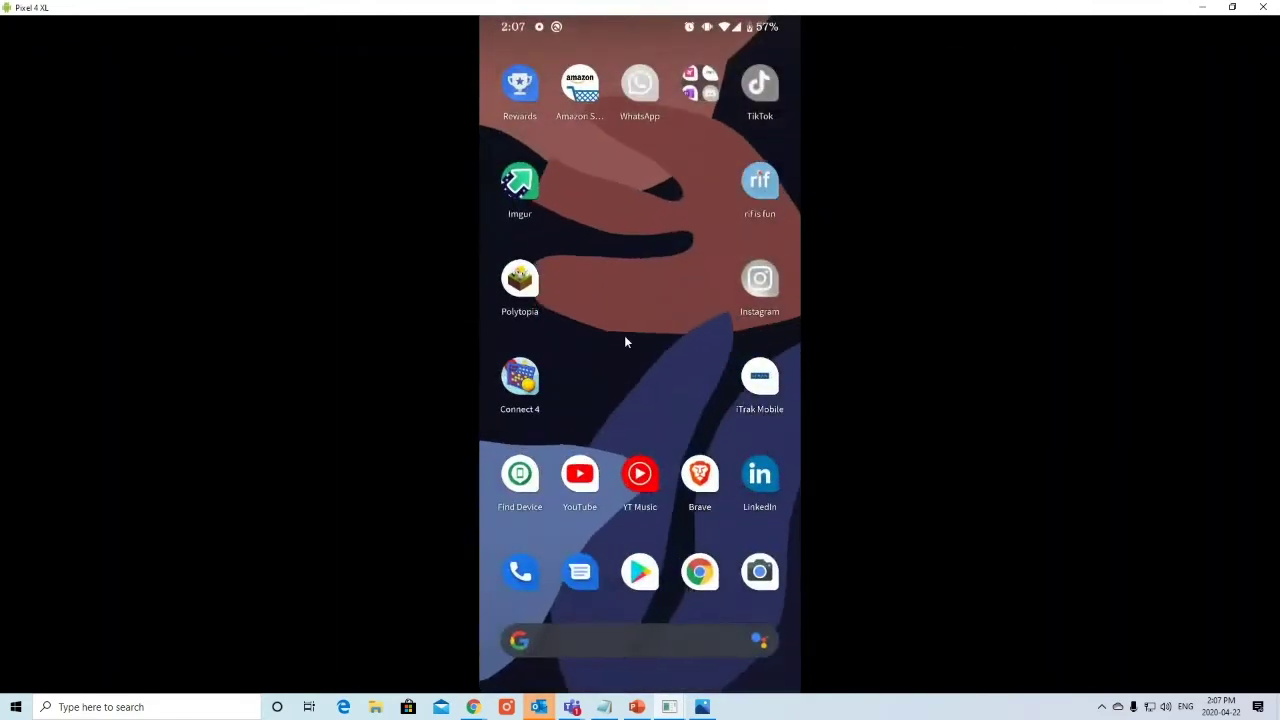
pyautogui.moveTo(625, 342); pyautogui.dragTo(784, 338)
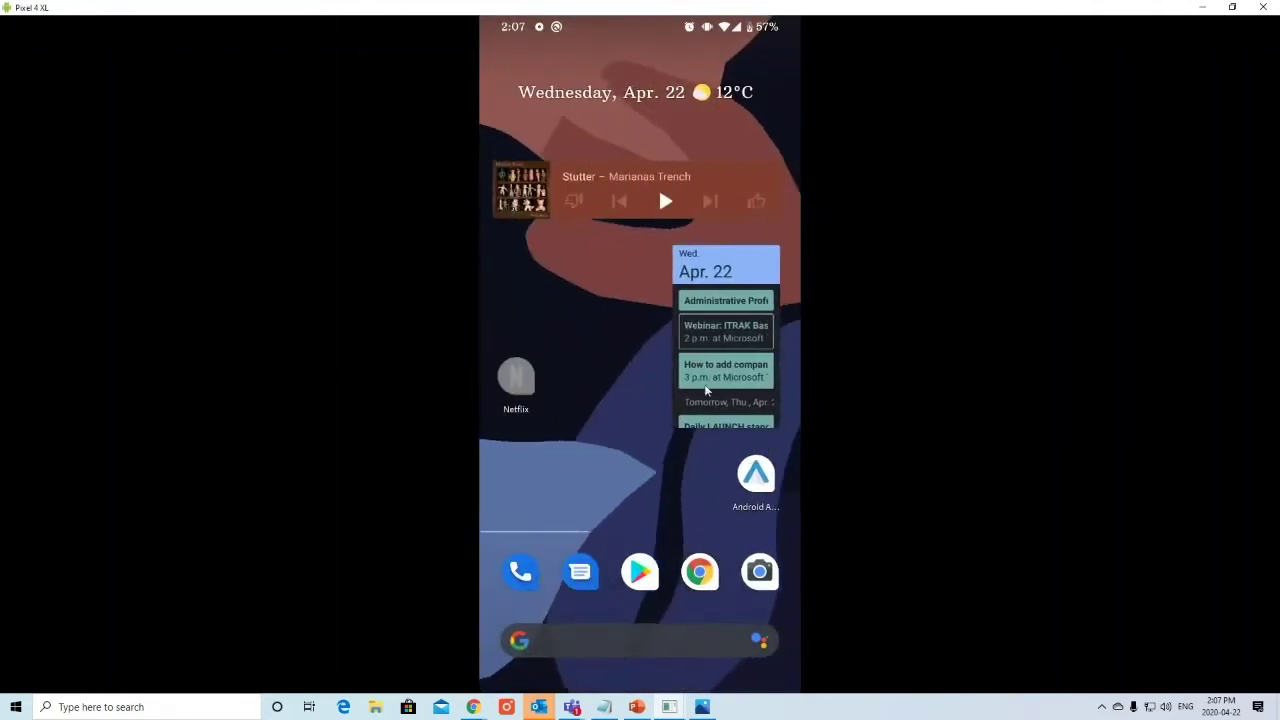
# Step: Restore and re-maximize the phone mirror window, then open Settings from Quick Settings
pyautogui.moveTo(651, 6); pyautogui.dragTo(157, 8)
pyautogui.click(252, 7)
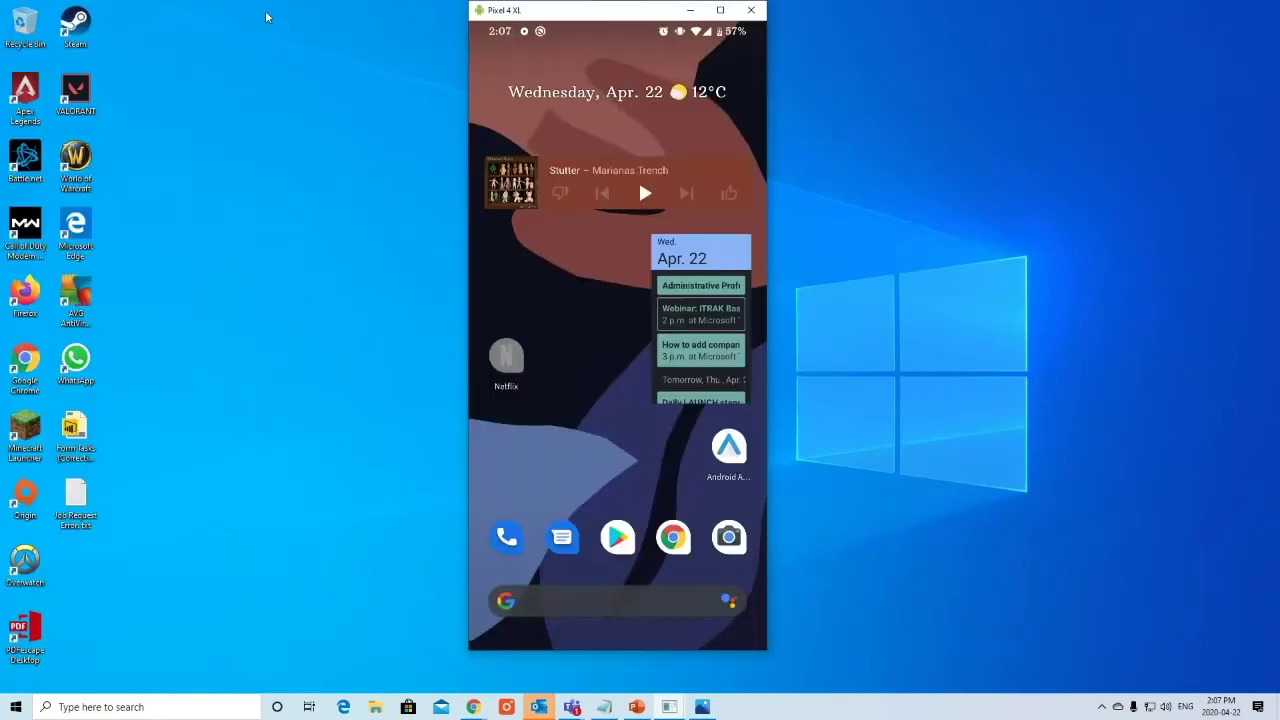
pyautogui.doubleClick(638, 8)
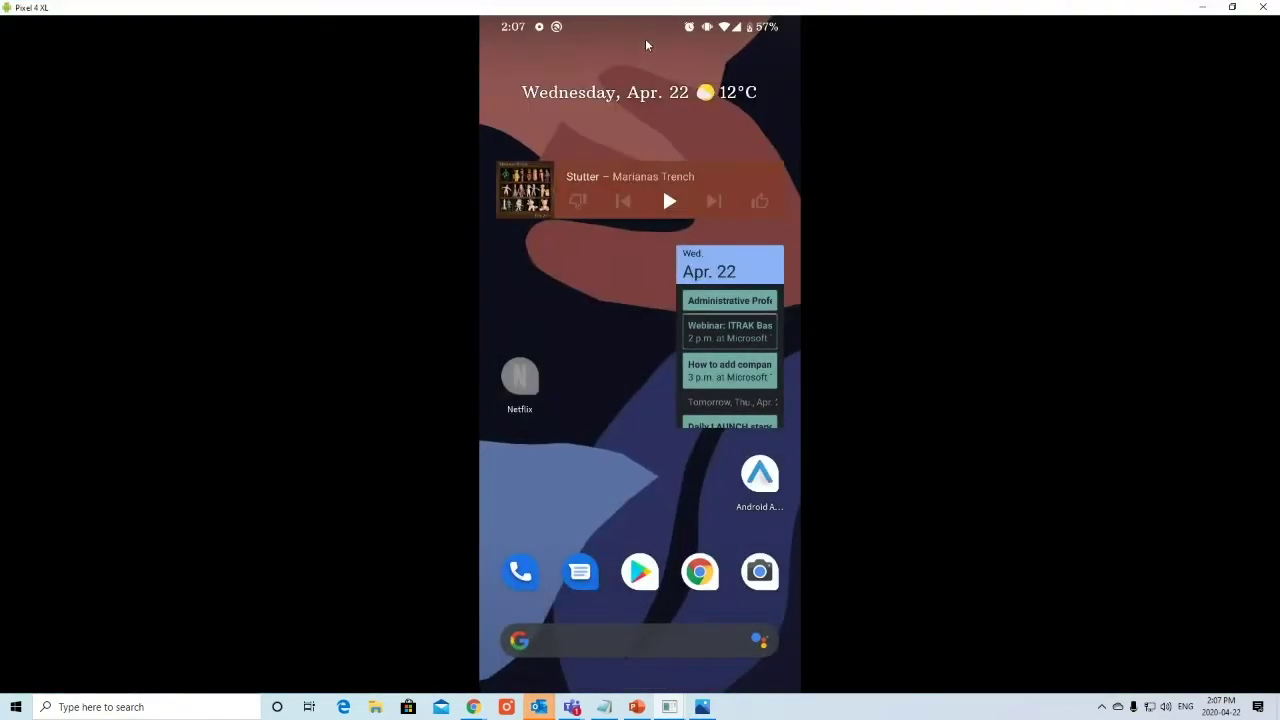
pyautogui.moveTo(646, 43); pyautogui.dragTo(640, 242)
pyautogui.moveTo(640, 138); pyautogui.dragTo(623, 366)
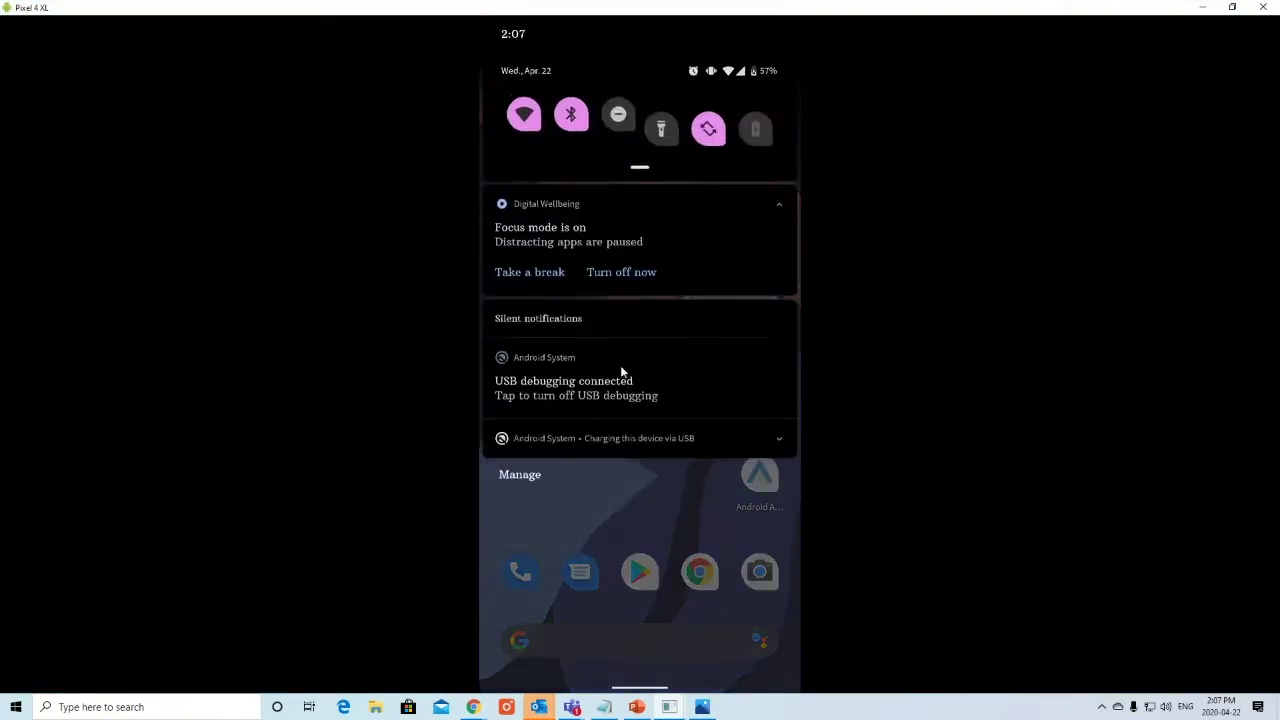
pyautogui.click(779, 448)
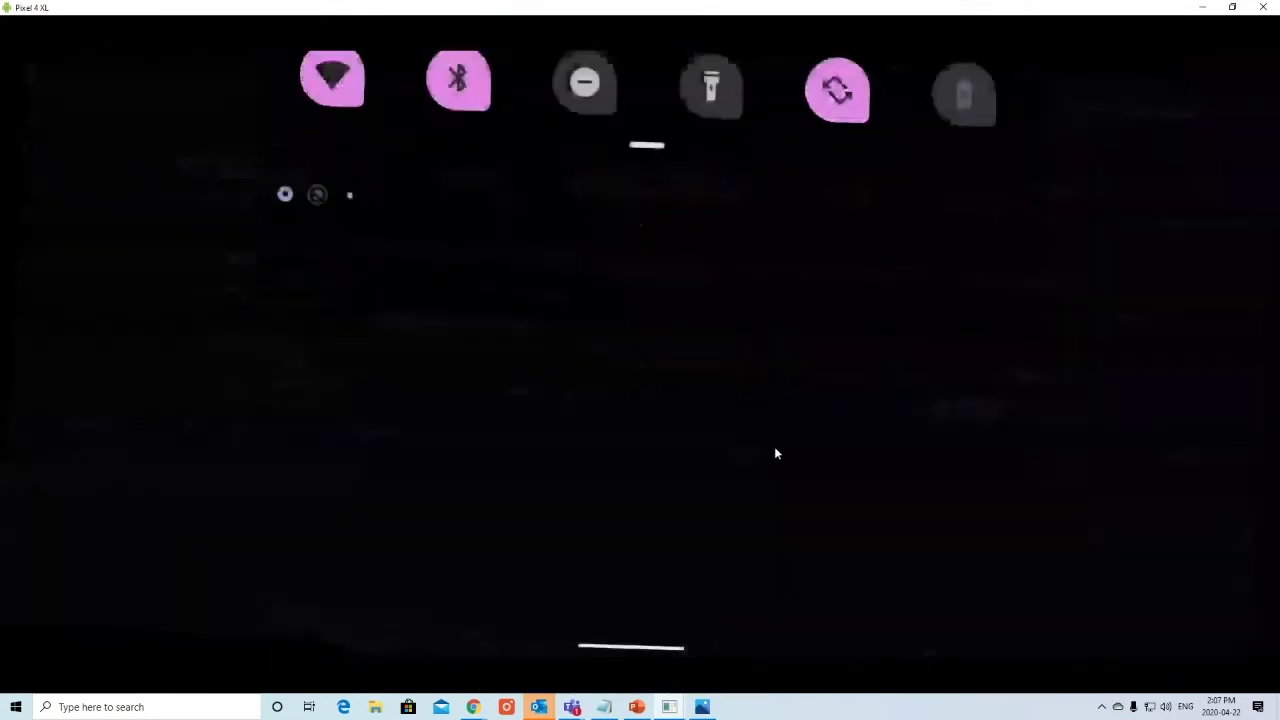
pyautogui.scroll(-3, 471, 488)
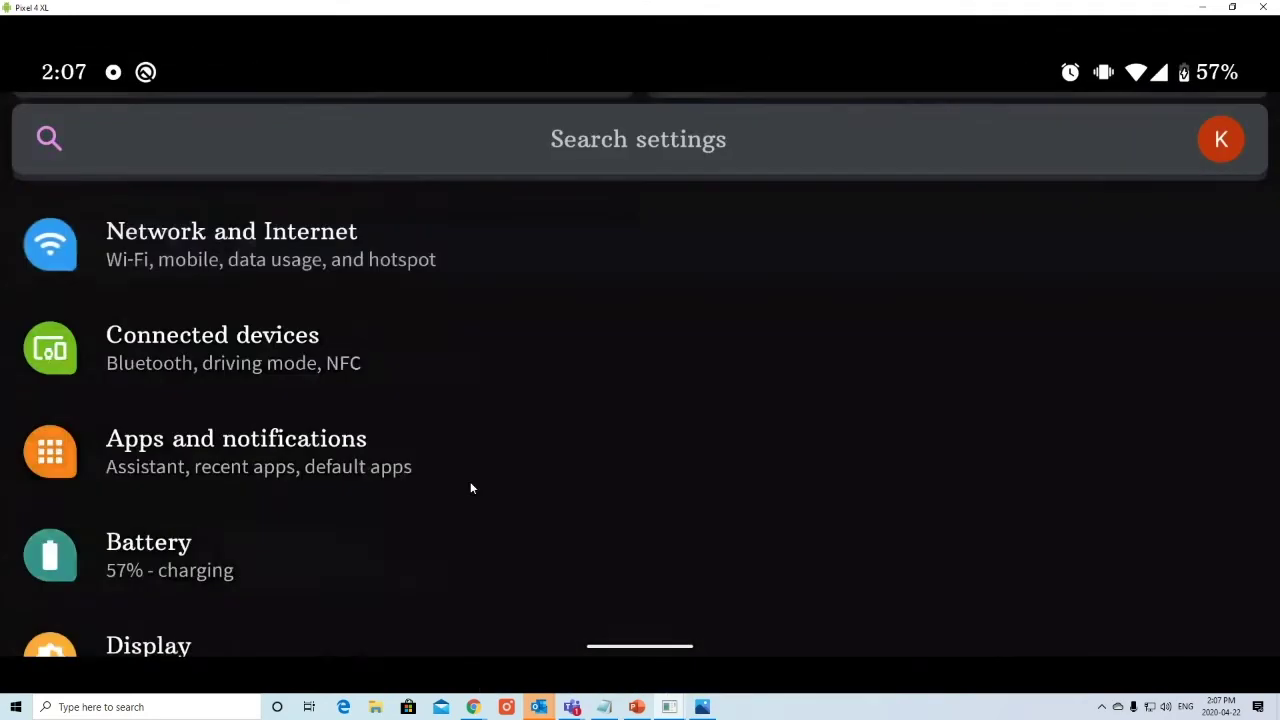
# Step: View iTrak Mobile's App info under Apps and notifications' full app list
pyautogui.click(256, 458)
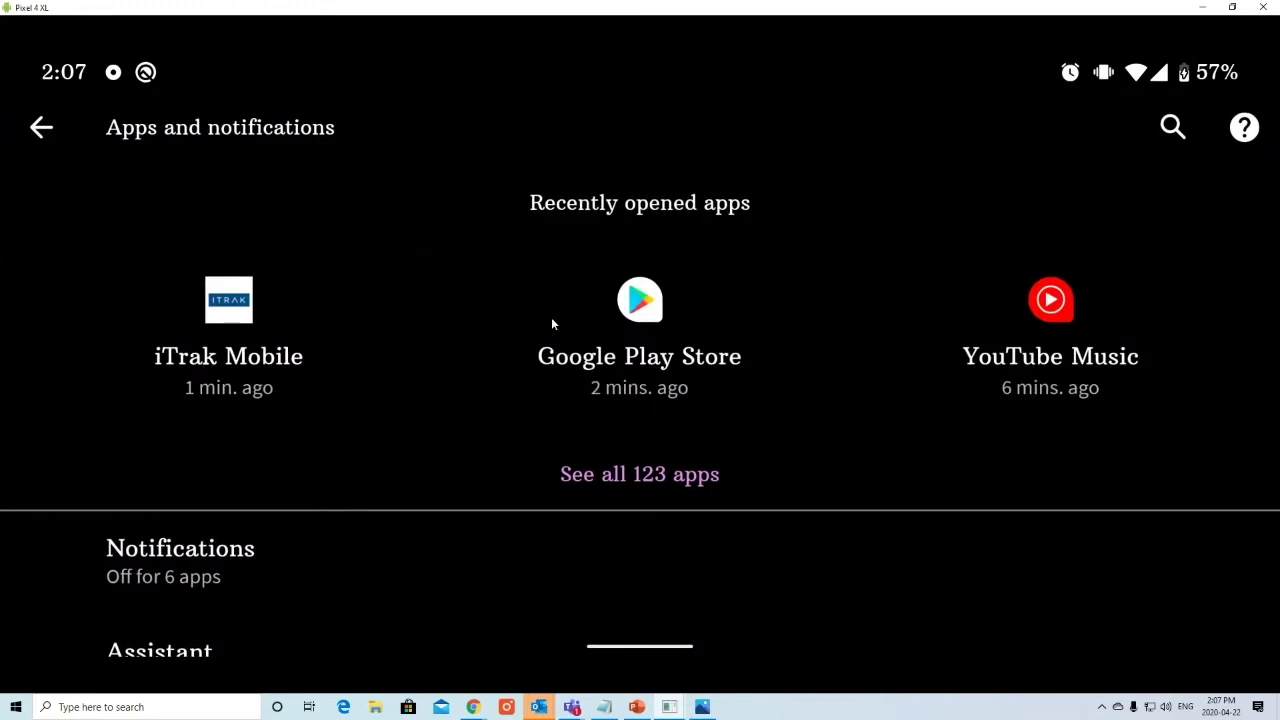
pyautogui.click(617, 476)
pyautogui.scroll(-5, 581, 413)
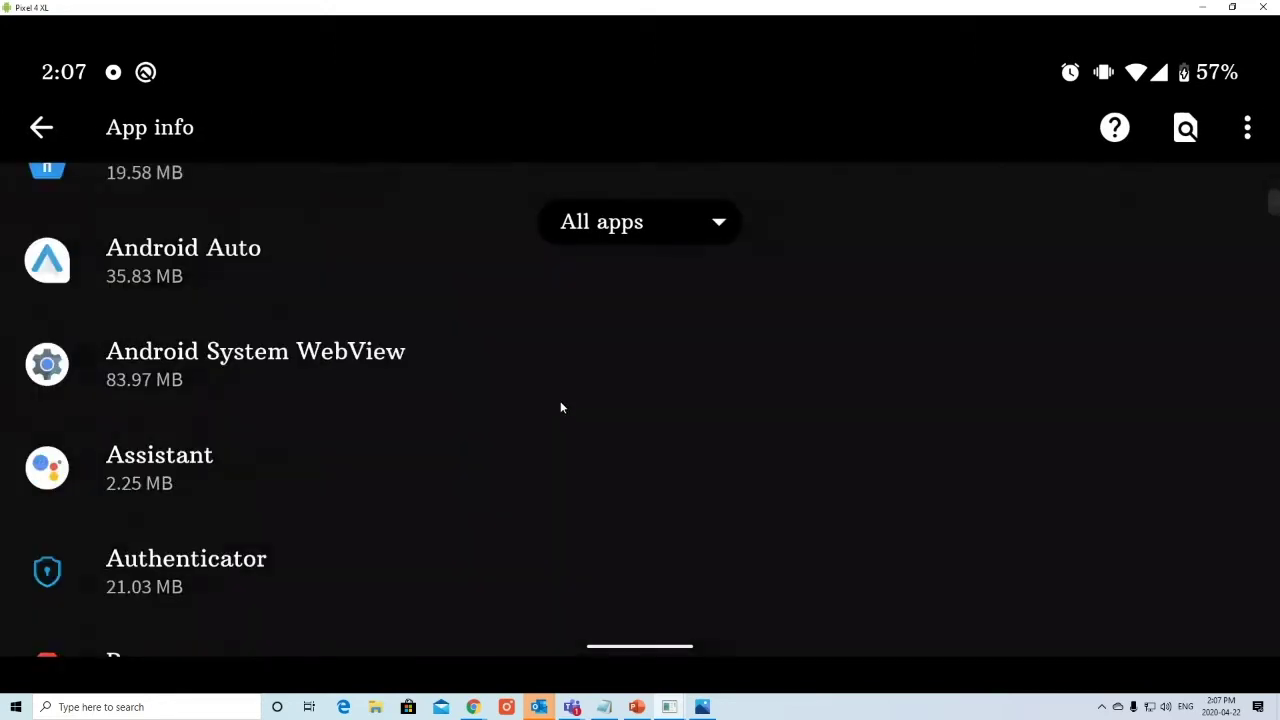
pyautogui.scroll(-15, 556, 400)
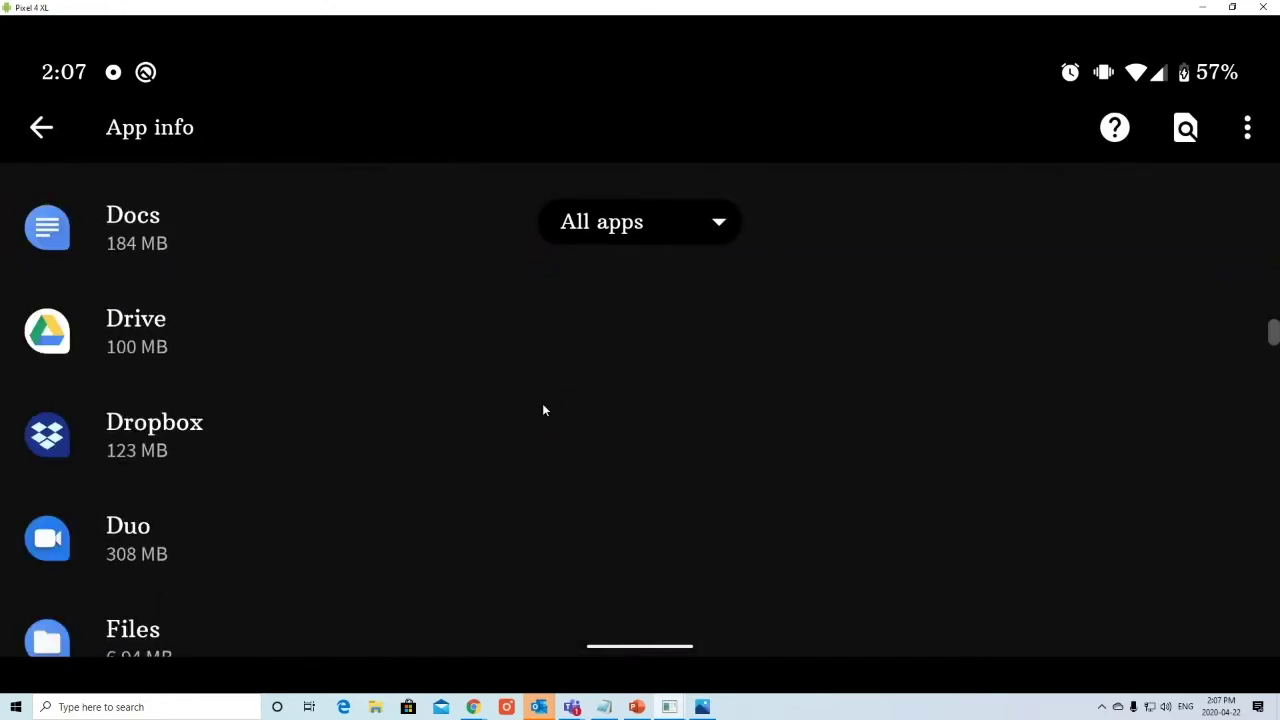
pyautogui.scroll(-20, 543, 410)
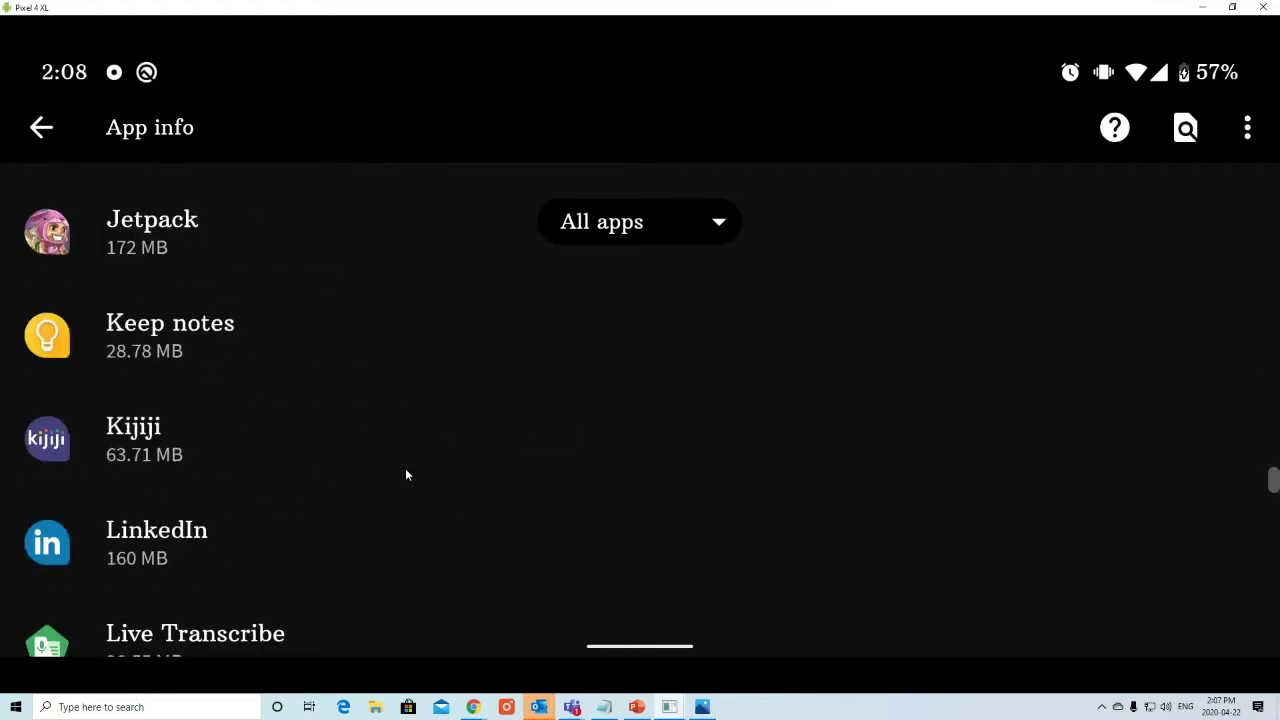
pyautogui.scroll(2, 404, 469)
pyautogui.click(164, 307)
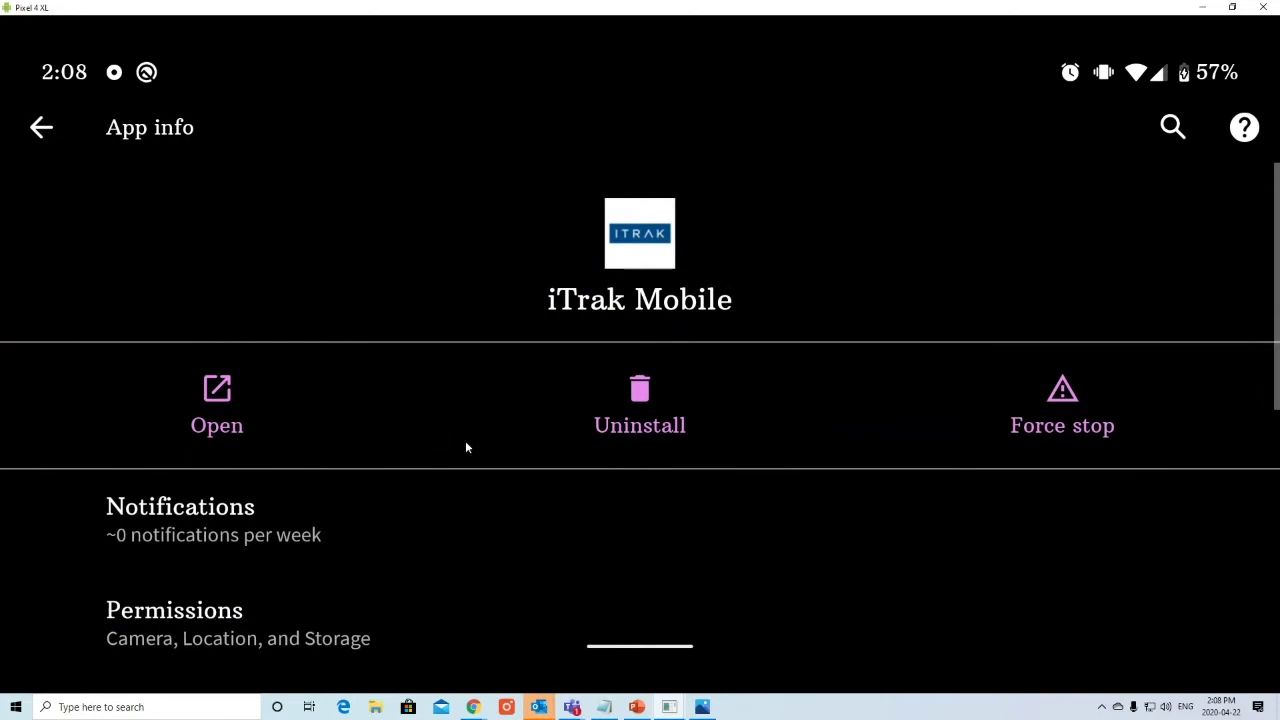
# Step: Return to iTrak Mobile's Authenticate screen through the recent apps overview
pyautogui.click(38, 128)
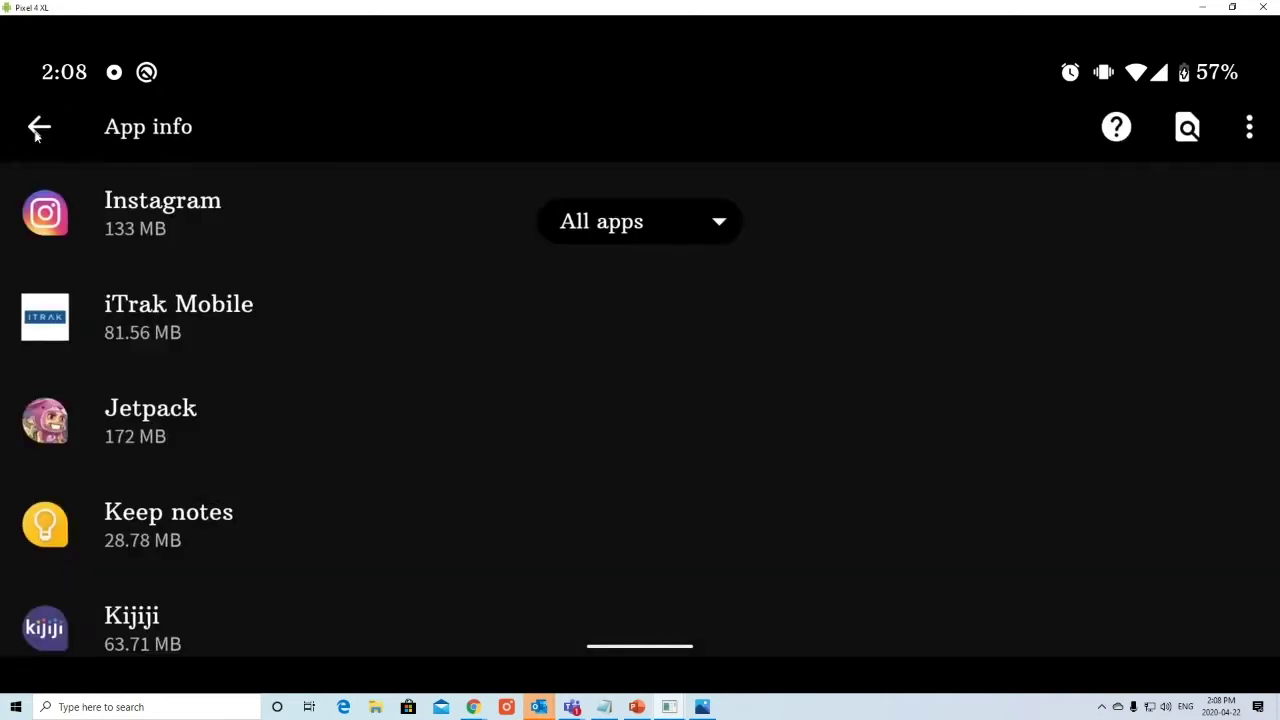
pyautogui.moveTo(631, 650); pyautogui.dragTo(650, 584)
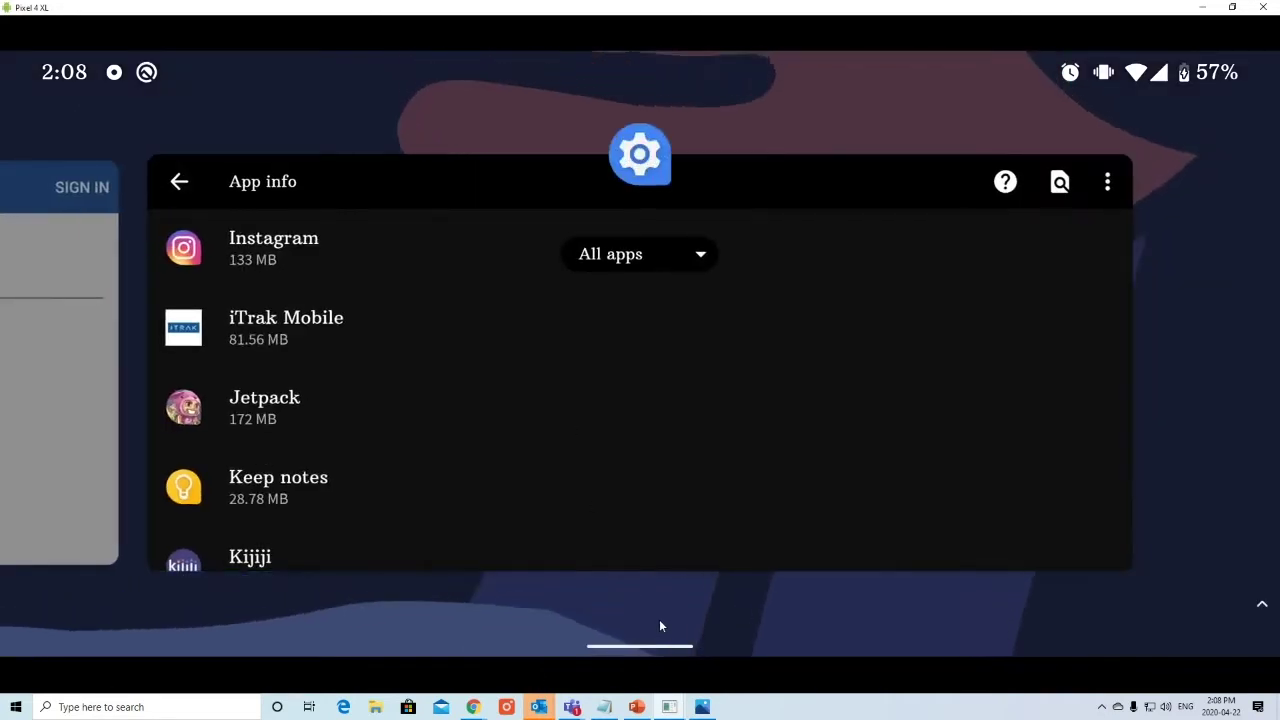
pyautogui.moveTo(474, 426); pyautogui.dragTo(1006, 426)
pyautogui.click(697, 397)
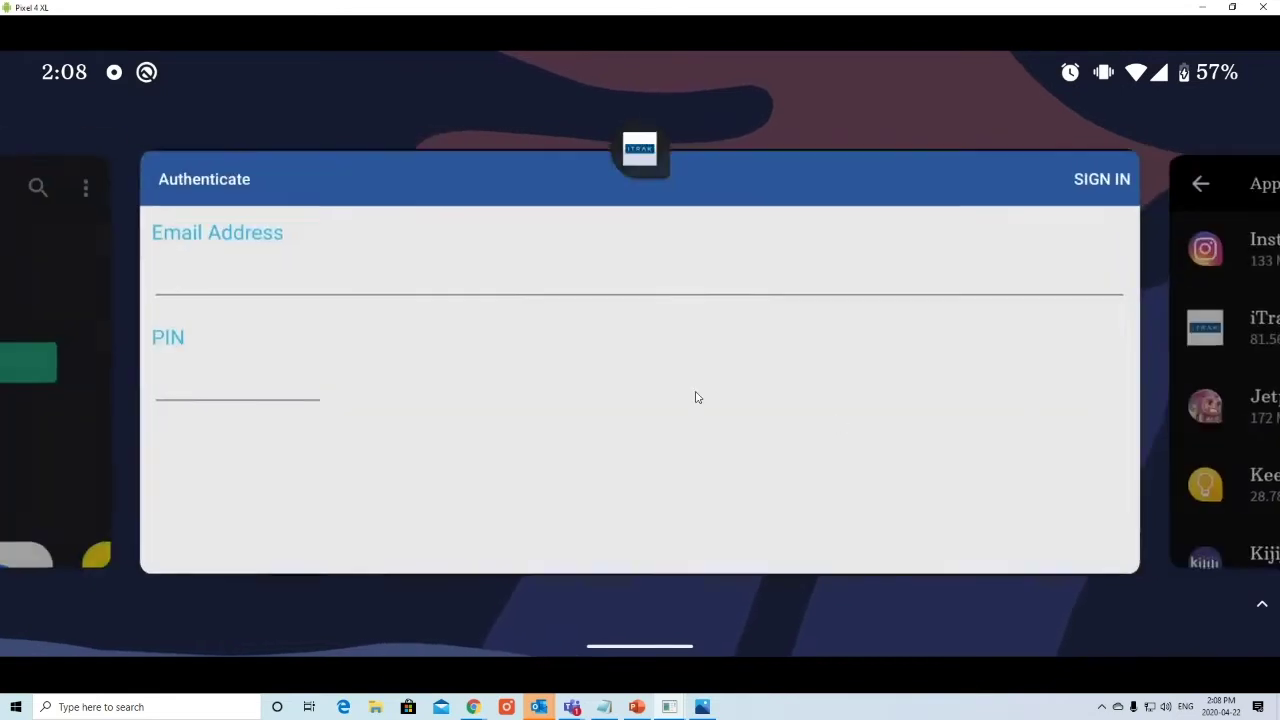
# Step: Autofill the email and PIN from the saved account and sign in
pyautogui.click(462, 260)
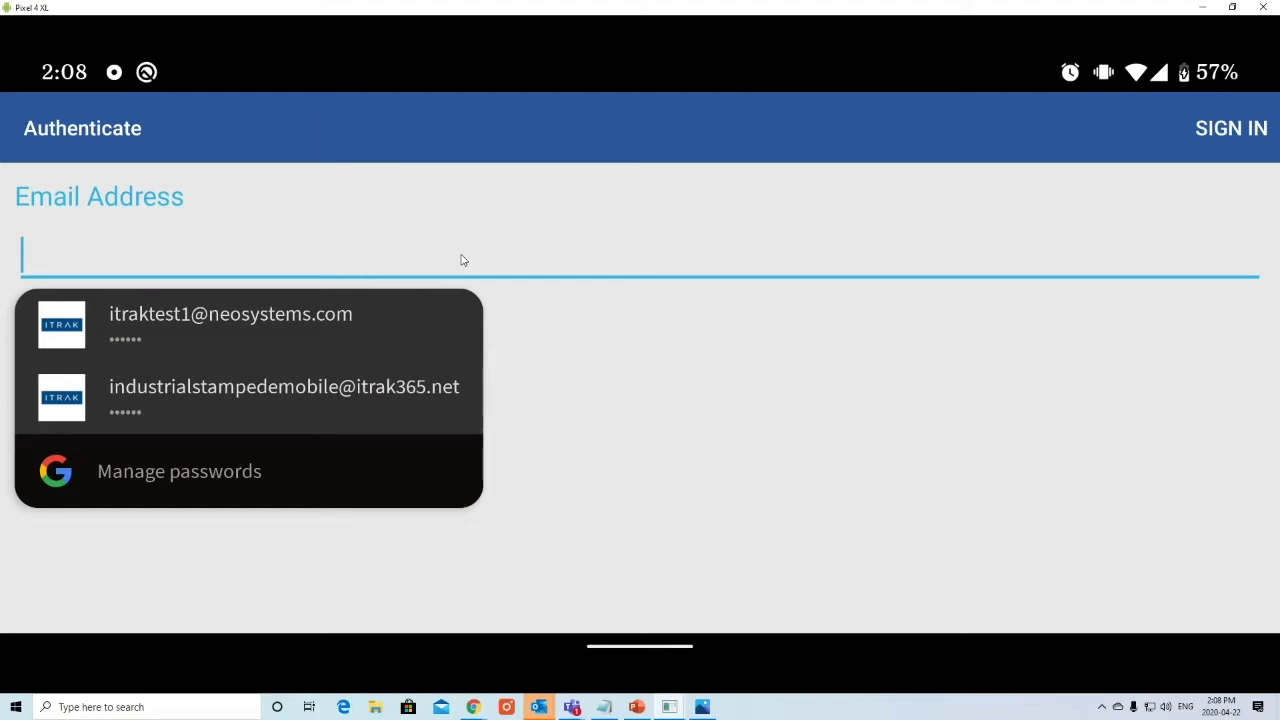
pyautogui.click(406, 330)
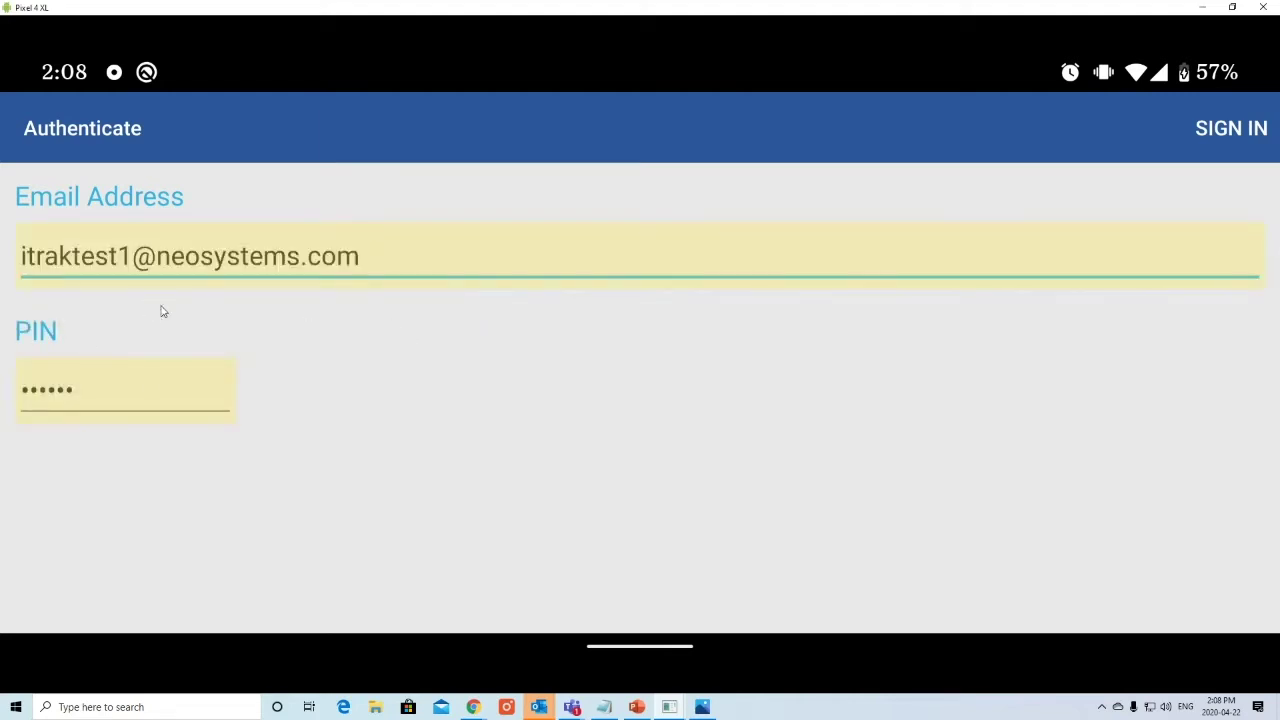
pyautogui.click(1247, 136)
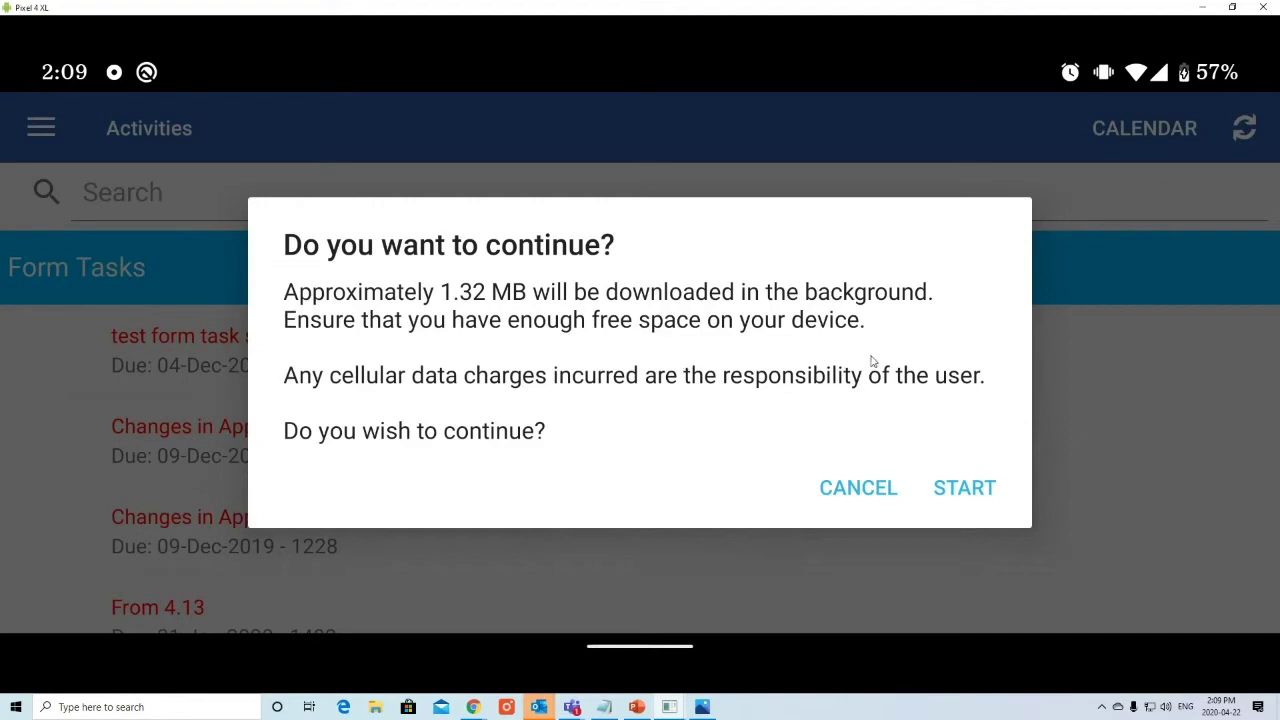
# Step: Accept the 1.32 MB background data download
pyautogui.click(966, 489)
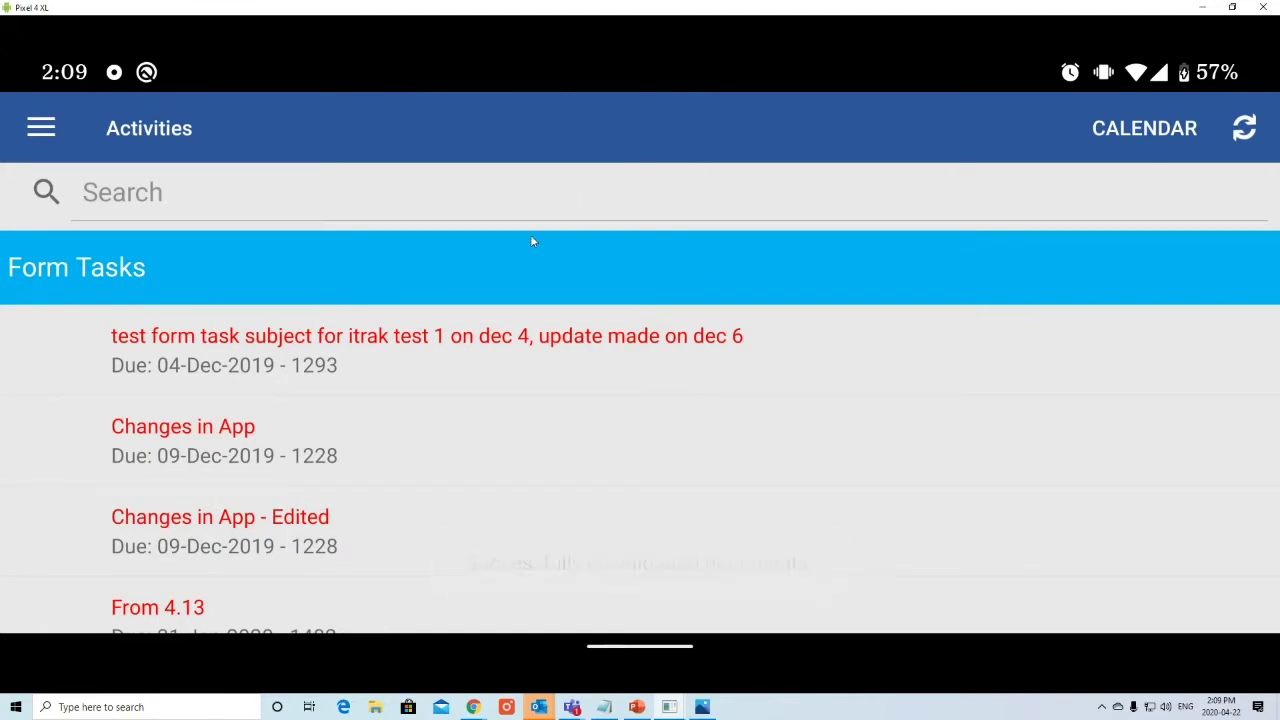
pyautogui.scroll(-5, 530, 240)
pyautogui.scroll(10, 563, 403)
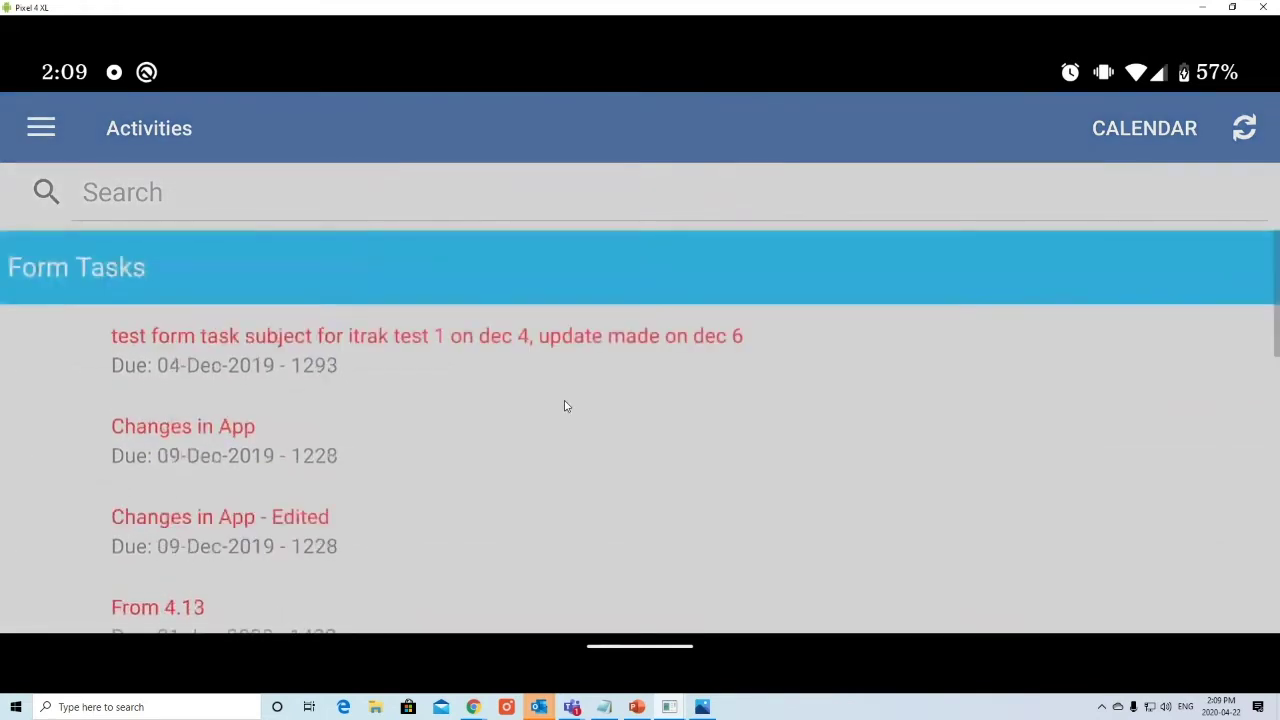
# Step: Look at the navigation menu and activities calendar, then return to the Activities list
pyautogui.click(39, 130)
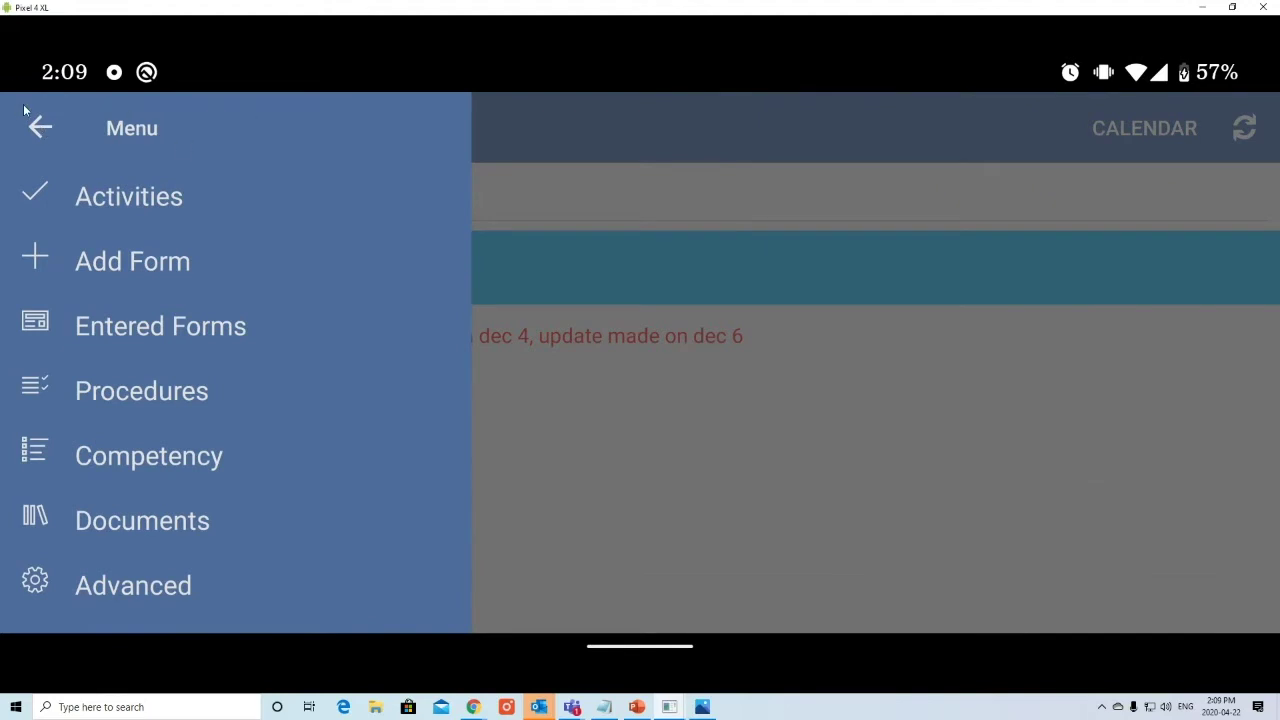
pyautogui.click(39, 128)
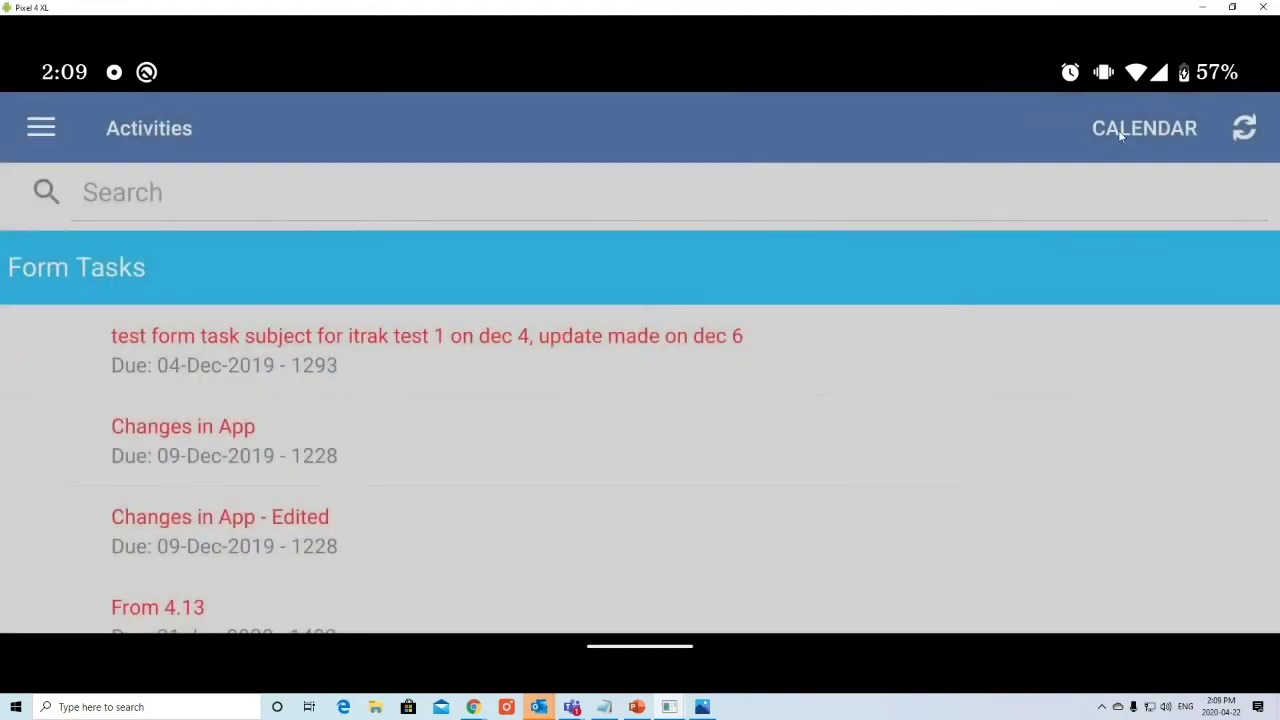
pyautogui.click(1120, 133)
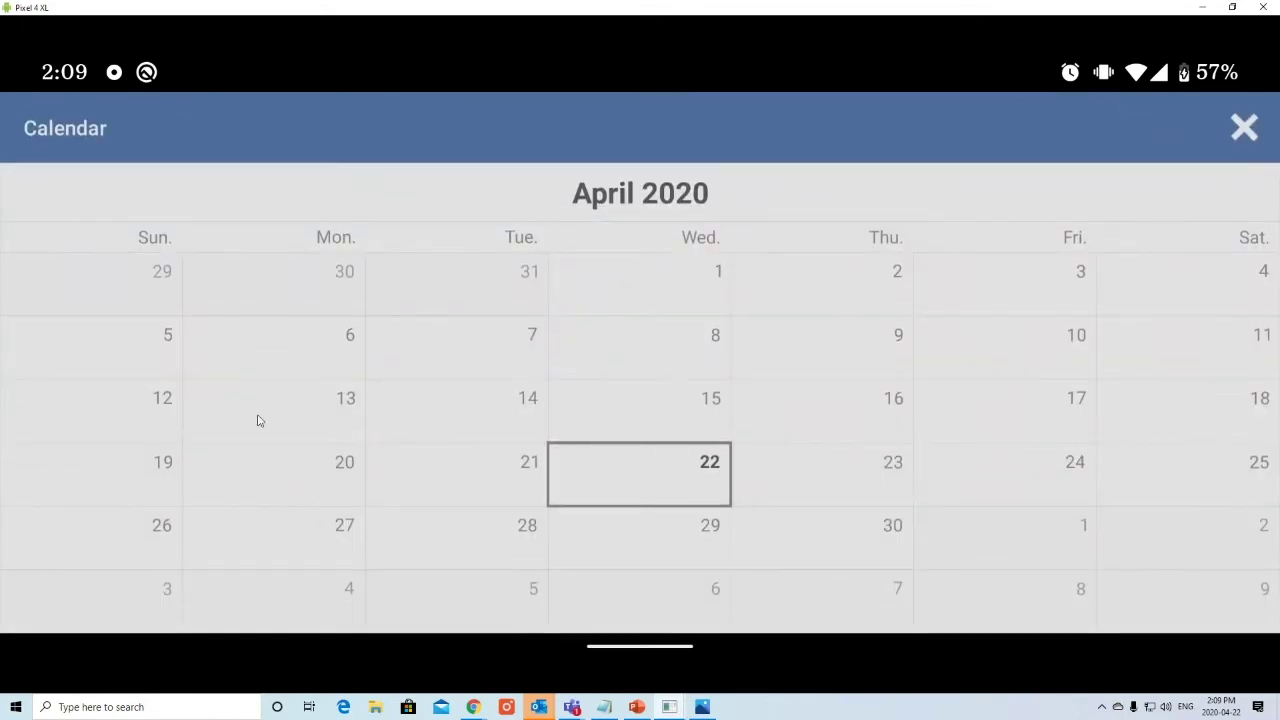
pyautogui.click(1245, 128)
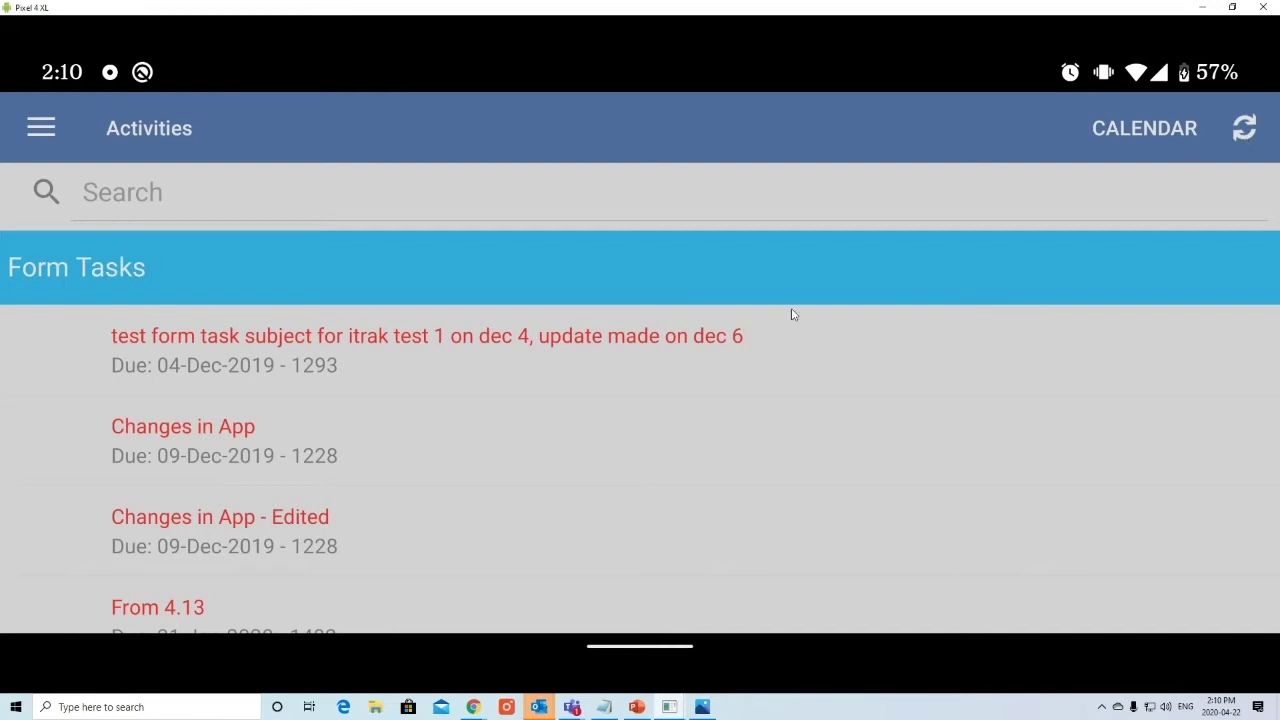
pyautogui.click(41, 128)
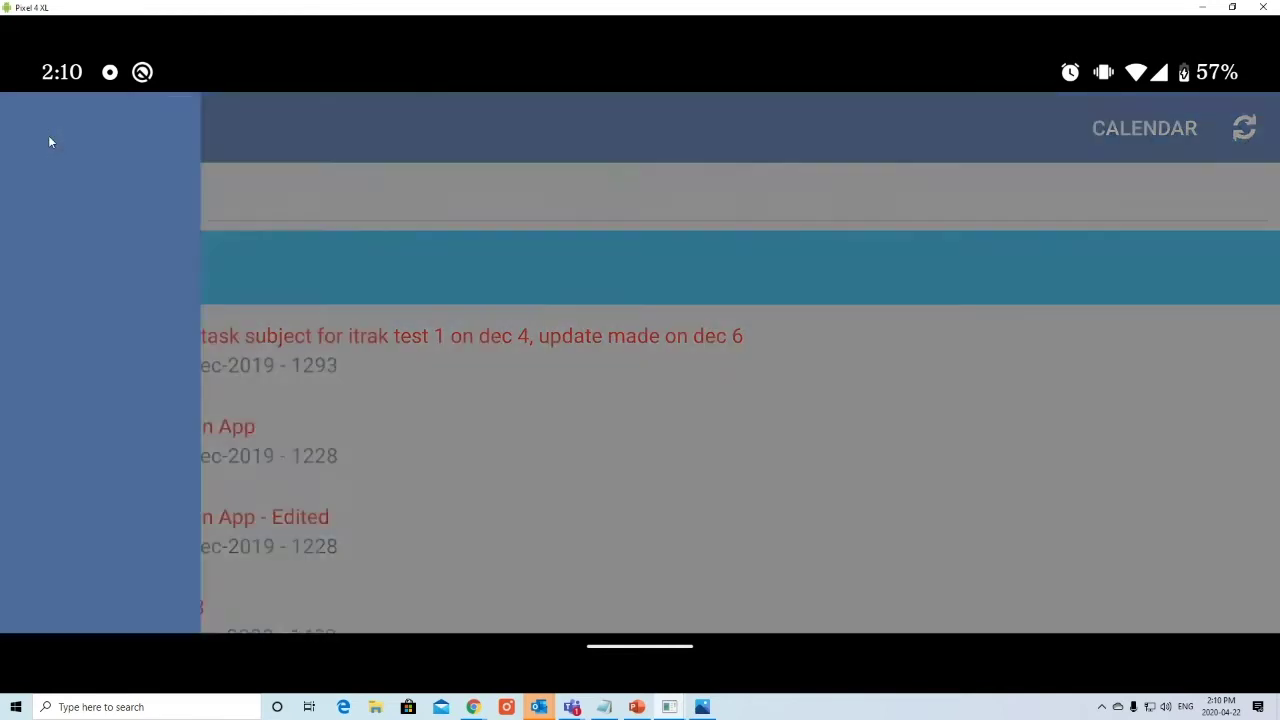
pyautogui.click(95, 199)
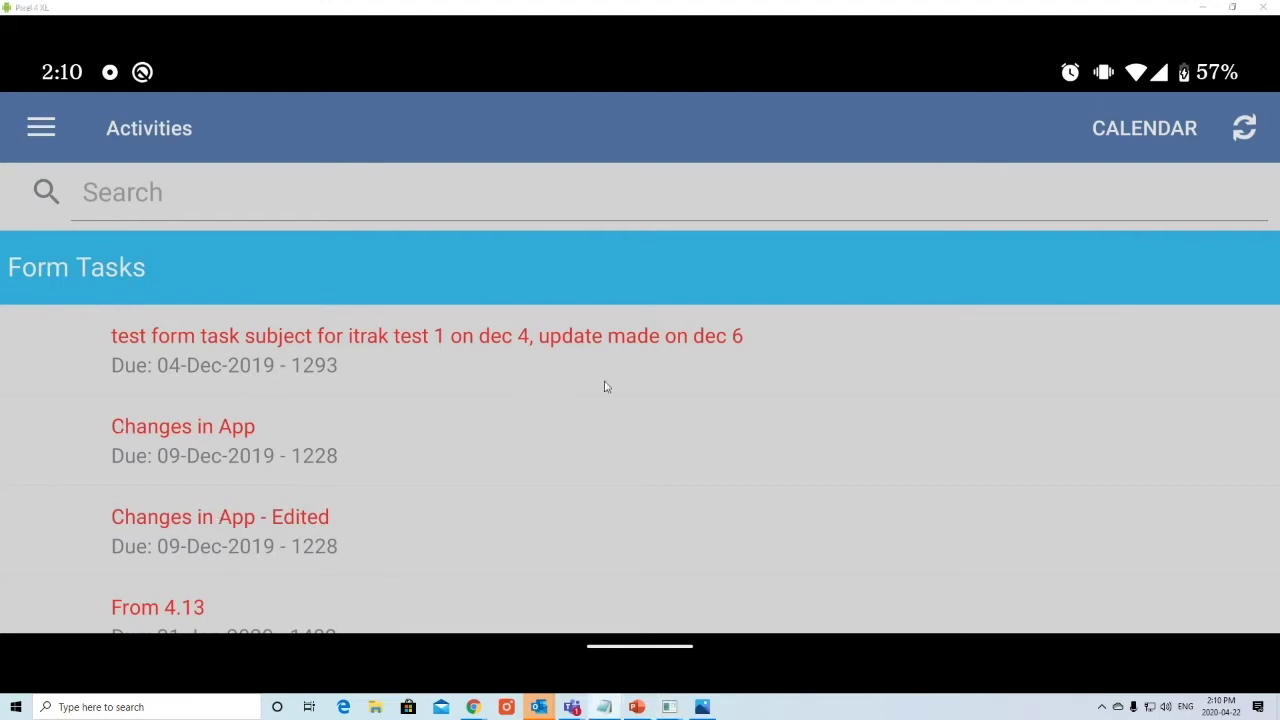
pyautogui.scroll(-15, 1100, 309)
pyautogui.scroll(15, 386, 520)
# Step: Mark the Dec 4 test form task complete with a completion date of April 15
pyautogui.click(214, 368)
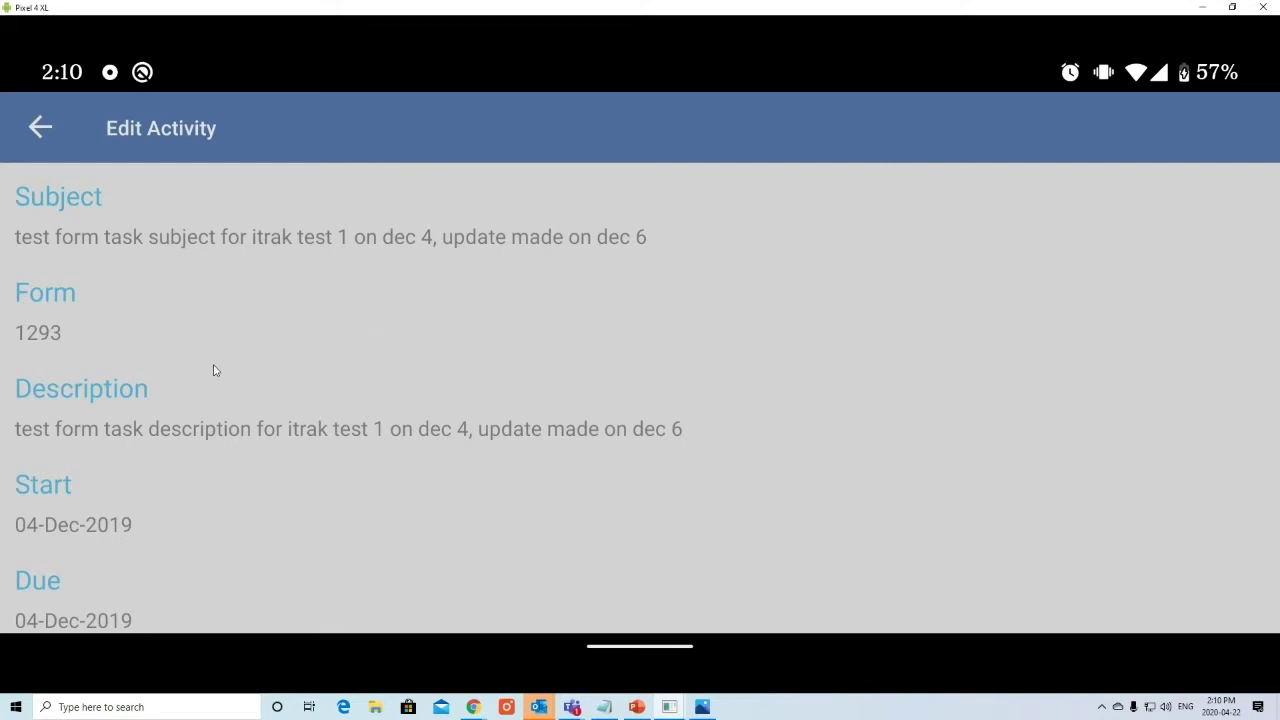
pyautogui.scroll(-2, 214, 370)
pyautogui.scroll(-2, 341, 311)
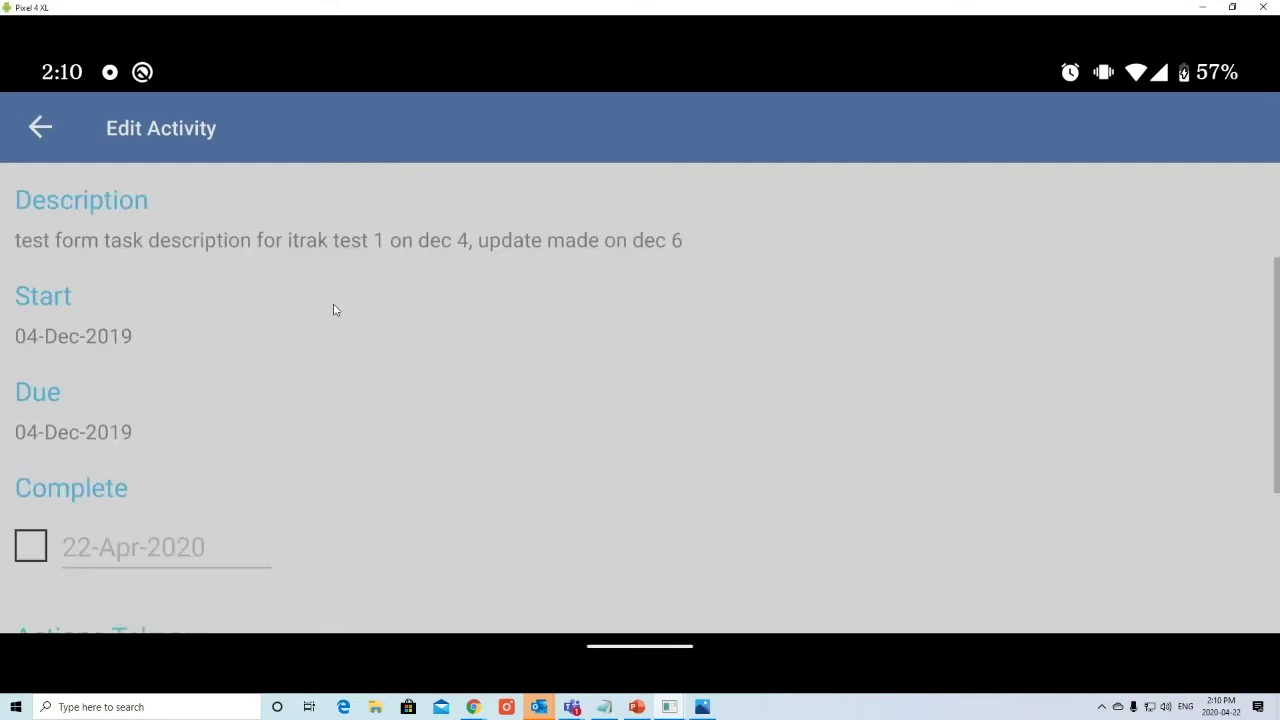
pyautogui.scroll(-2, 83, 329)
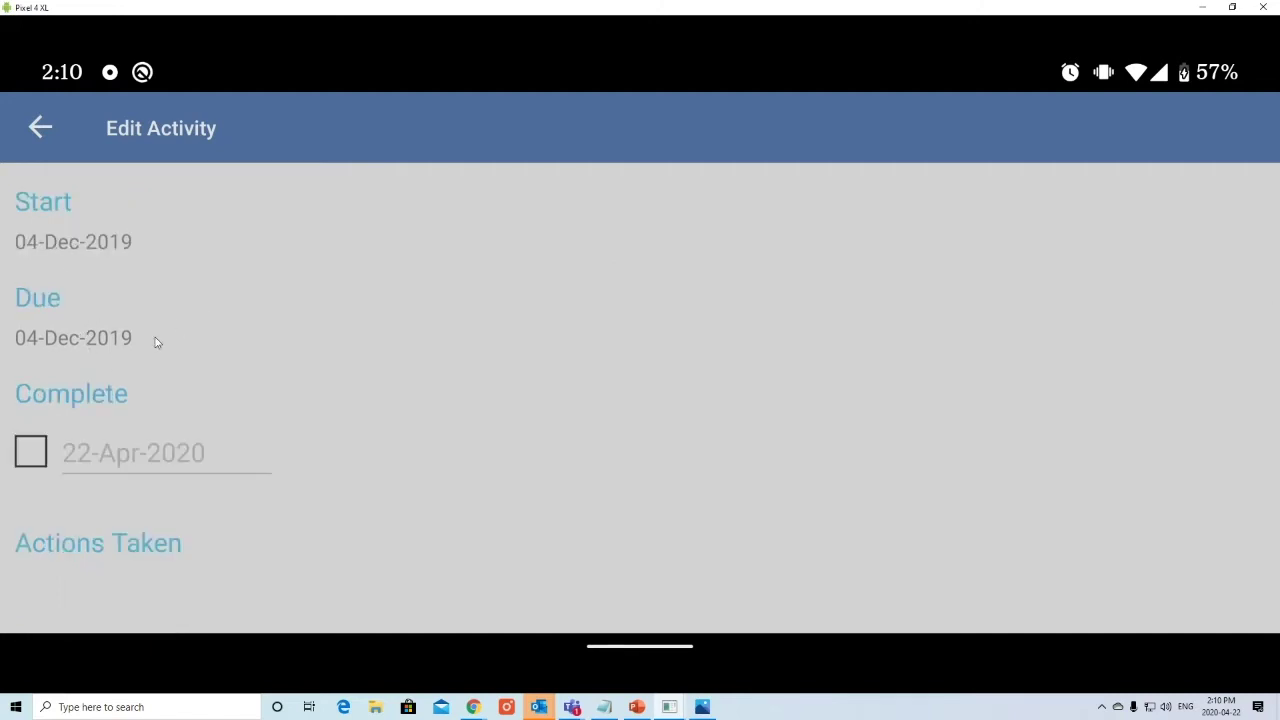
pyautogui.click(37, 455)
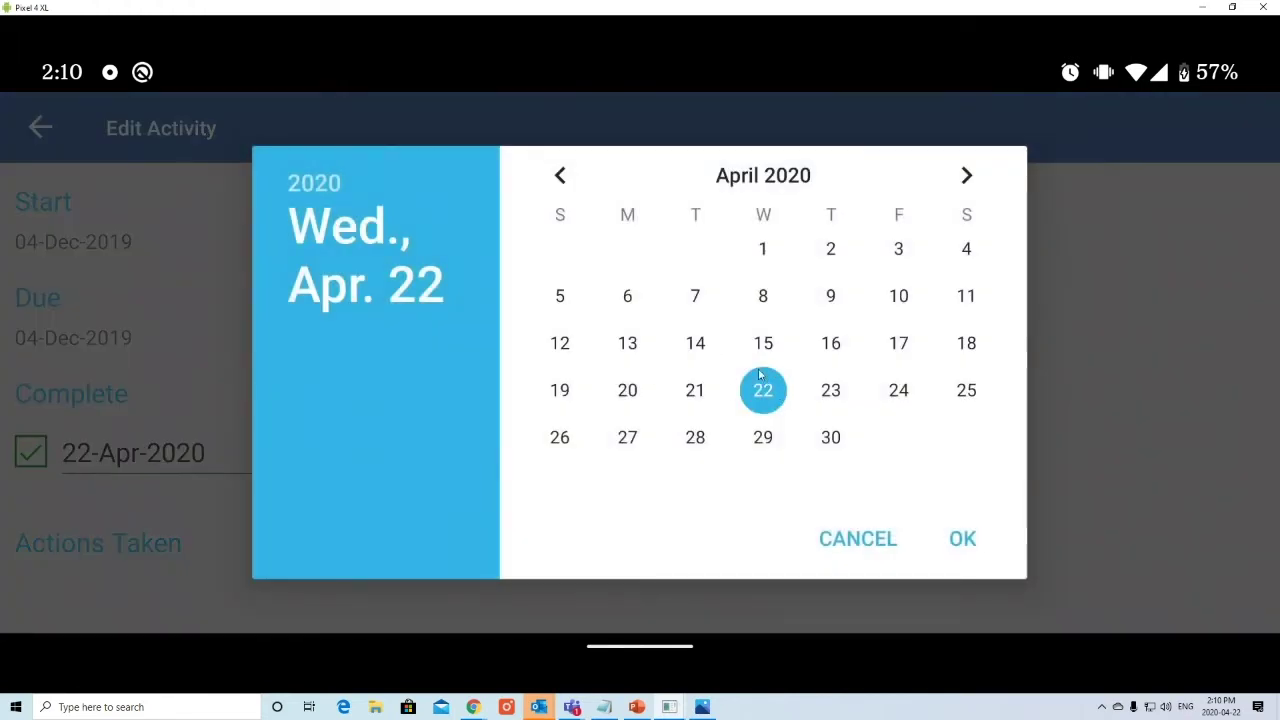
pyautogui.click(767, 344)
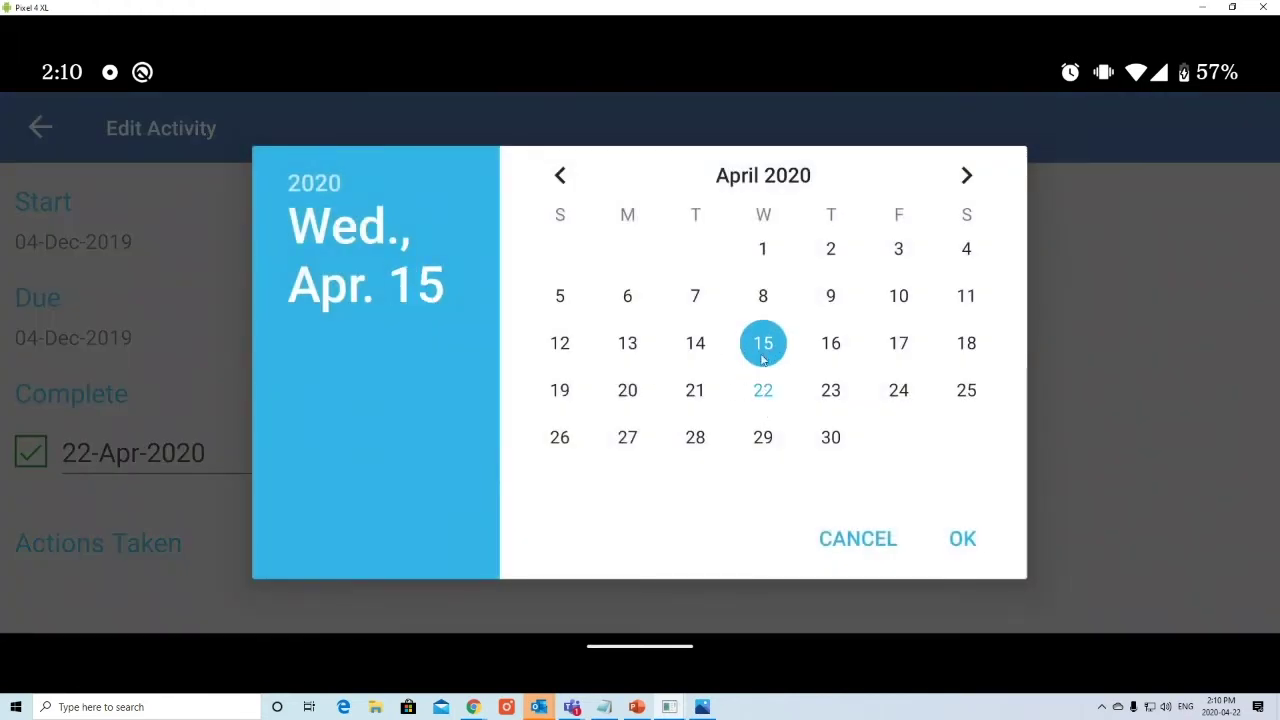
pyautogui.click(957, 552)
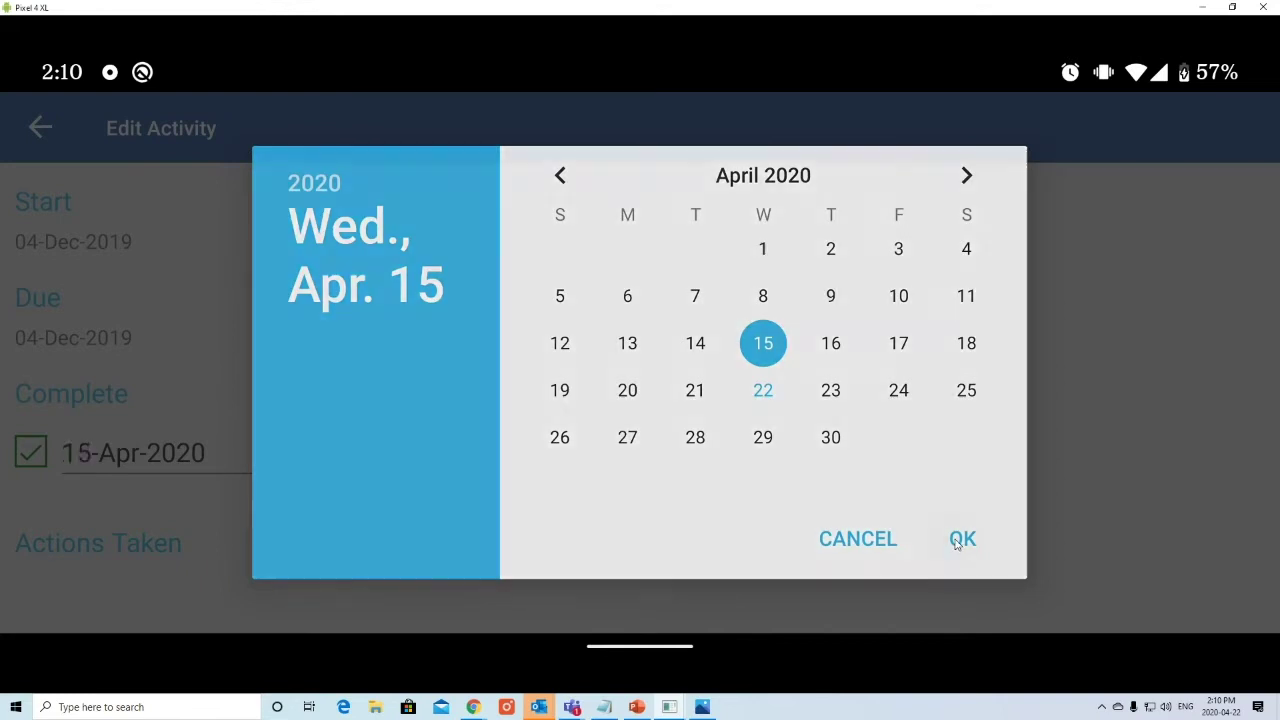
# Step: Enter 'I did what was required' as Actions Taken and return to Activities
pyautogui.scroll(-3, 254, 437)
pyautogui.click(176, 464)
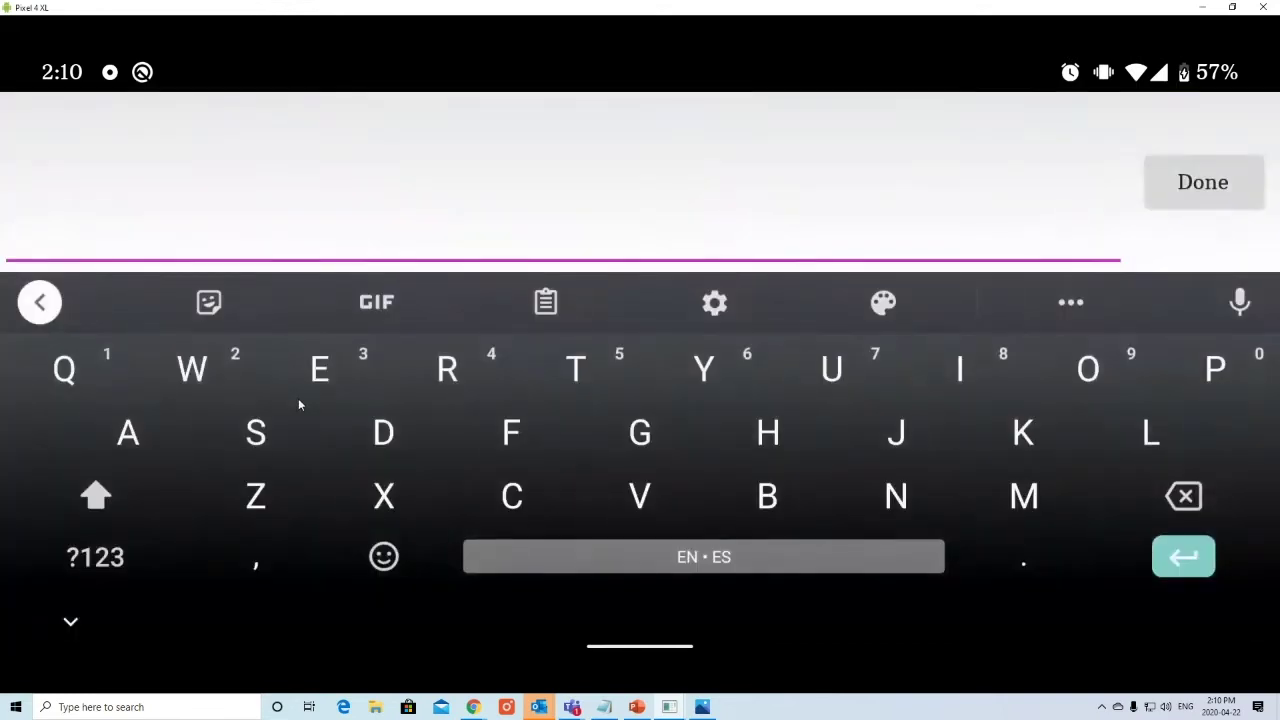
pyautogui.write('I did what was required')
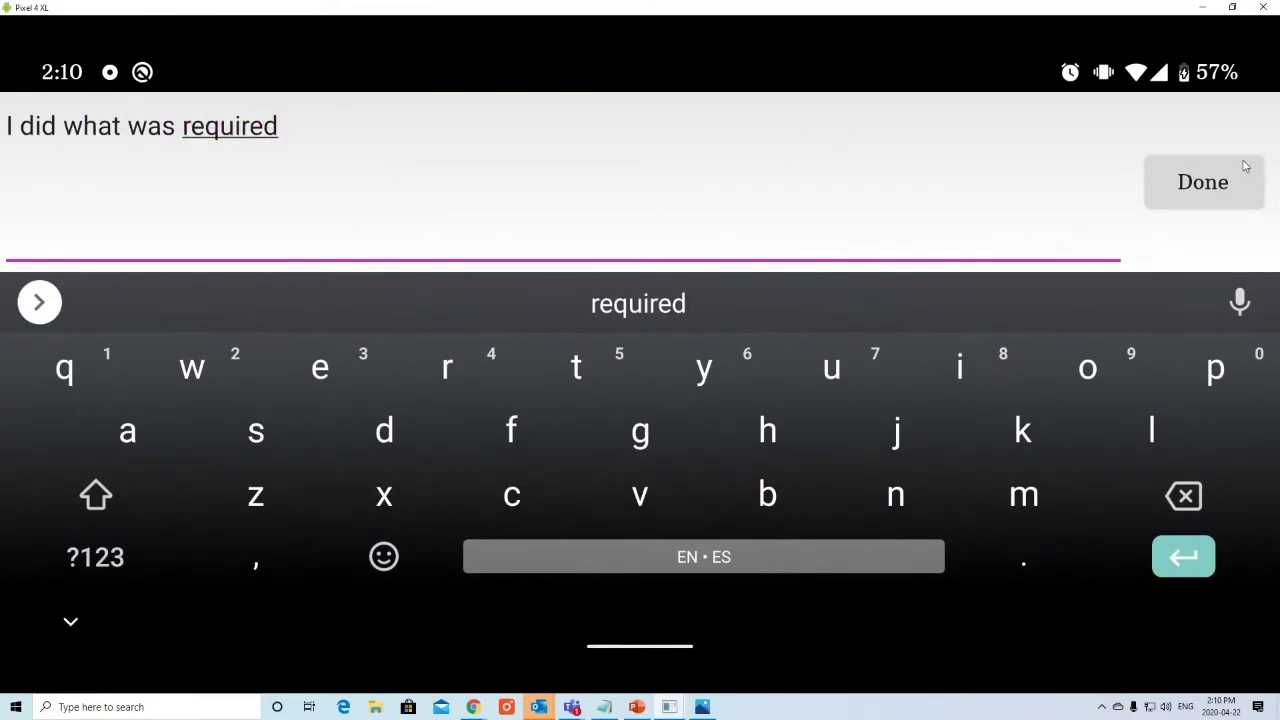
pyautogui.click(1215, 190)
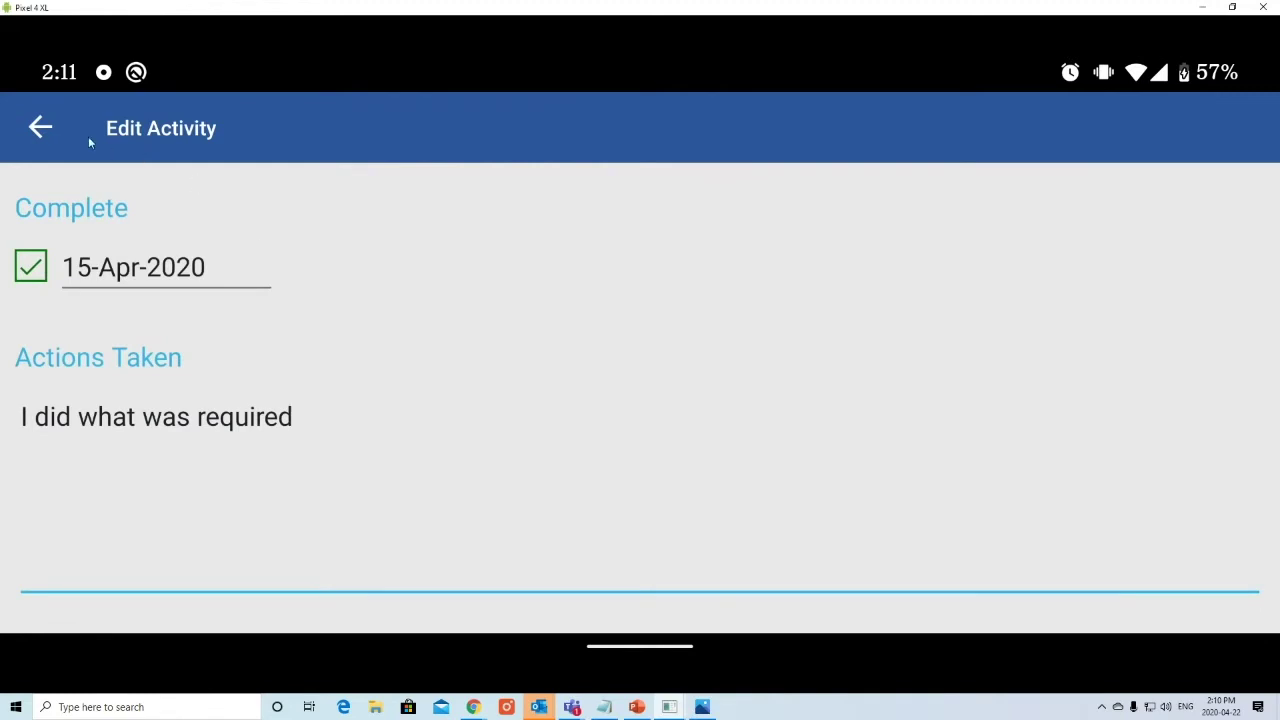
pyautogui.click(41, 130)
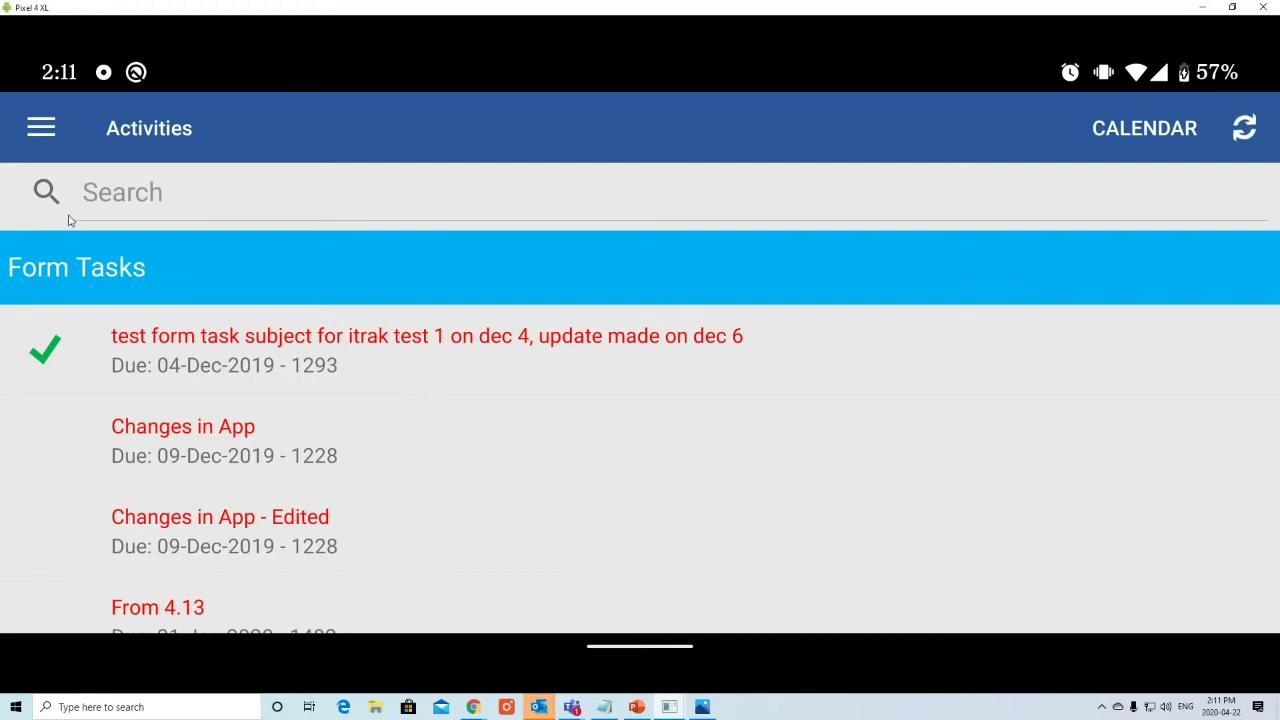
# Step: Open the Add Form list from the navigation menu
pyautogui.click(42, 132)
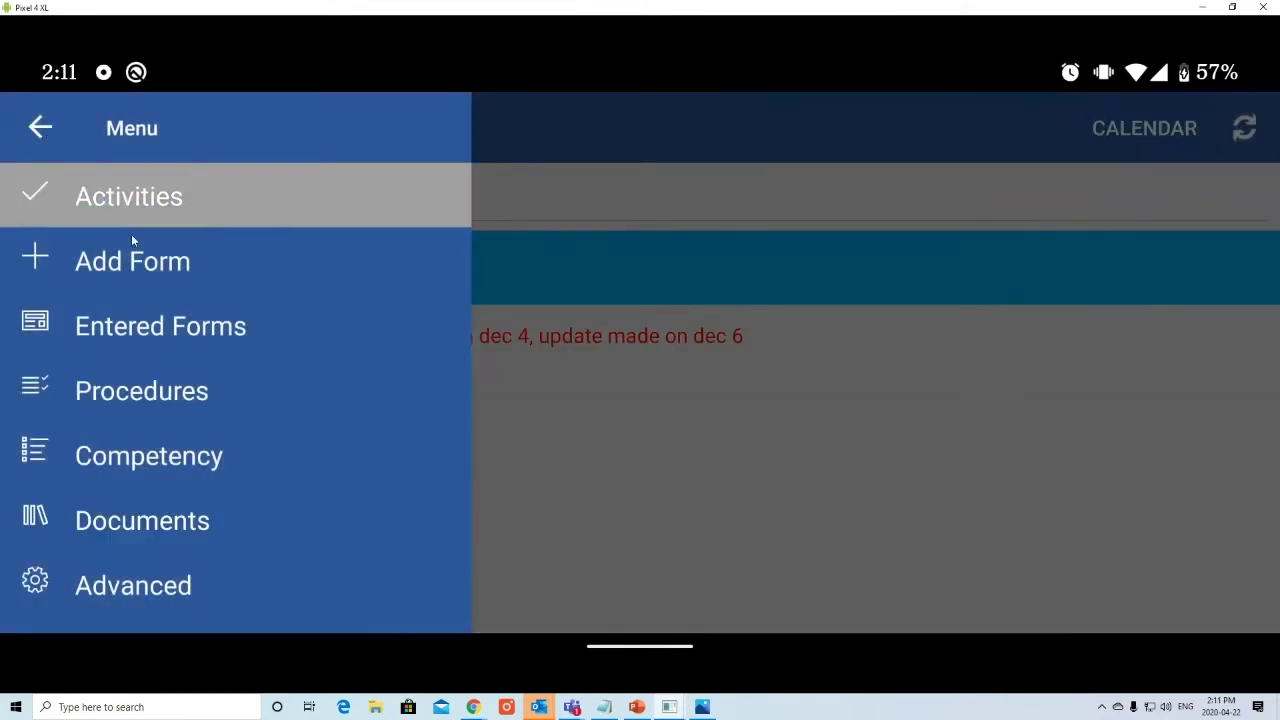
pyautogui.click(130, 250)
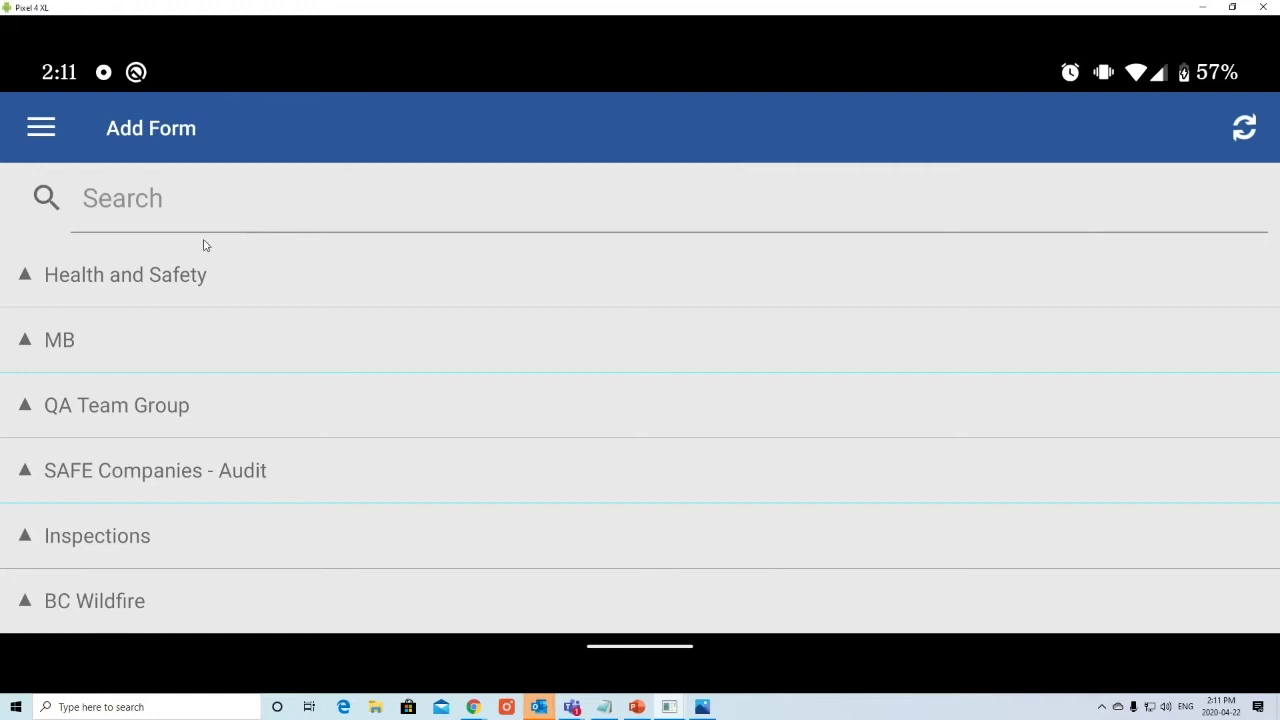
pyautogui.scroll(-3, 200, 291)
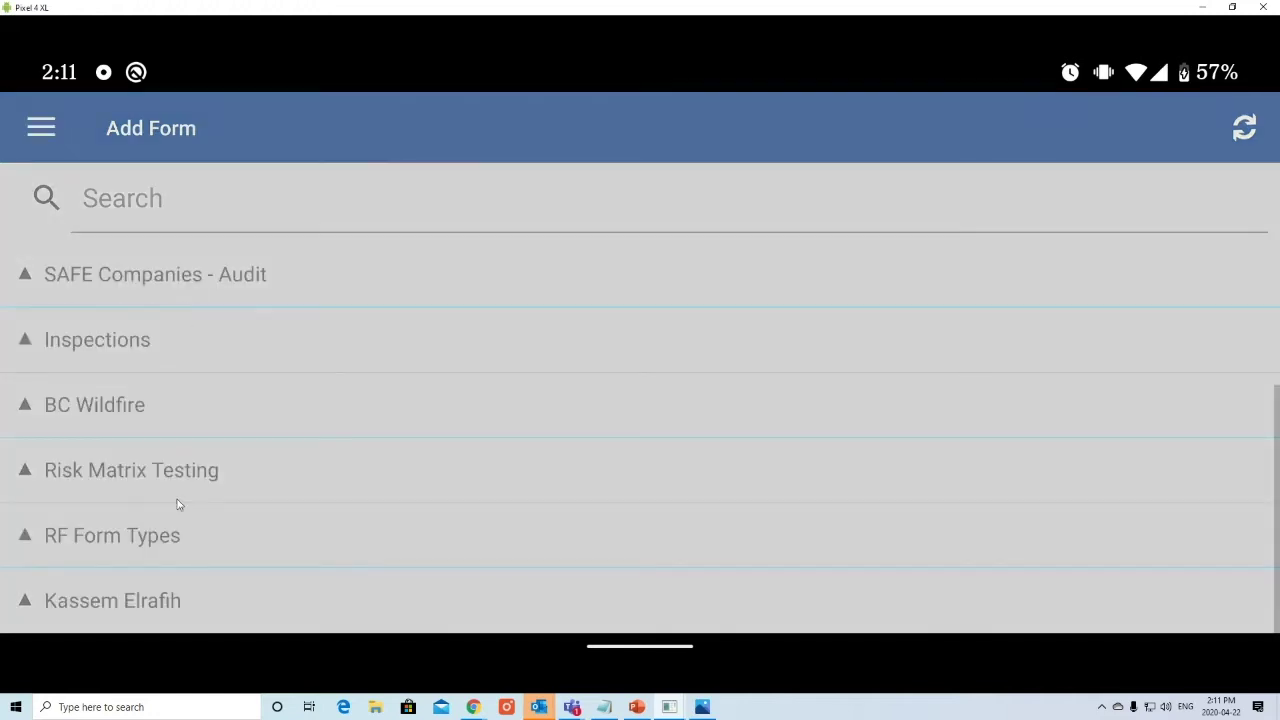
pyautogui.scroll(3, 176, 495)
pyautogui.scroll(-1, 204, 342)
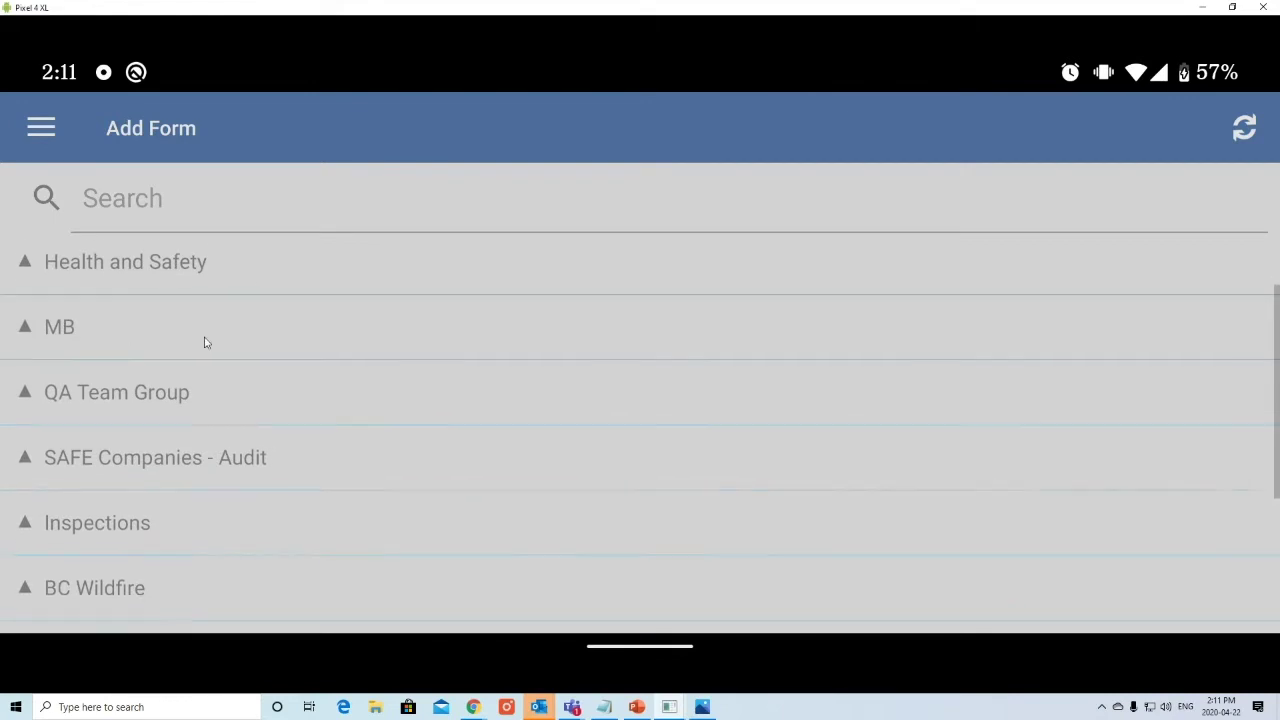
# Step: Browse the Health and Safety and Inspections groups, then choose Incident under Health and Safety
pyautogui.click(108, 256)
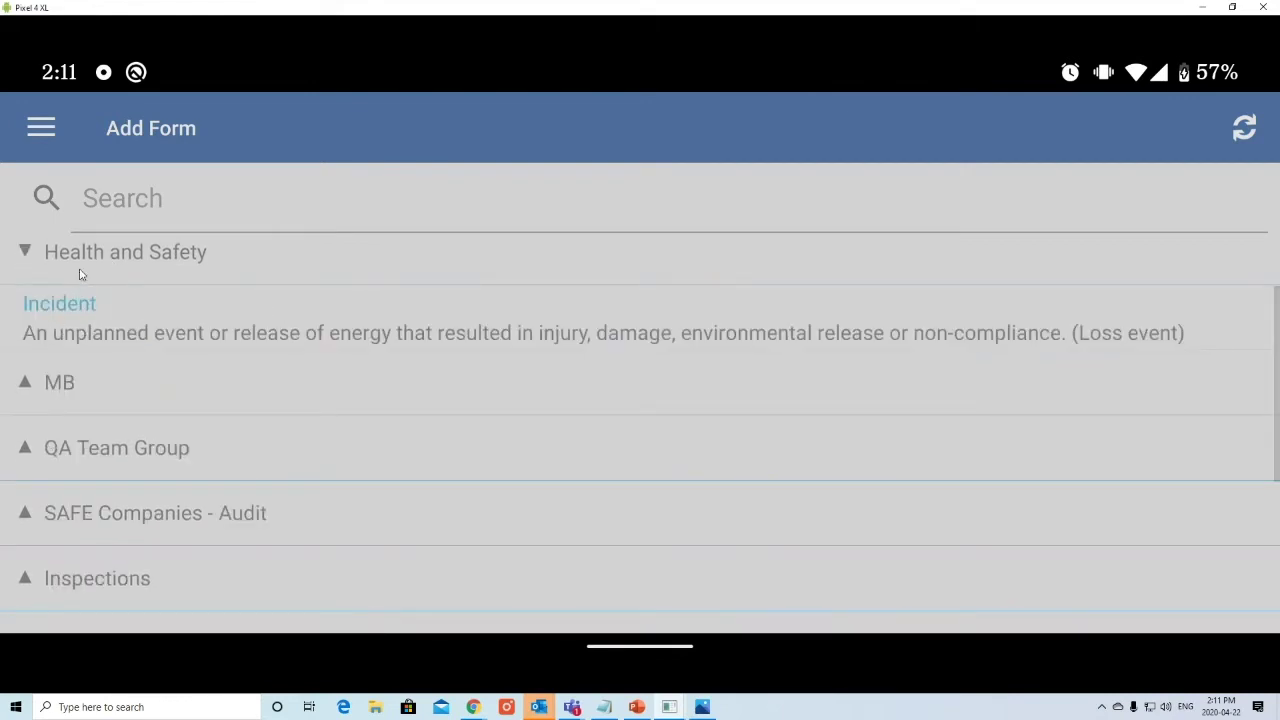
pyautogui.click(83, 256)
pyautogui.click(104, 508)
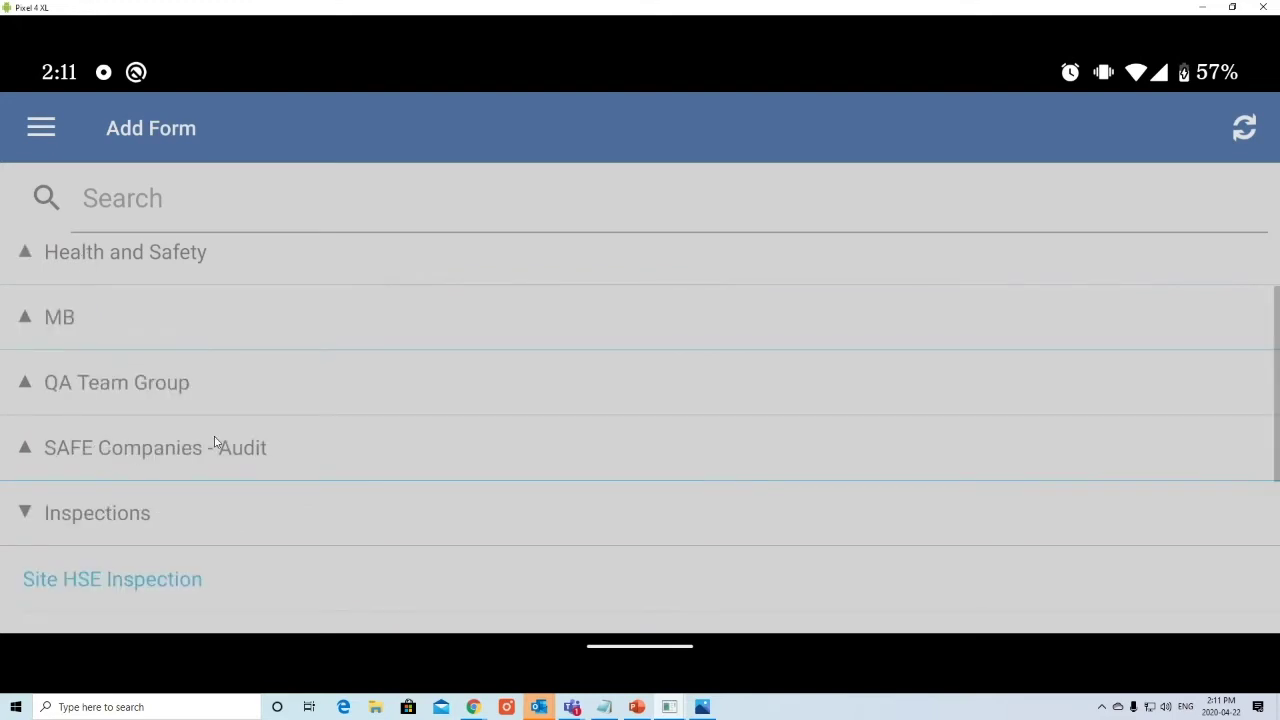
pyautogui.scroll(-5, 126, 503)
pyautogui.click(87, 334)
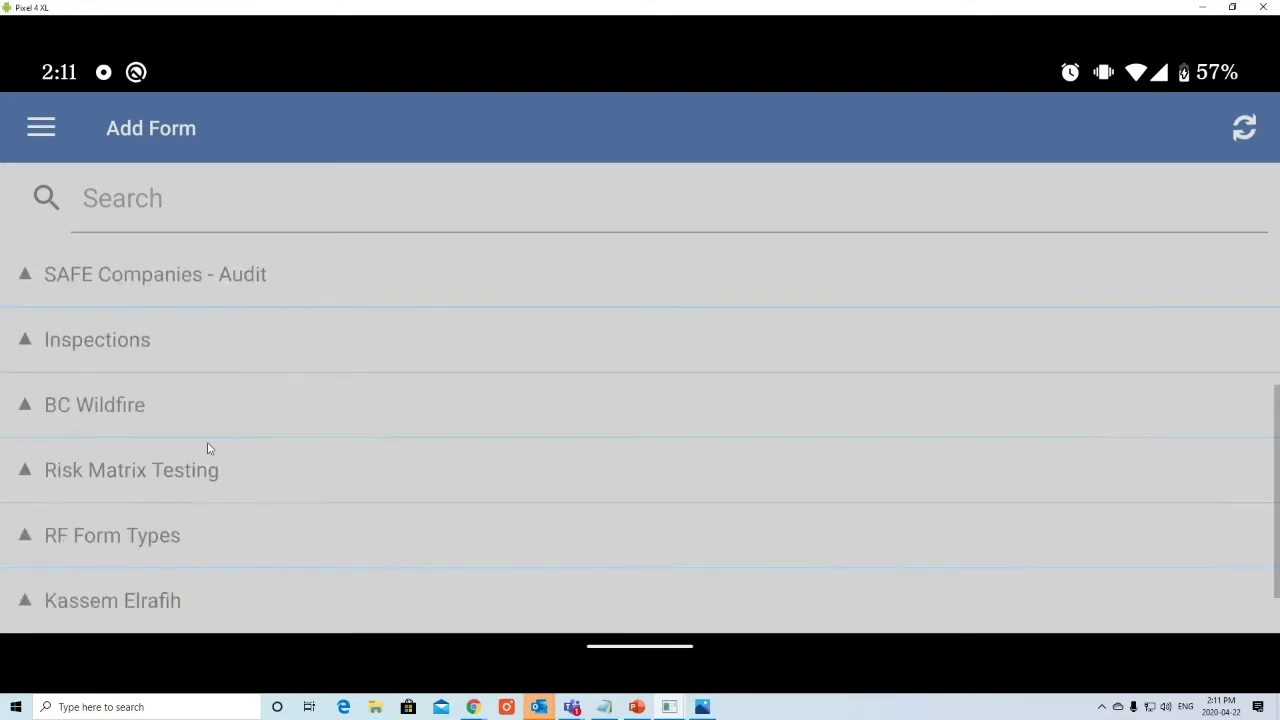
pyautogui.scroll(5, 171, 511)
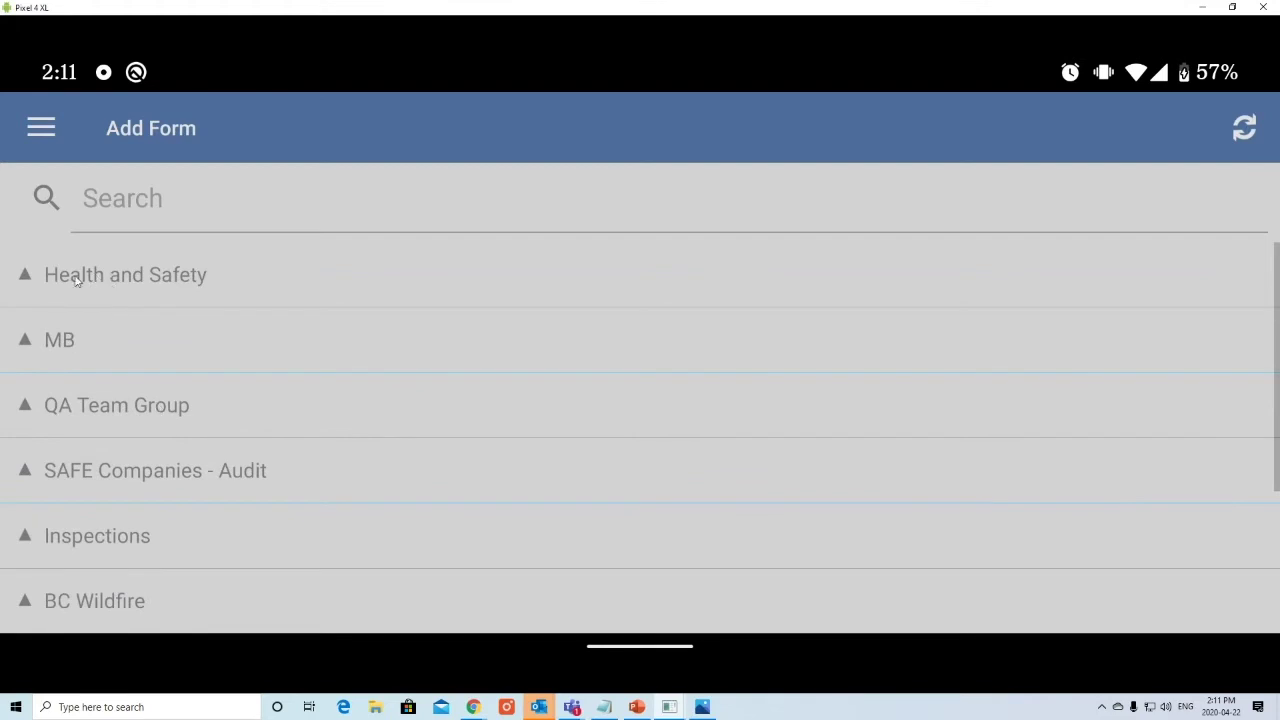
pyautogui.click(38, 282)
pyautogui.click(58, 332)
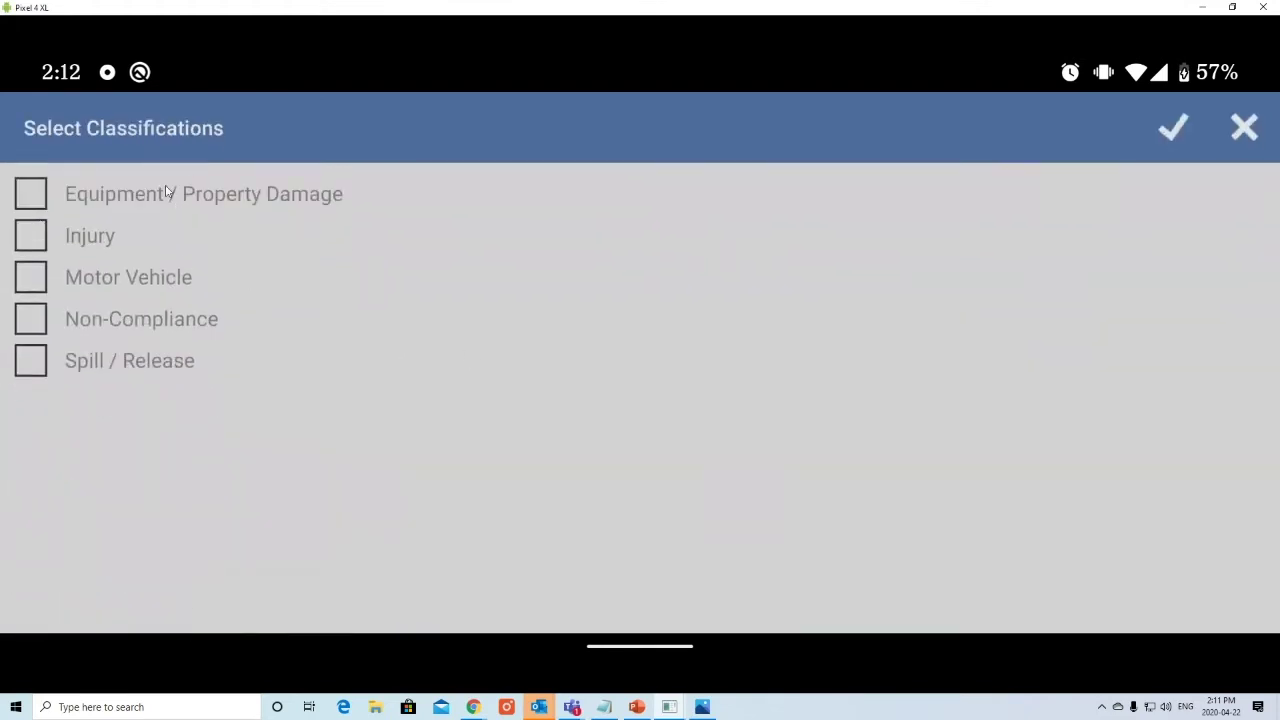
# Step: Restart the Incident form, classify it as Injury, review it, and leave it as a draft
pyautogui.click(1240, 128)
pyautogui.click(105, 328)
pyautogui.click(82, 240)
pyautogui.click(1178, 128)
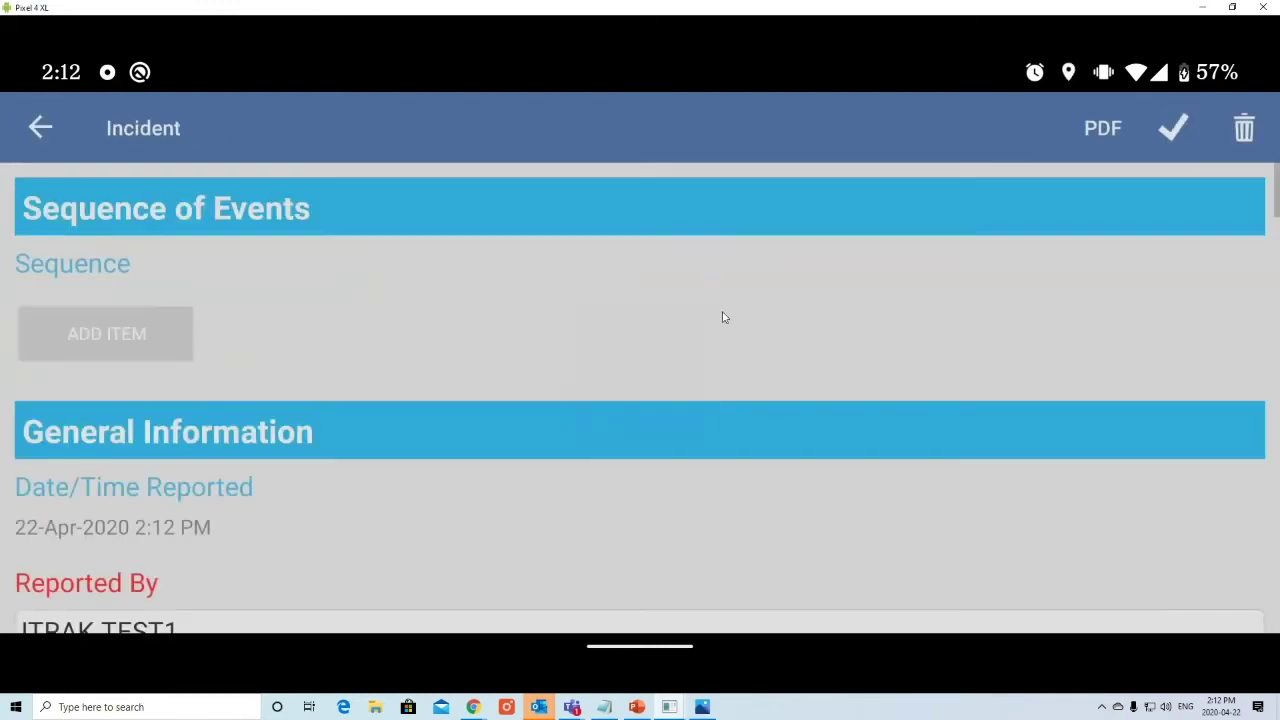
pyautogui.scroll(-15, 354, 400)
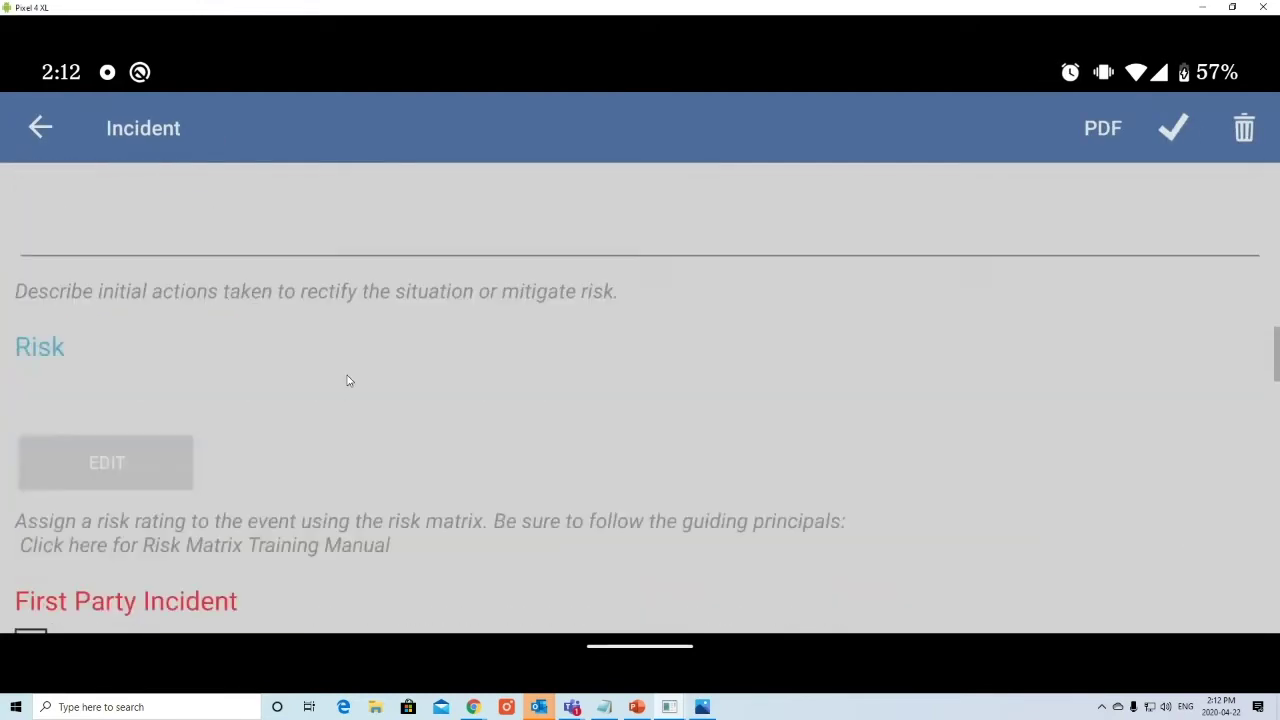
pyautogui.click(40, 127)
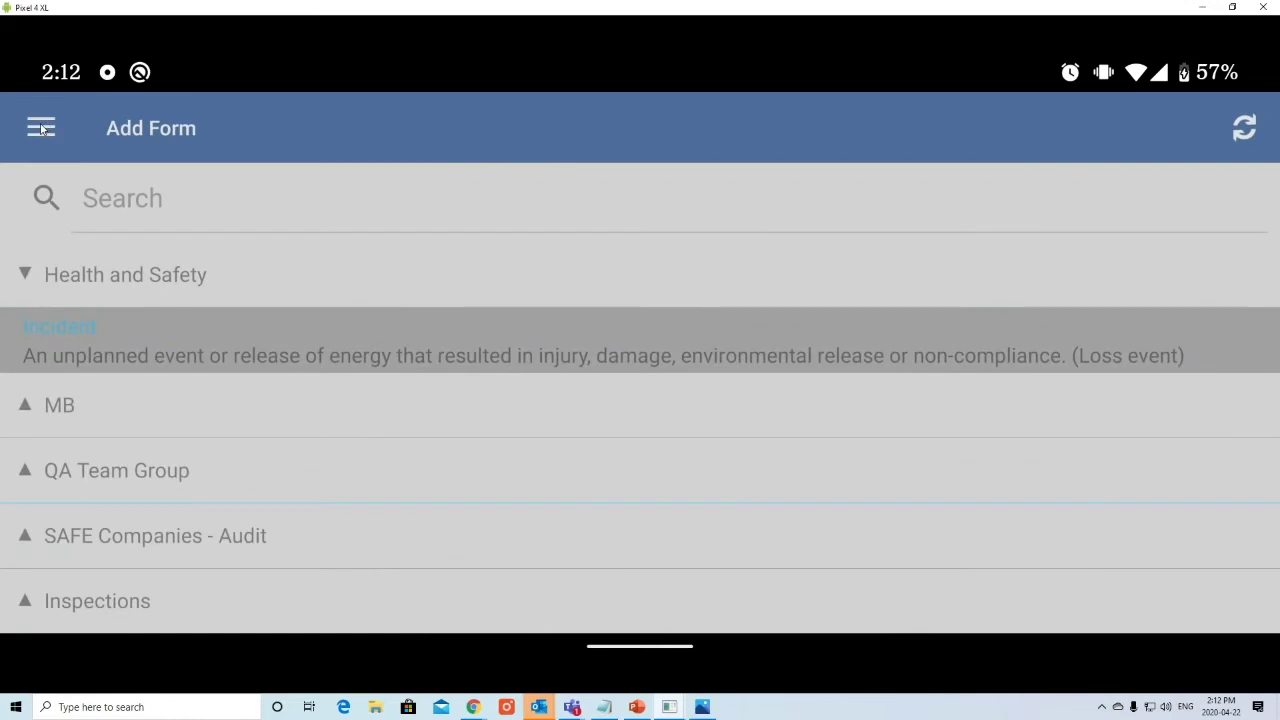
# Step: In Entered Forms, expand In Progress and open then close the draft Incident - 00001
pyautogui.click(41, 128)
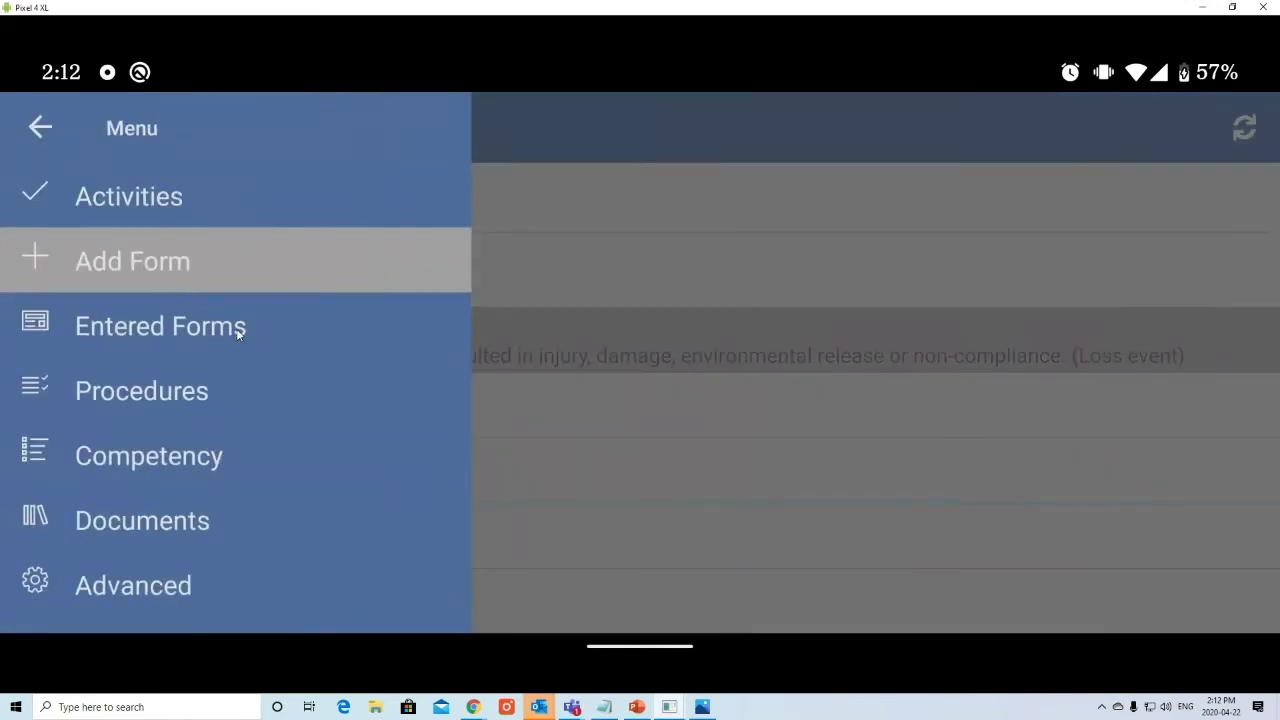
pyautogui.click(148, 334)
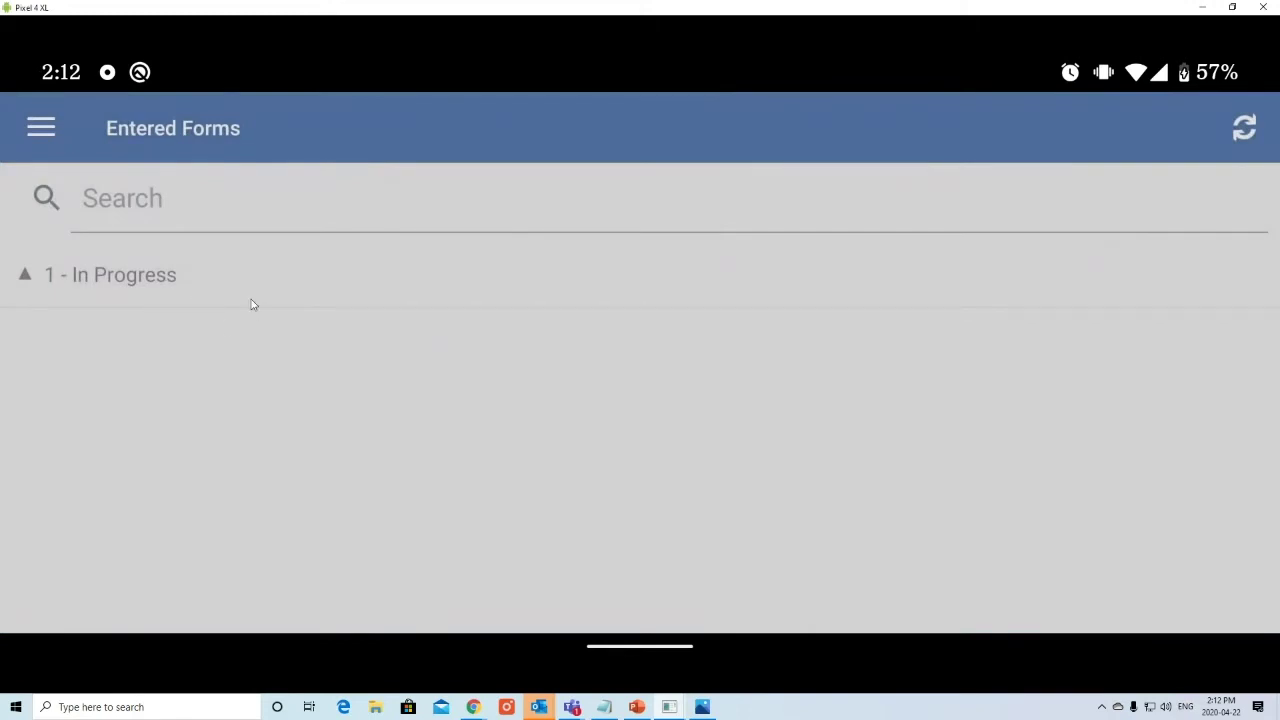
pyautogui.click(108, 276)
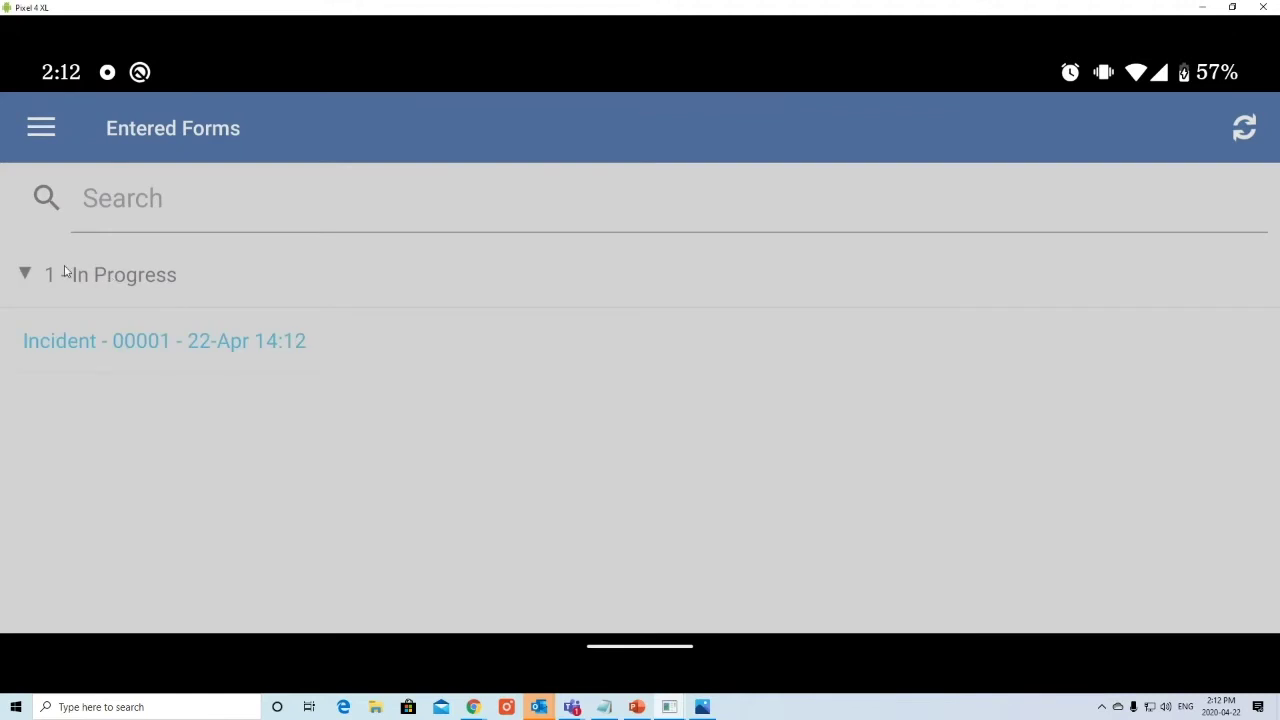
pyautogui.click(206, 347)
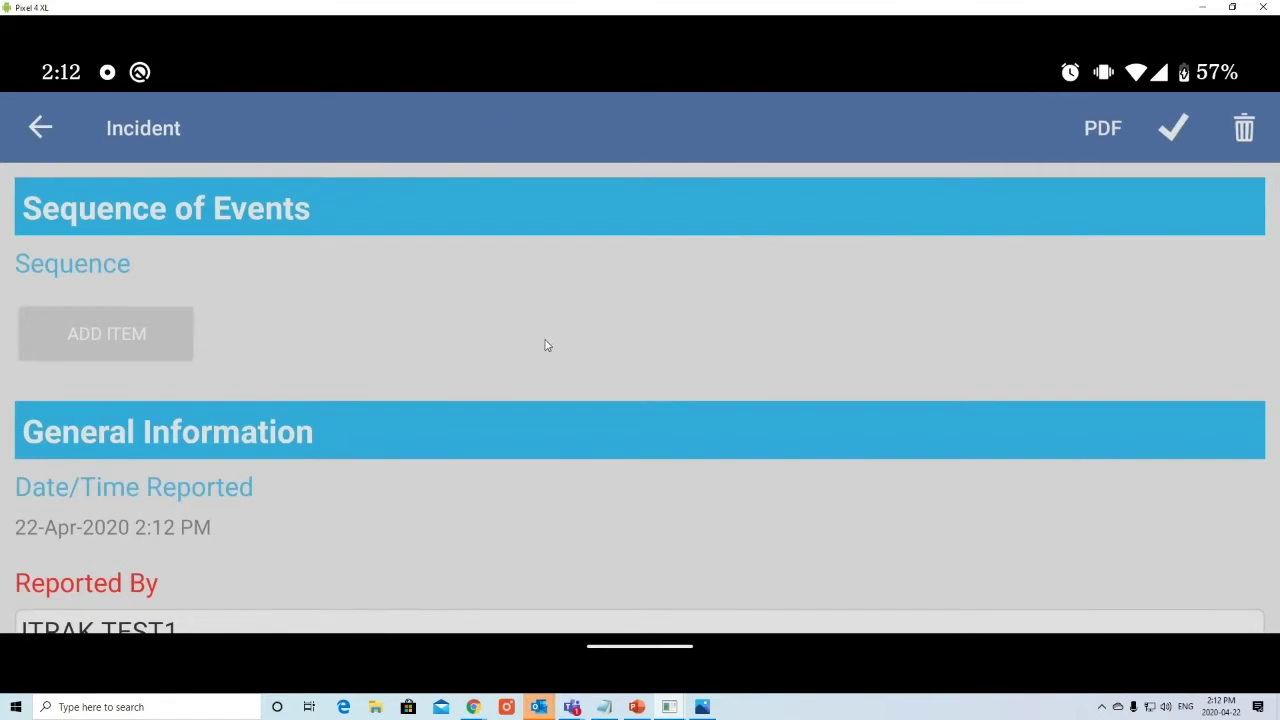
pyautogui.scroll(-4, 543, 346)
pyautogui.scroll(-3, 420, 400)
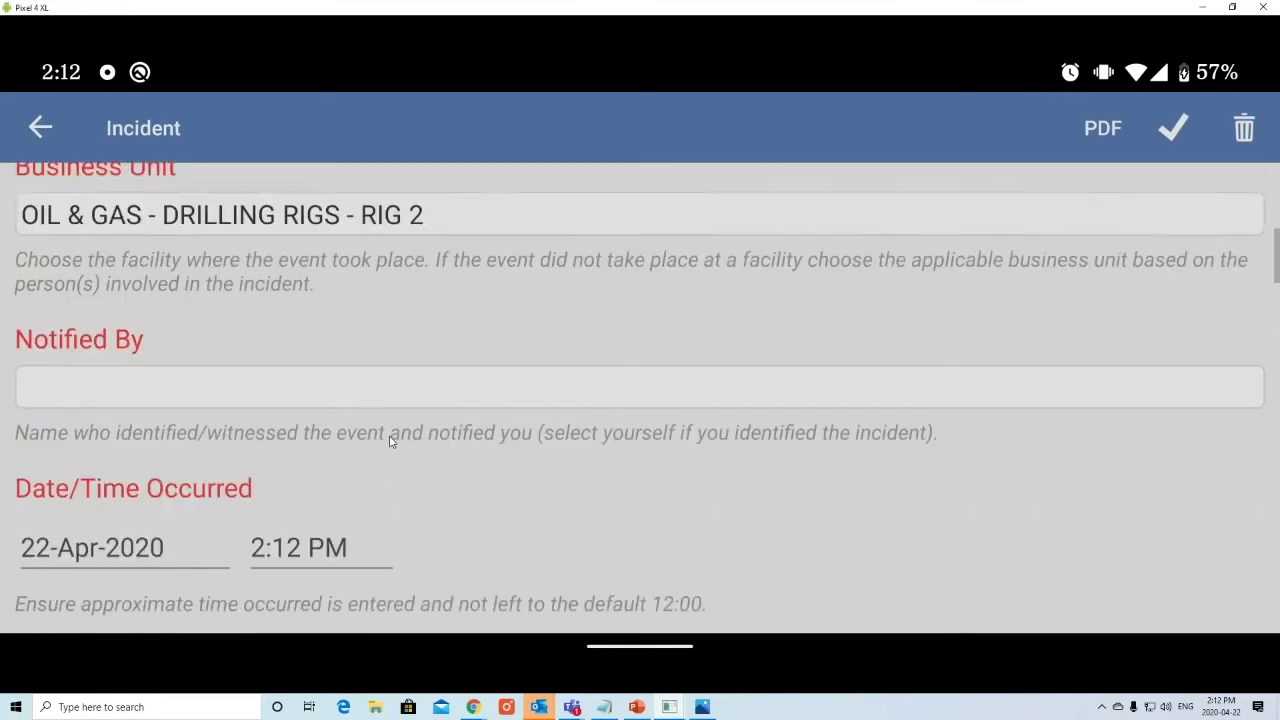
pyautogui.scroll(-5, 317, 423)
pyautogui.scroll(10, 336, 427)
pyautogui.click(40, 128)
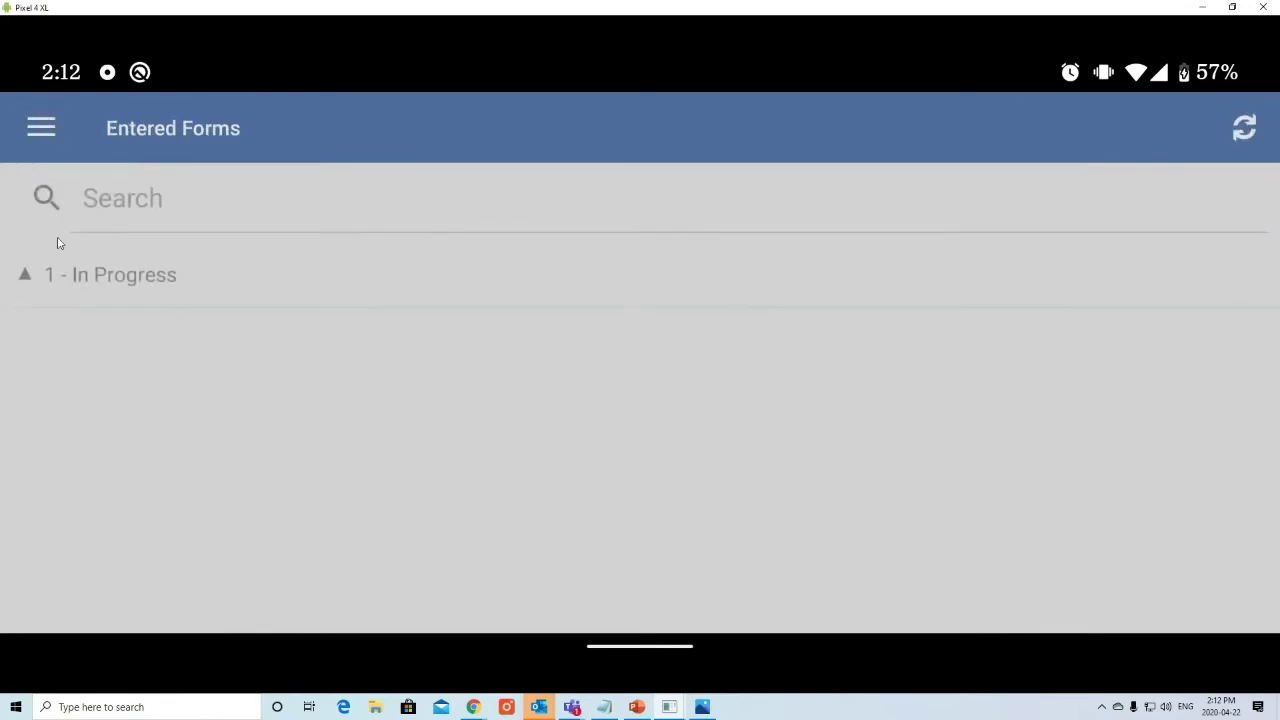
# Step: From Add Form, expand QA Team Group and start a new NN - Form Type Testing form
pyautogui.click(50, 131)
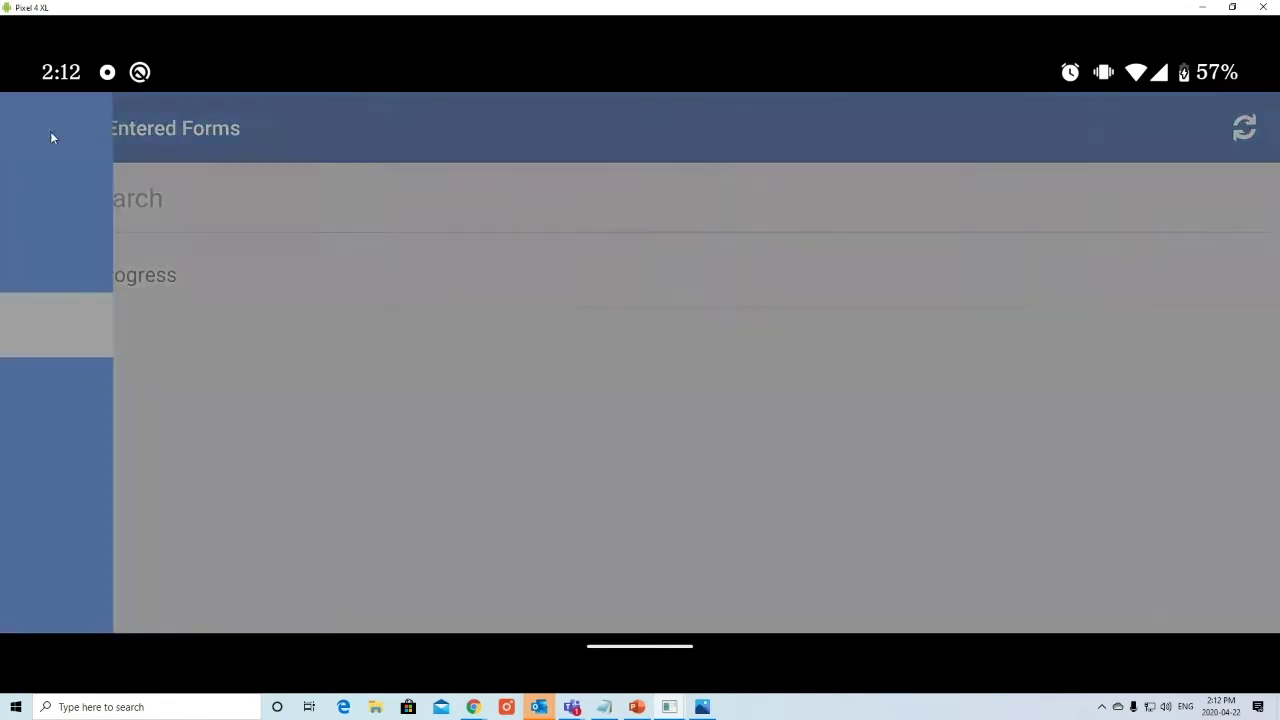
pyautogui.click(93, 265)
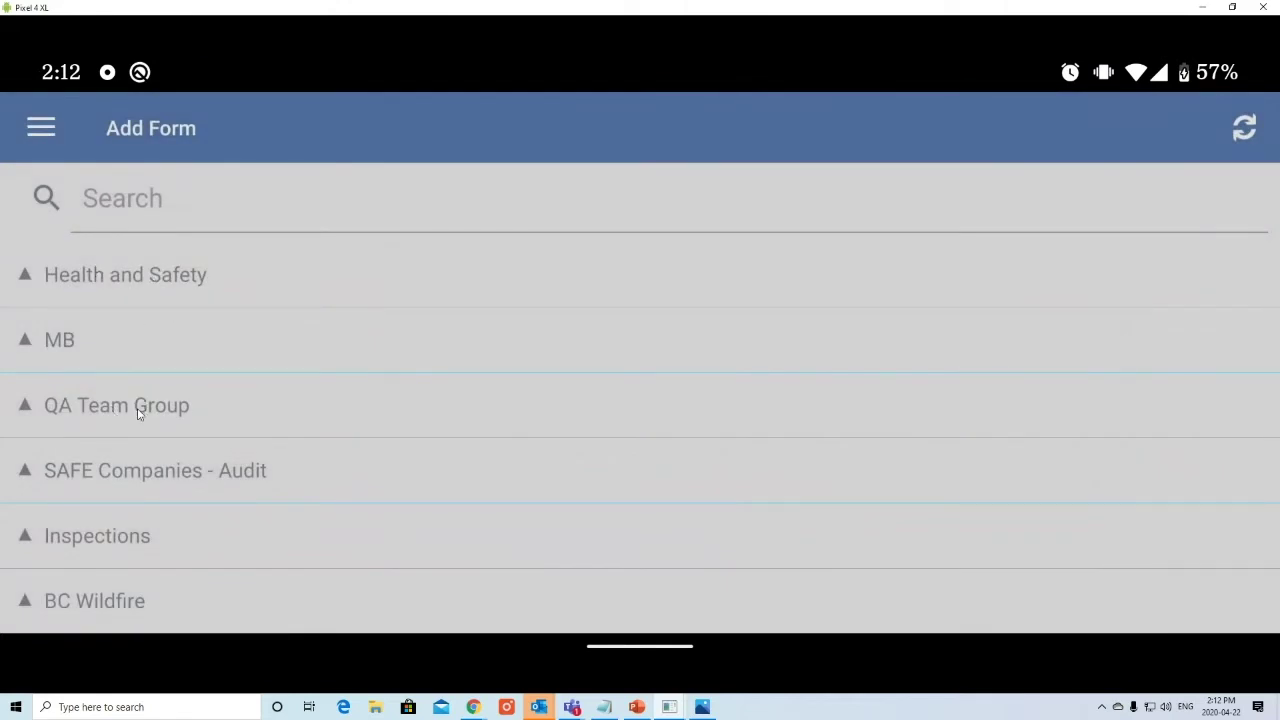
pyautogui.scroll(-3, 137, 430)
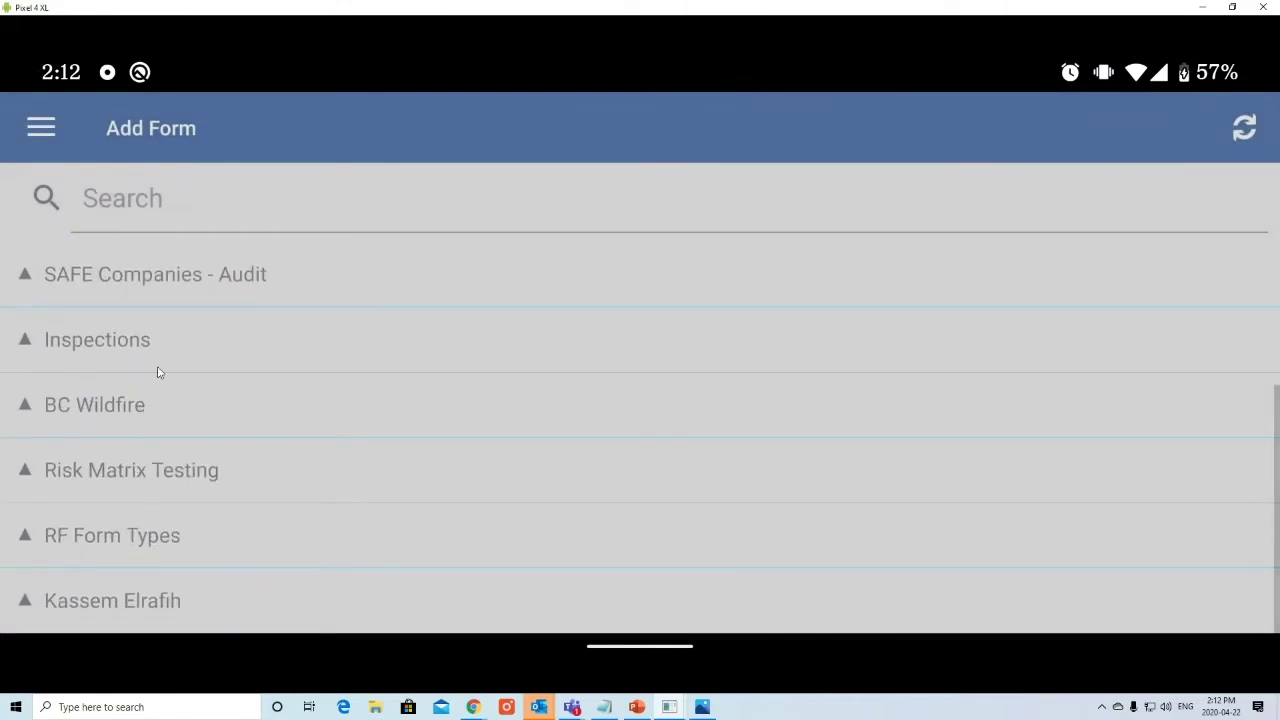
pyautogui.scroll(2, 156, 389)
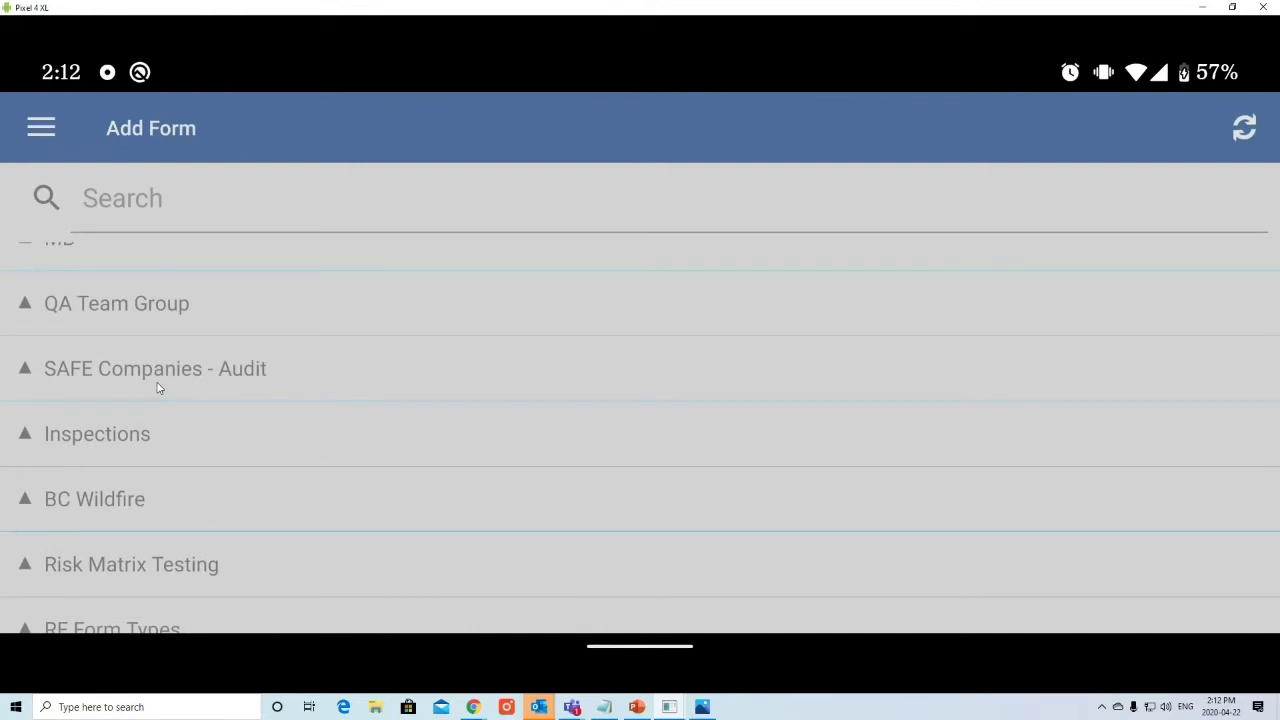
pyautogui.click(166, 323)
pyautogui.scroll(-2, 214, 446)
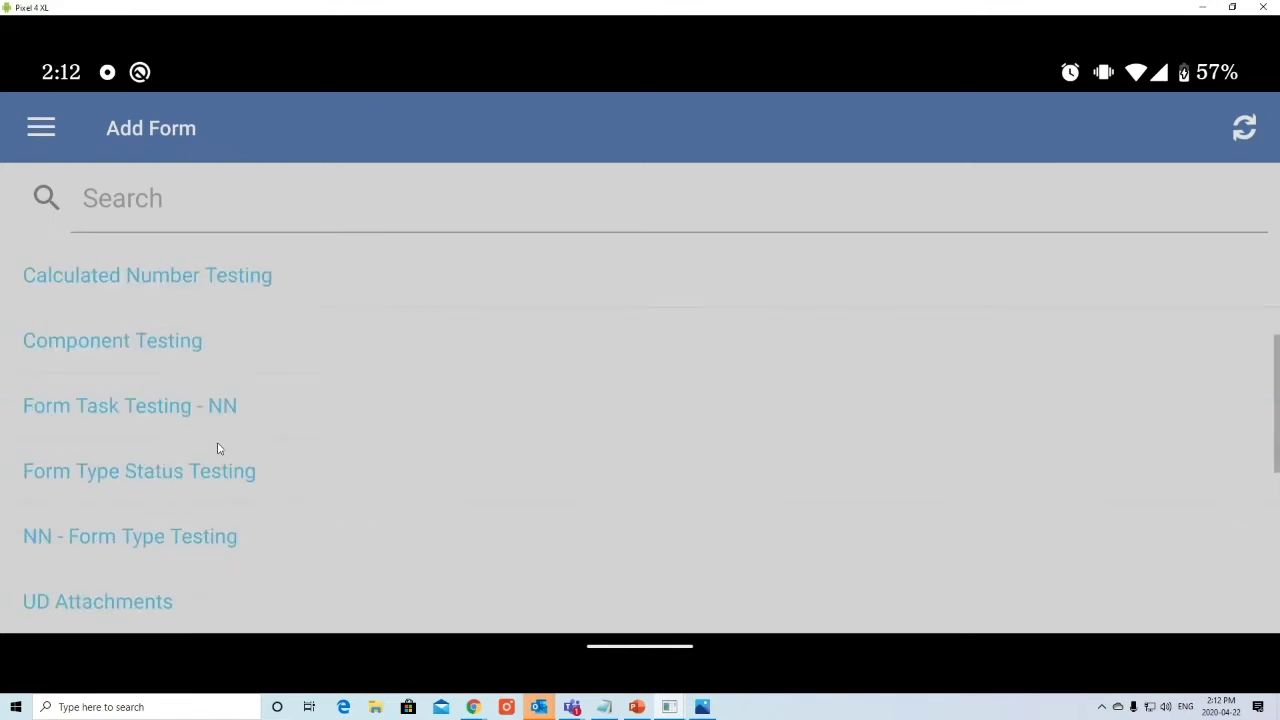
pyautogui.click(145, 540)
# Step: Classify the form as Motor Vehicle, complete it, and confirm the upload to the server
pyautogui.click(98, 198)
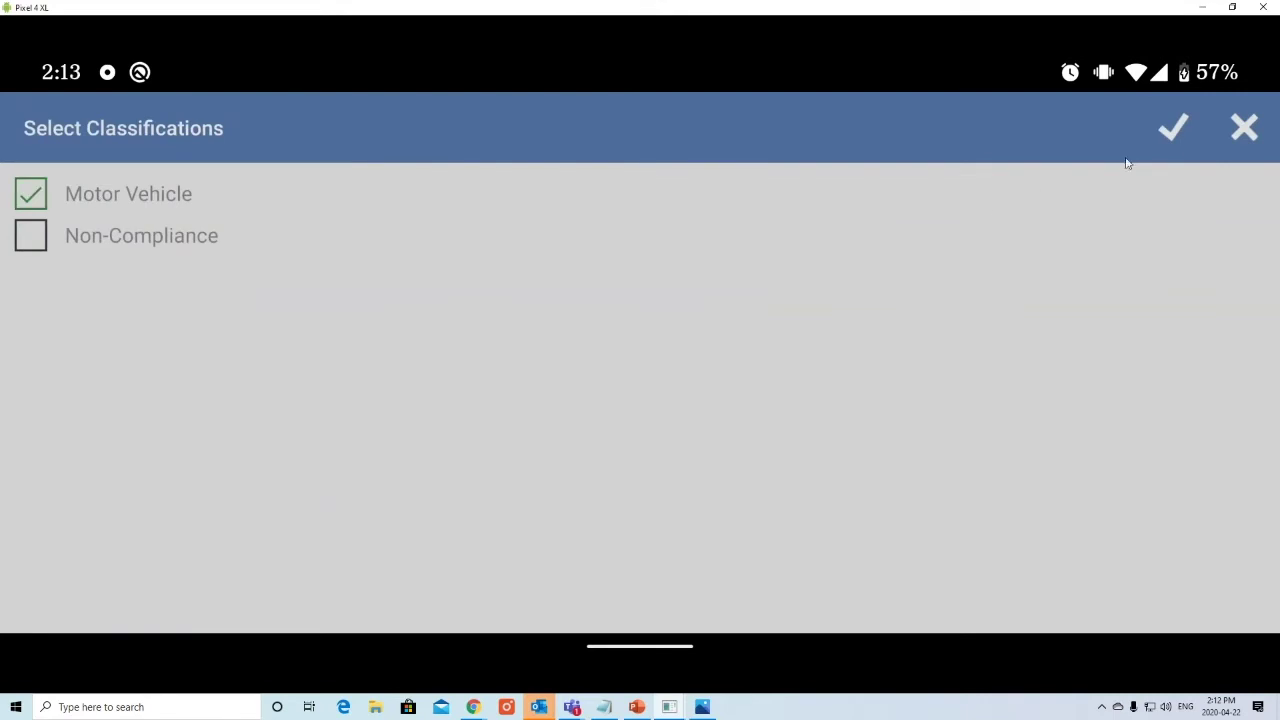
pyautogui.click(1171, 136)
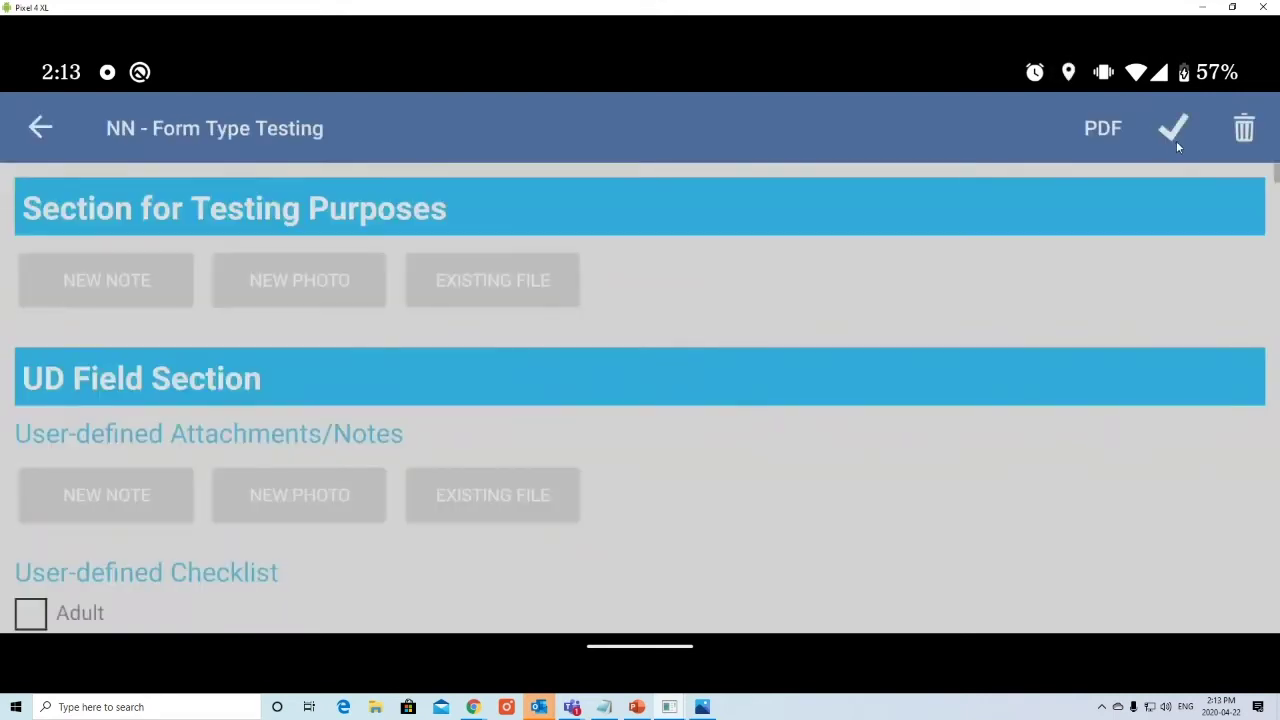
pyautogui.click(1177, 145)
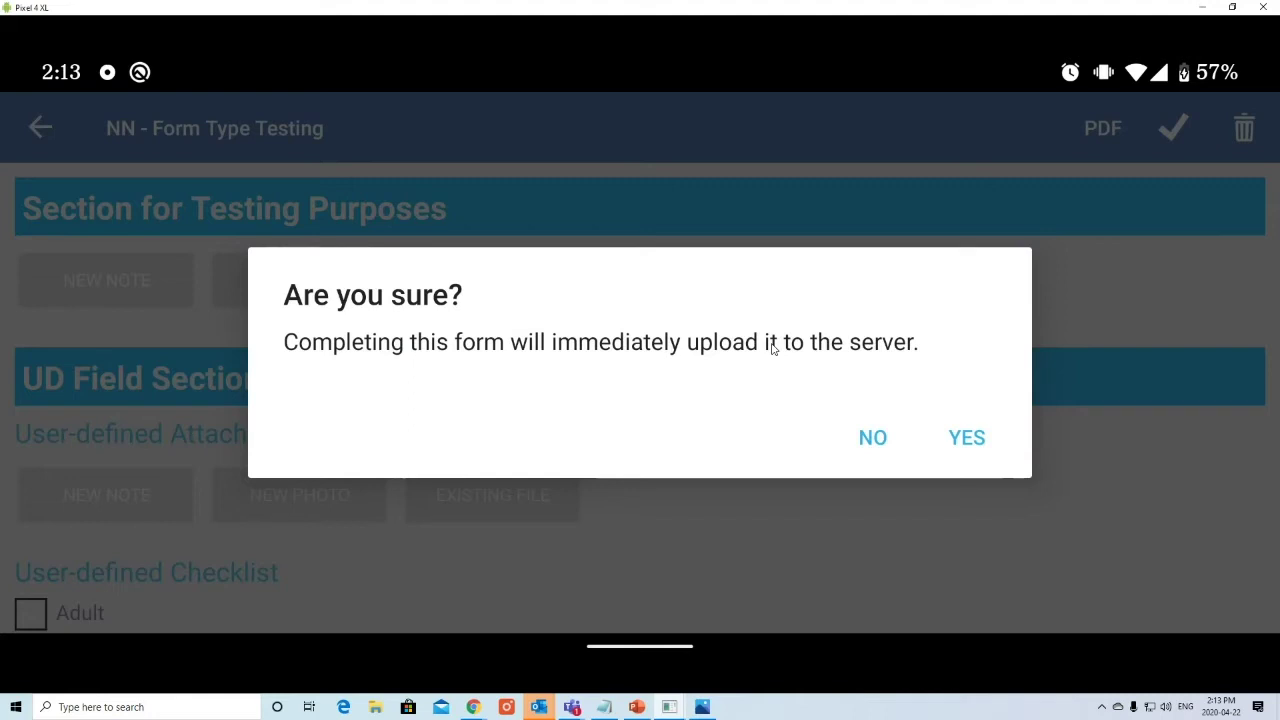
pyautogui.click(969, 440)
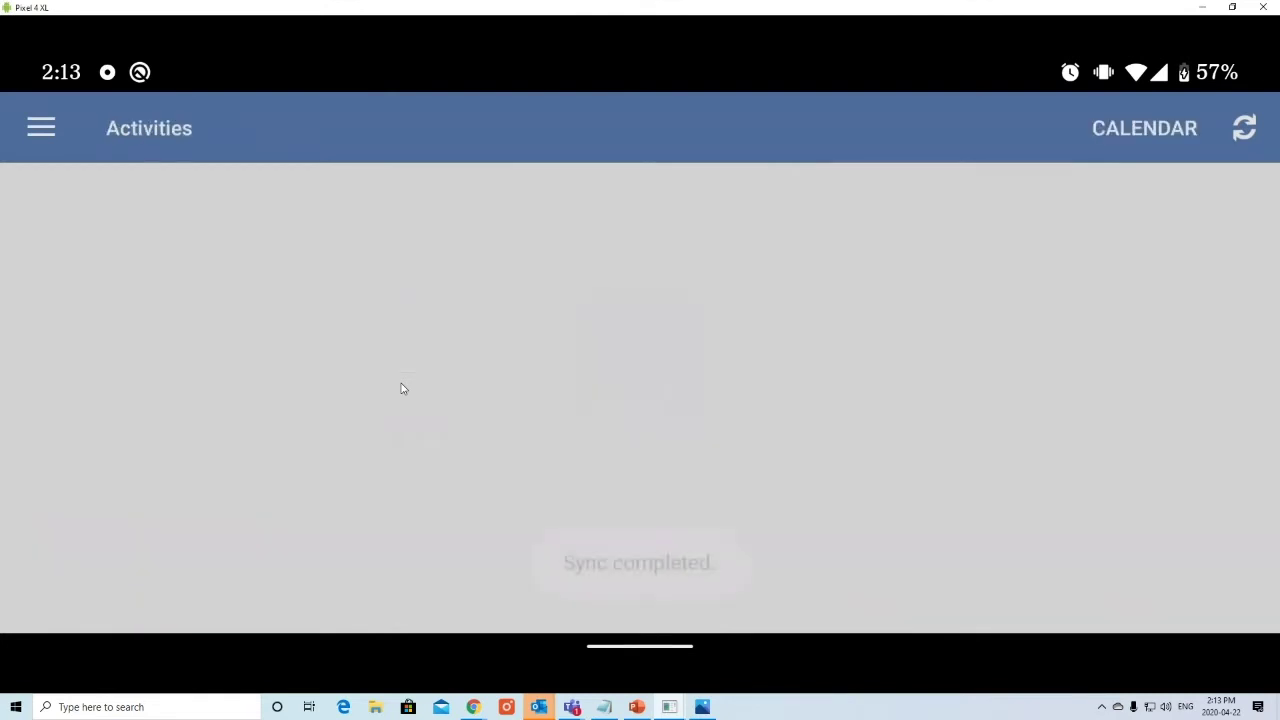
# Step: In Entered Forms, expand the 3 - Sending / Sent group to check the sent form, then collapse it
pyautogui.click(41, 127)
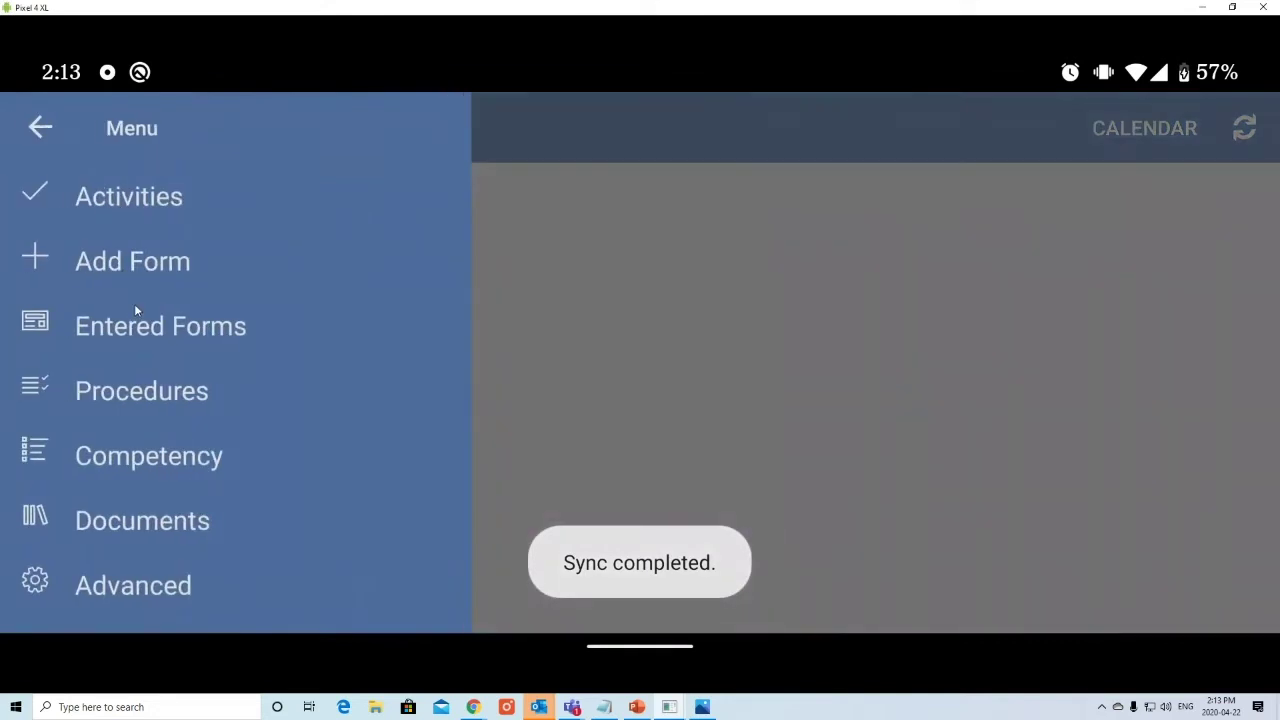
pyautogui.click(134, 304)
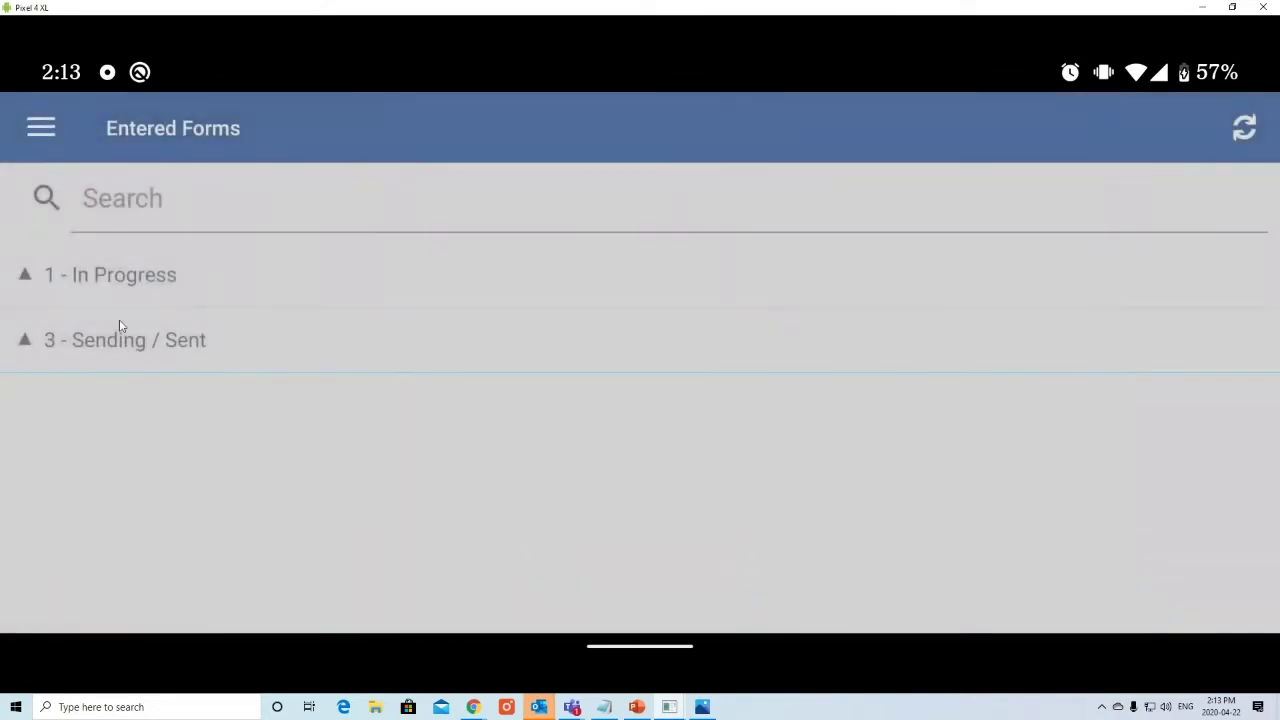
pyautogui.click(155, 340)
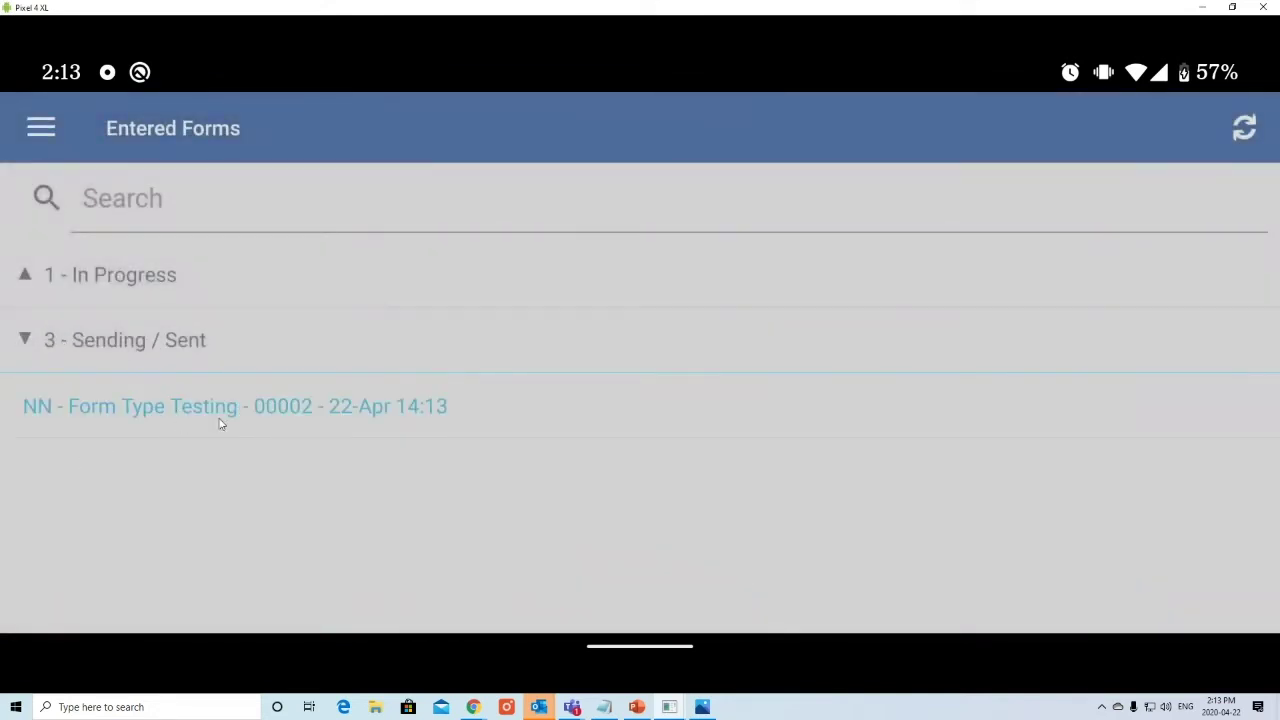
pyautogui.click(115, 333)
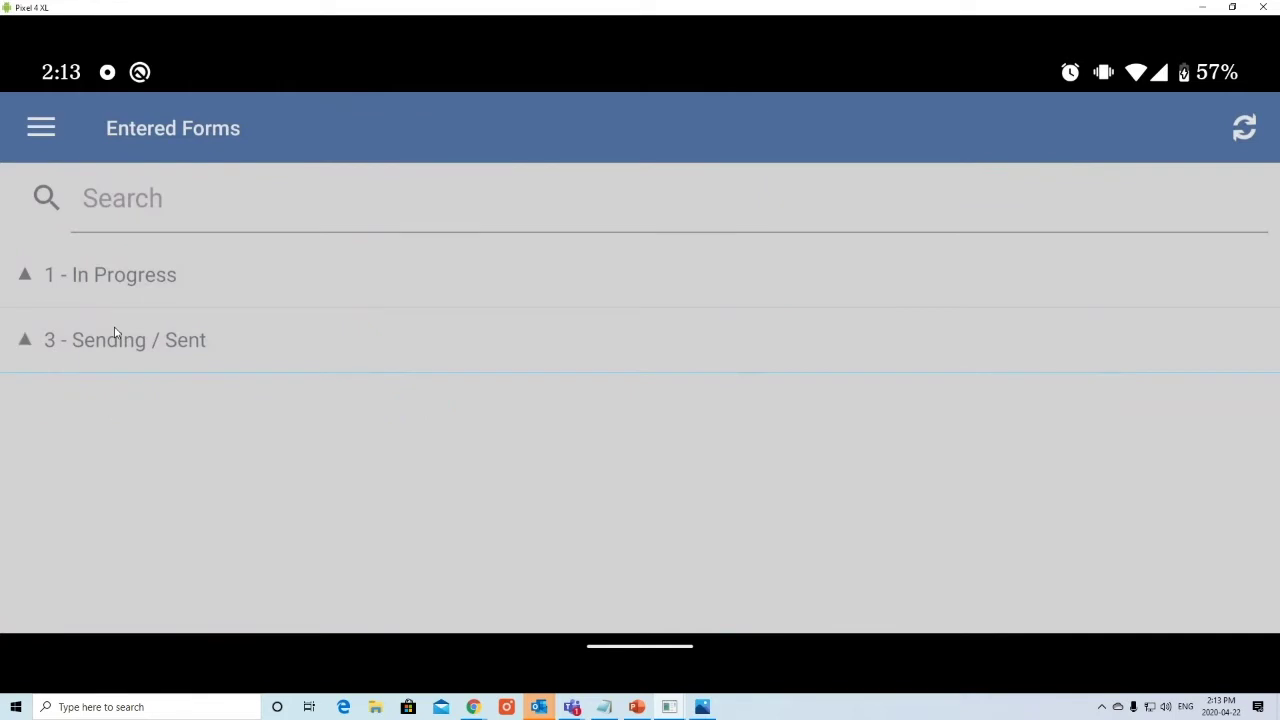
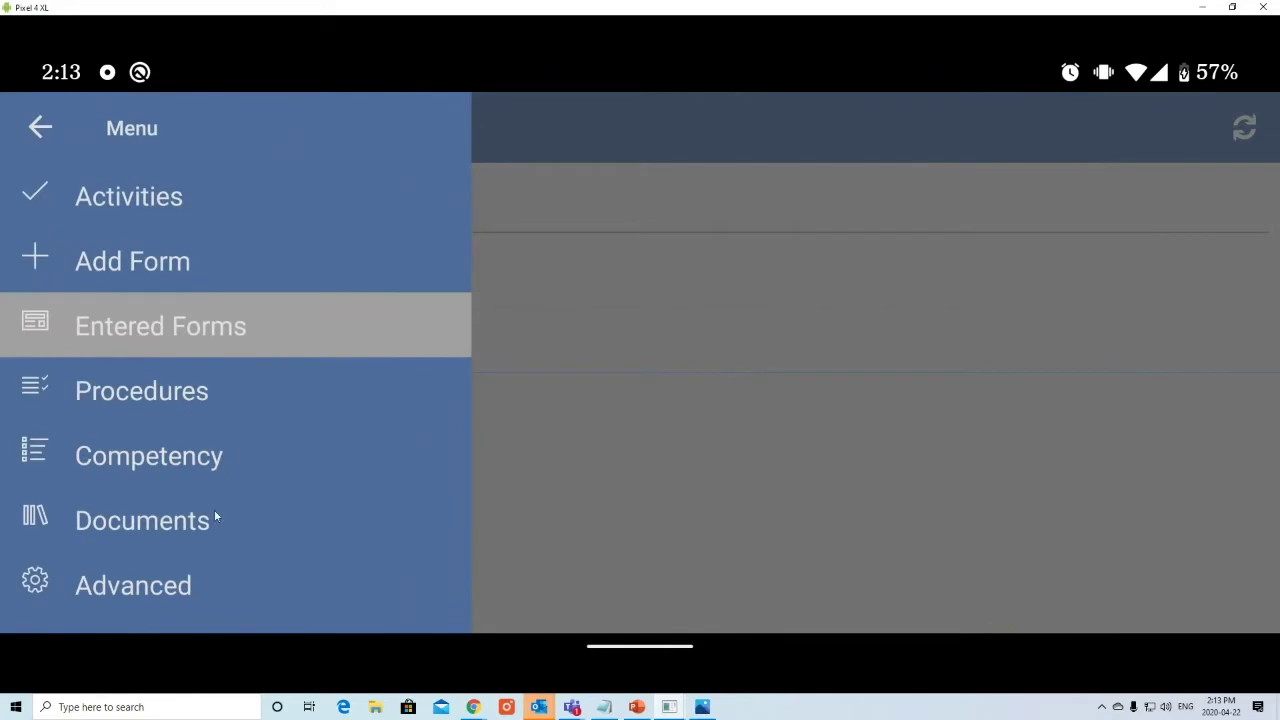
# Step: In Advanced settings, tick 'Prevent automatic upload of completed forms'
pyautogui.click(160, 577)
pyautogui.scroll(-5, 451, 456)
pyautogui.scroll(-10, 451, 456)
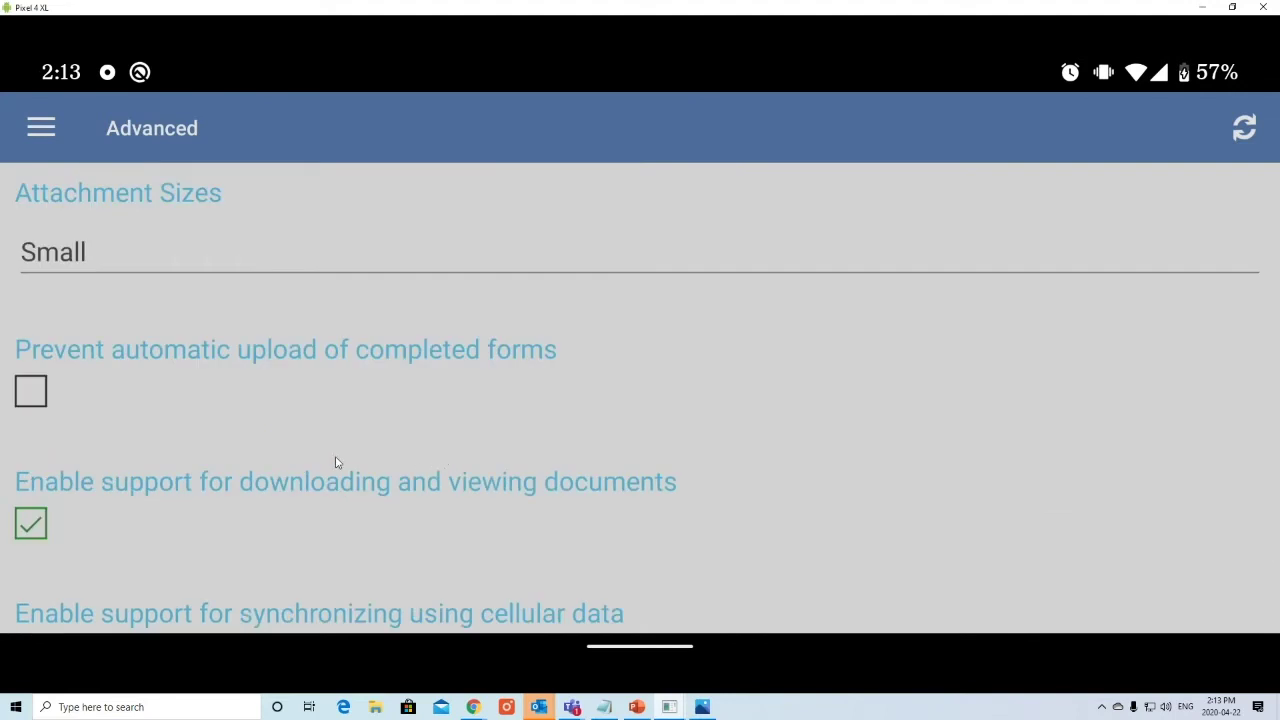
pyautogui.scroll(-1, 336, 458)
pyautogui.scroll(1, 336, 458)
pyautogui.click(45, 394)
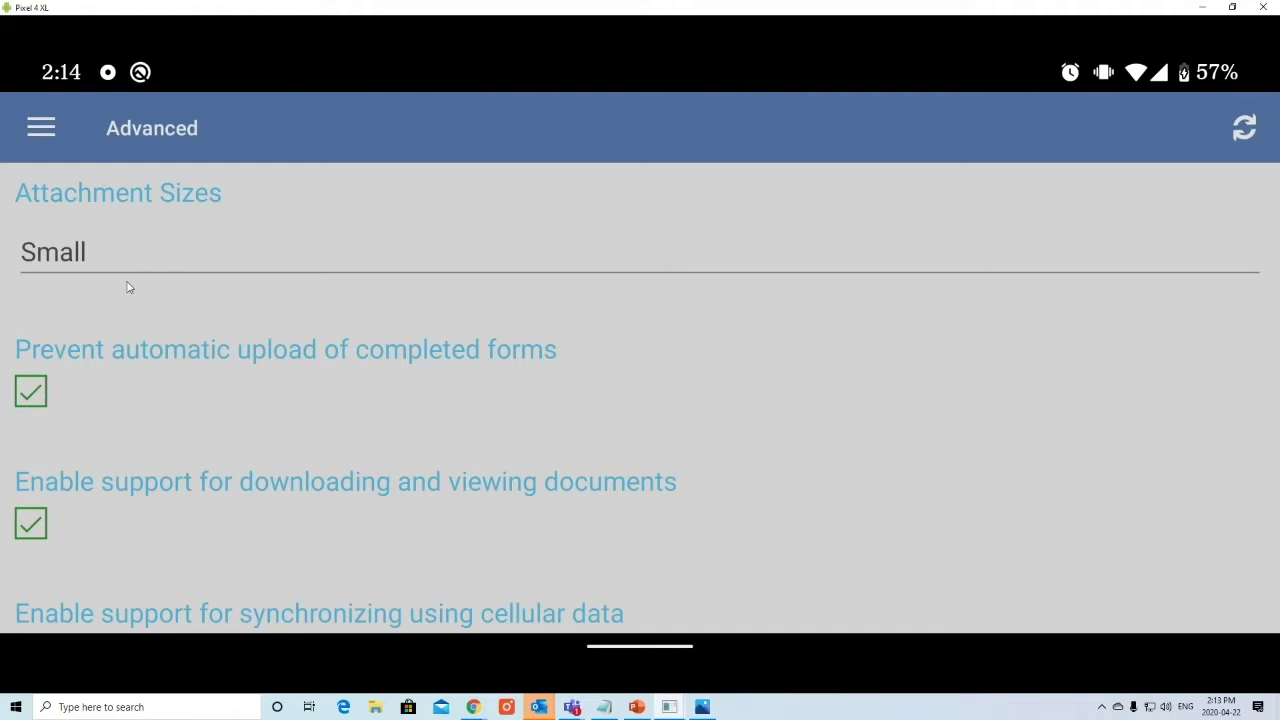
pyautogui.scroll(-4, 306, 377)
pyautogui.scroll(1, 281, 417)
pyautogui.scroll(-1, 266, 451)
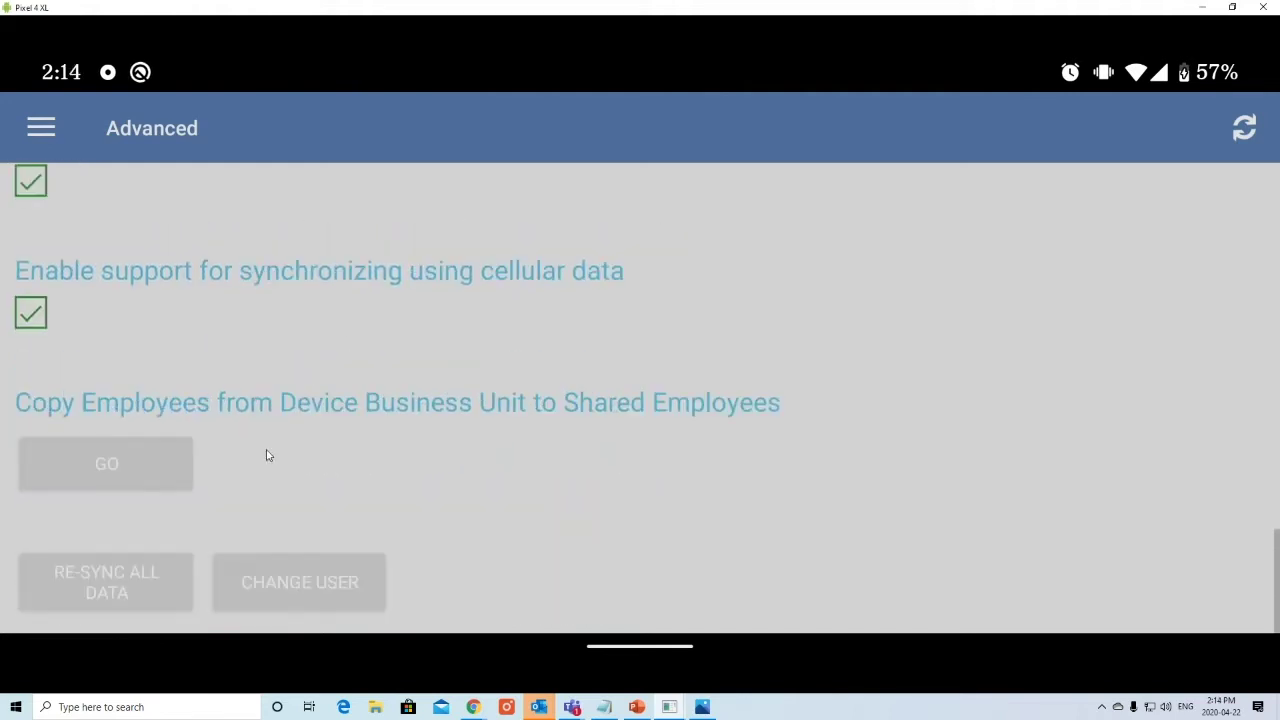
pyautogui.scroll(5, 100, 266)
# Step: Go to the Add Form page and expand the QA Team Group forms
pyautogui.click(38, 132)
pyautogui.click(129, 260)
pyautogui.scroll(-1, 107, 316)
pyautogui.click(107, 316)
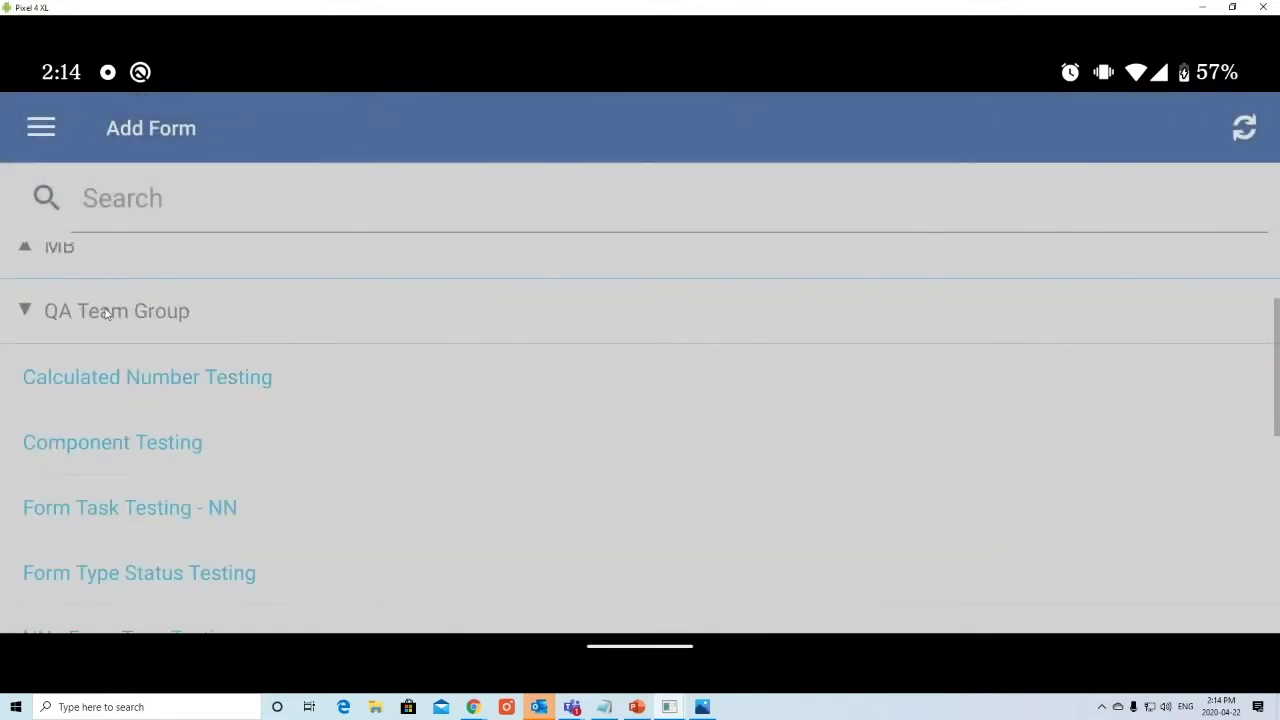
# Step: Create an NN - Form Type Testing form classified Motor Vehicle and confirm it as complete
pyautogui.scroll(-1, 108, 316)
pyautogui.click(126, 543)
pyautogui.click(72, 194)
pyautogui.click(1167, 132)
pyautogui.click(1169, 133)
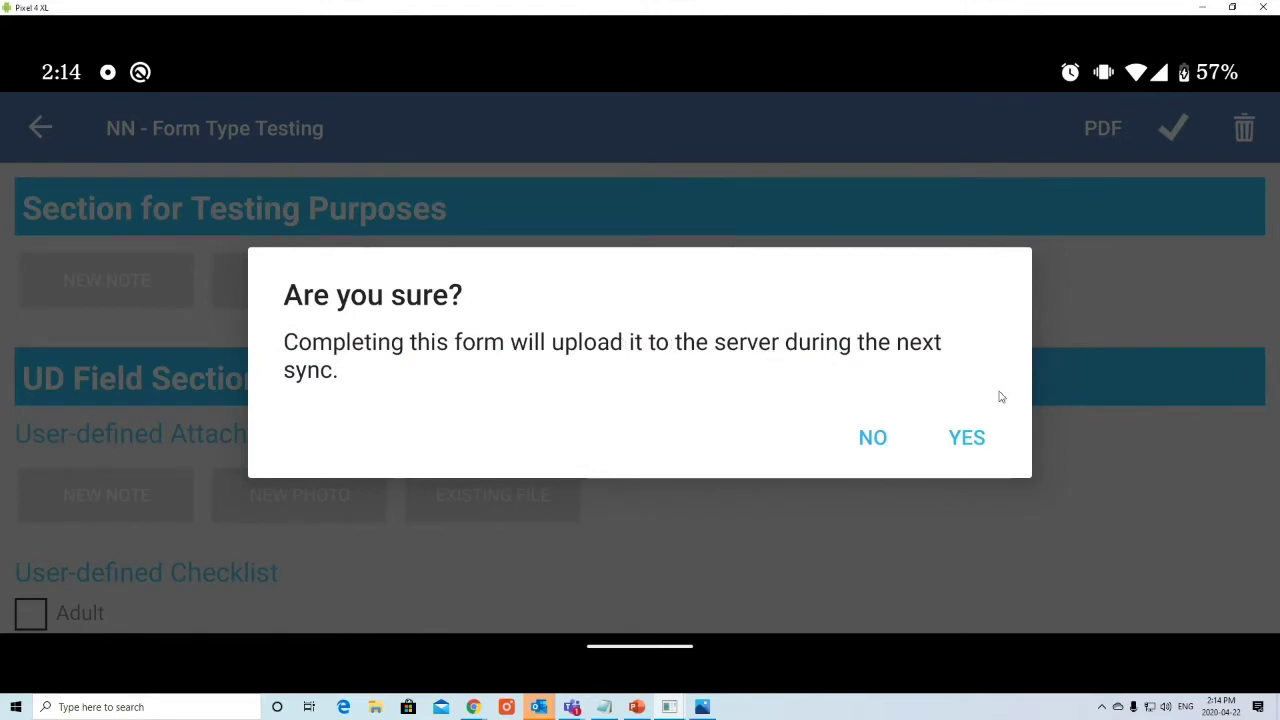
pyautogui.click(962, 440)
pyautogui.click(36, 132)
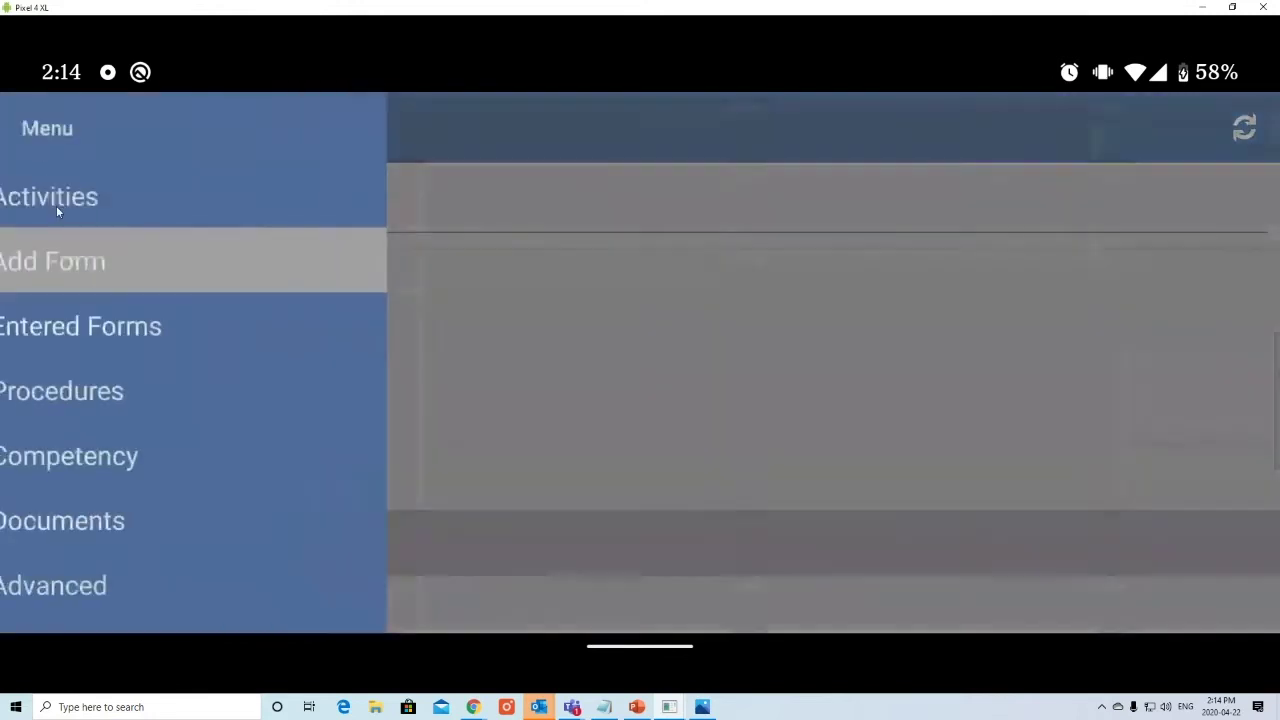
# Step: View the 2 - Completed group in Entered Forms and sync forms with the server
pyautogui.click(114, 340)
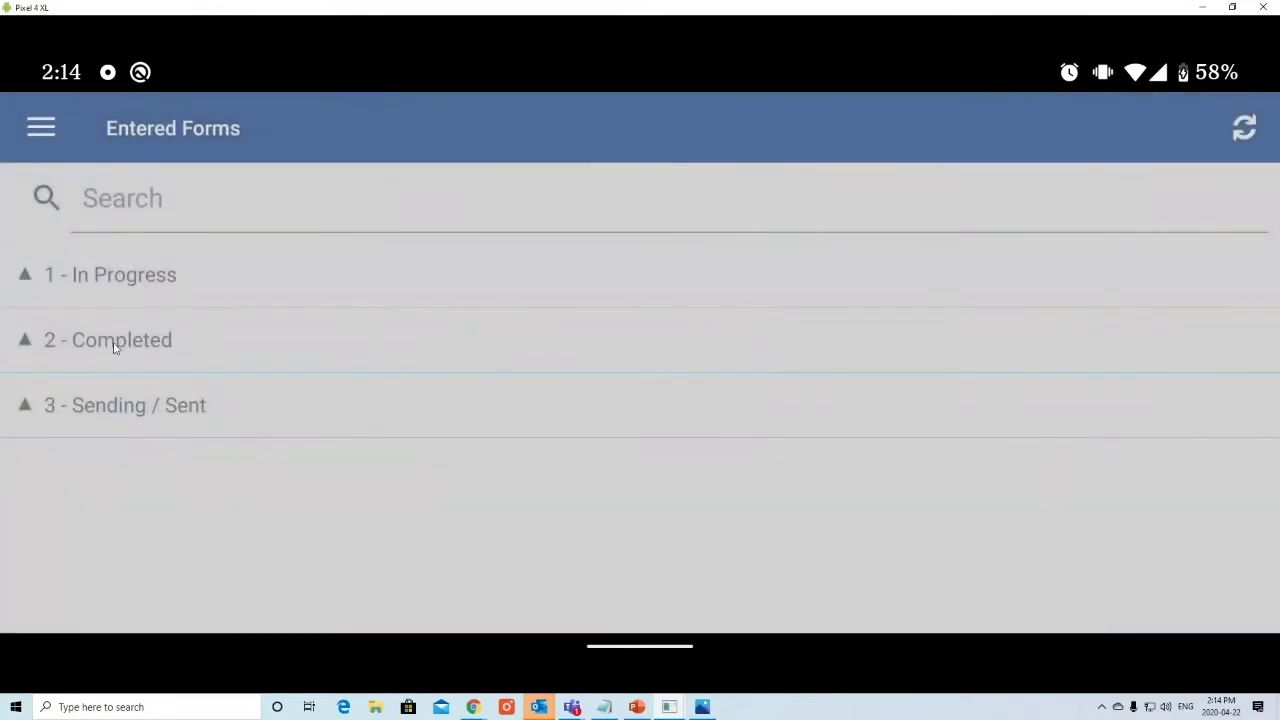
pyautogui.click(114, 347)
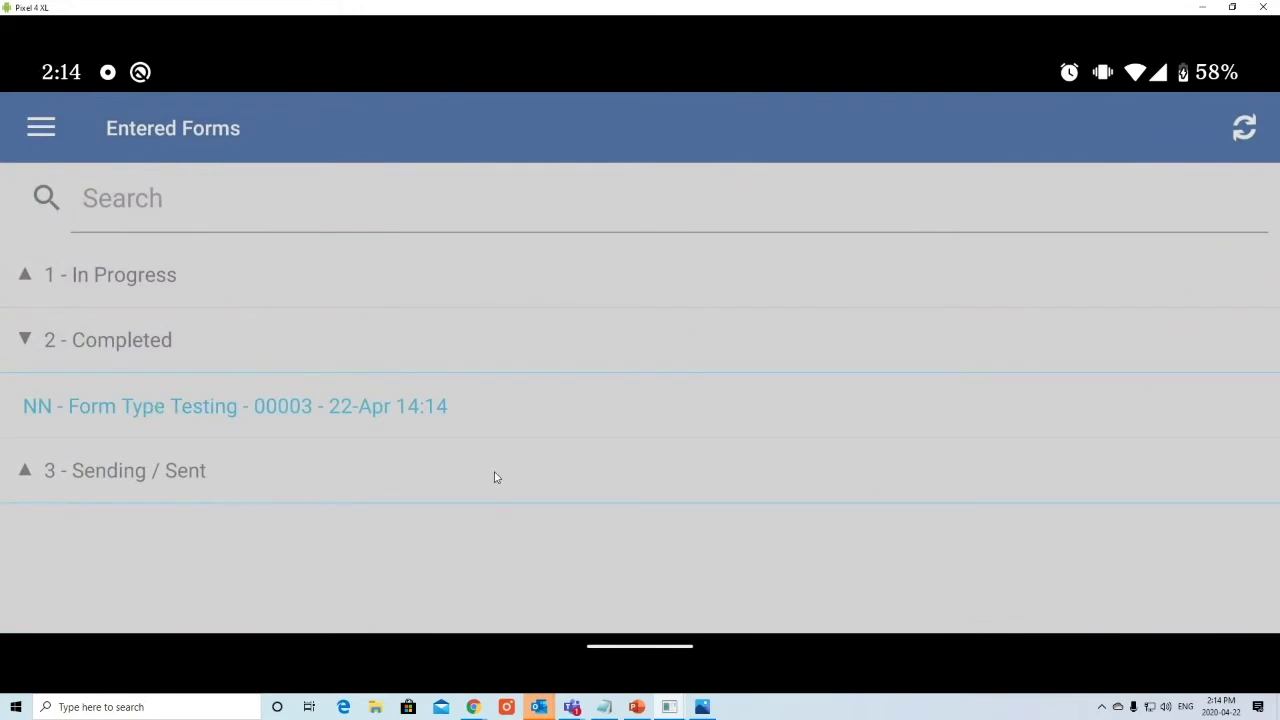
pyautogui.click(1246, 120)
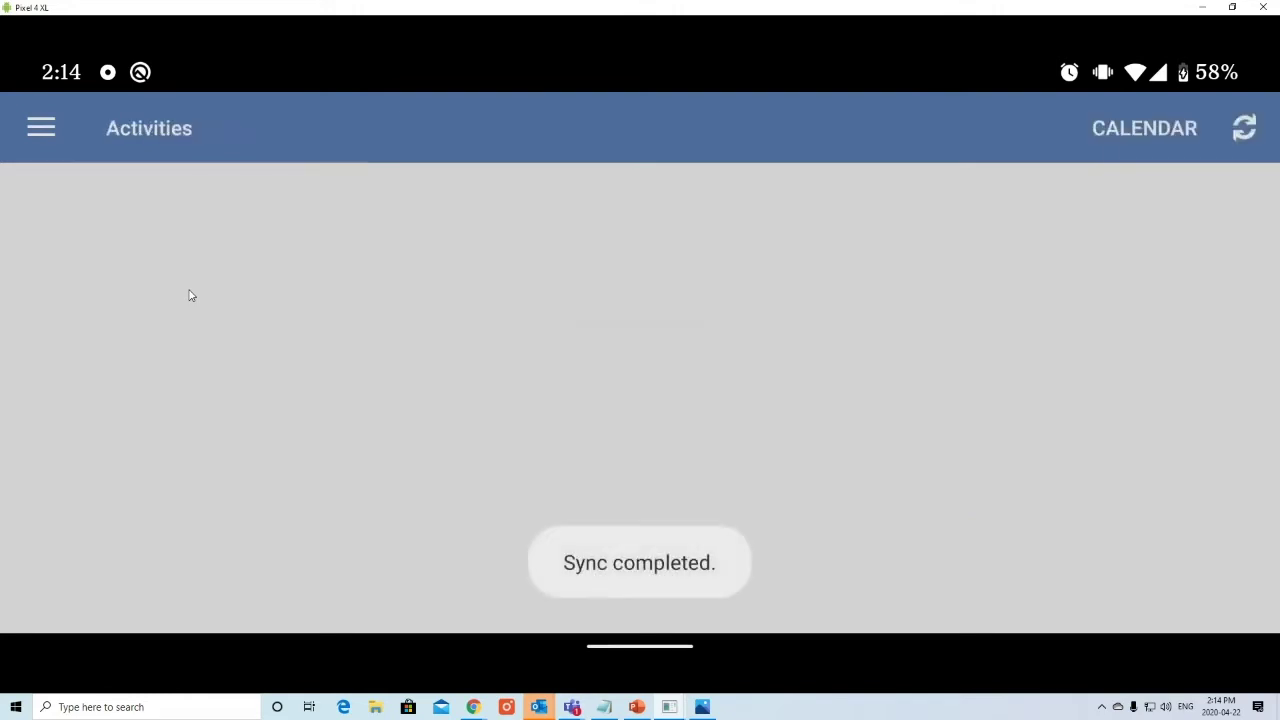
# Step: Reopen Entered Forms and expand the 3 - Sending / Sent group
pyautogui.click(41, 127)
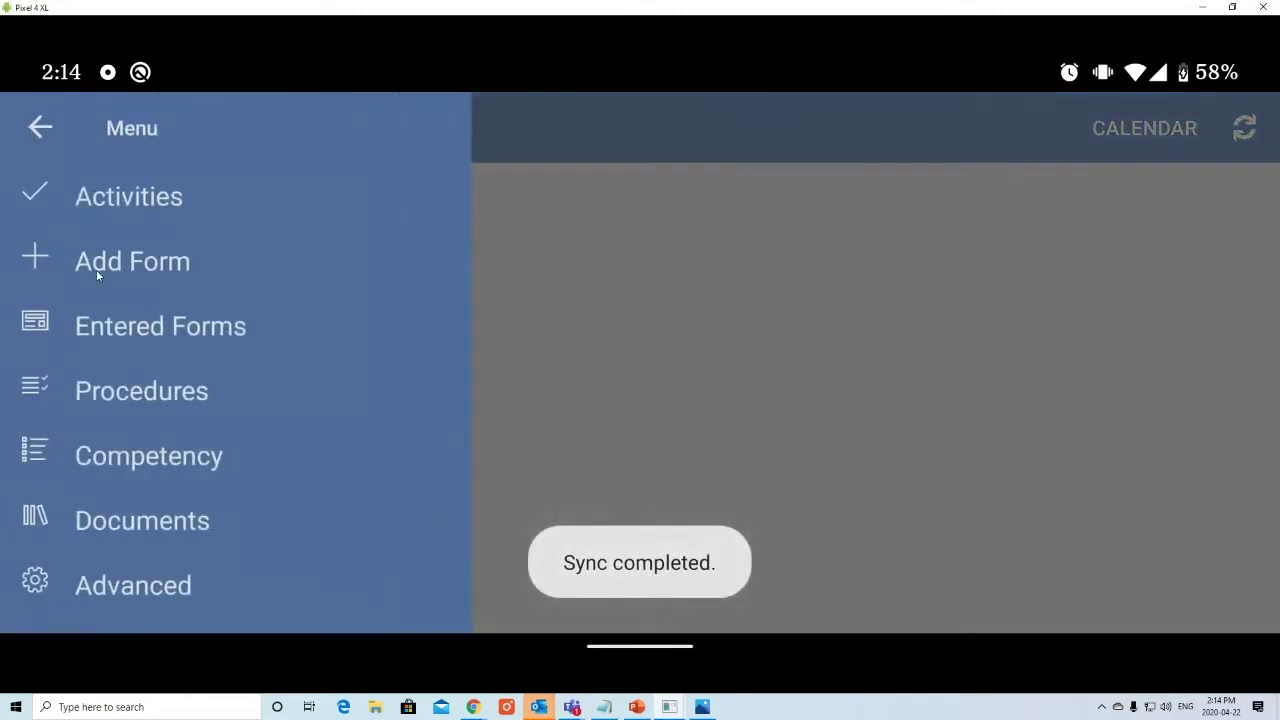
pyautogui.click(108, 318)
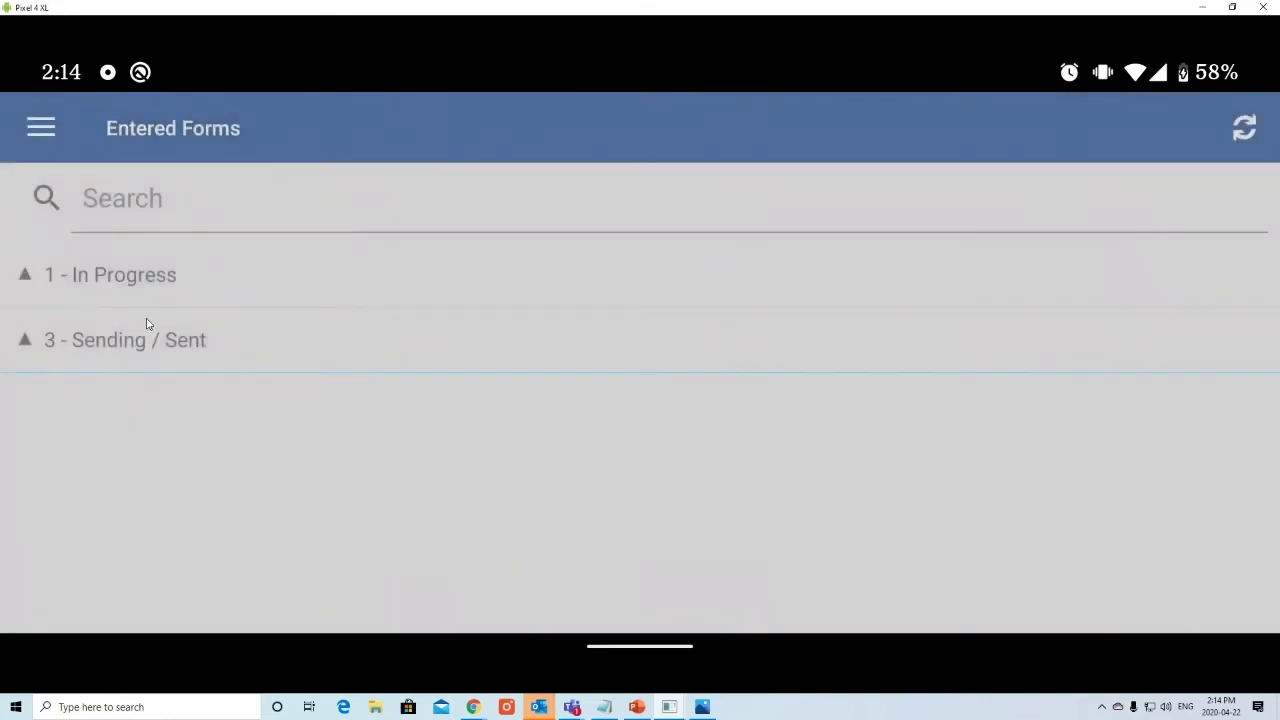
pyautogui.click(143, 340)
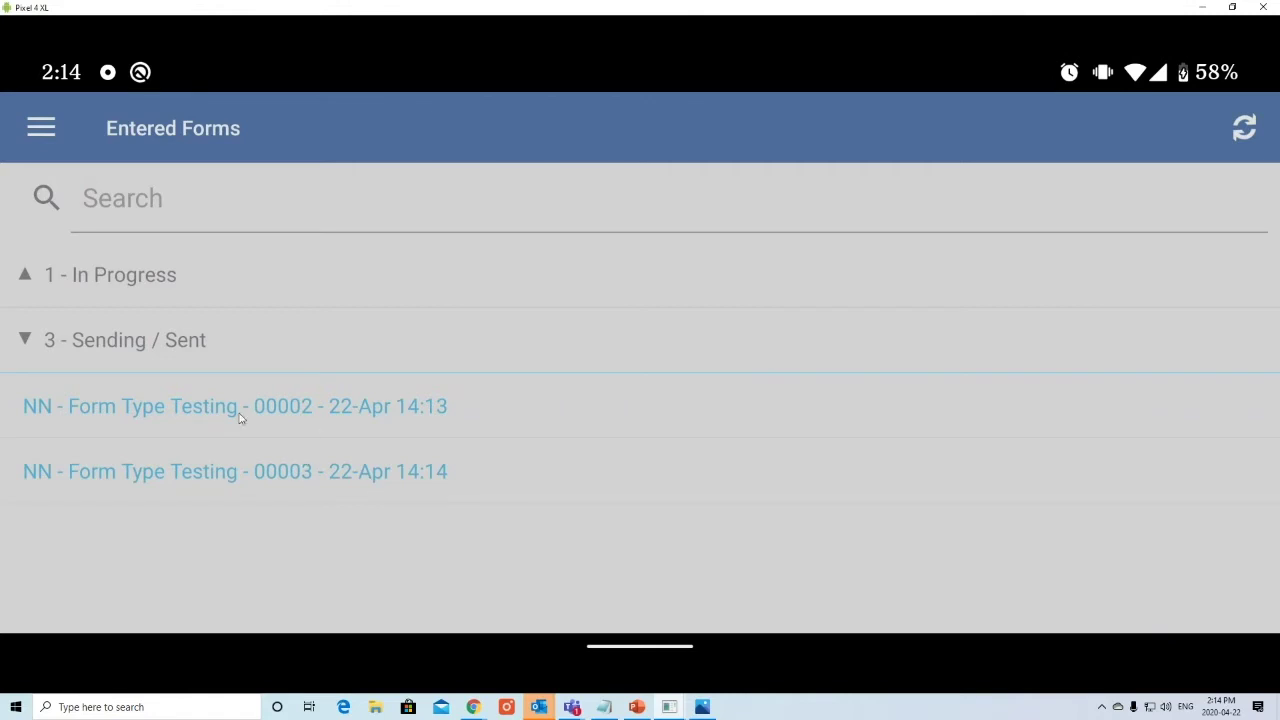
pyautogui.click(42, 130)
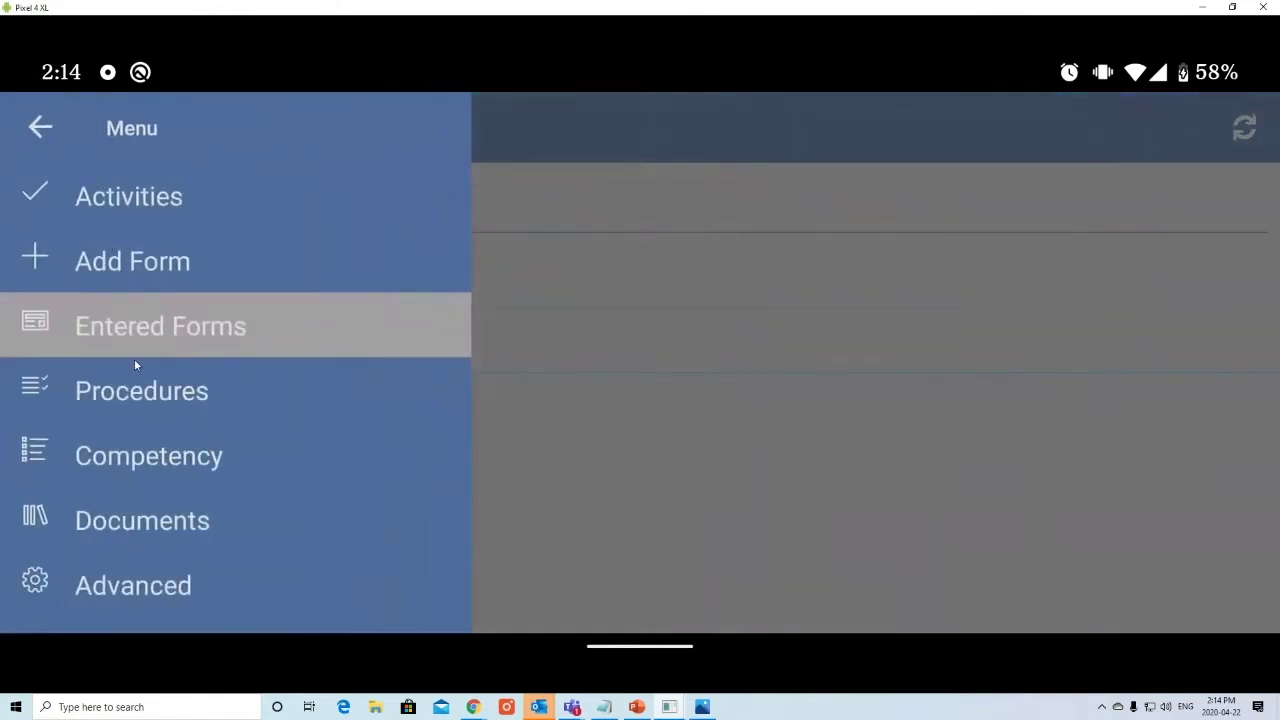
# Step: Look at the 0703: Assessor v3 procedure in the Procedures list
pyautogui.click(185, 415)
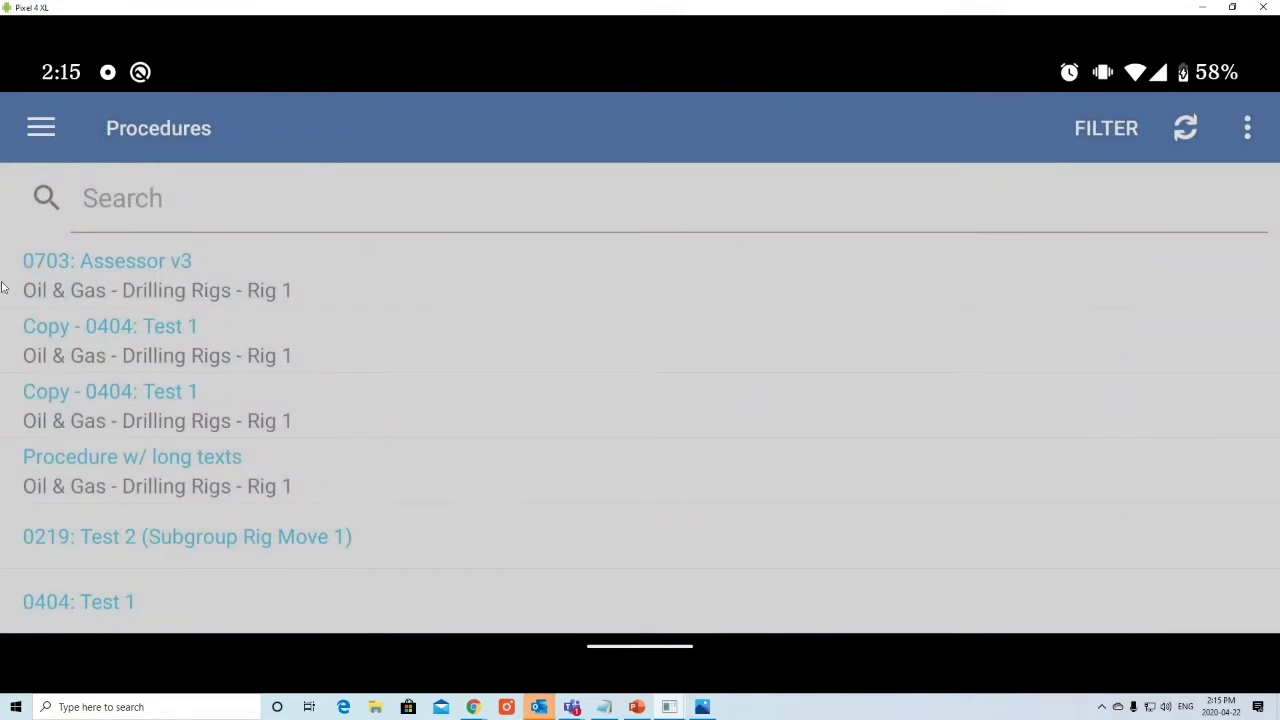
pyautogui.click(253, 302)
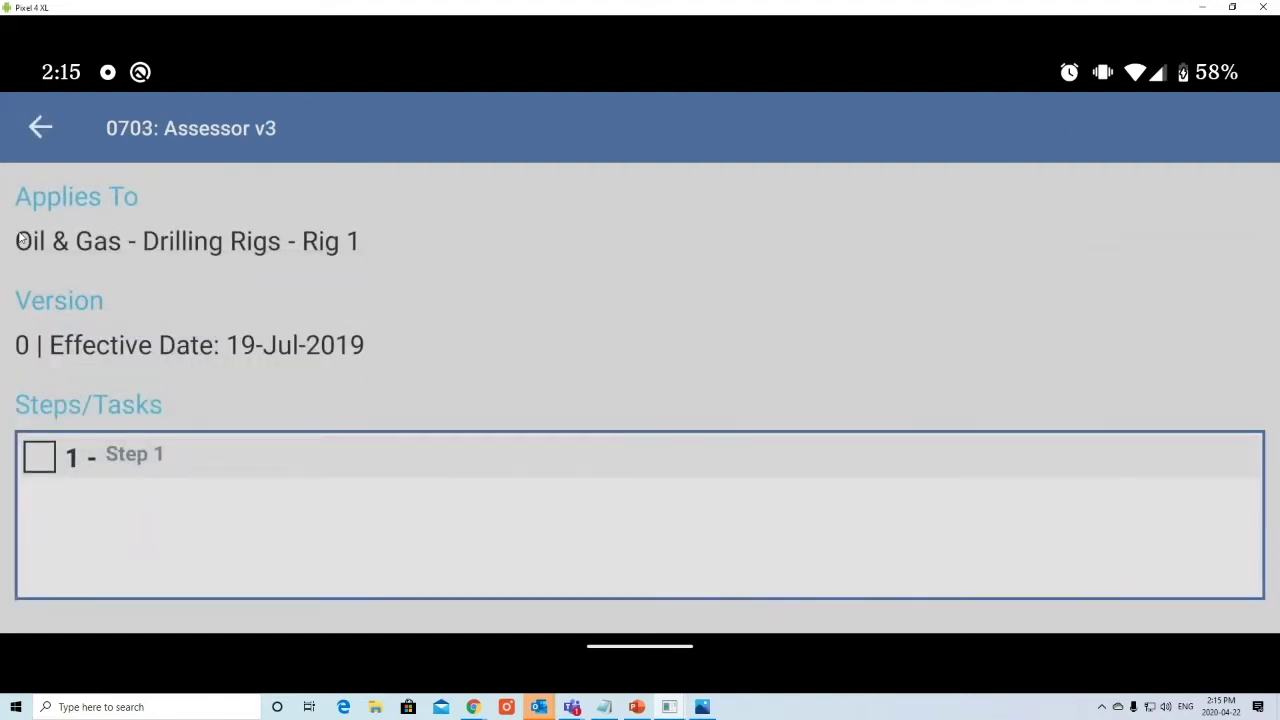
pyautogui.click(42, 130)
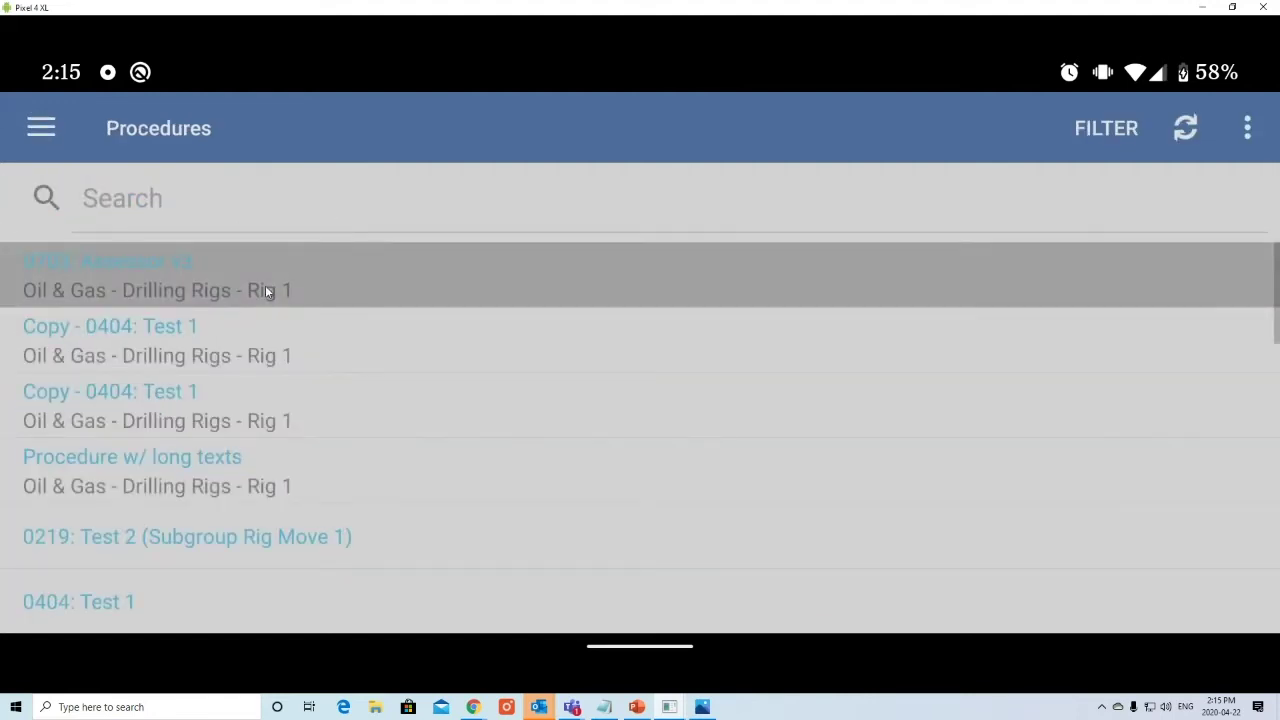
# Step: In Copy - 0404: Test 1, tick Step 1 and the review acknowledgement
pyautogui.click(340, 303)
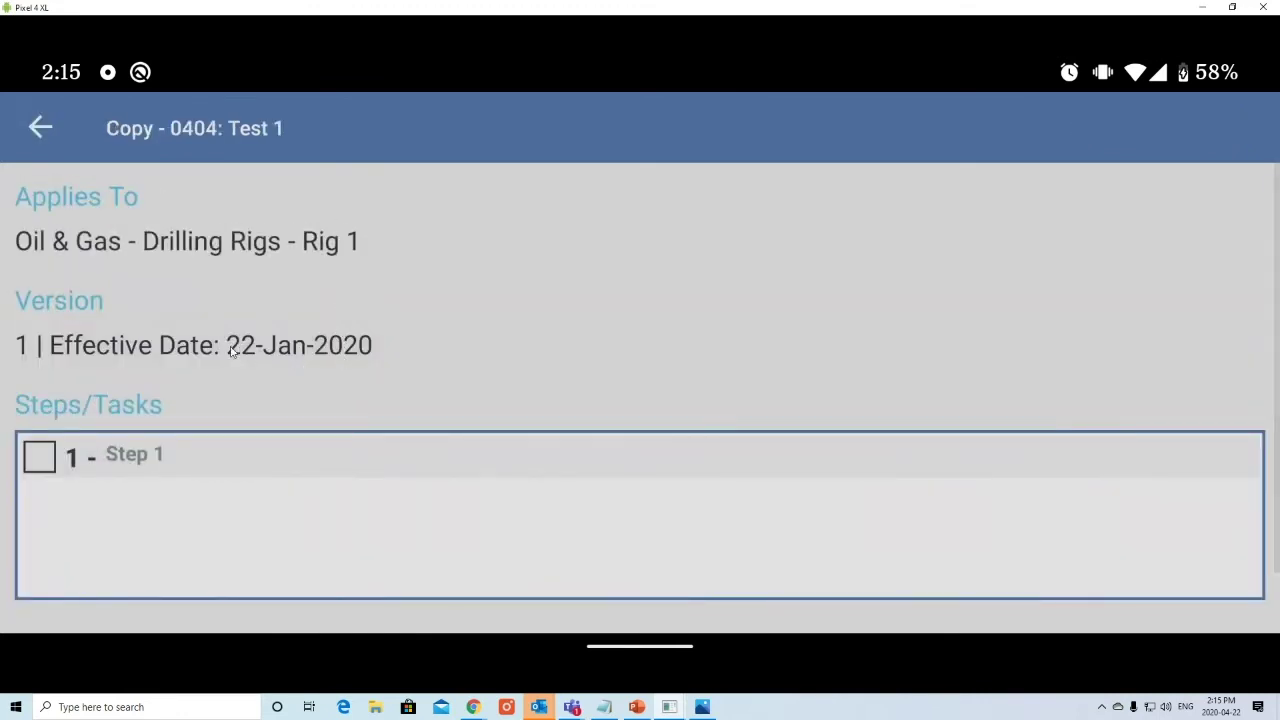
pyautogui.scroll(-1, 384, 352)
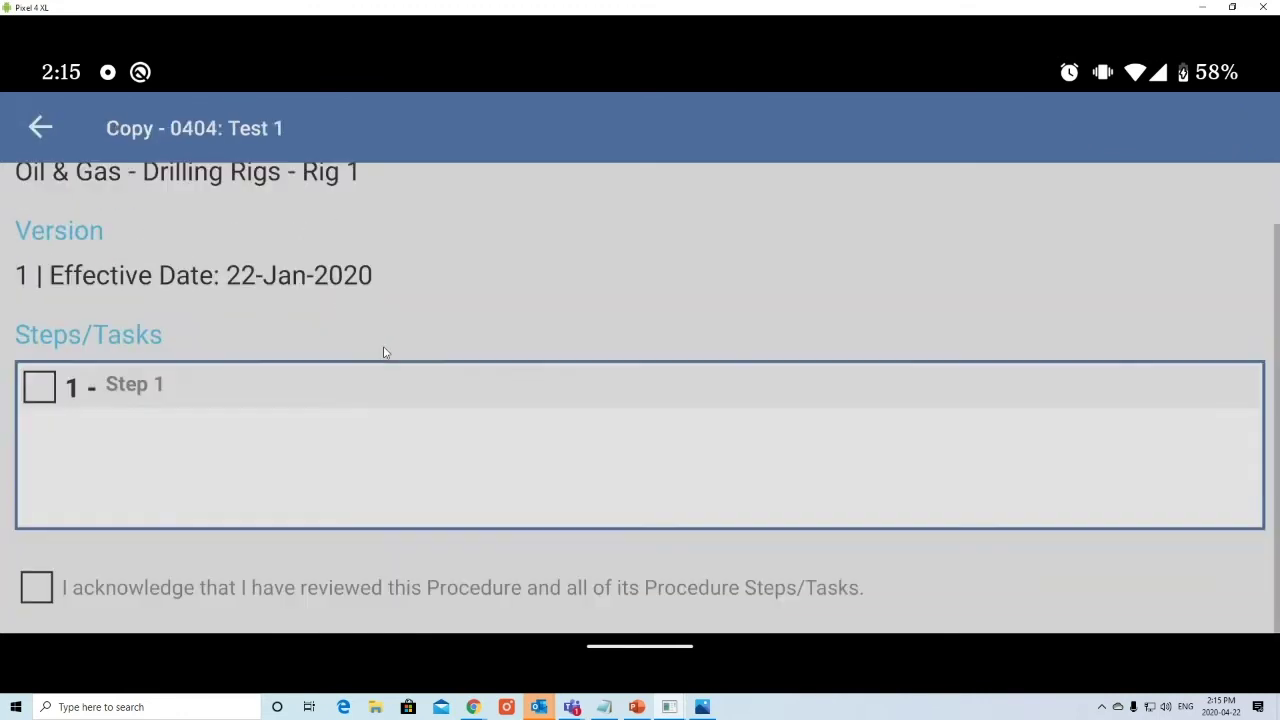
pyautogui.click(39, 390)
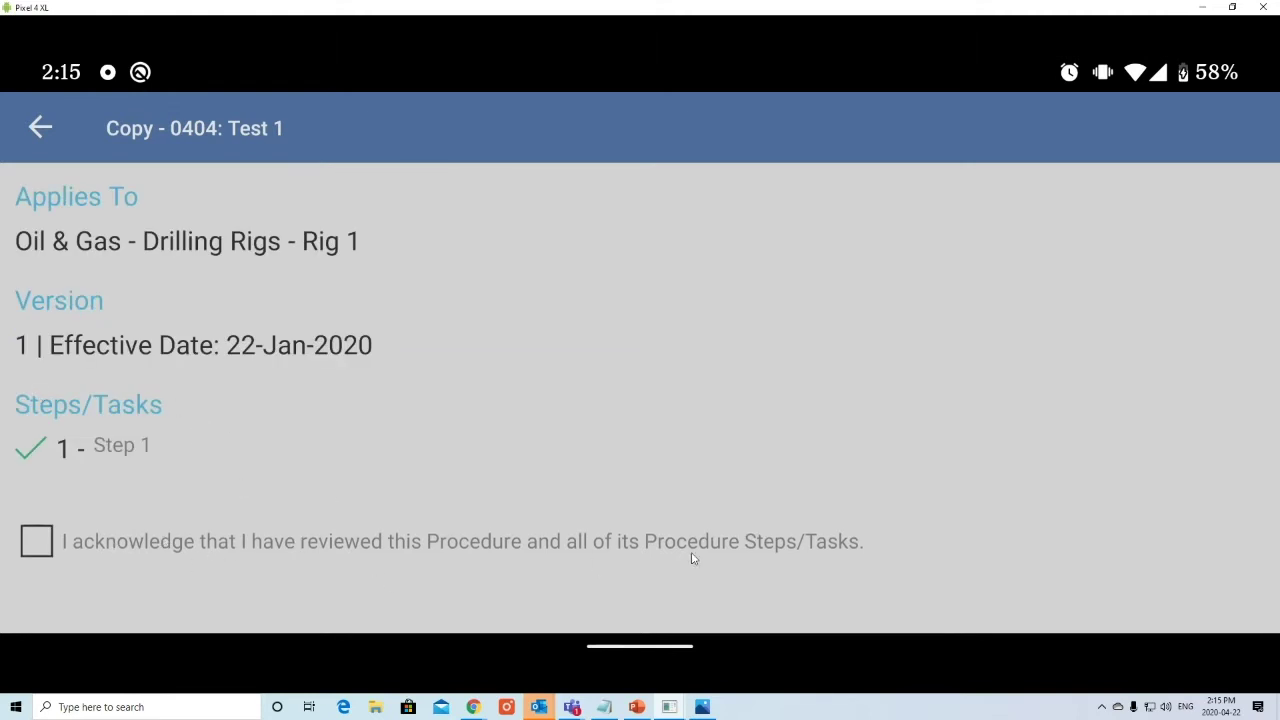
pyautogui.click(38, 548)
# Step: Leave the procedure and go to the Competency page
pyautogui.click(46, 135)
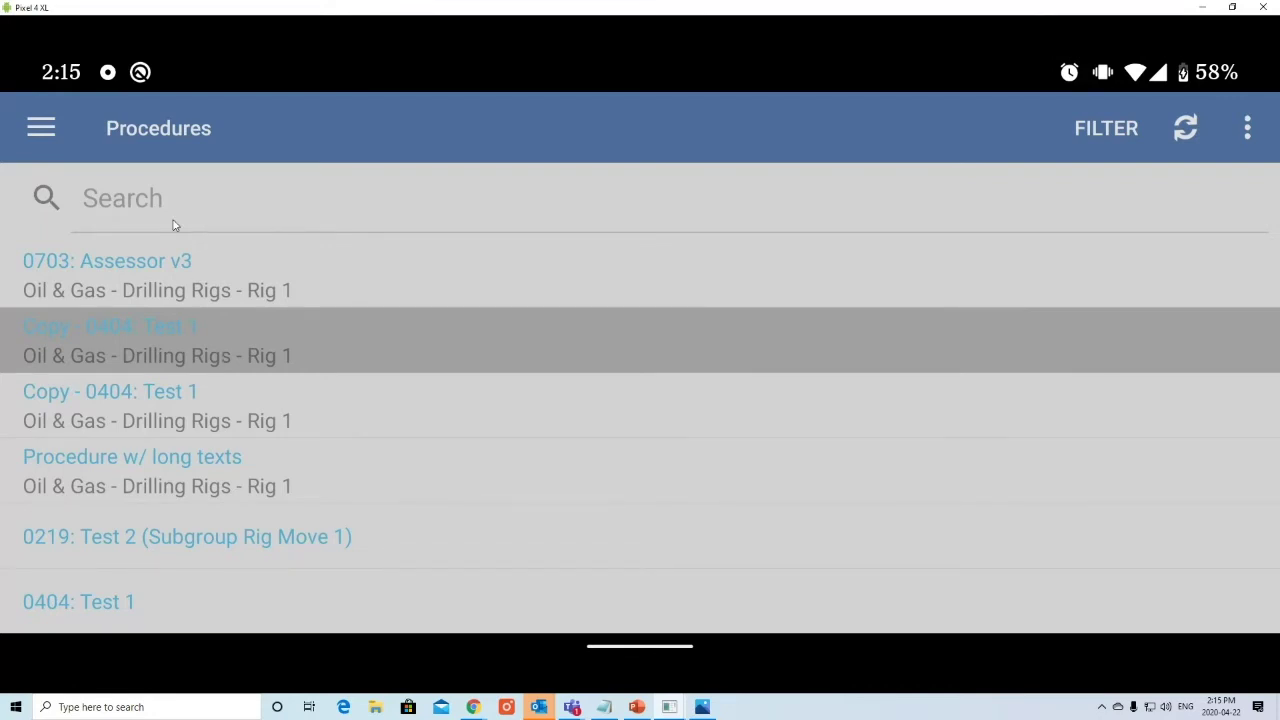
pyautogui.click(47, 132)
pyautogui.click(112, 460)
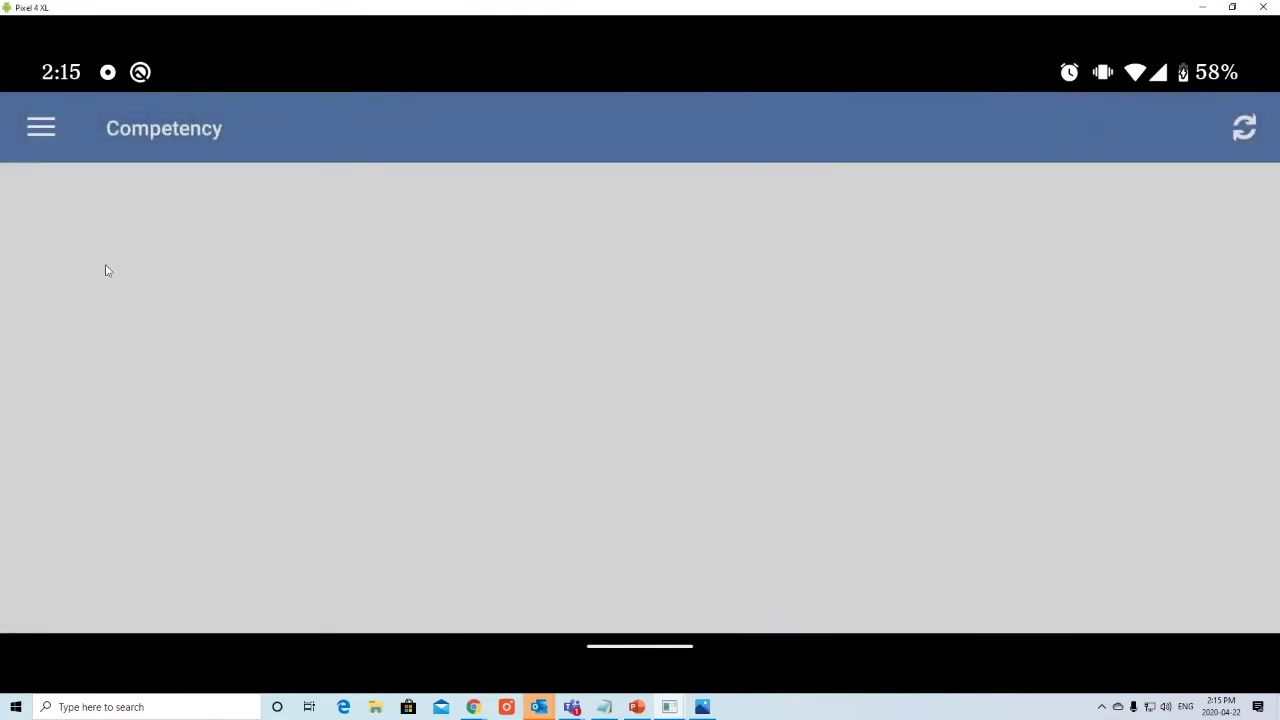
# Step: Browse the document libraries and look inside the Test Library
pyautogui.click(57, 129)
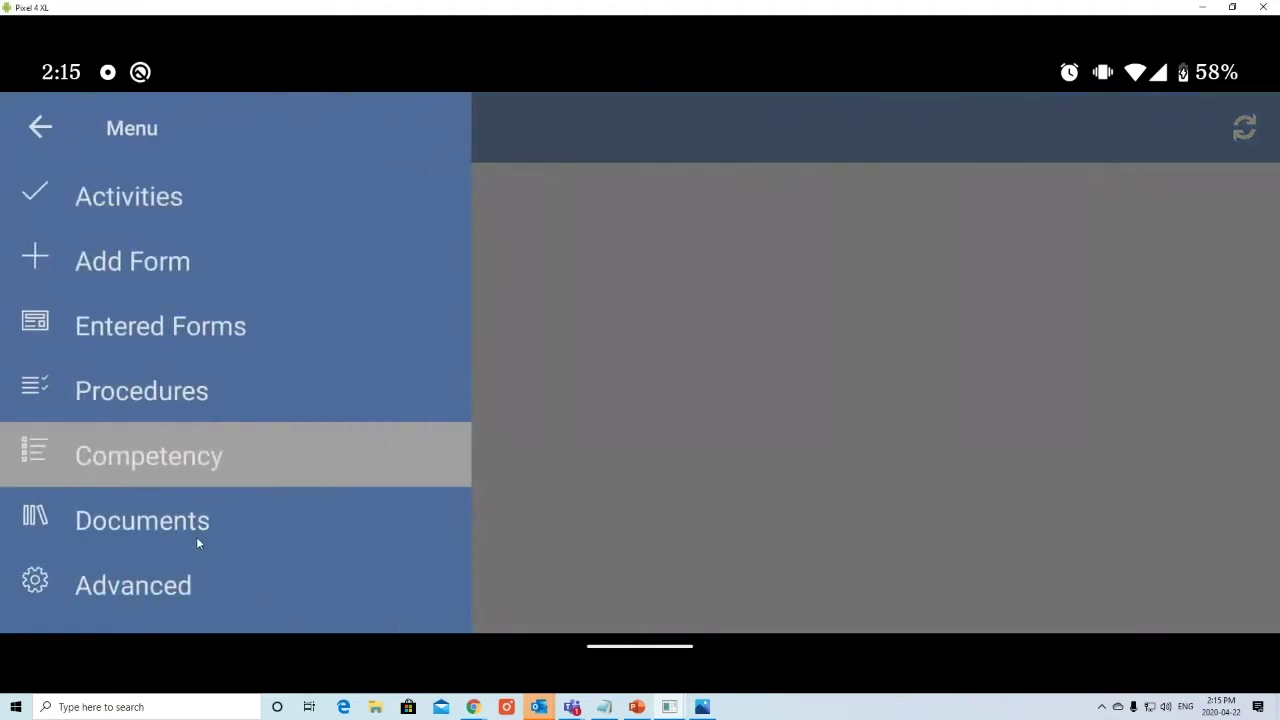
pyautogui.click(196, 536)
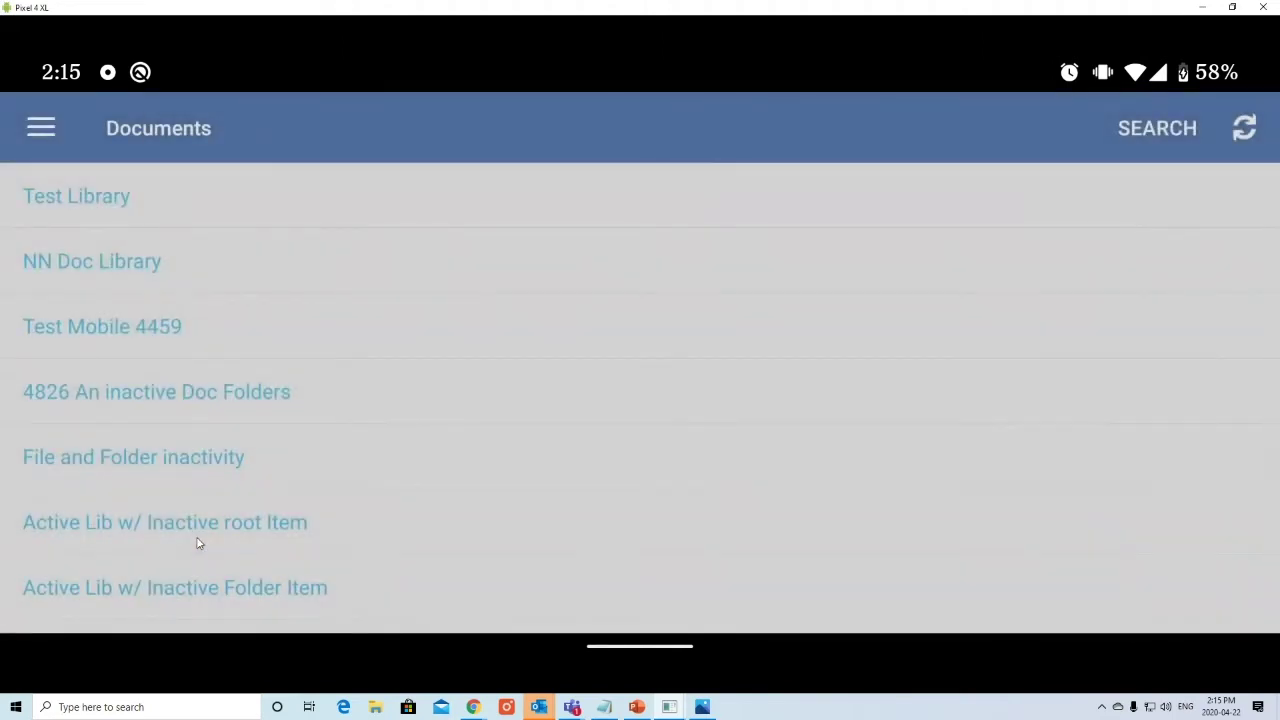
pyautogui.scroll(-1, 260, 271)
pyautogui.scroll(1, 265, 350)
pyautogui.click(62, 204)
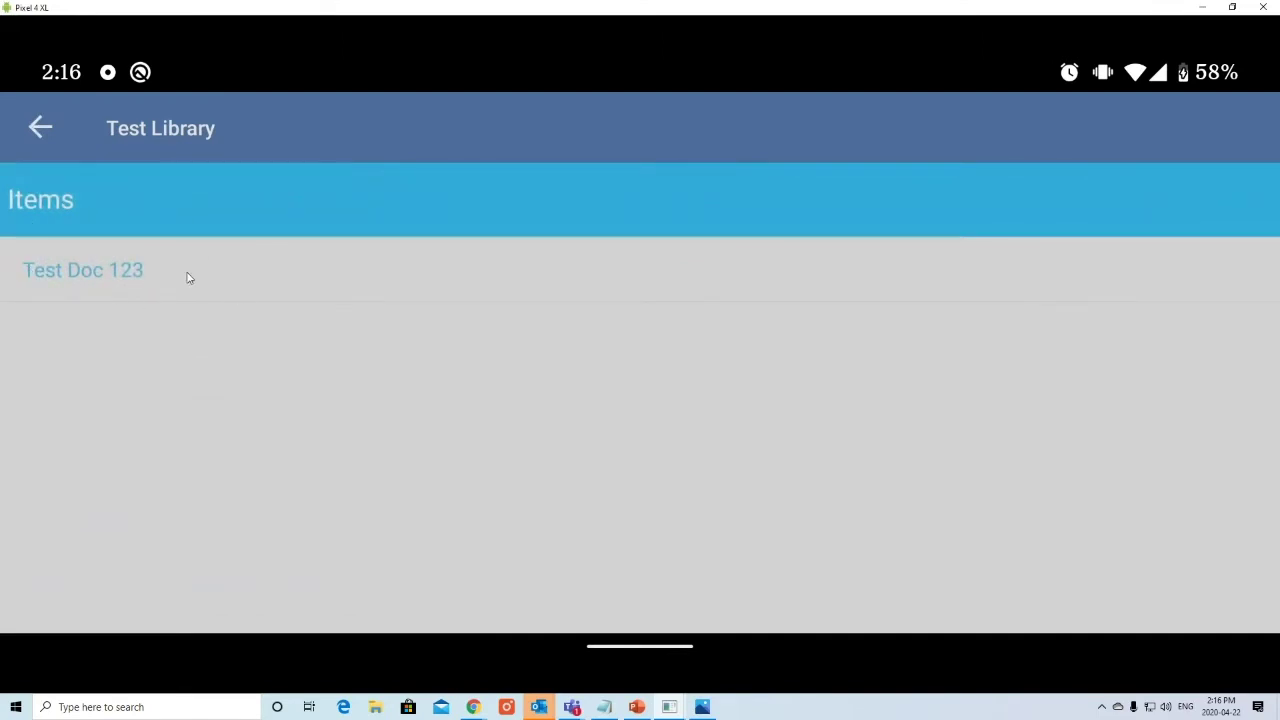
pyautogui.click(48, 146)
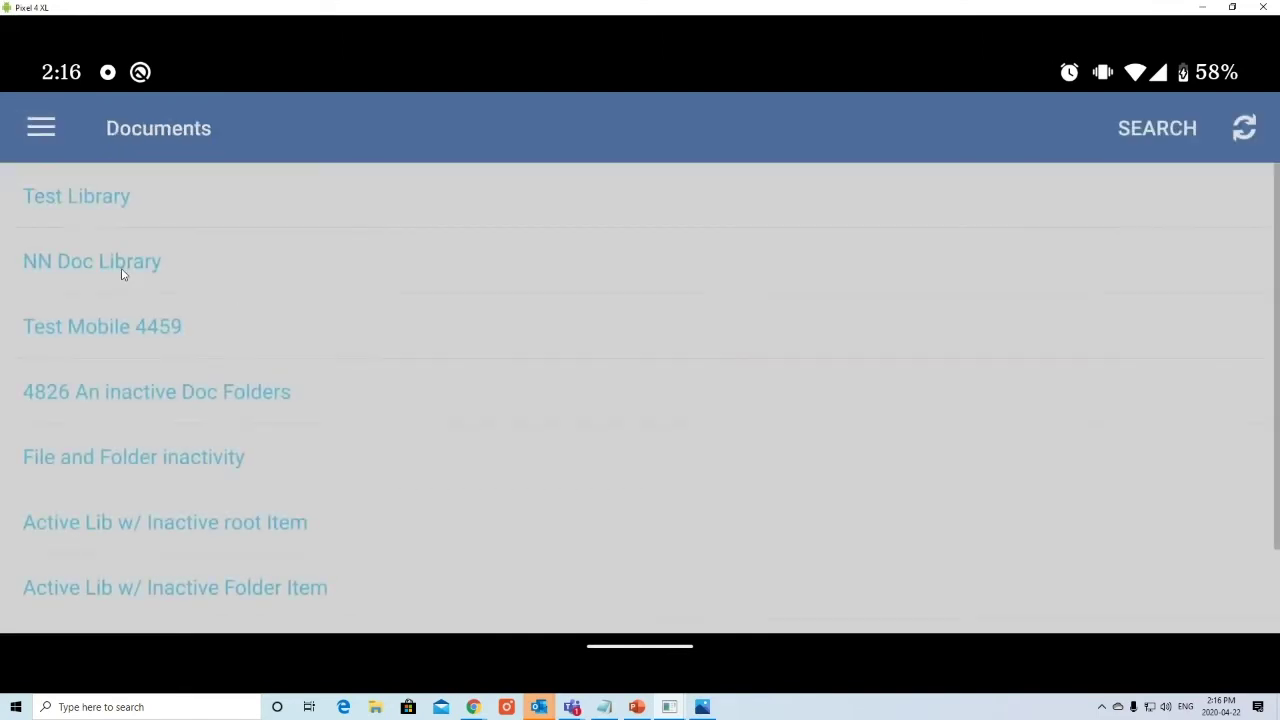
# Step: In the NN Doc Library, check the NN Doc Folder, then open Excel 97 Doc
pyautogui.click(123, 272)
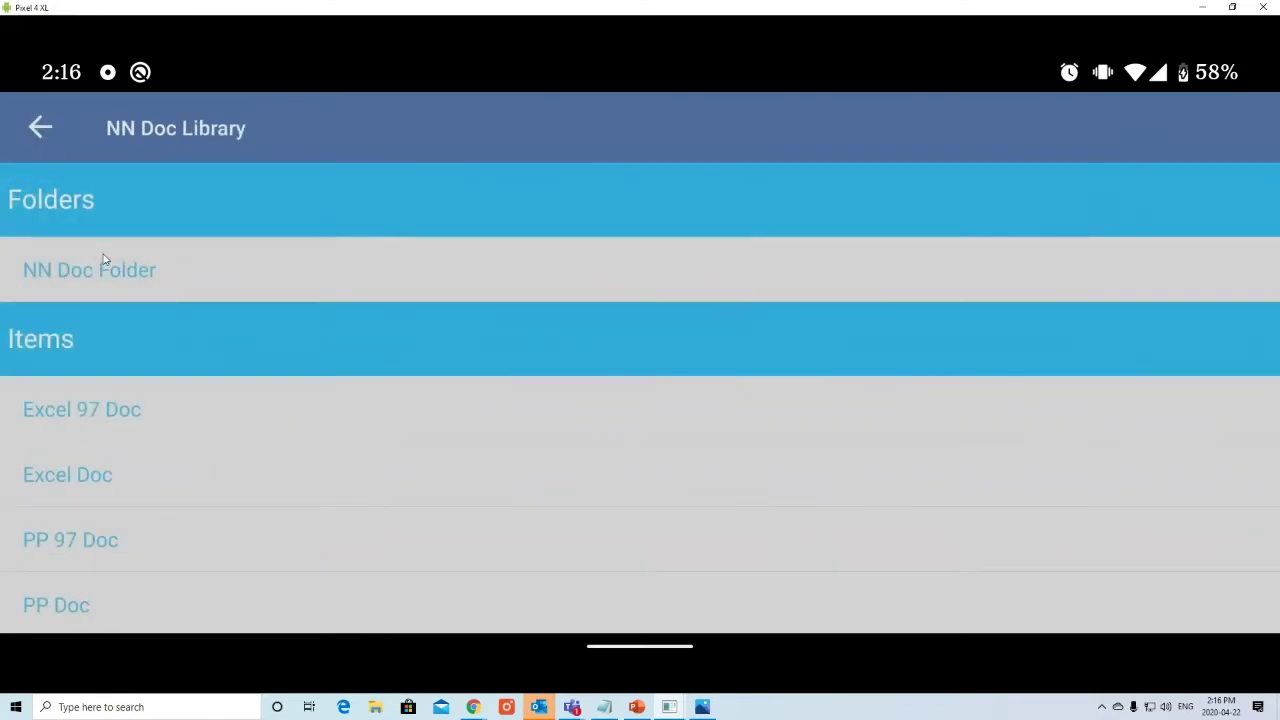
pyautogui.click(103, 259)
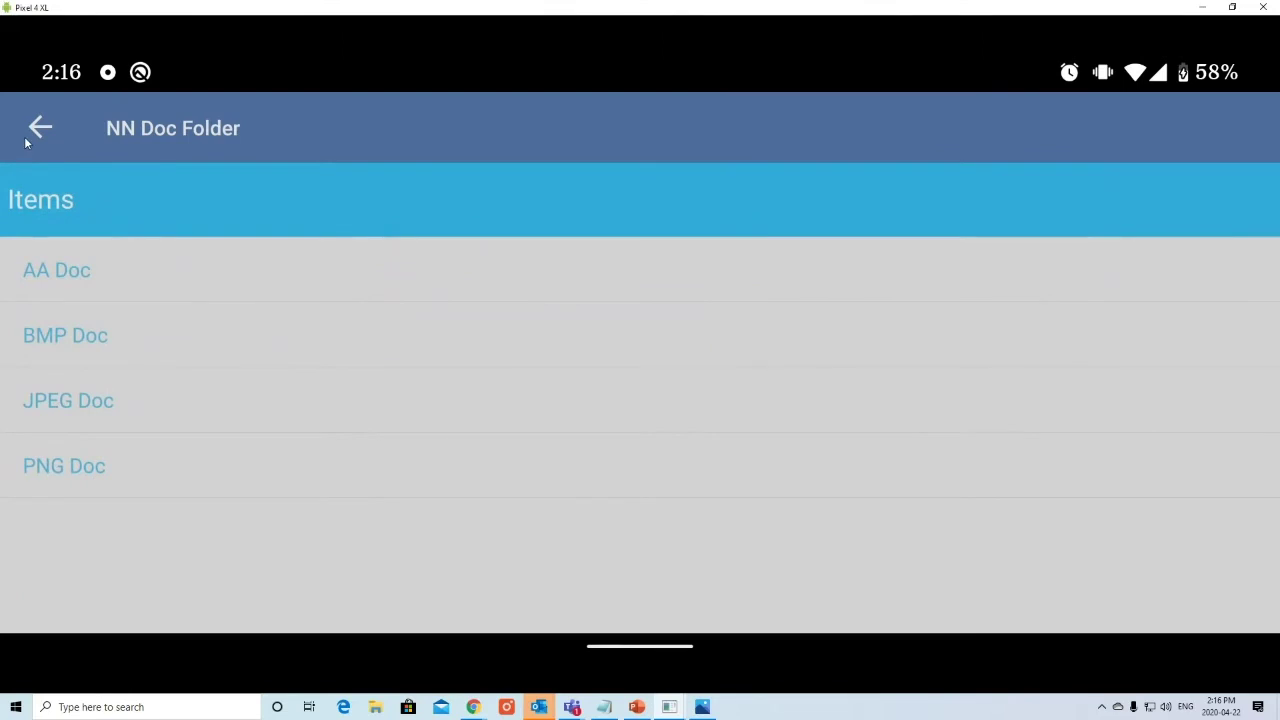
pyautogui.click(27, 143)
pyautogui.click(127, 253)
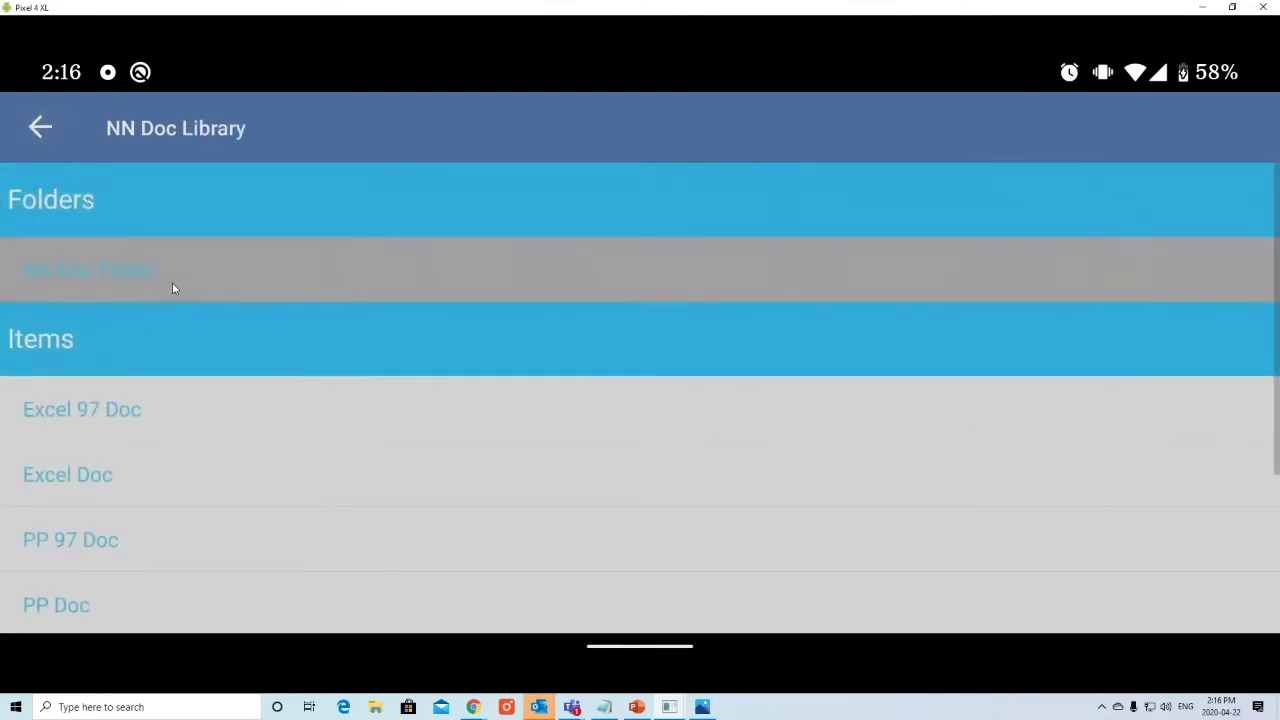
pyautogui.click(165, 405)
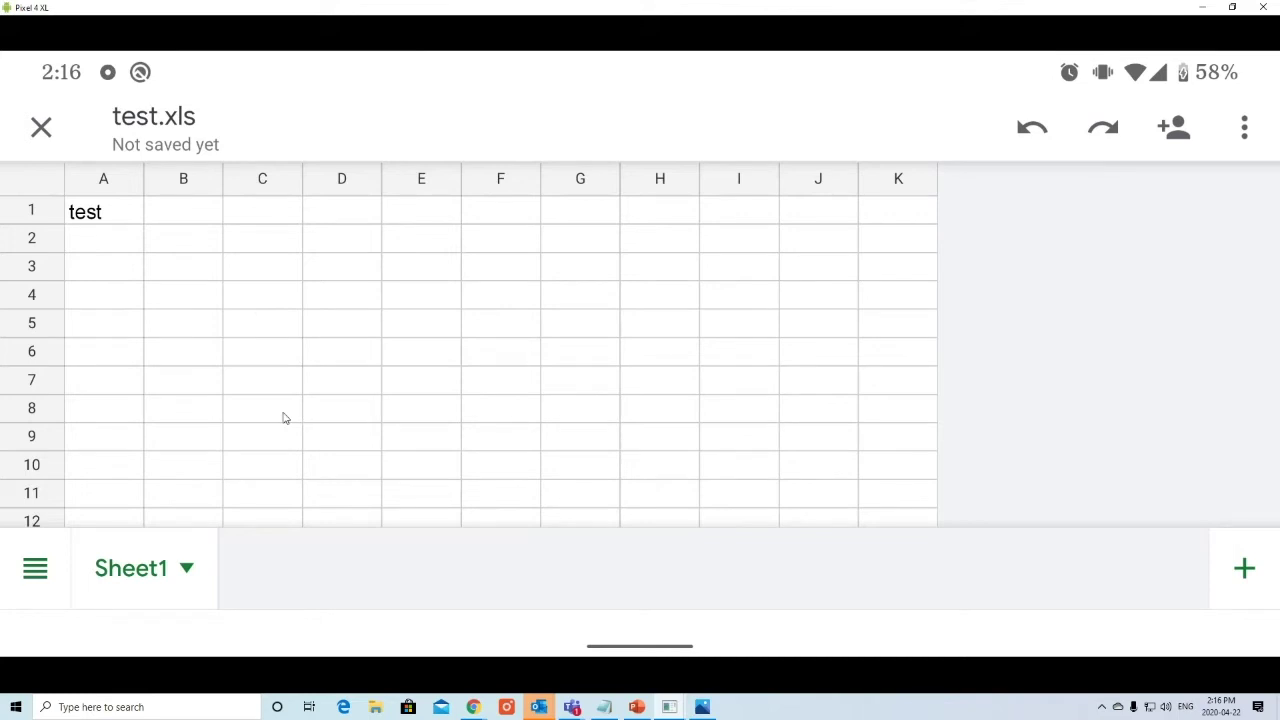
# Step: Select cell A3 in test.xls, then close the spreadsheet back to the NN Doc Library
pyautogui.click(111, 265)
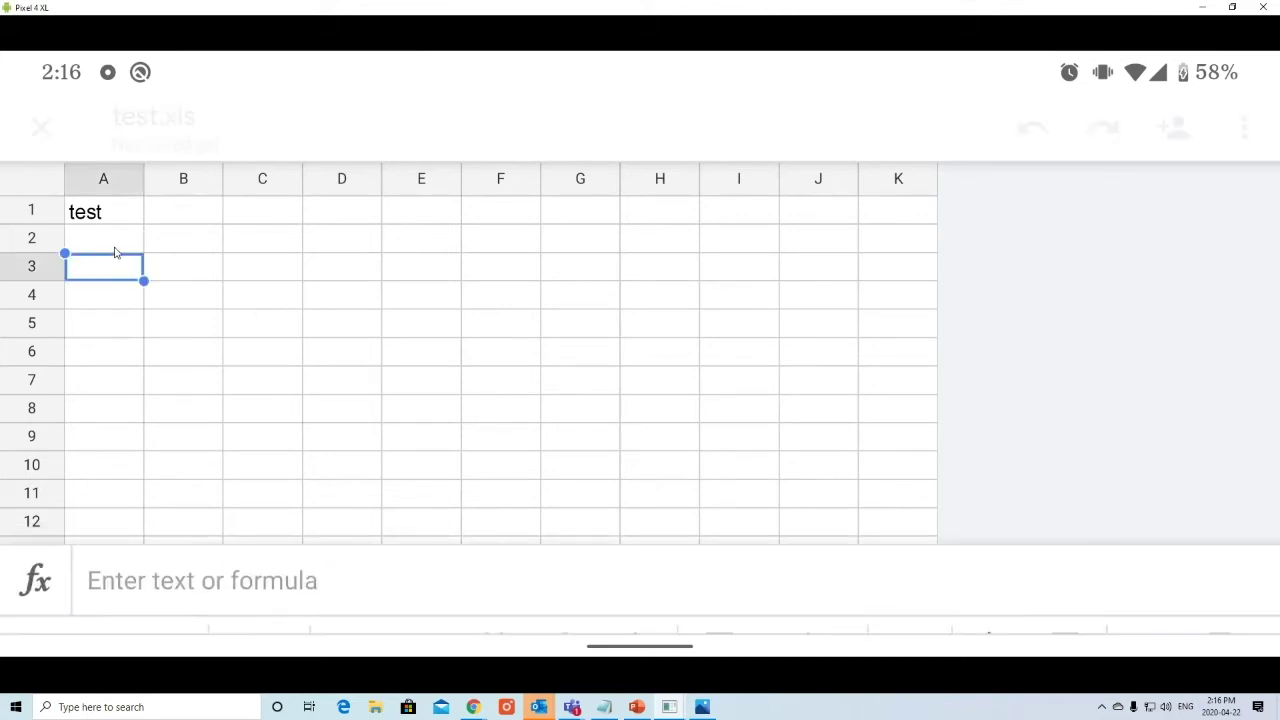
pyautogui.click(43, 120)
pyautogui.click(43, 120)
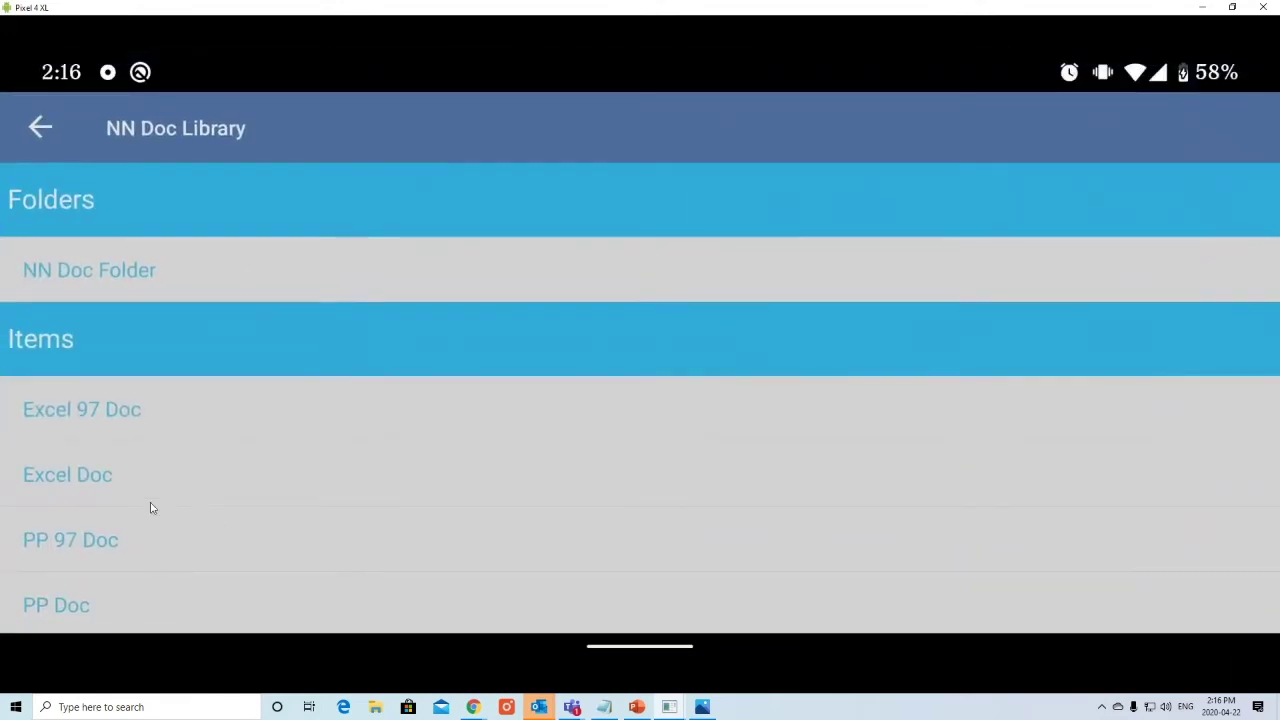
# Step: Return from Documents to the Advanced settings page
pyautogui.click(59, 134)
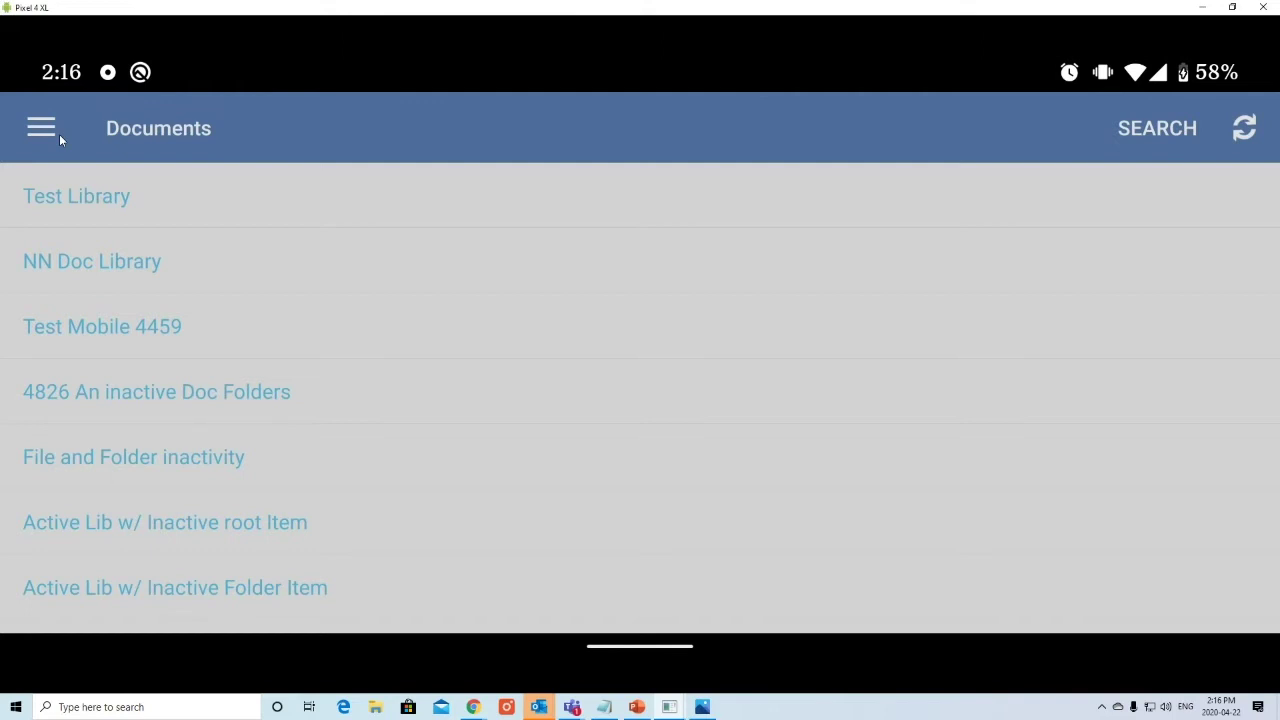
pyautogui.click(59, 136)
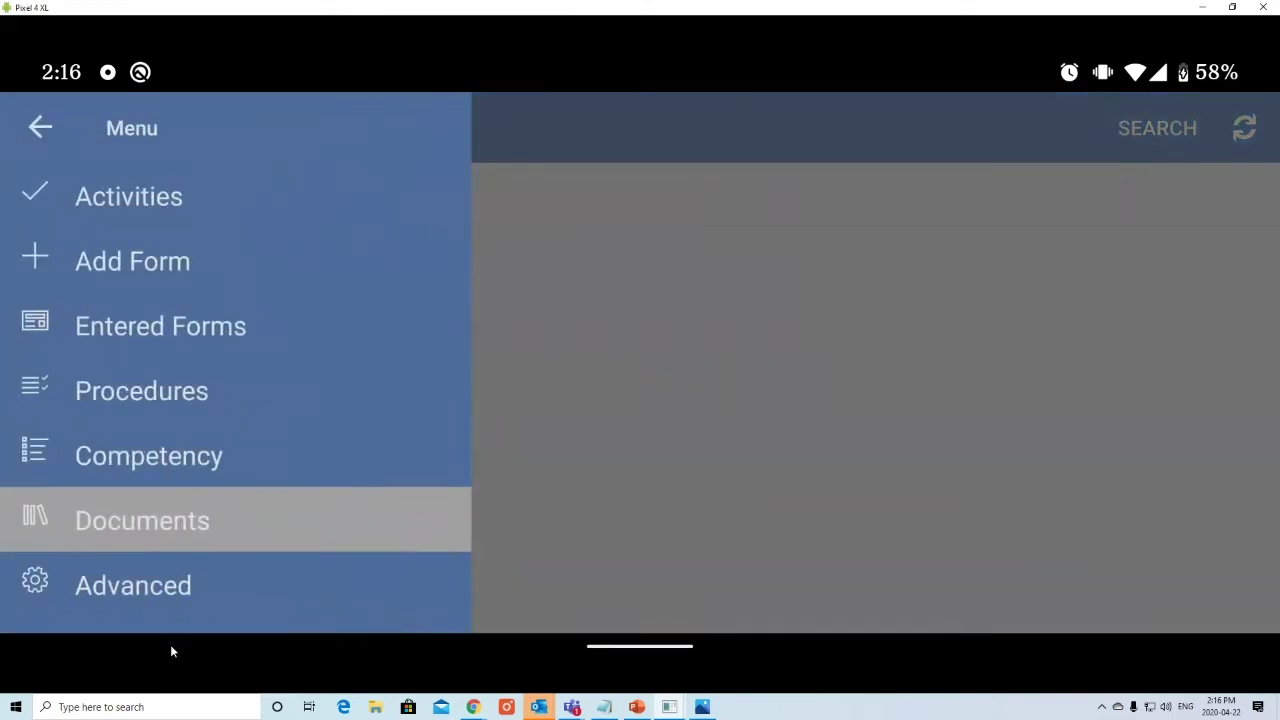
pyautogui.click(165, 588)
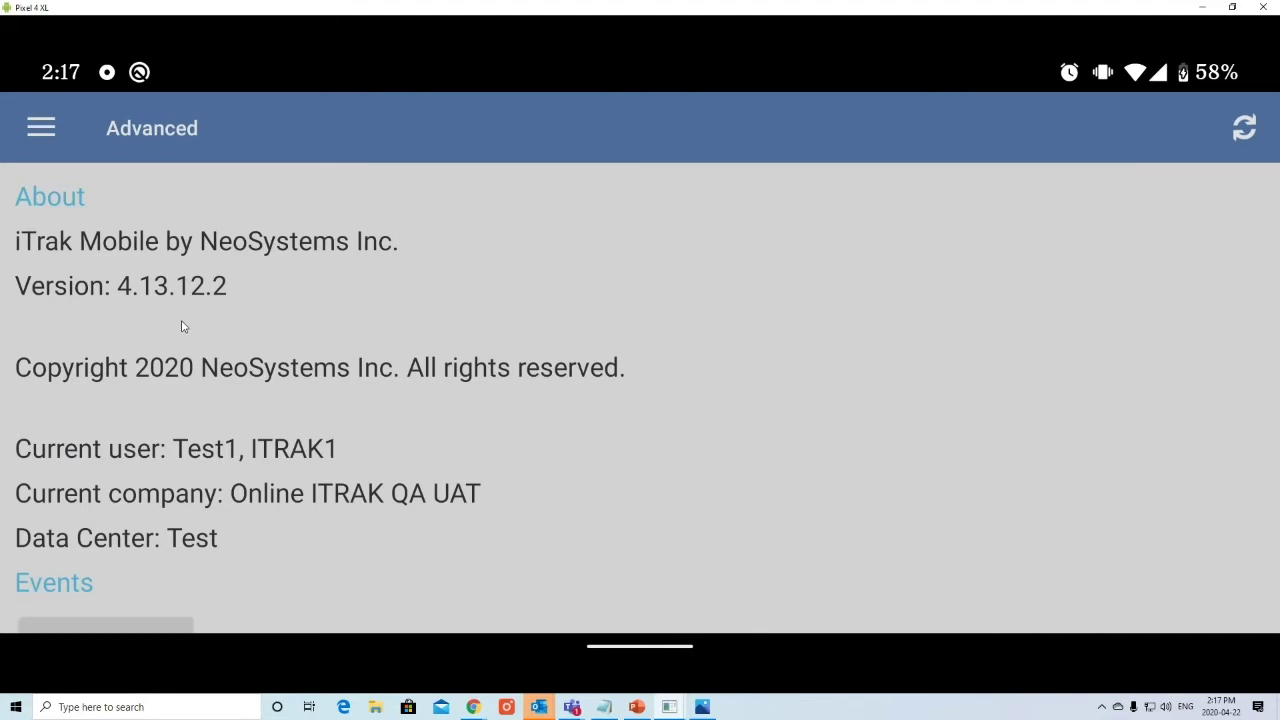
# Step: Set Device Facility to CLONING FACILITY for the RIG 2 business unit
pyautogui.scroll(-1, 182, 326)
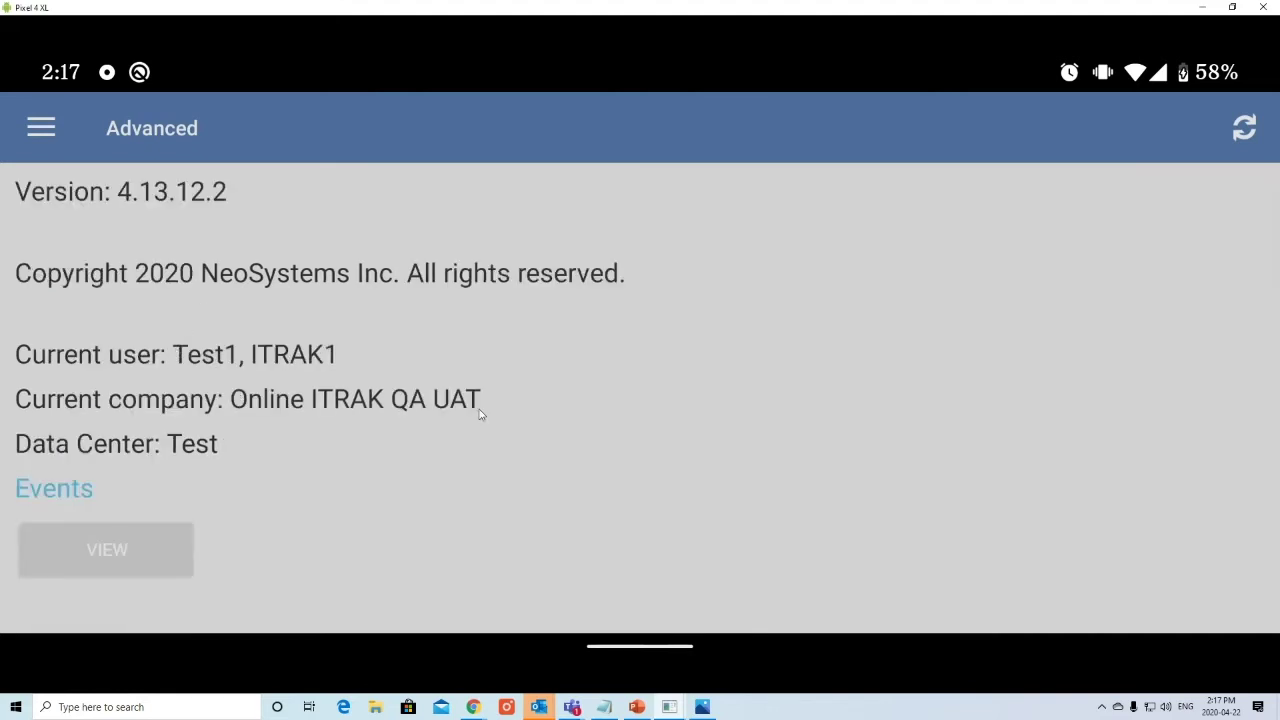
pyautogui.scroll(-3, 185, 440)
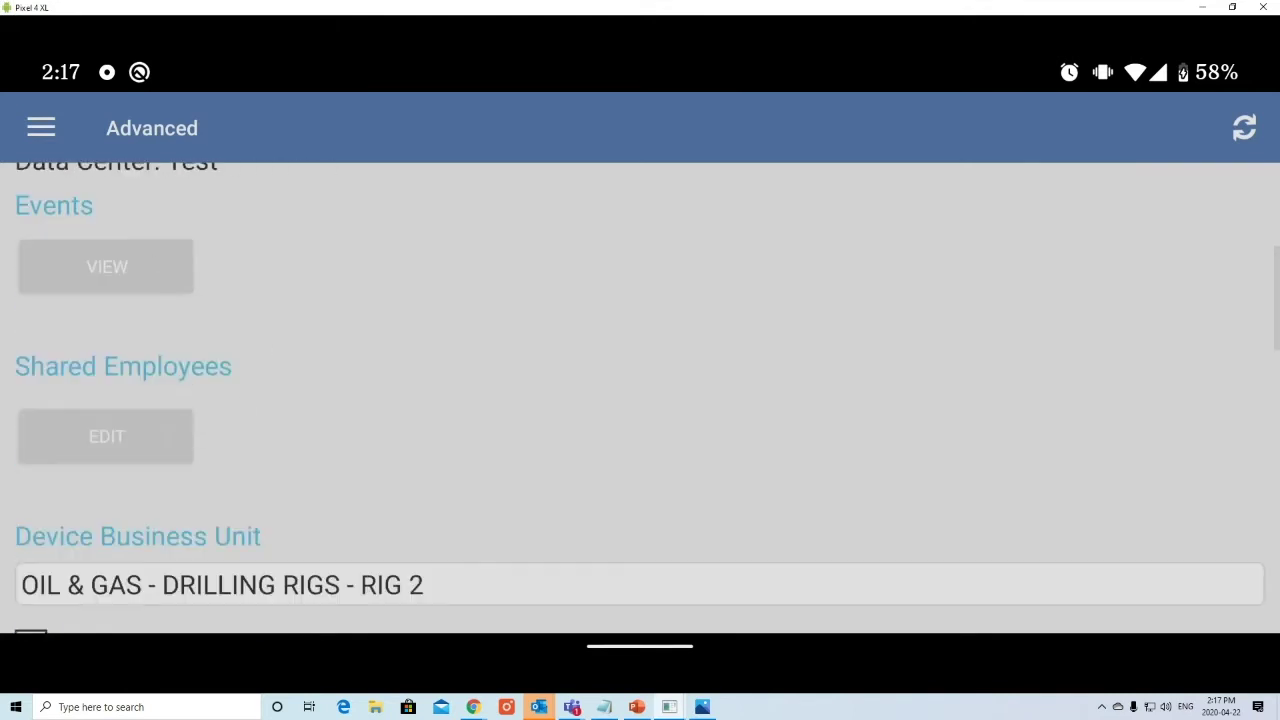
pyautogui.scroll(-1, 335, 338)
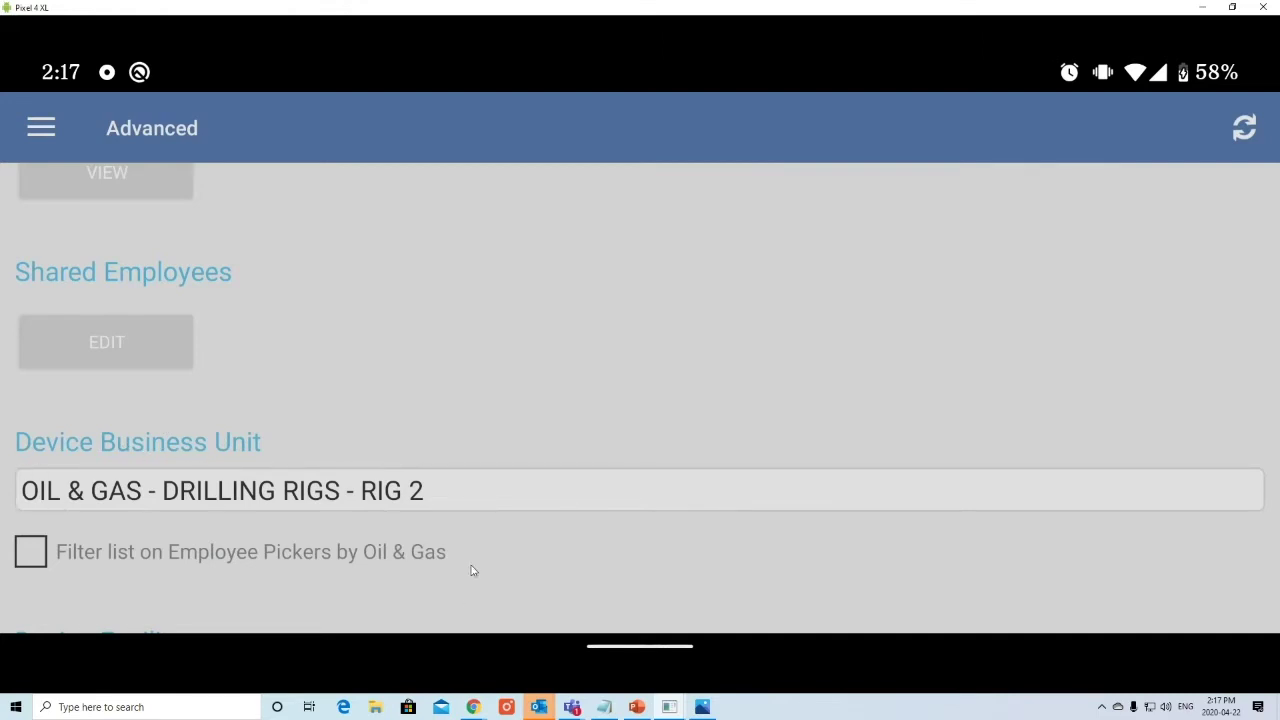
pyautogui.scroll(-2, 260, 458)
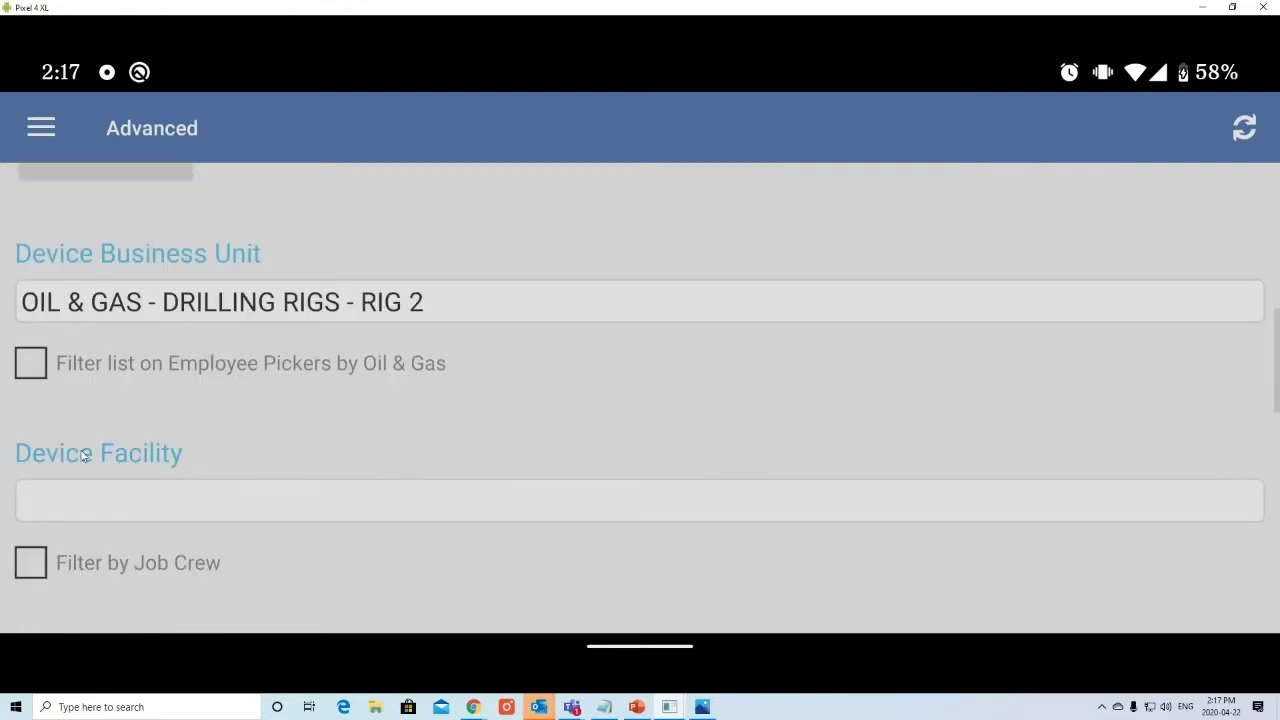
pyautogui.click(114, 497)
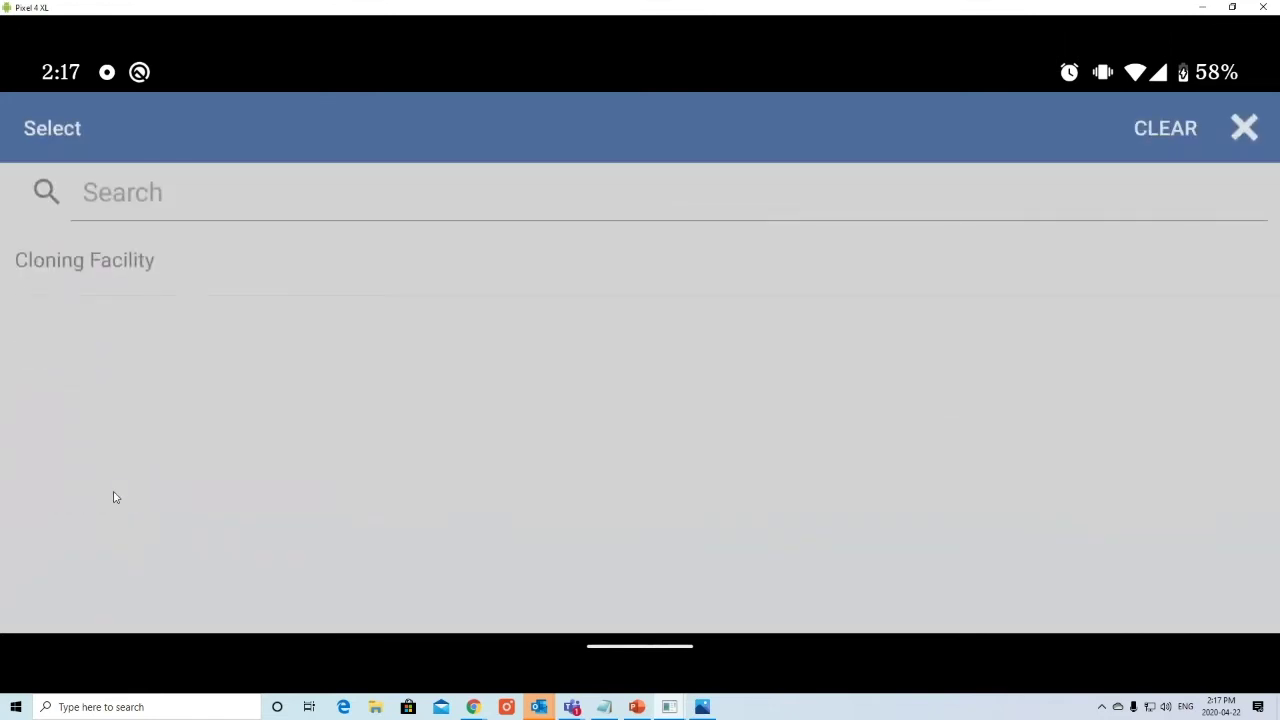
pyautogui.click(155, 286)
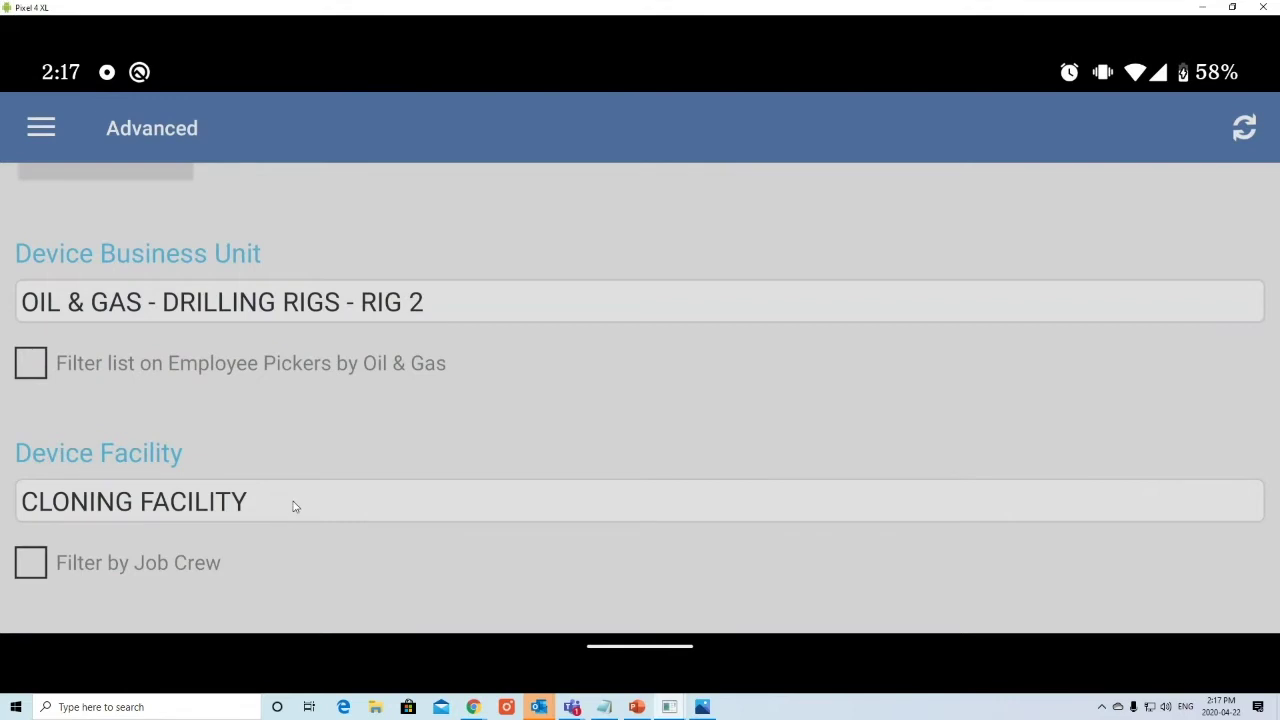
pyautogui.scroll(-1, 325, 485)
pyautogui.scroll(1, 285, 467)
pyautogui.scroll(-1, 285, 467)
pyautogui.scroll(1, 200, 275)
# Step: Go to Add Form and expand the QA Team Group forms
pyautogui.click(43, 130)
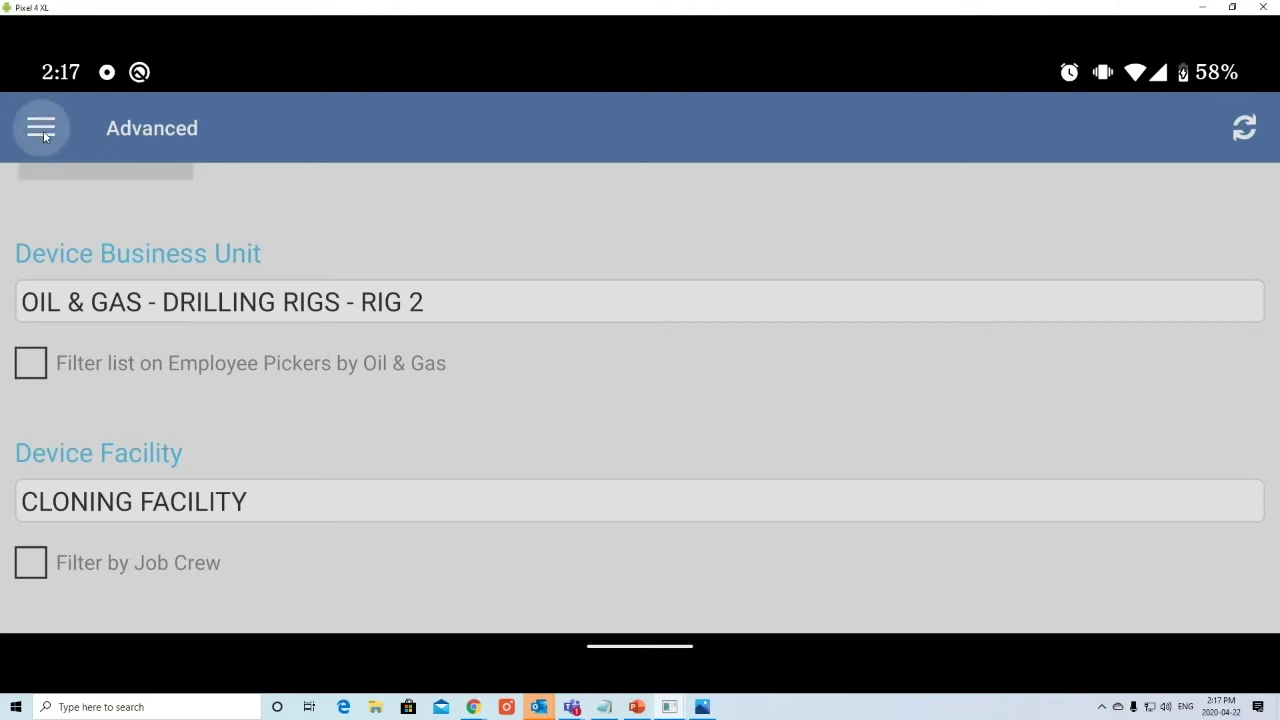
pyautogui.click(119, 266)
pyautogui.scroll(-1, 177, 357)
pyautogui.scroll(1, 151, 303)
pyautogui.scroll(-3, 120, 430)
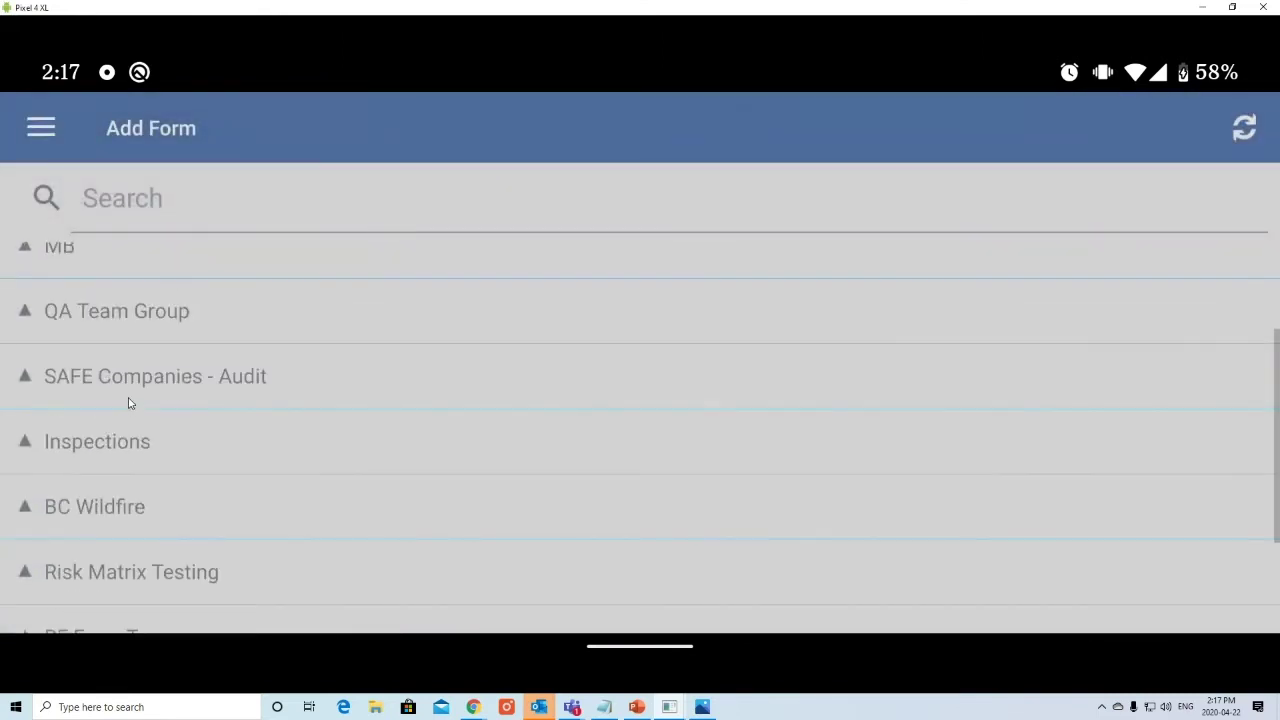
pyautogui.scroll(1, 174, 340)
pyautogui.click(173, 322)
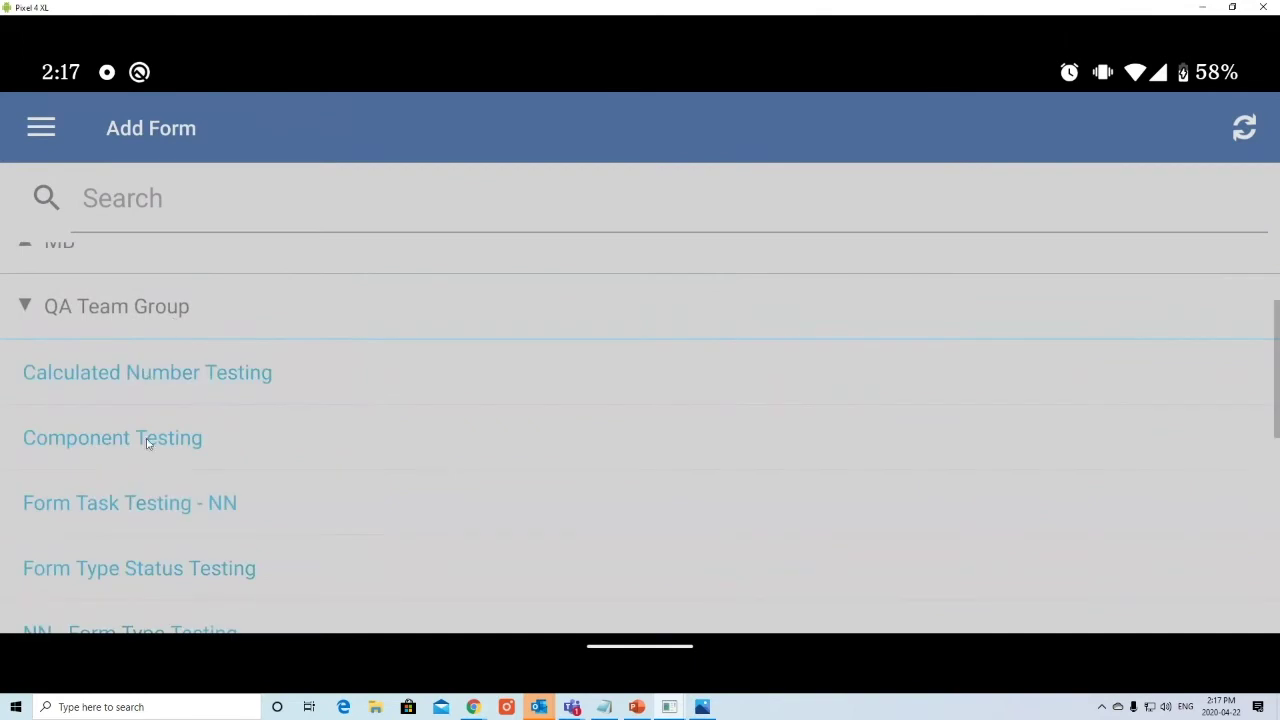
# Step: Start an NN - Form Type Testing form with the Motor Vehicle classification
pyautogui.scroll(-1, 150, 381)
pyautogui.click(154, 532)
pyautogui.click(38, 190)
pyautogui.click(1160, 129)
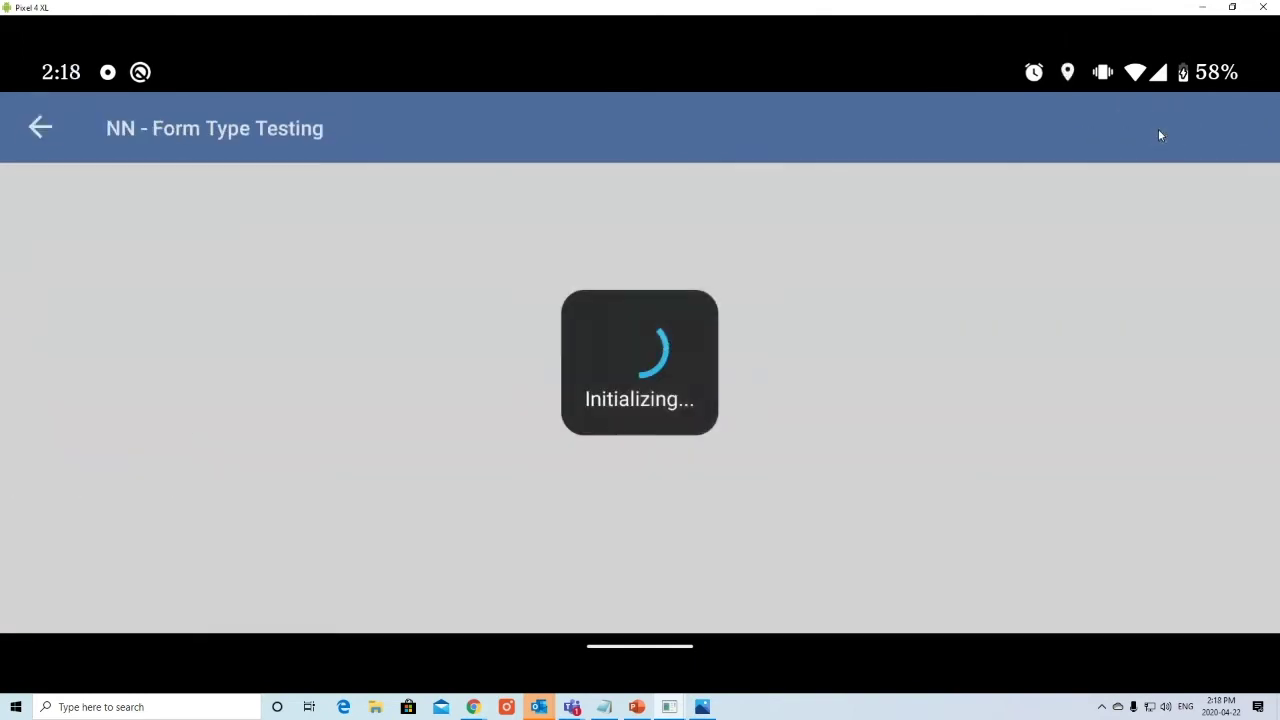
# Step: Scroll through the new form's fields, with Form Business Unit showing RIG 2
pyautogui.scroll(-15, 566, 410)
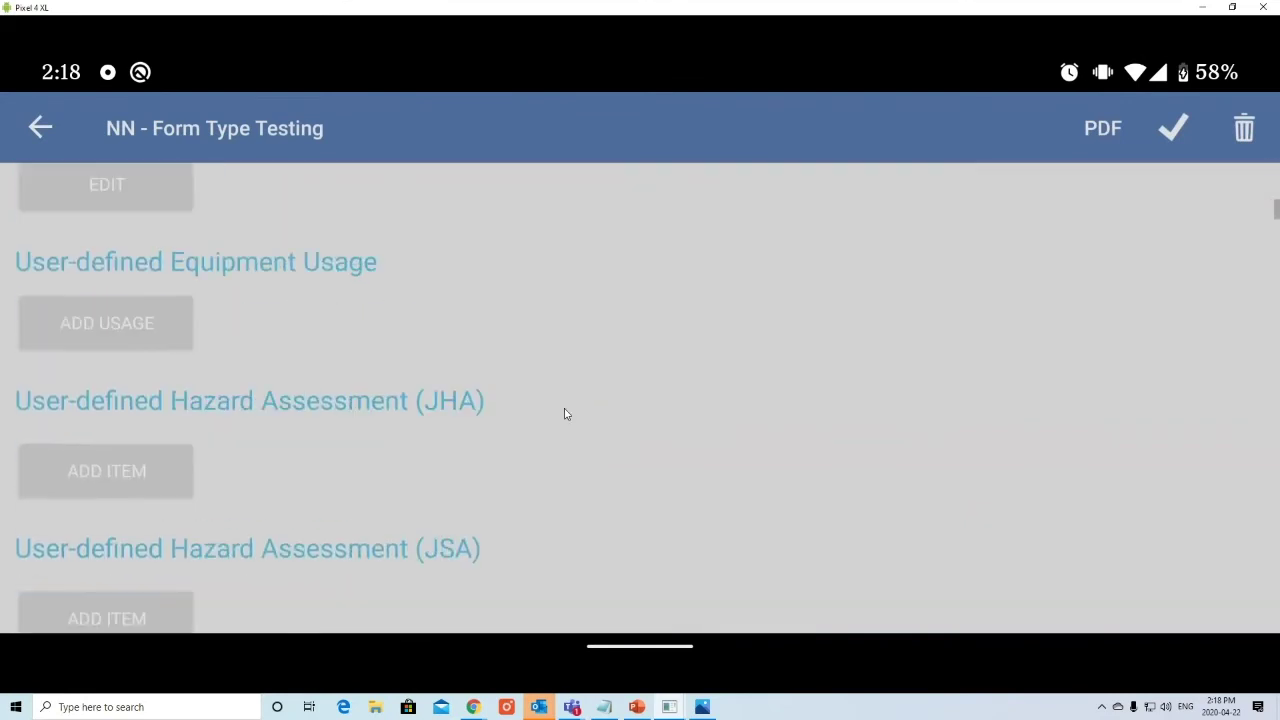
pyautogui.scroll(-15, 561, 410)
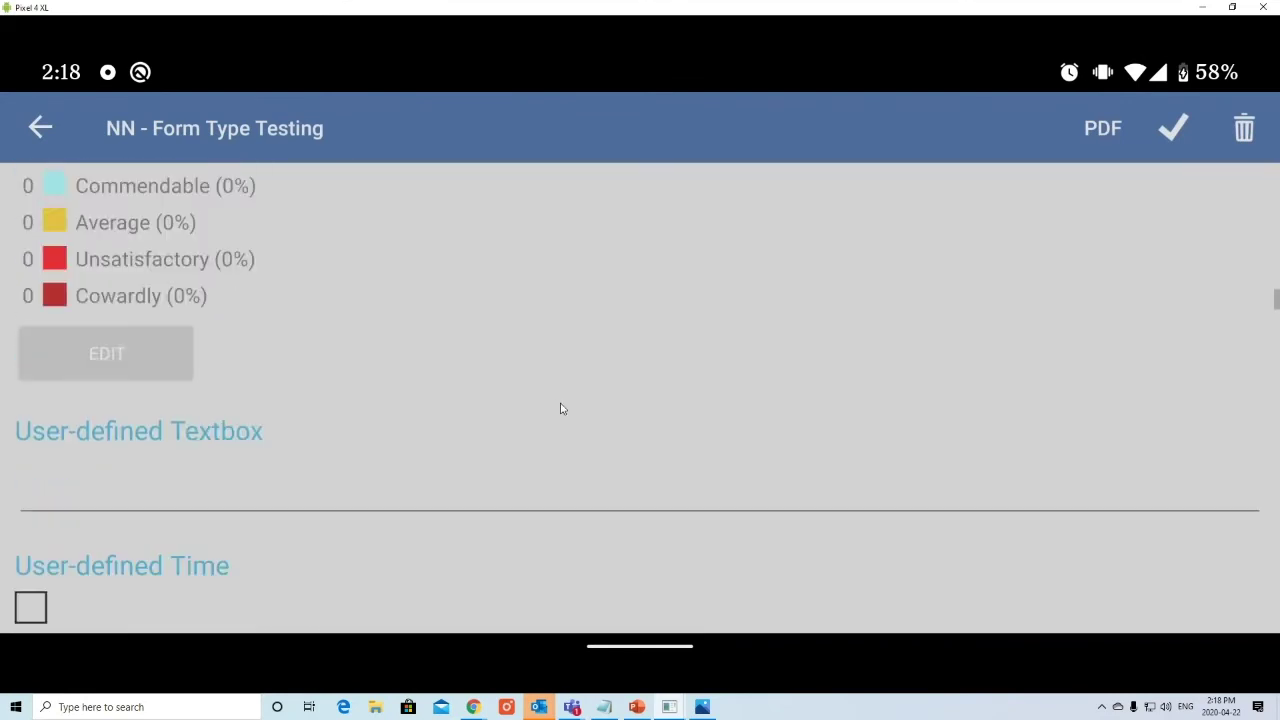
pyautogui.scroll(3, 466, 403)
pyautogui.scroll(-10, 463, 406)
pyautogui.scroll(-15, 460, 409)
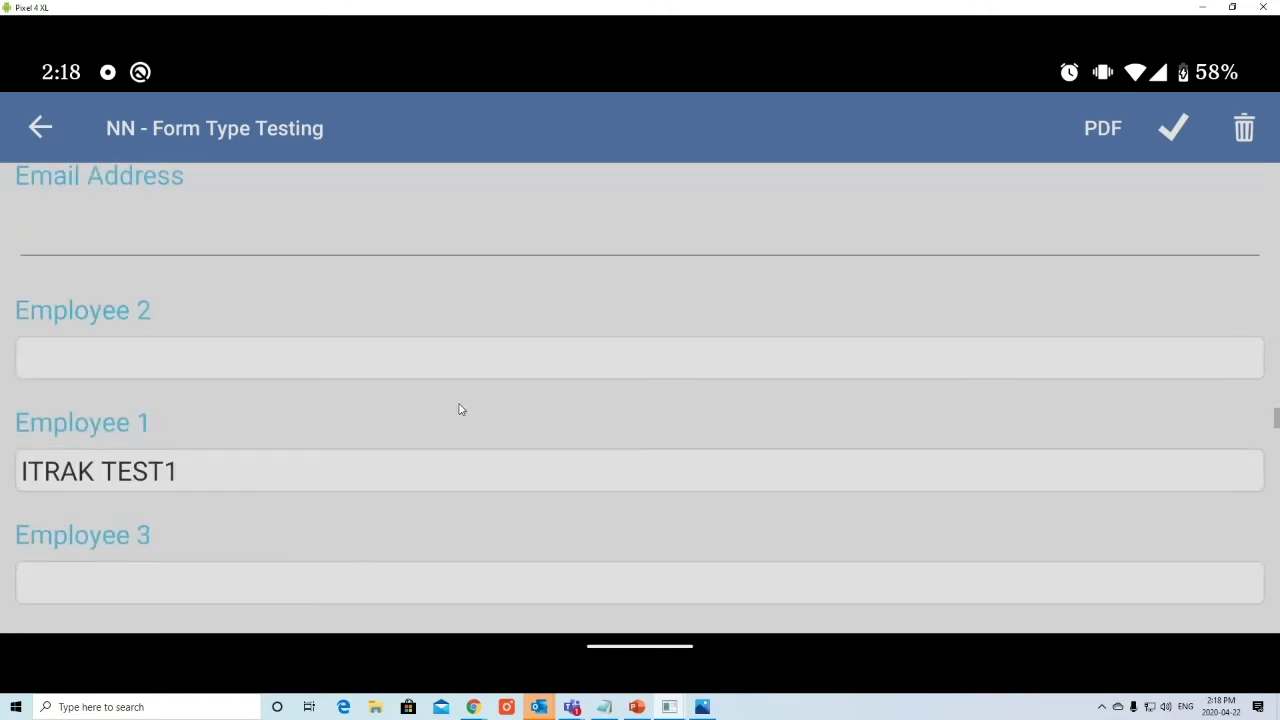
pyautogui.scroll(-5, 460, 409)
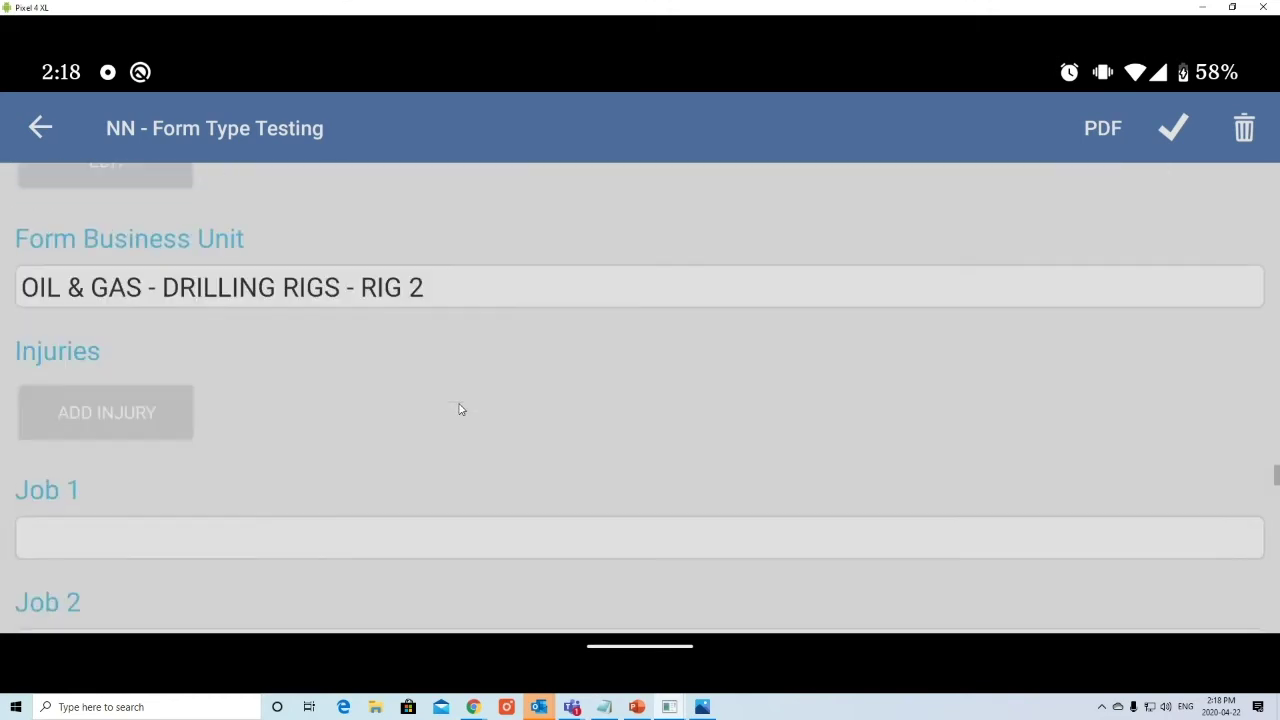
pyautogui.scroll(1, 297, 455)
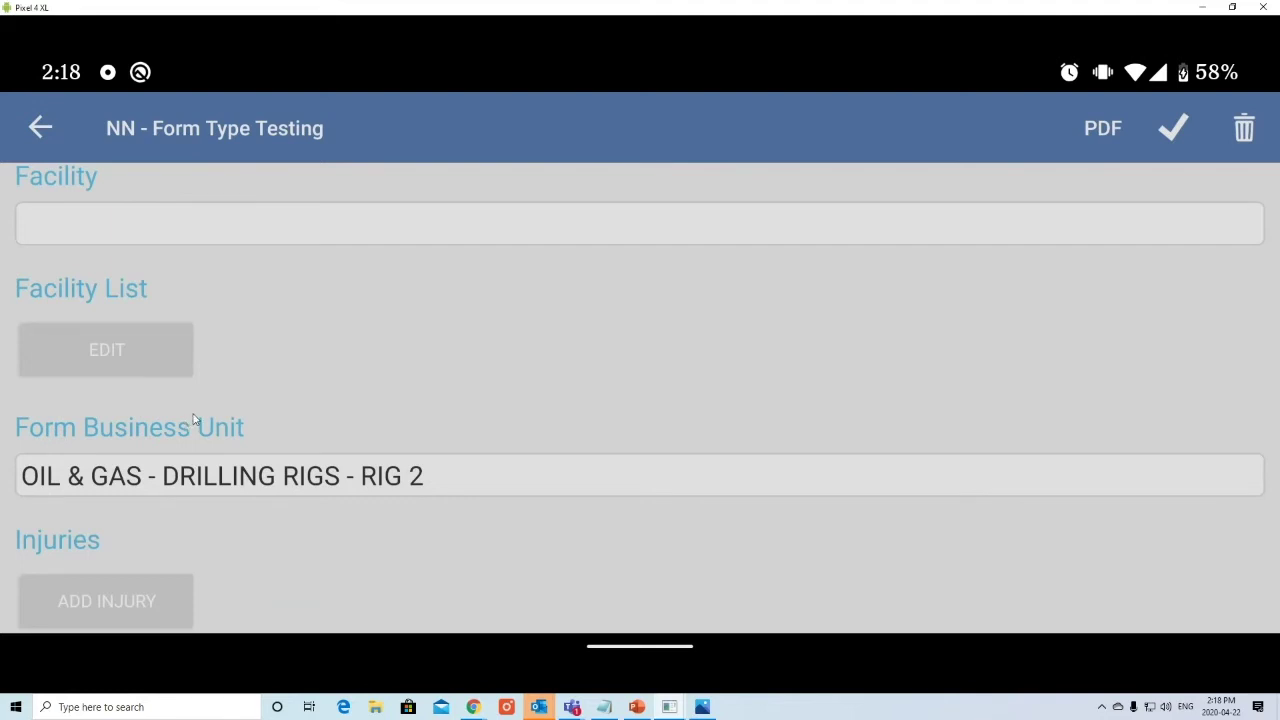
# Step: Change the form's Form Business Unit to Rig 1
pyautogui.scroll(-1, 195, 422)
pyautogui.click(523, 372)
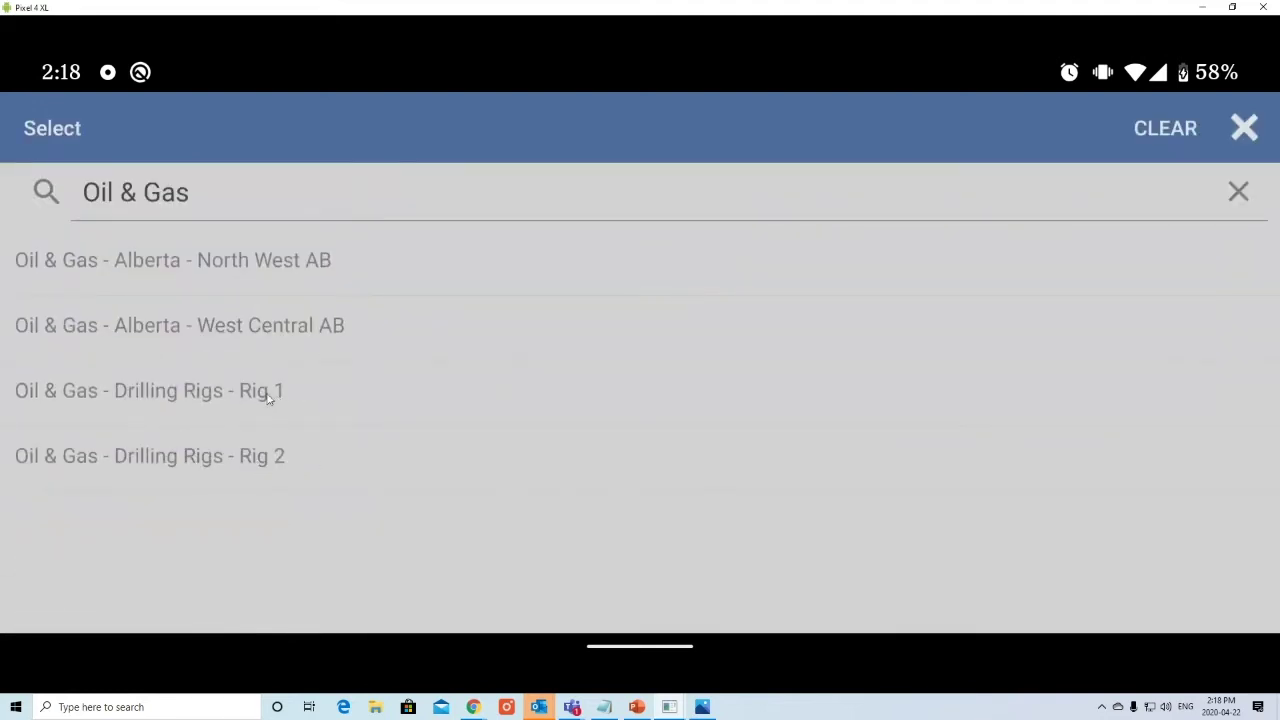
pyautogui.click(333, 420)
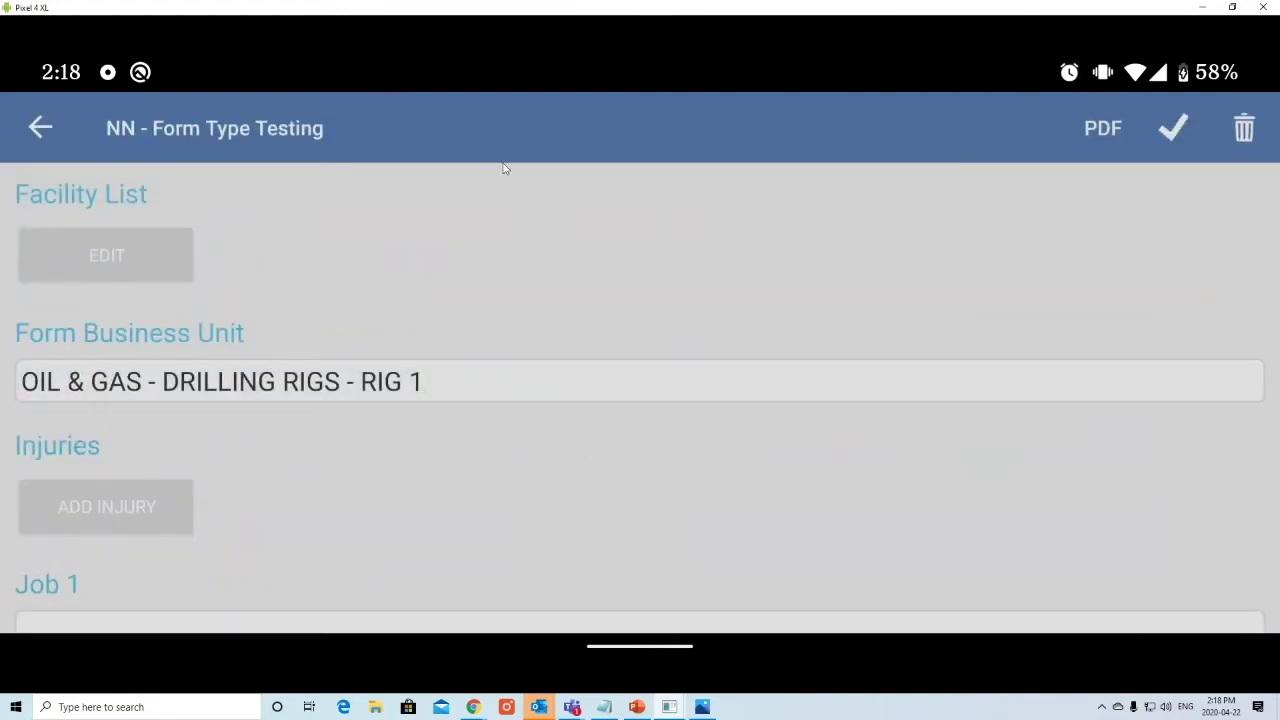
# Step: Delete the form being entered and confirm the deletion
pyautogui.scroll(-5, 306, 458)
pyautogui.scroll(4, 306, 458)
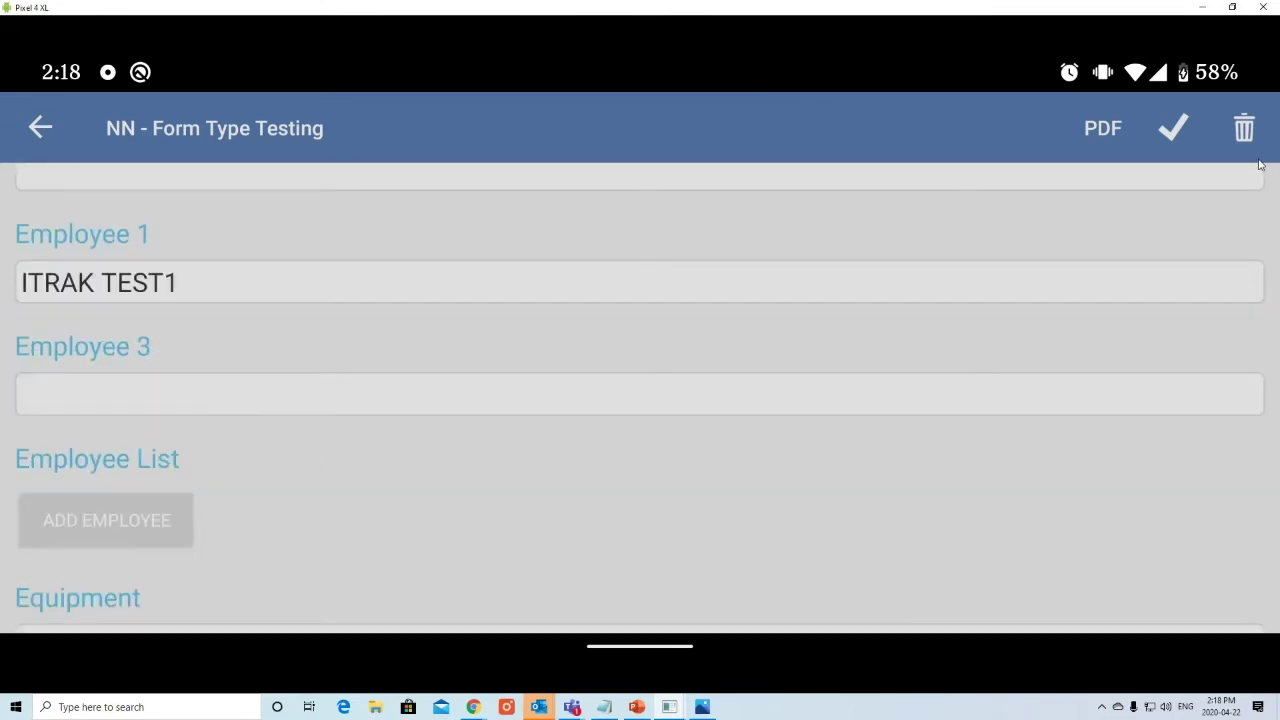
pyautogui.click(1247, 132)
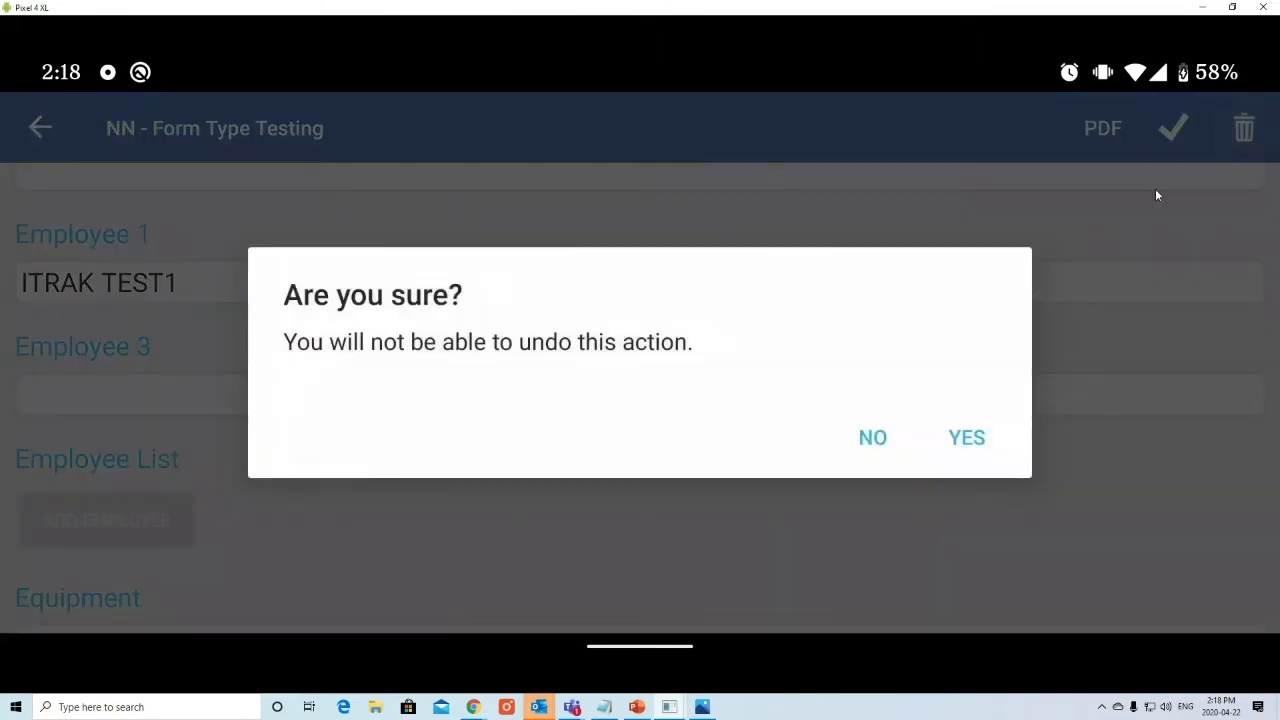
pyautogui.click(955, 440)
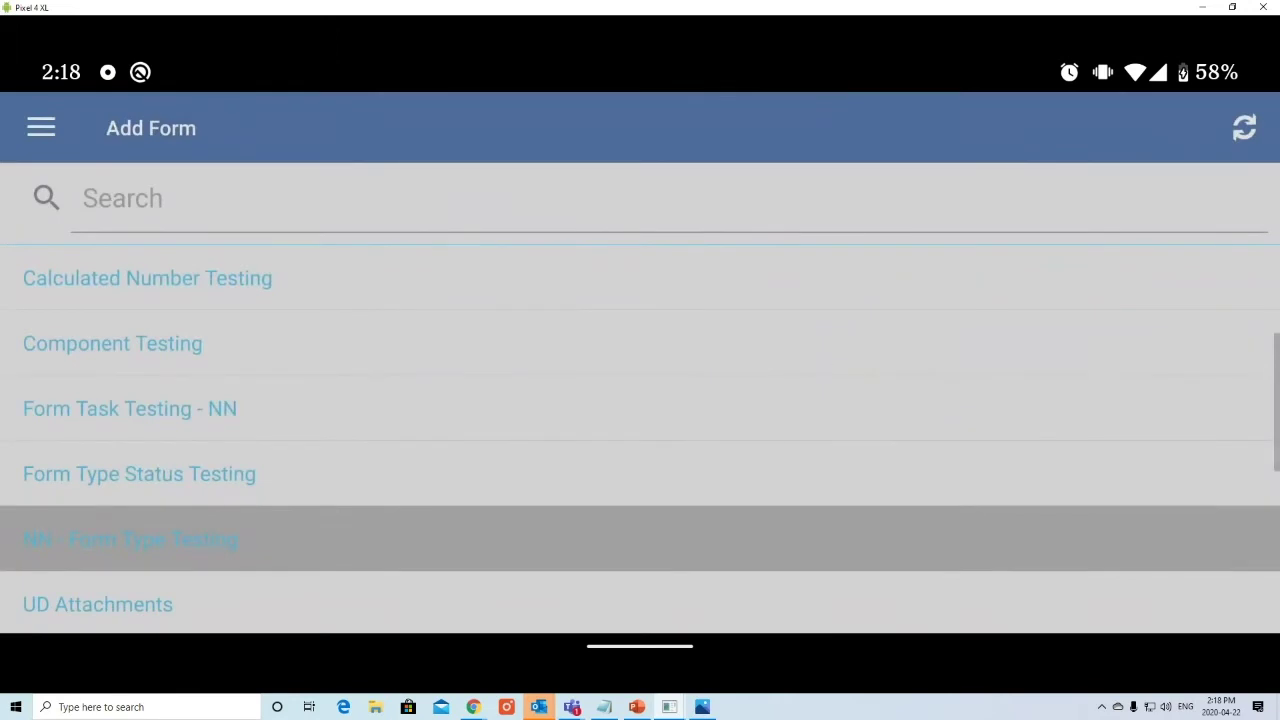
# Step: In Advanced settings, review Attachment Sizes and keep it at Small
pyautogui.click(41, 126)
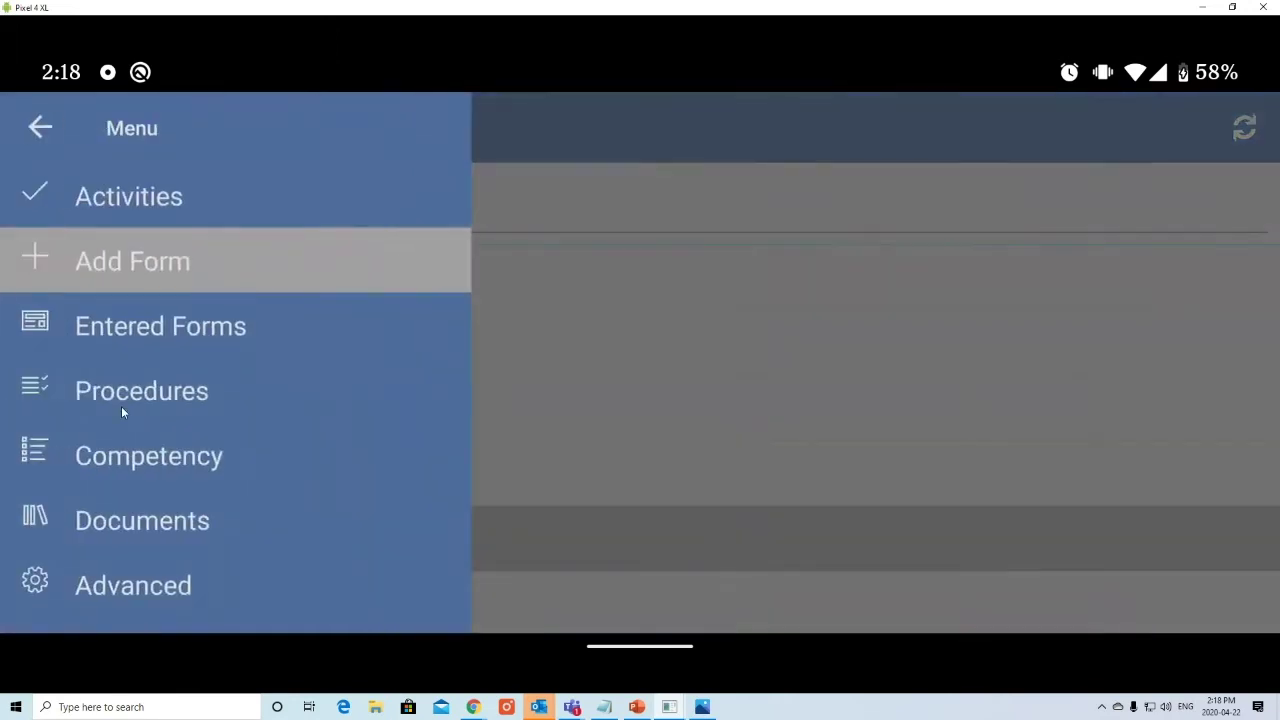
pyautogui.click(132, 580)
pyautogui.scroll(-5, 577, 363)
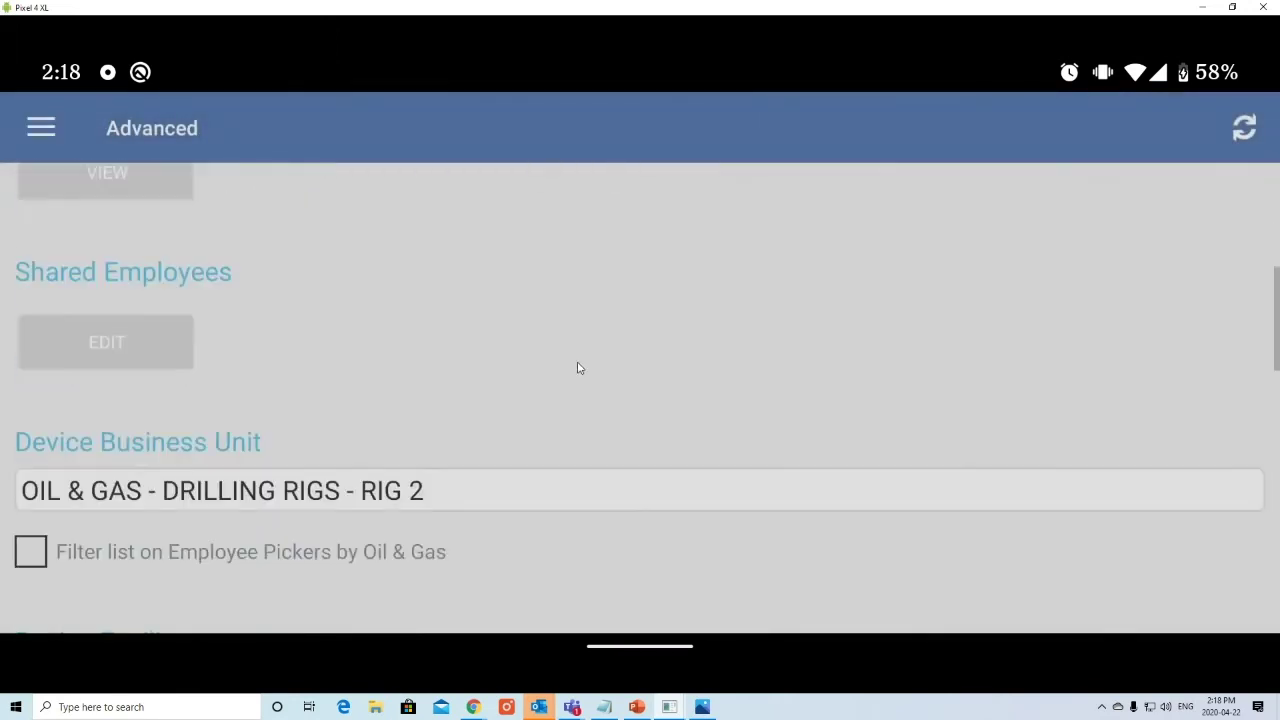
pyautogui.scroll(-5, 573, 380)
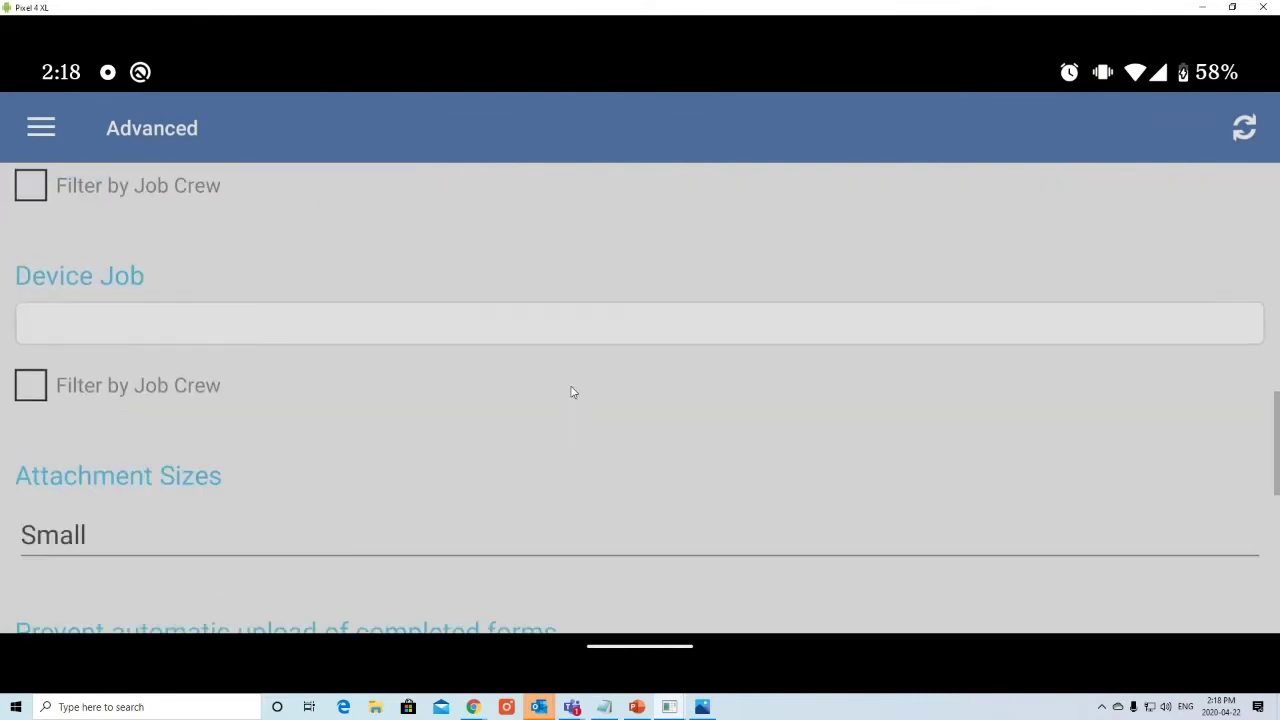
pyautogui.scroll(-3, 537, 422)
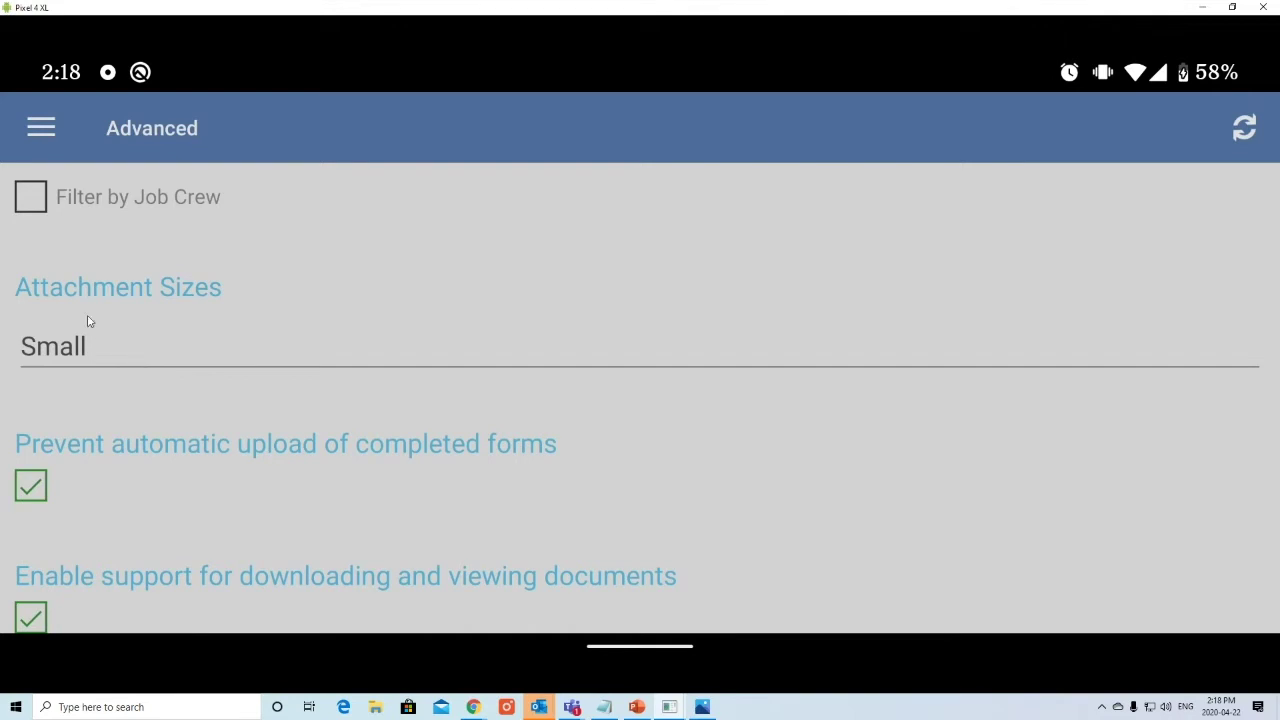
pyautogui.click(110, 347)
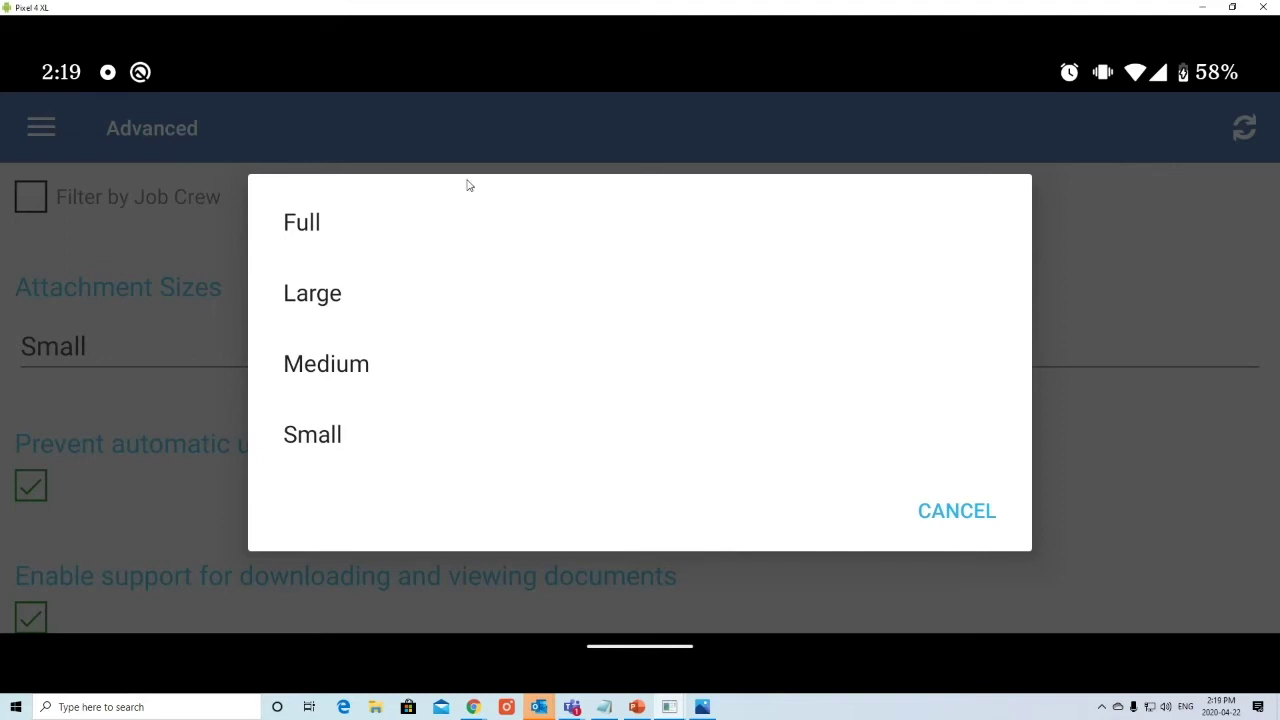
pyautogui.click(345, 436)
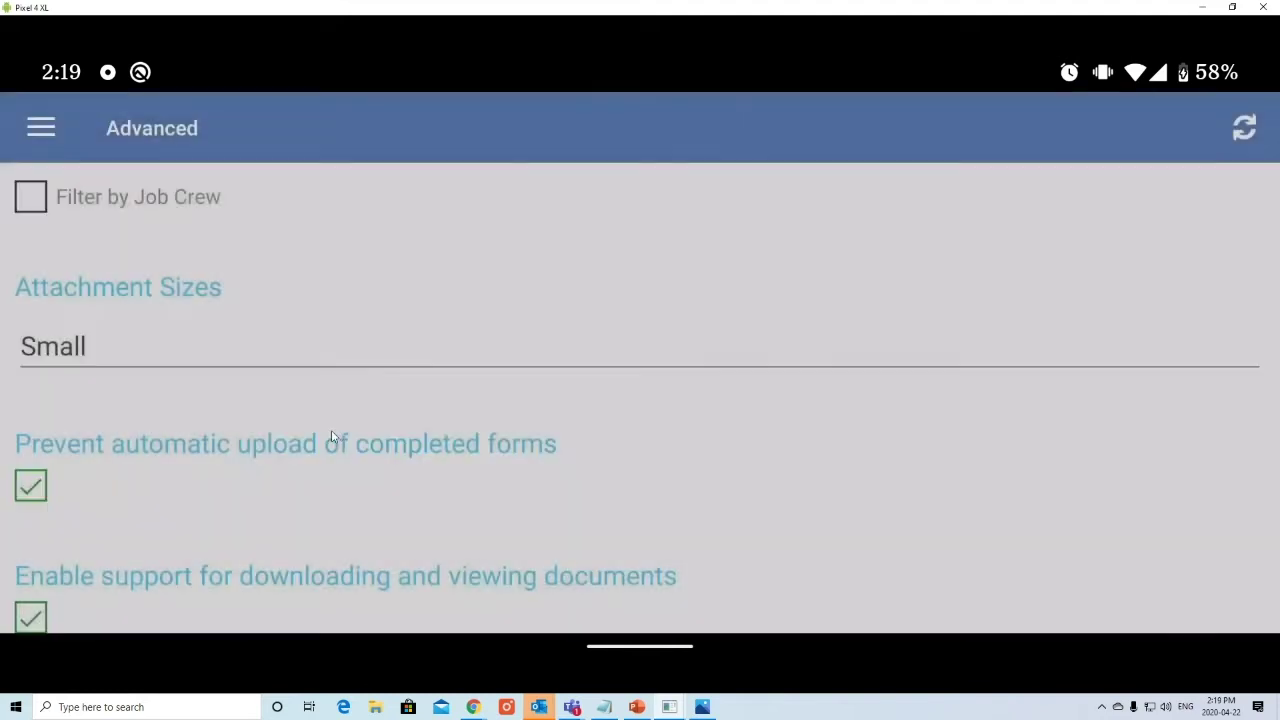
# Step: Toggle syncing over cellular data off and back on, leaving it enabled
pyautogui.scroll(-1, 290, 383)
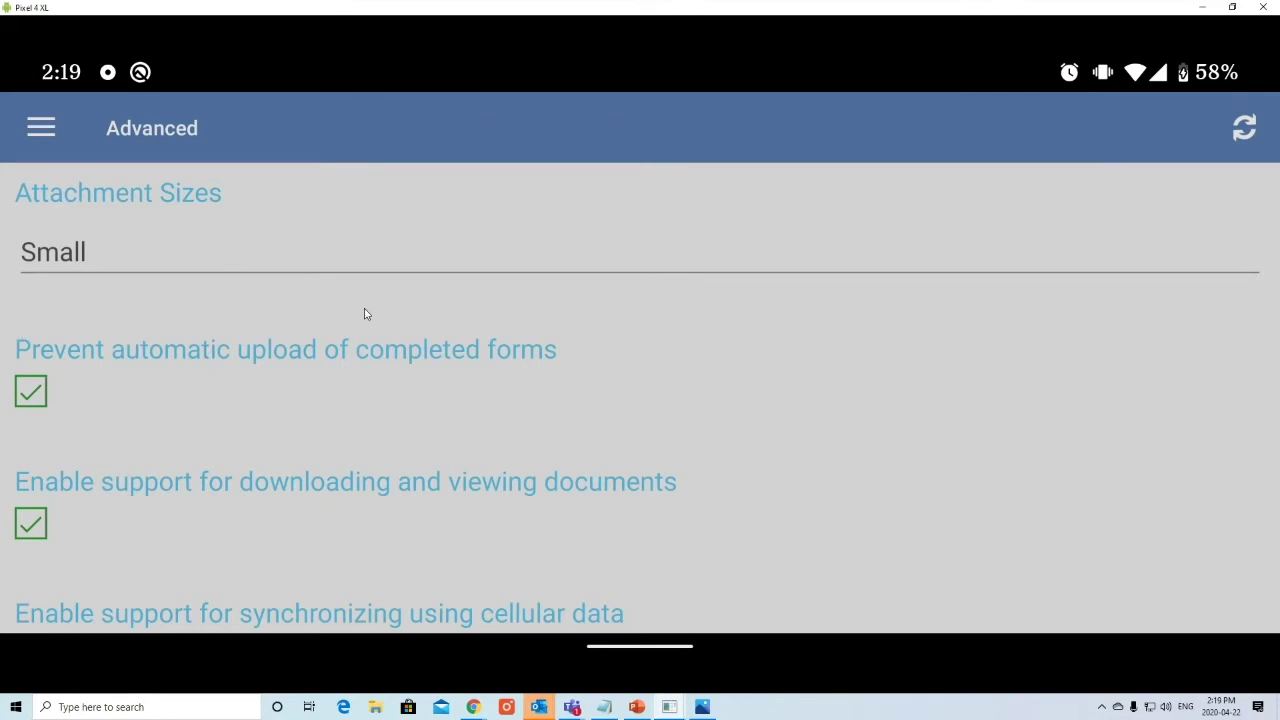
pyautogui.scroll(-3, 365, 314)
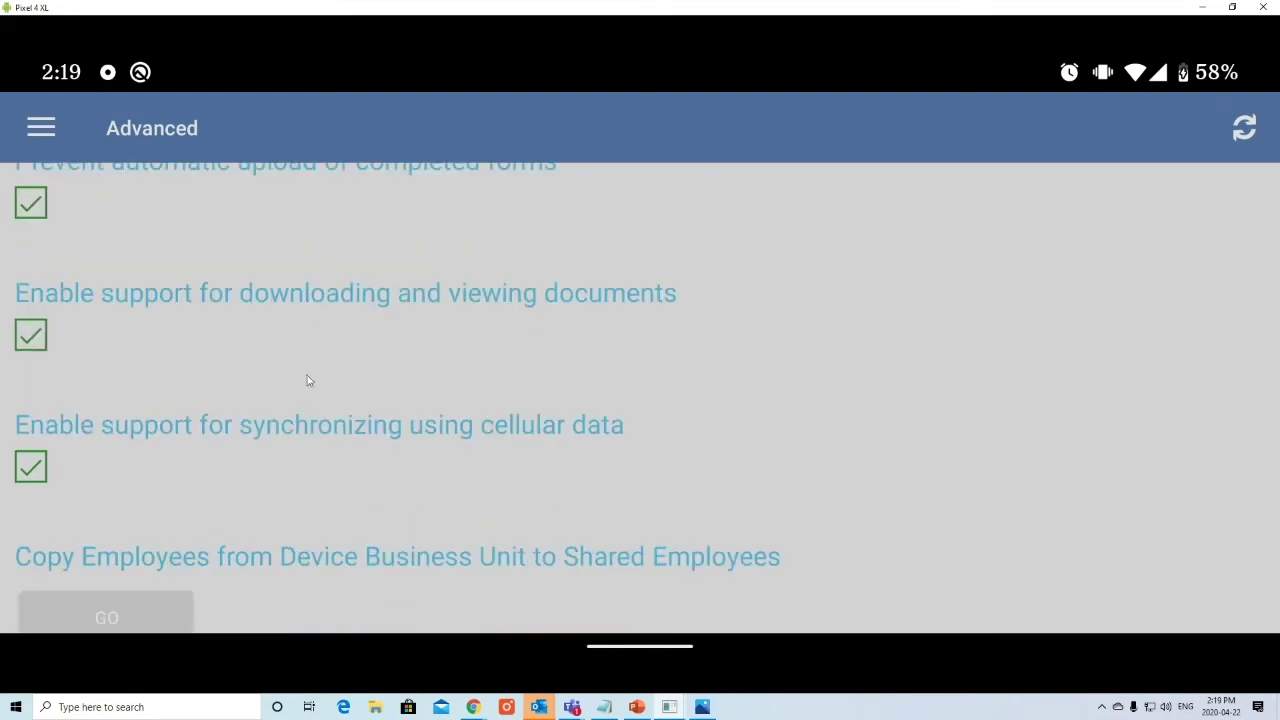
pyautogui.click(28, 479)
pyautogui.click(33, 465)
pyautogui.scroll(3, 430, 394)
pyautogui.scroll(-5, 425, 390)
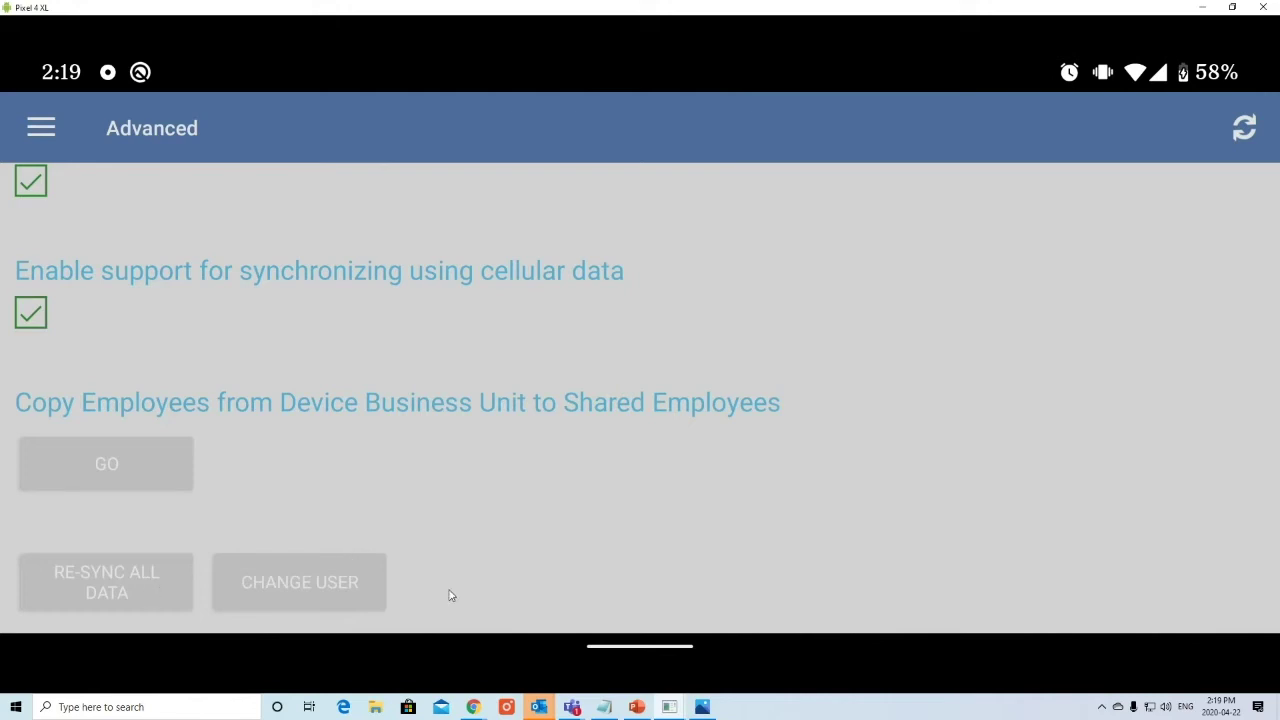
# Step: Reset app data via Change User, sign back in with the saved account's email, and open the menu
pyautogui.click(330, 591)
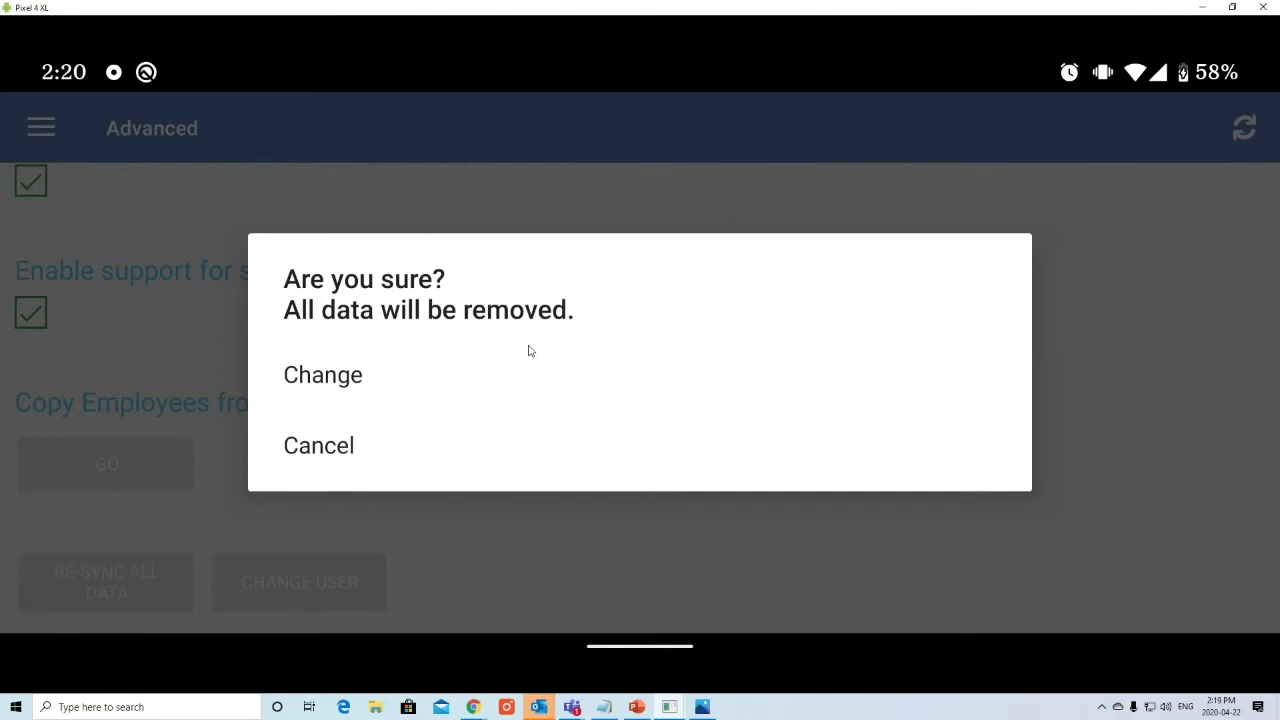
pyautogui.click(348, 382)
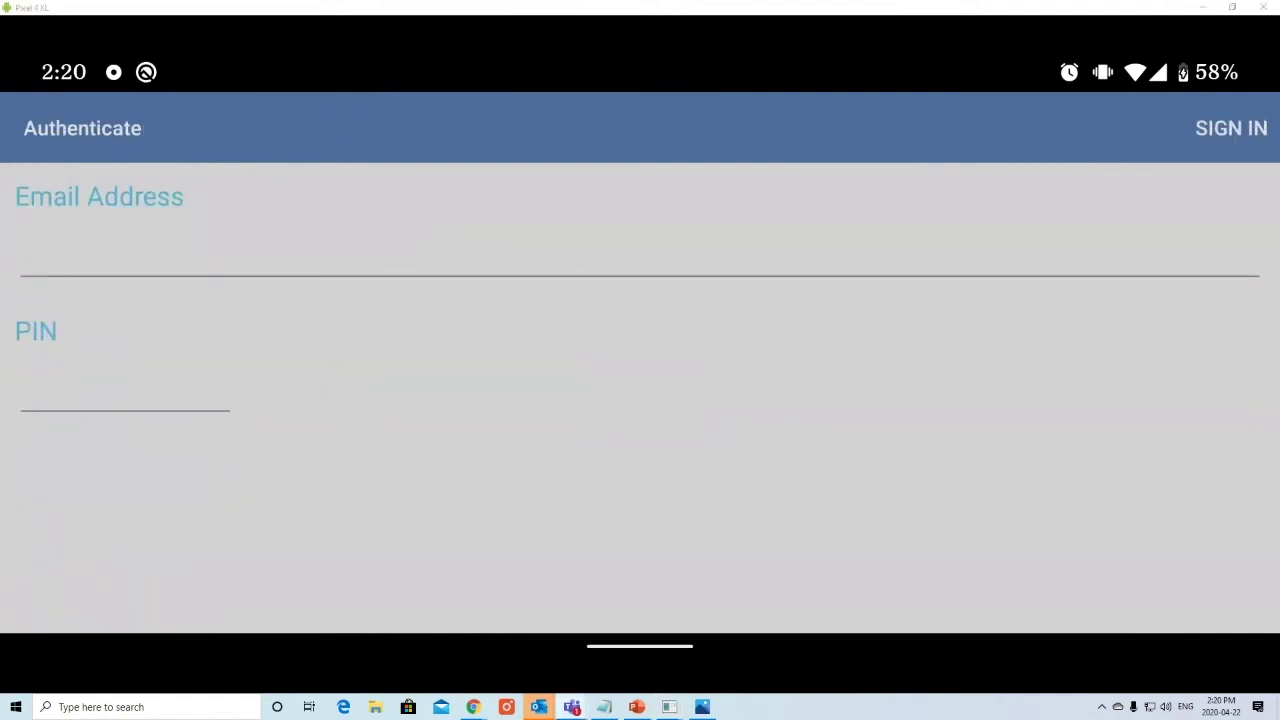
pyautogui.click(243, 270)
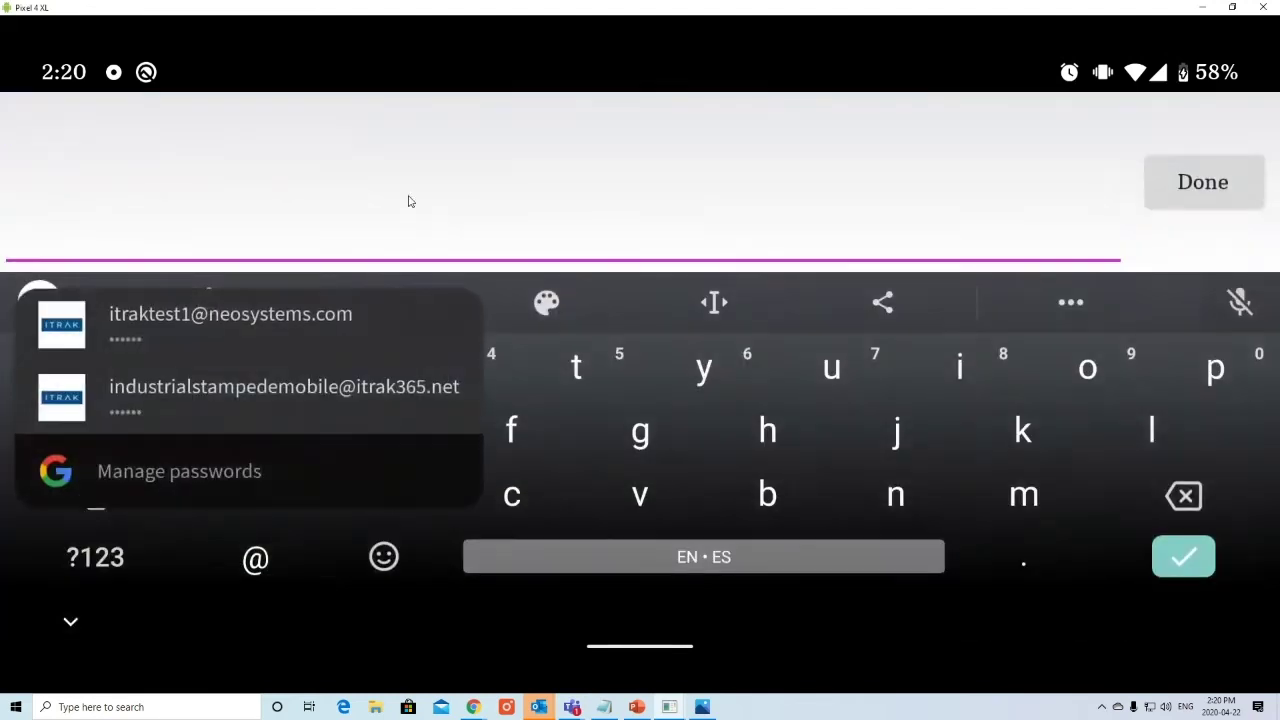
pyautogui.click(234, 404)
pyautogui.click(1207, 182)
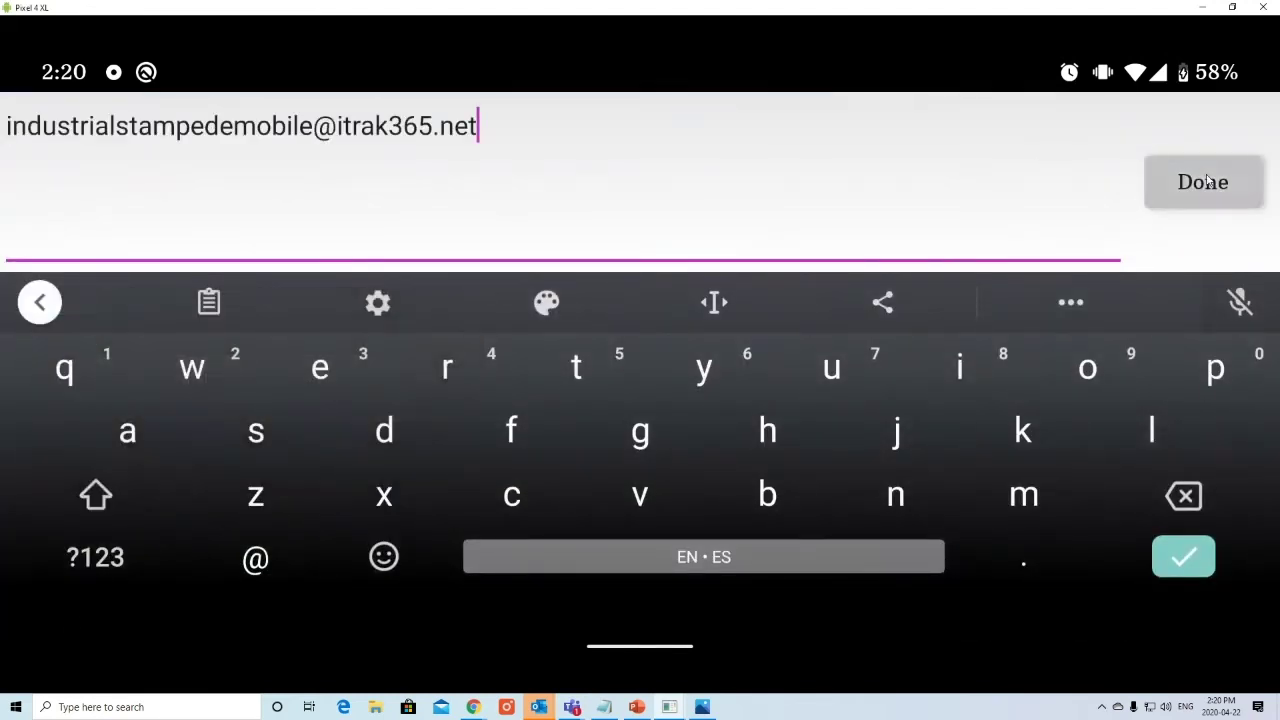
pyautogui.click(1212, 136)
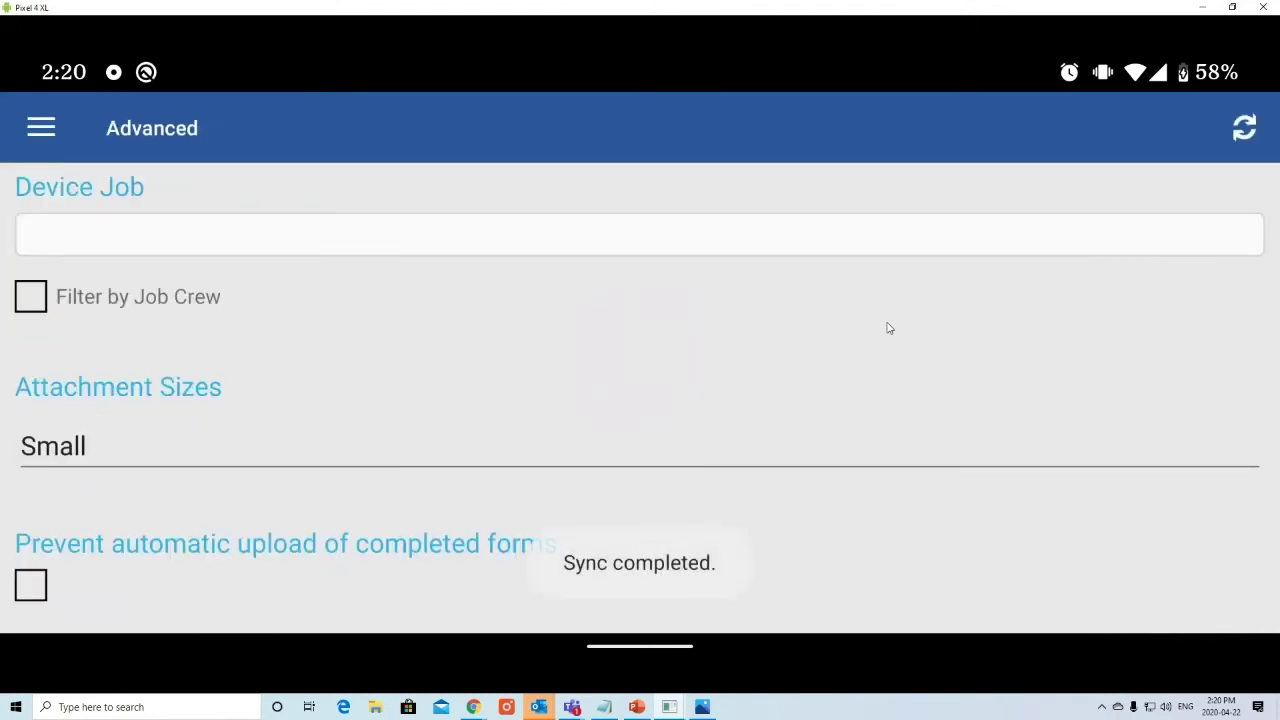
pyautogui.click(41, 128)
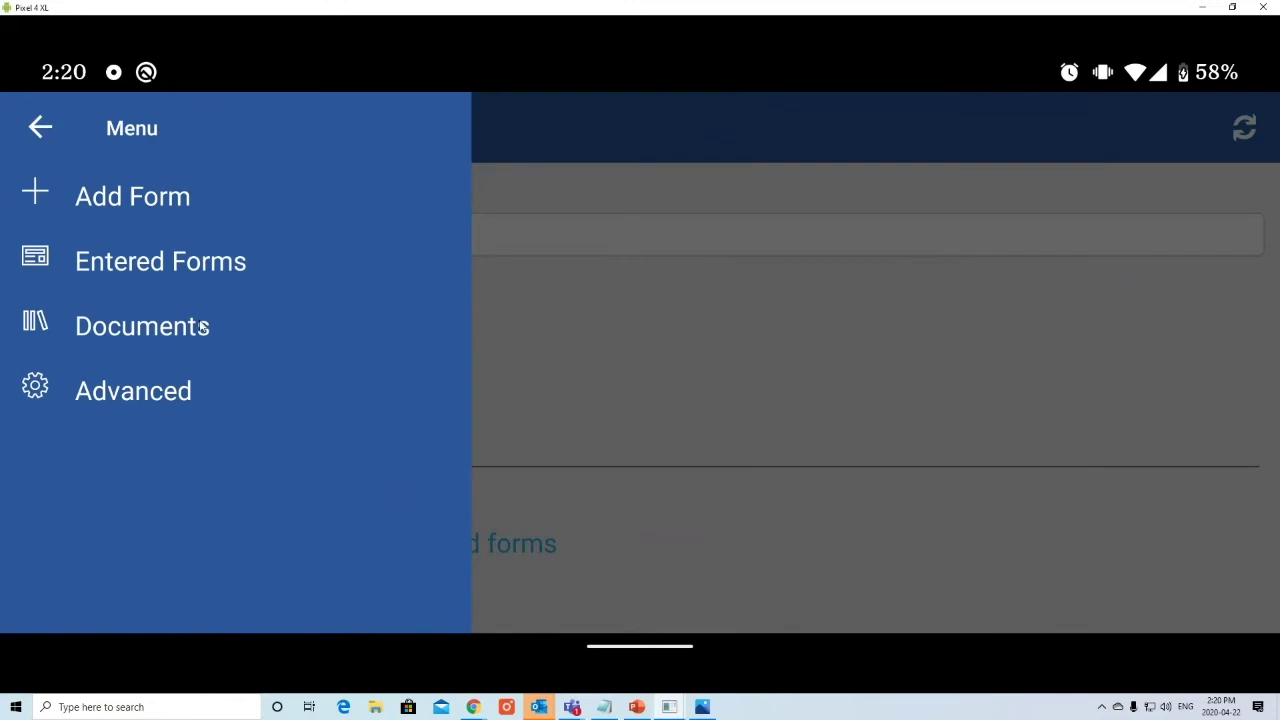
# Step: Go to Add Form and expand the learn-about-process-flows group to reveal Self Training Form
pyautogui.click(188, 205)
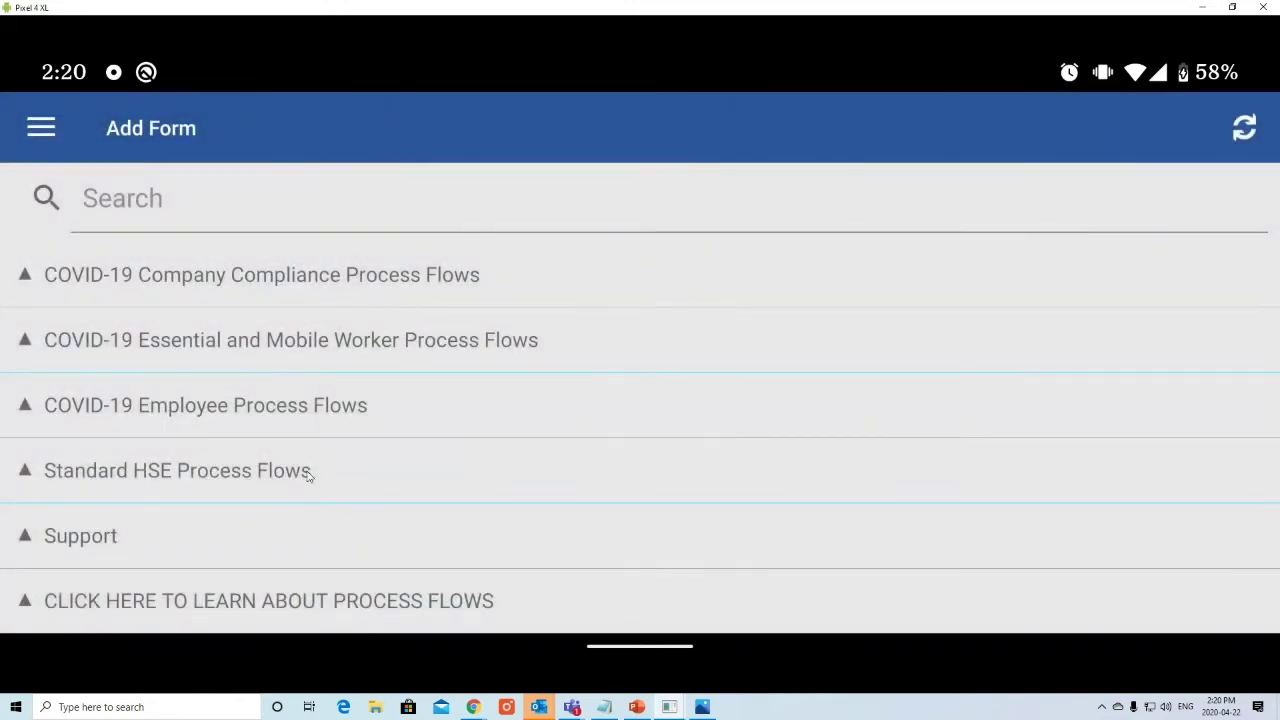
pyautogui.click(375, 462)
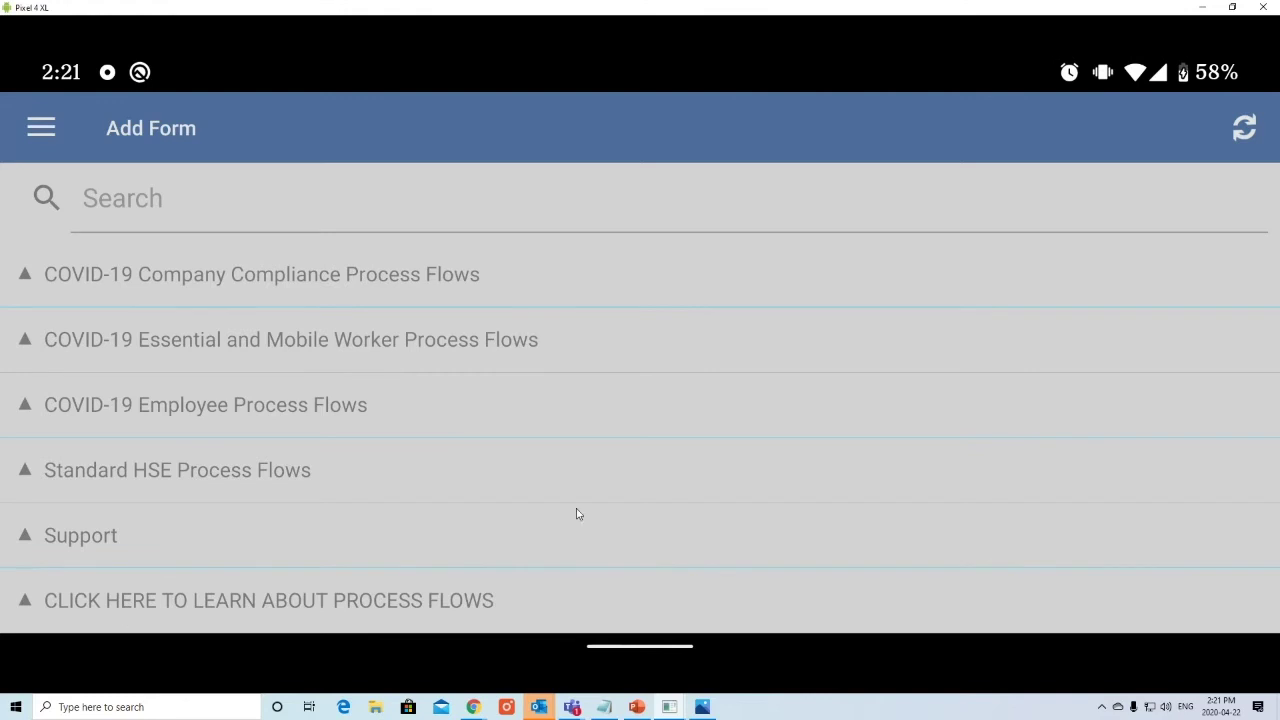
pyautogui.click(240, 600)
pyautogui.scroll(-1, 451, 463)
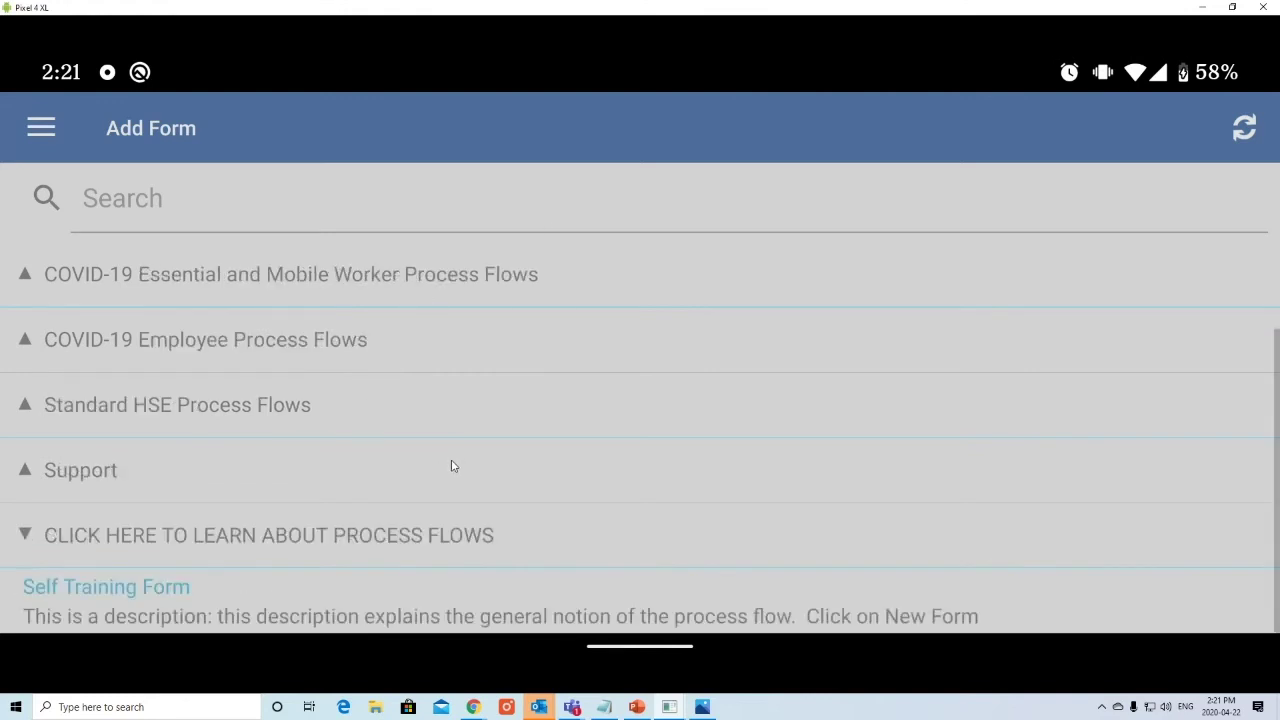
# Step: Start a new Self Training Form and scroll down to its Created On field
pyautogui.click(184, 601)
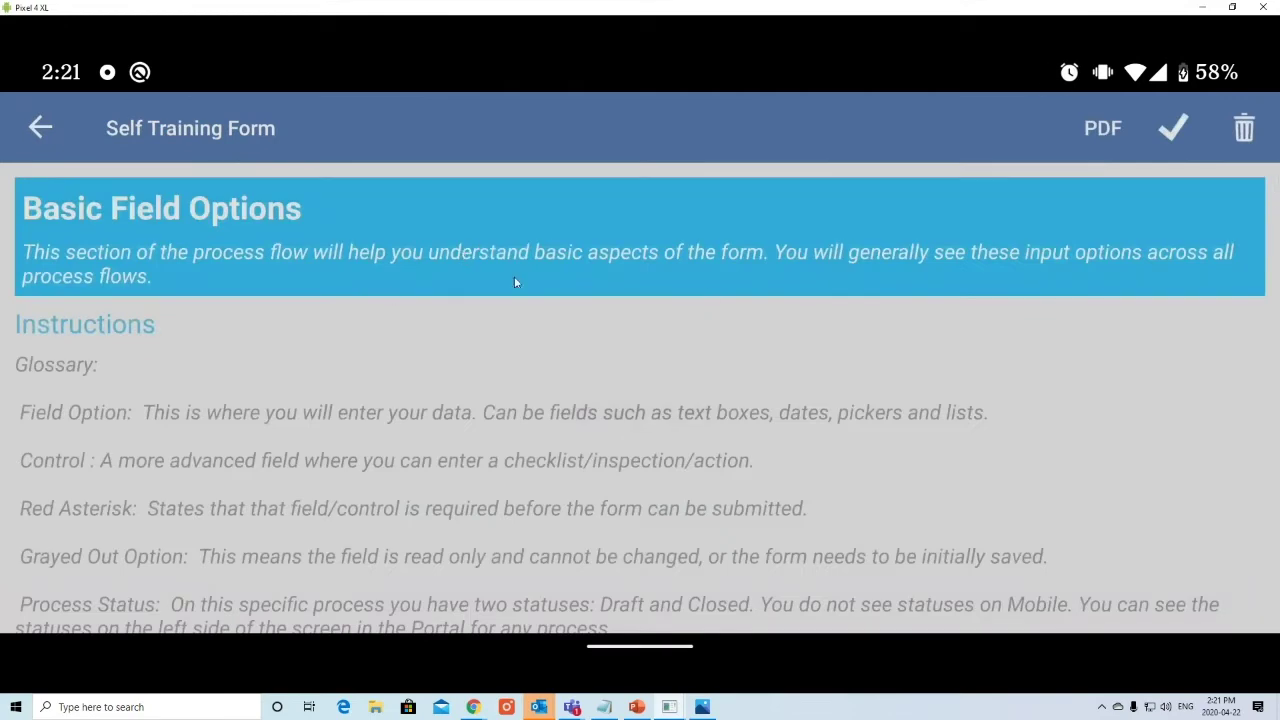
pyautogui.scroll(-3, 251, 334)
pyautogui.scroll(2, 120, 289)
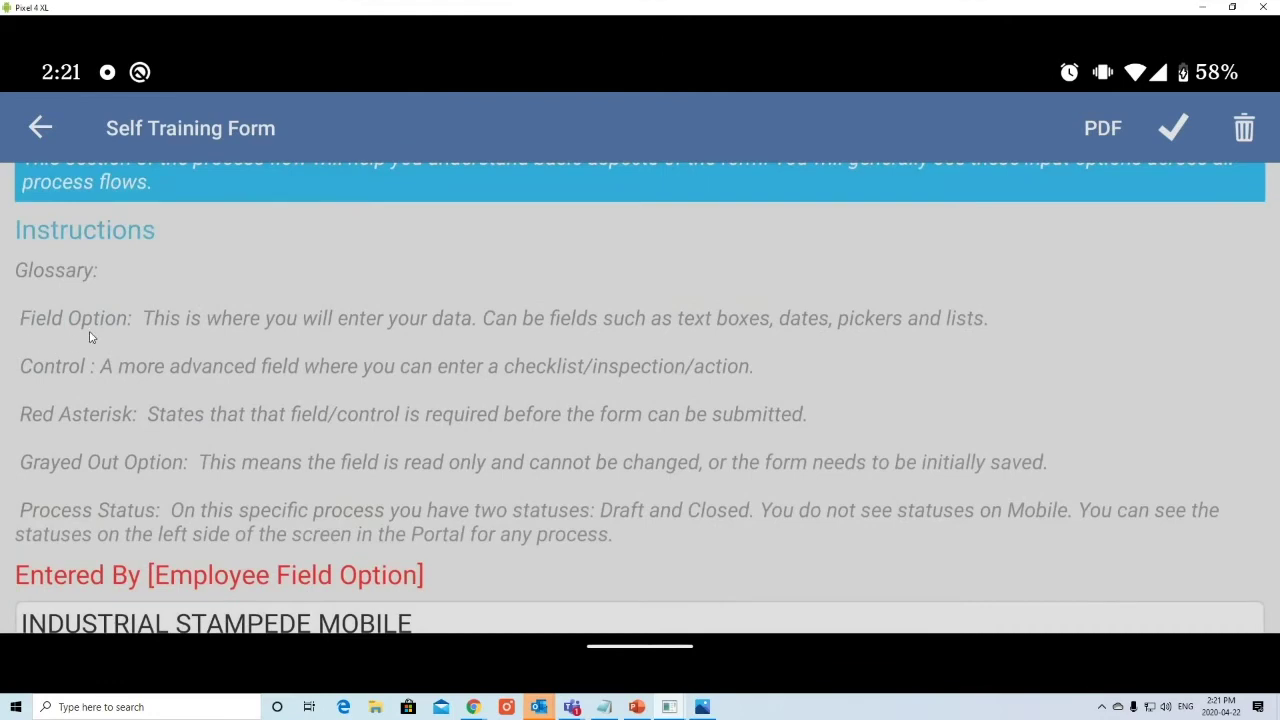
pyautogui.scroll(-1, 89, 337)
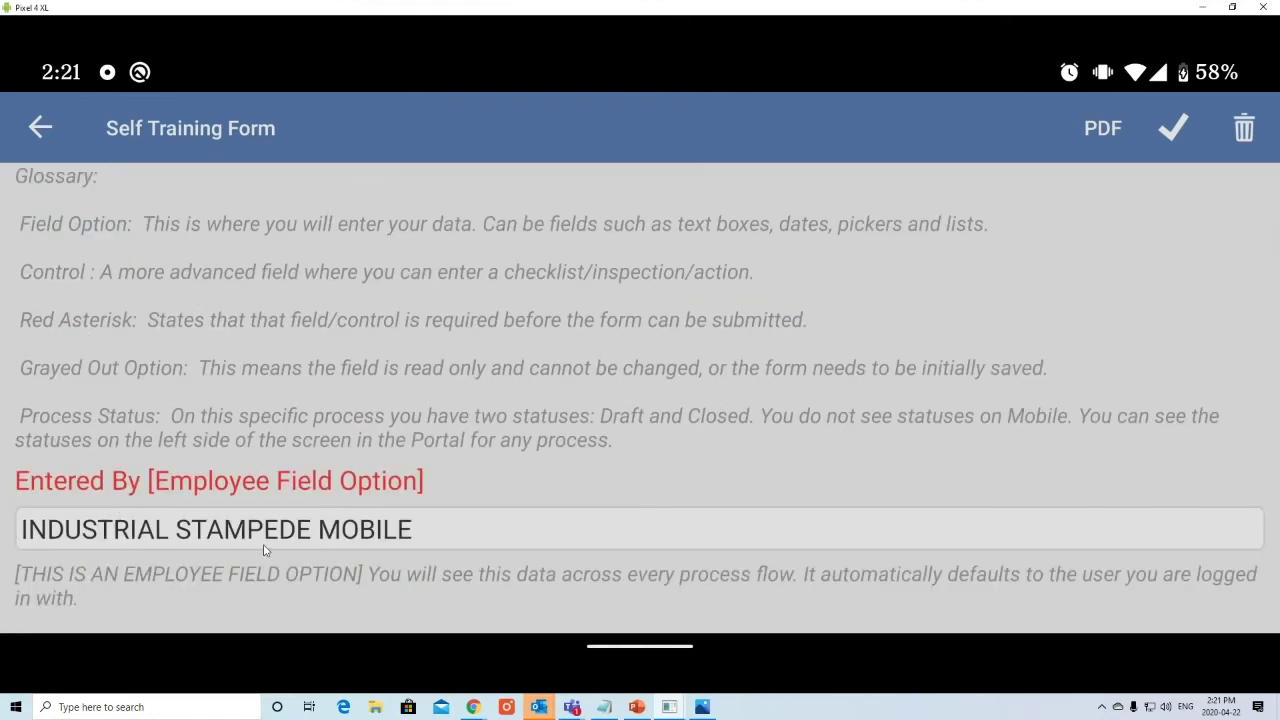
pyautogui.scroll(-3, 265, 550)
# Step: Set Created On to 22-Apr-2020 and scroll down to the Advanced Controls section
pyautogui.click(90, 480)
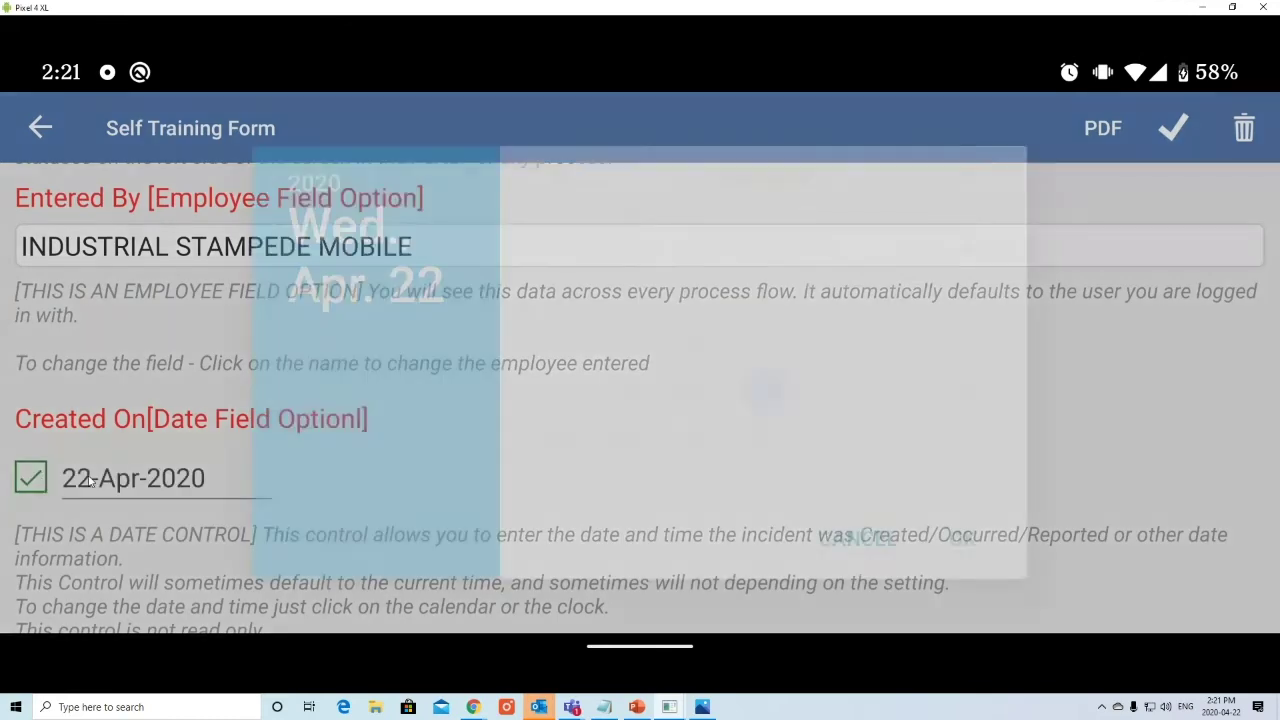
pyautogui.click(960, 537)
pyautogui.scroll(-2, 290, 440)
pyautogui.scroll(9, 285, 445)
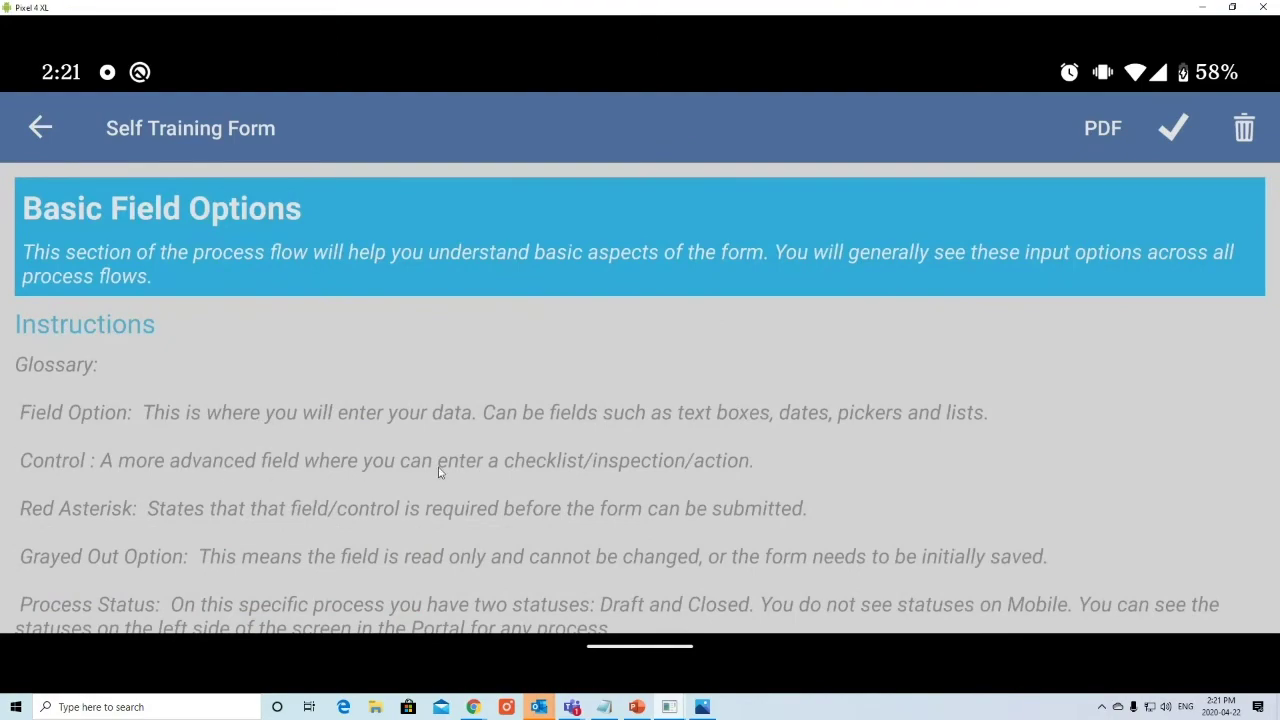
pyautogui.scroll(-15, 446, 467)
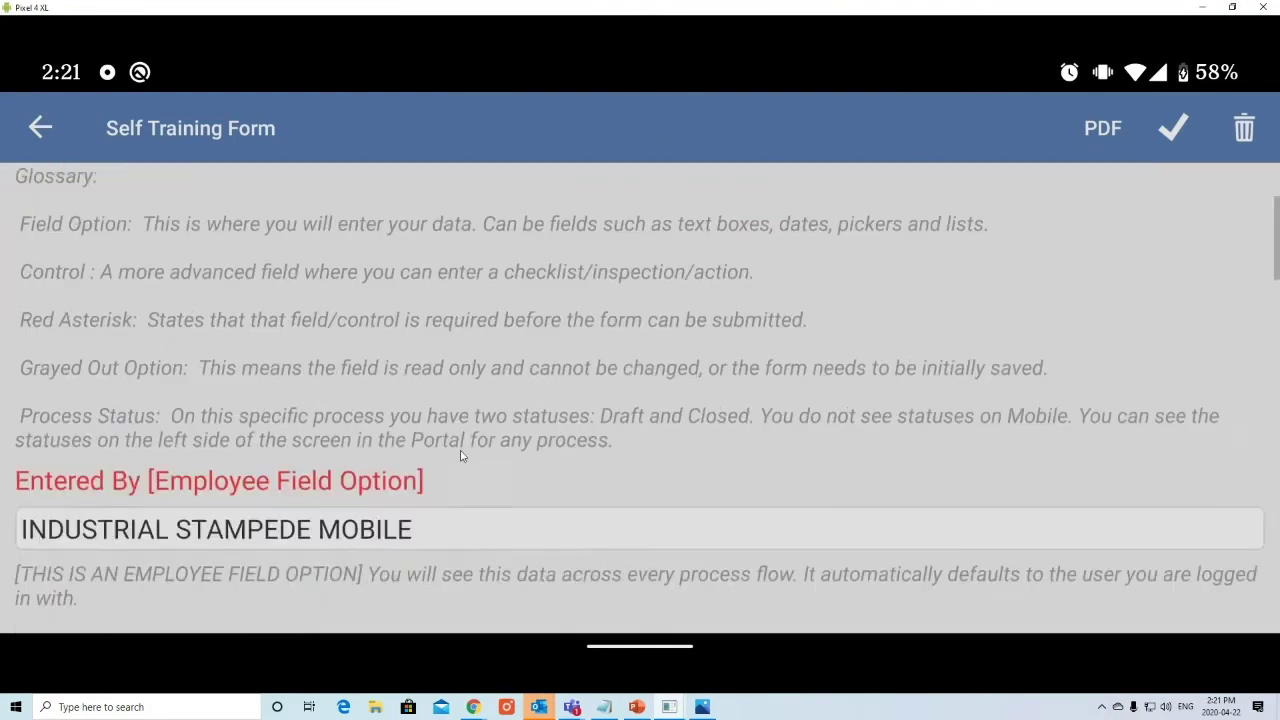
pyautogui.scroll(-6, 461, 456)
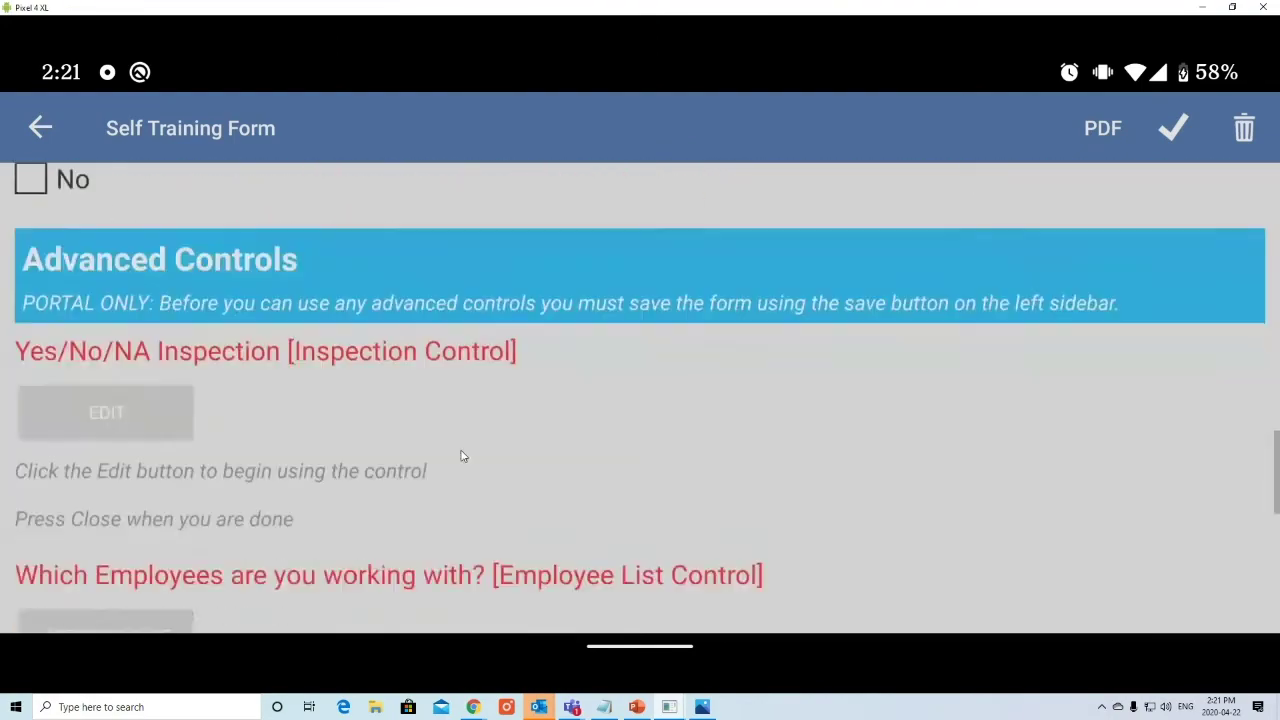
# Step: Open the Yes/No/NA inspection, cancel the first item's choices unanswered, and return to the form
pyautogui.scroll(3, 429, 457)
pyautogui.click(137, 417)
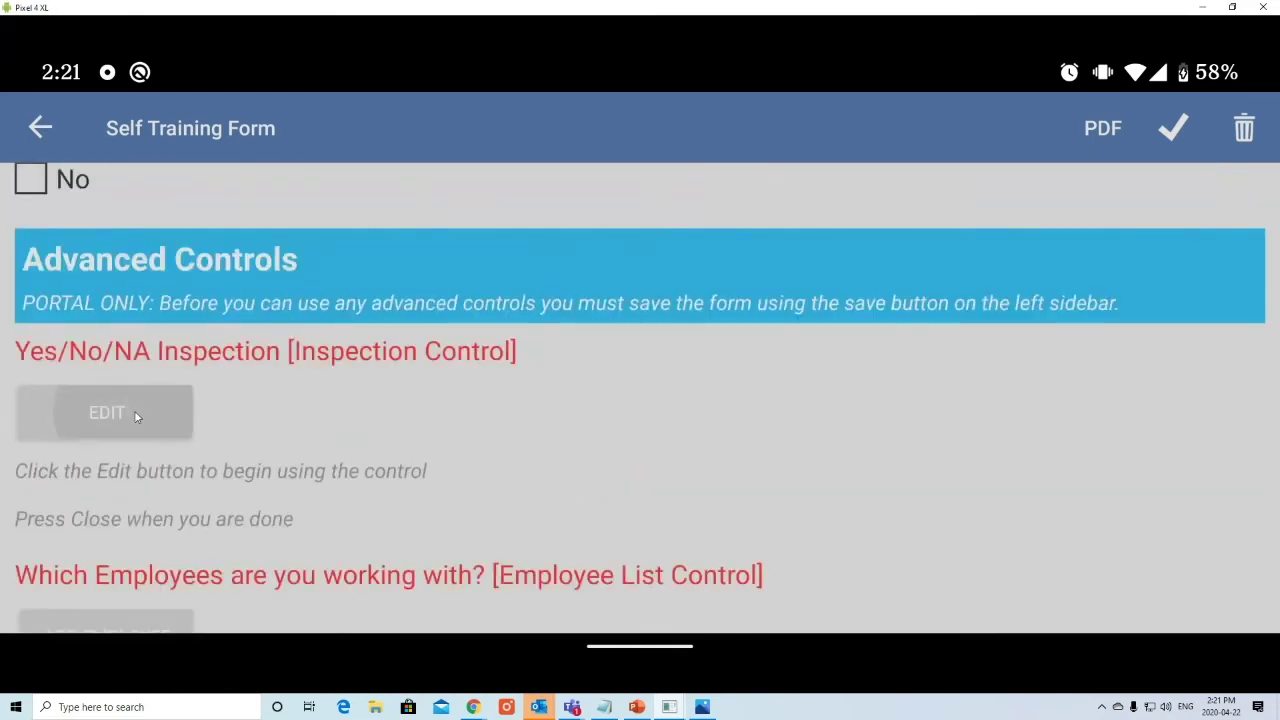
pyautogui.click(1146, 290)
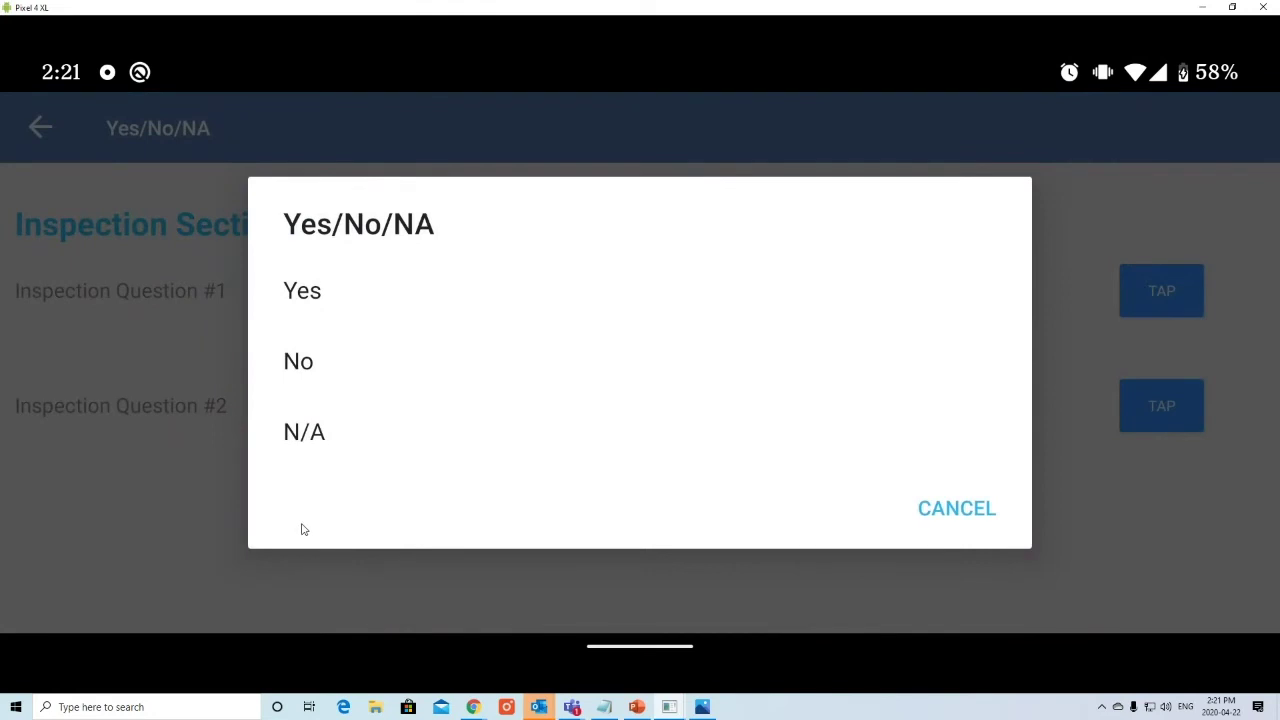
pyautogui.click(924, 518)
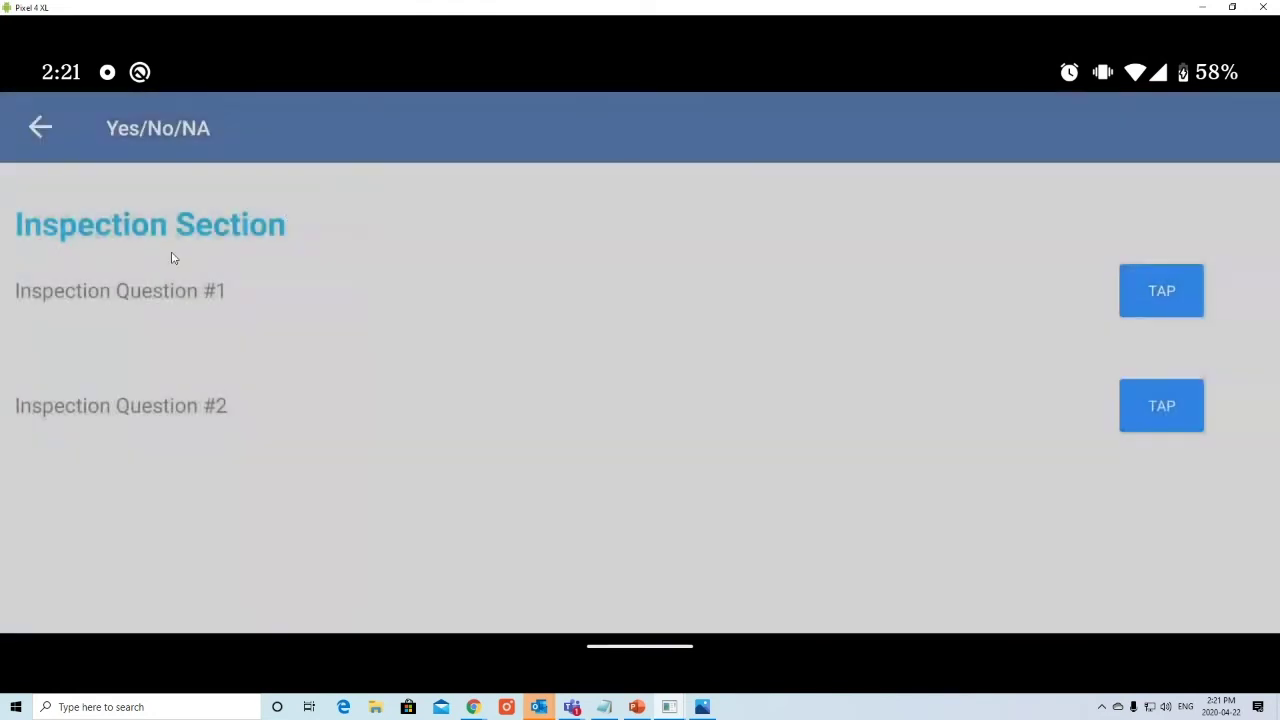
pyautogui.click(42, 128)
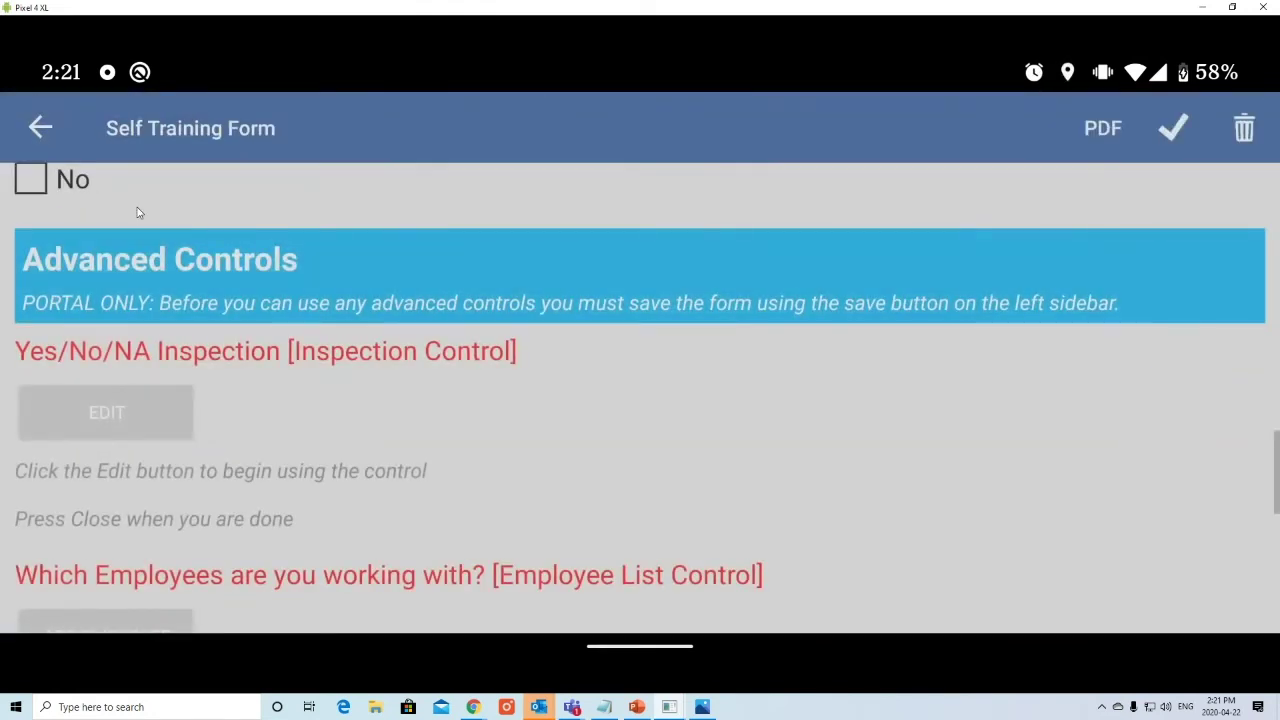
pyautogui.scroll(-2, 200, 354)
pyautogui.scroll(2, 145, 345)
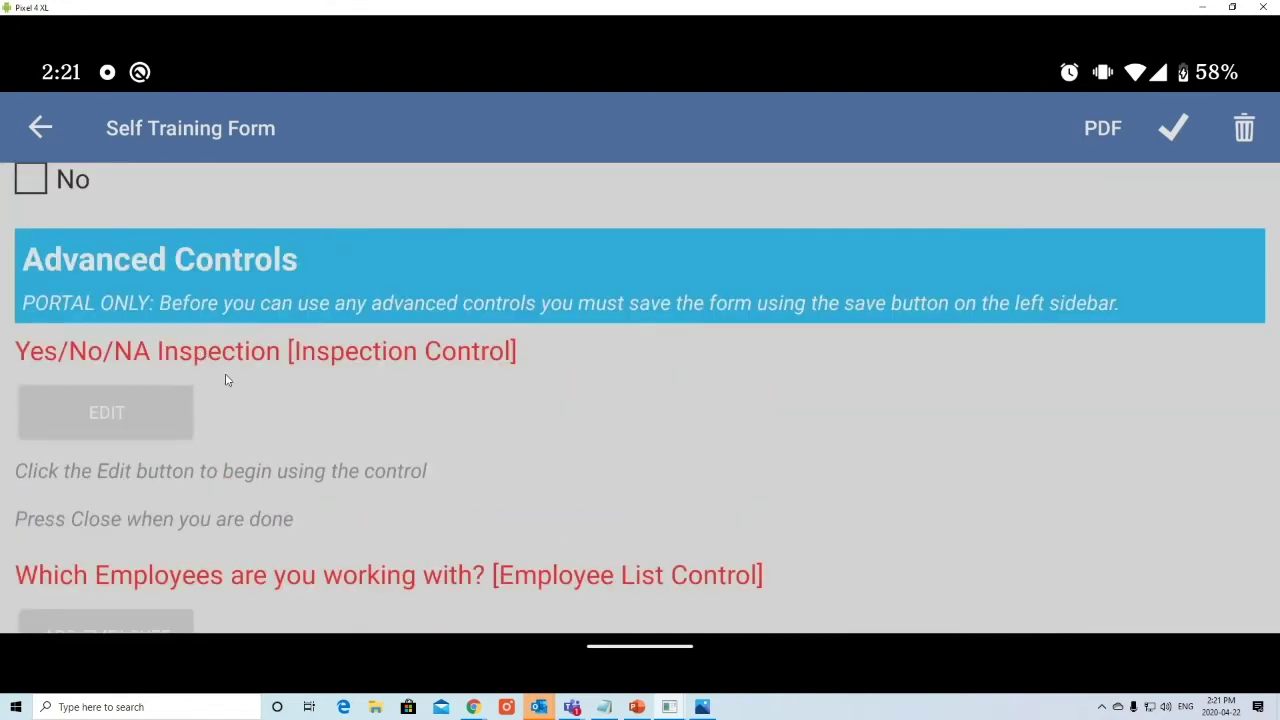
pyautogui.scroll(15, 226, 380)
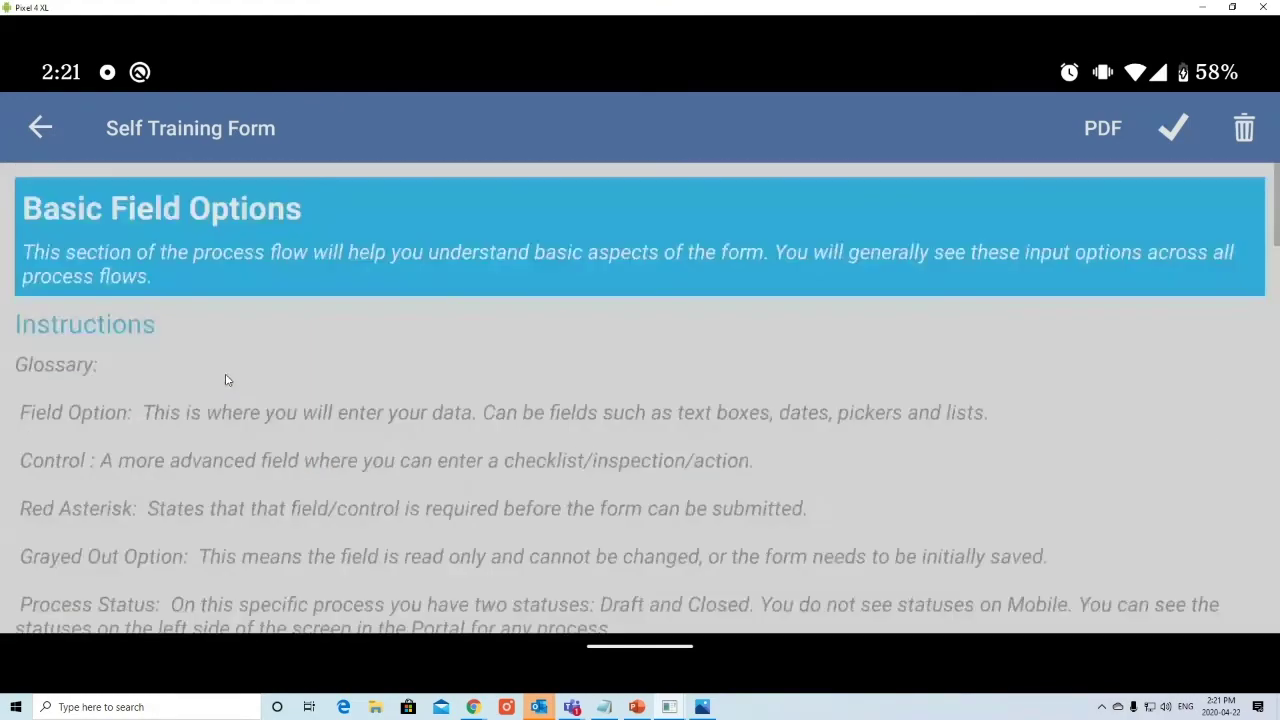
# Step: Try submitting the Self Training Form and close the error list of six unfilled required fields
pyautogui.scroll(-5, 224, 424)
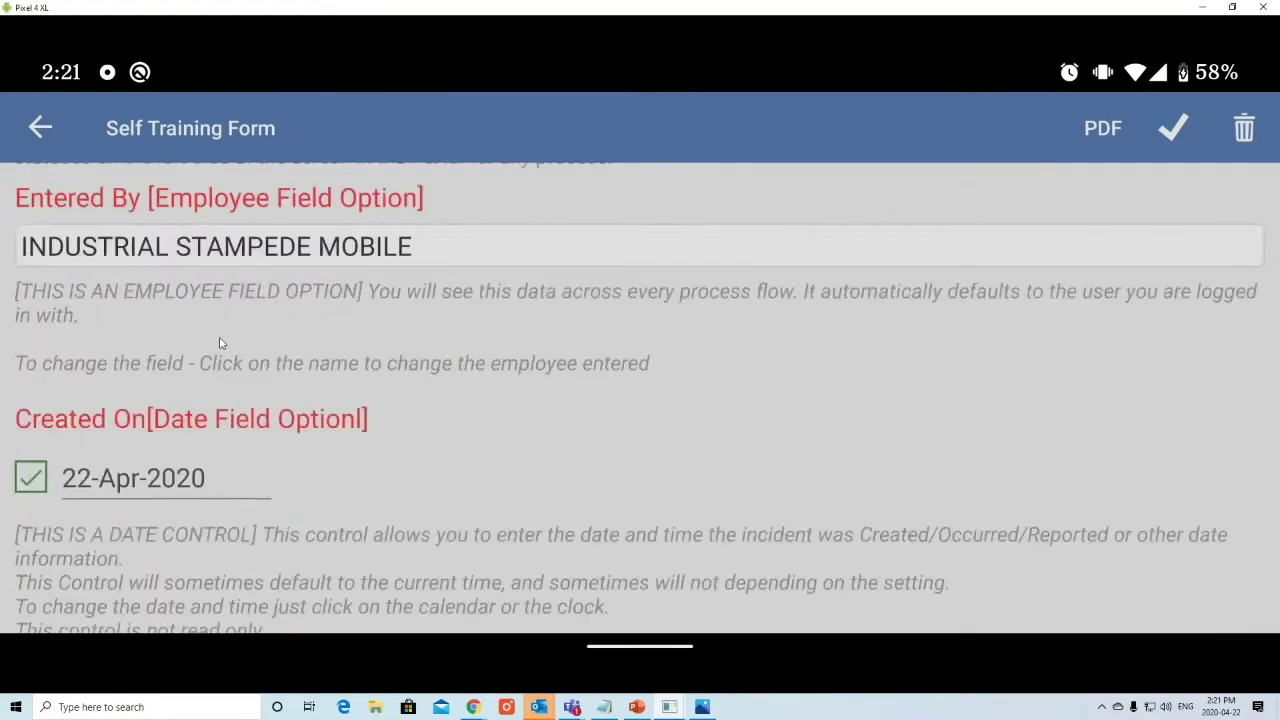
pyautogui.scroll(4, 218, 330)
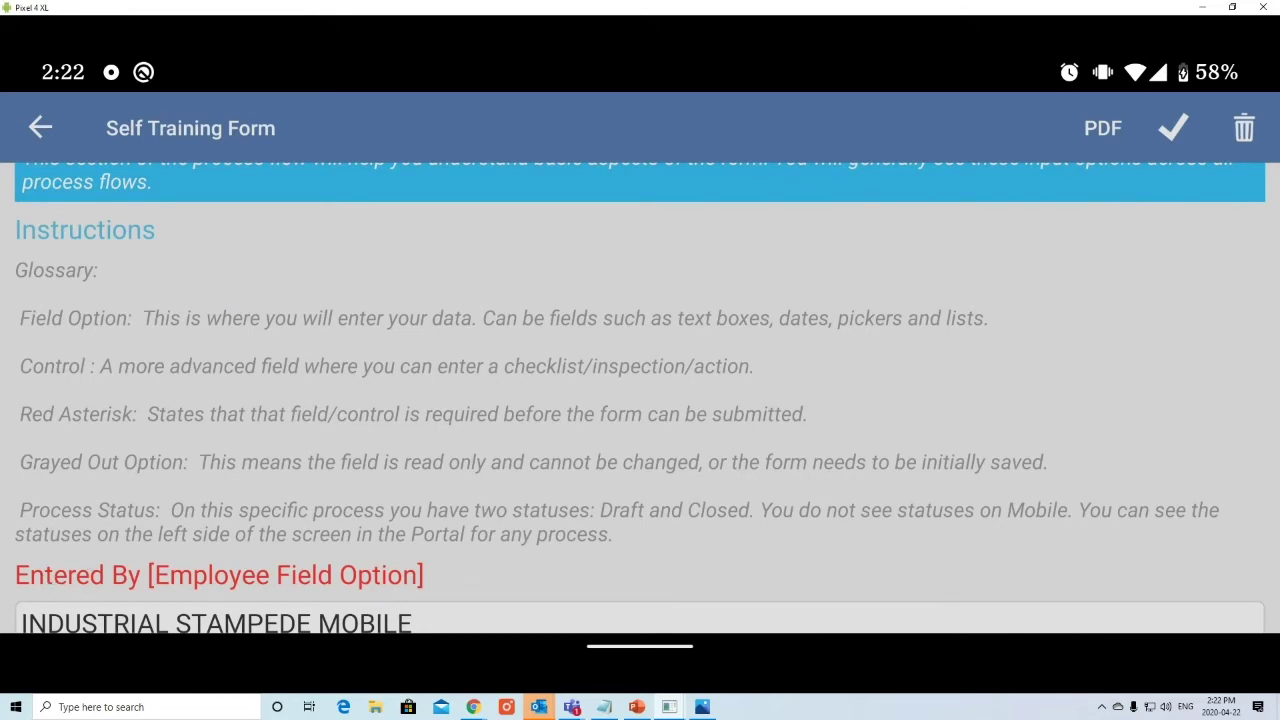
pyautogui.click(1170, 130)
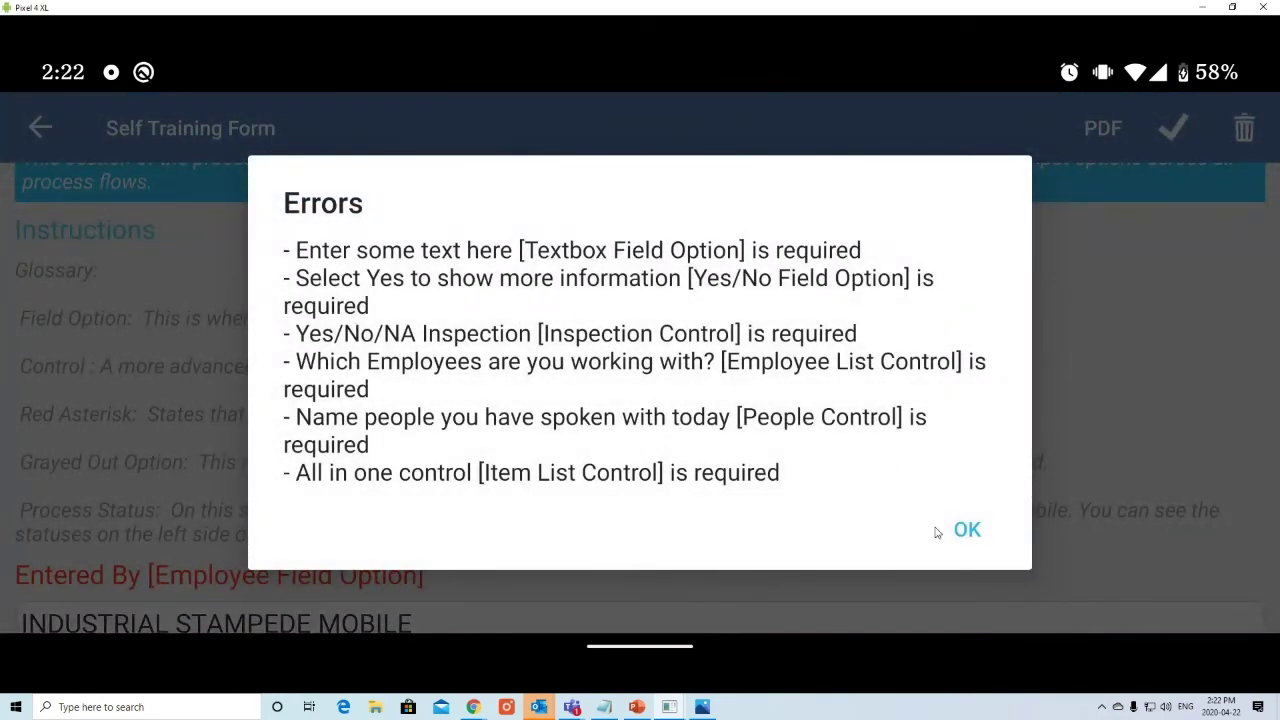
pyautogui.click(988, 546)
pyautogui.scroll(-10, 259, 418)
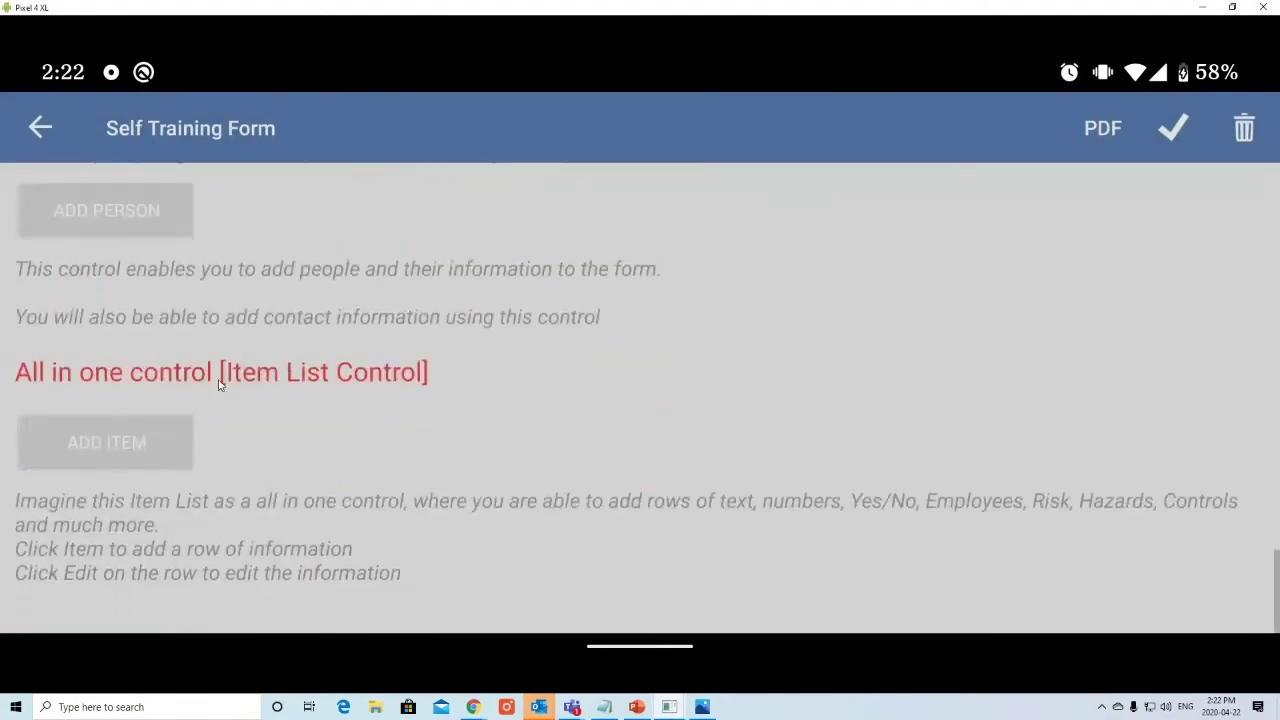
# Step: Toggle the Created On date-and-time checkbox to fill it with 22-Apr-2020, 2:21 PM
pyautogui.scroll(10, 259, 447)
pyautogui.scroll(5, 259, 447)
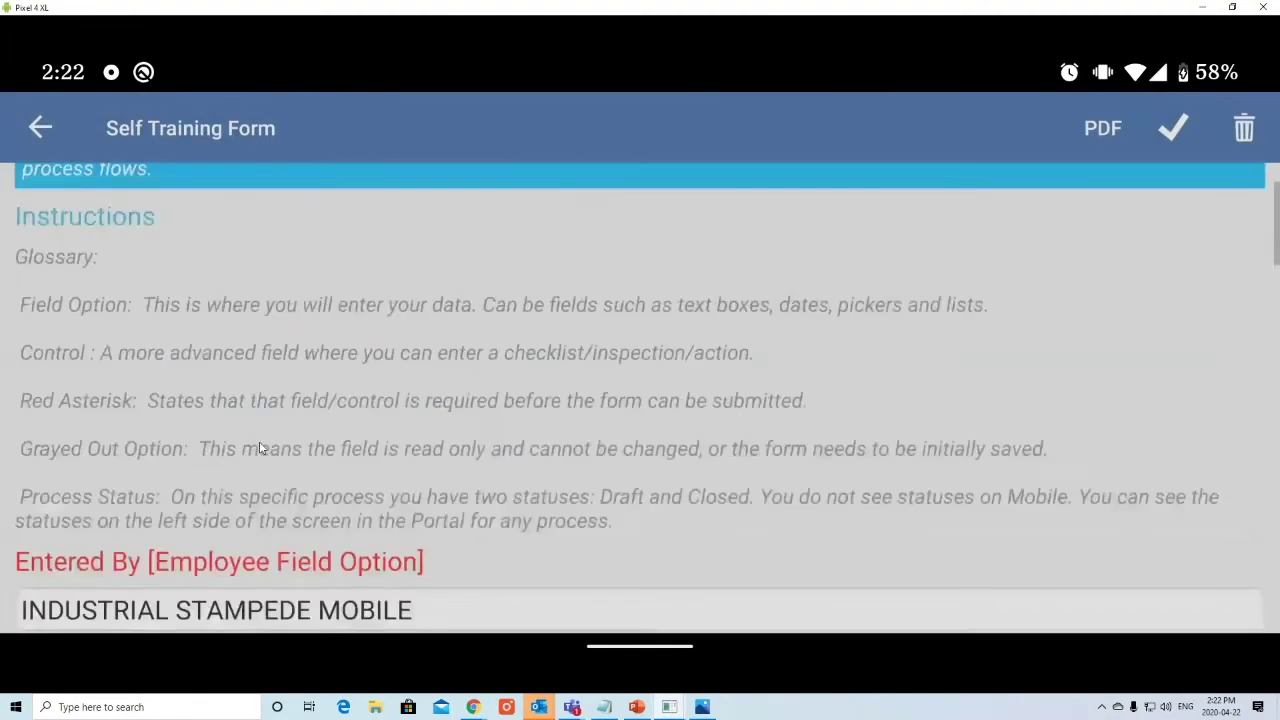
pyautogui.scroll(-2, 270, 443)
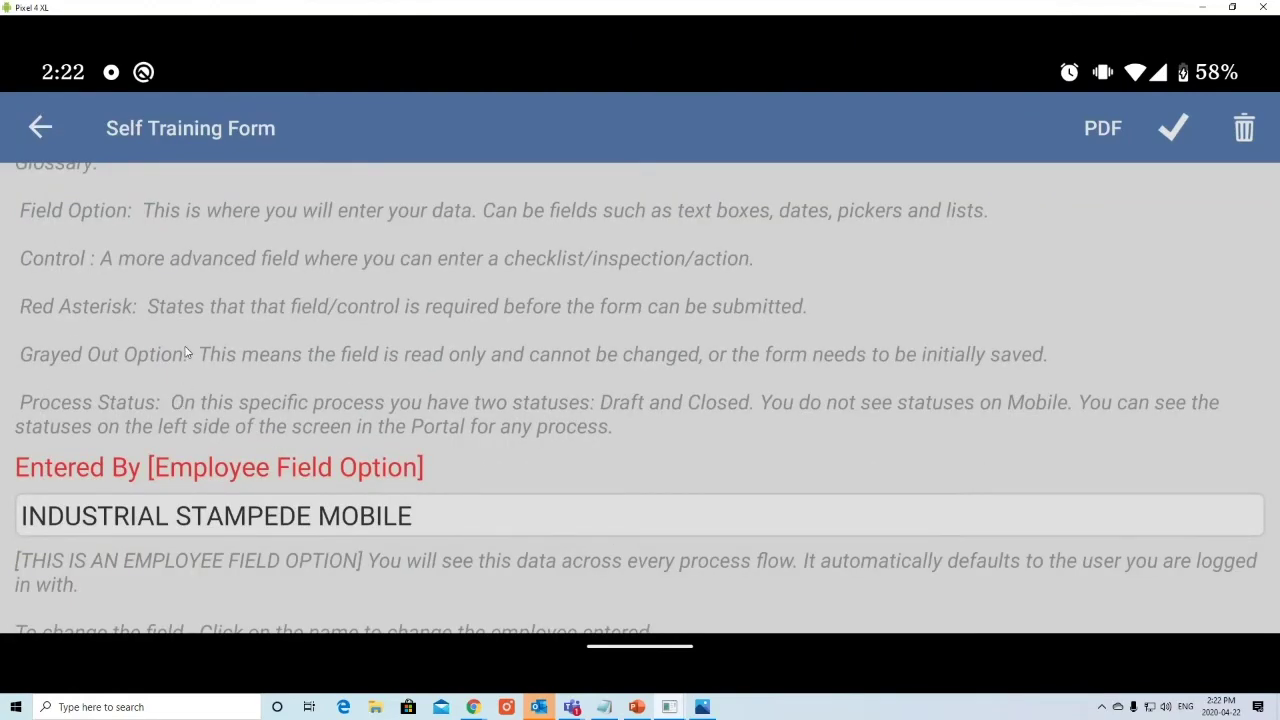
pyautogui.scroll(-10, 188, 357)
pyautogui.scroll(-4, 150, 430)
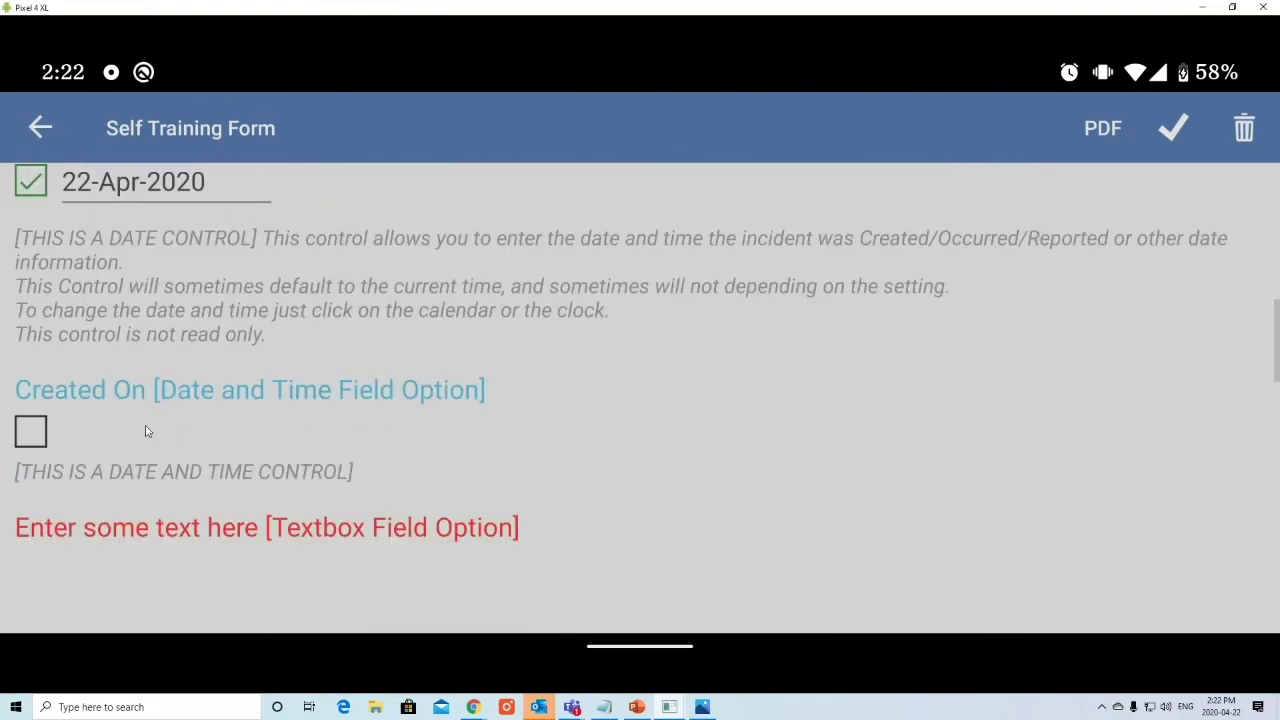
pyautogui.scroll(-4, 130, 398)
pyautogui.scroll(4, 129, 397)
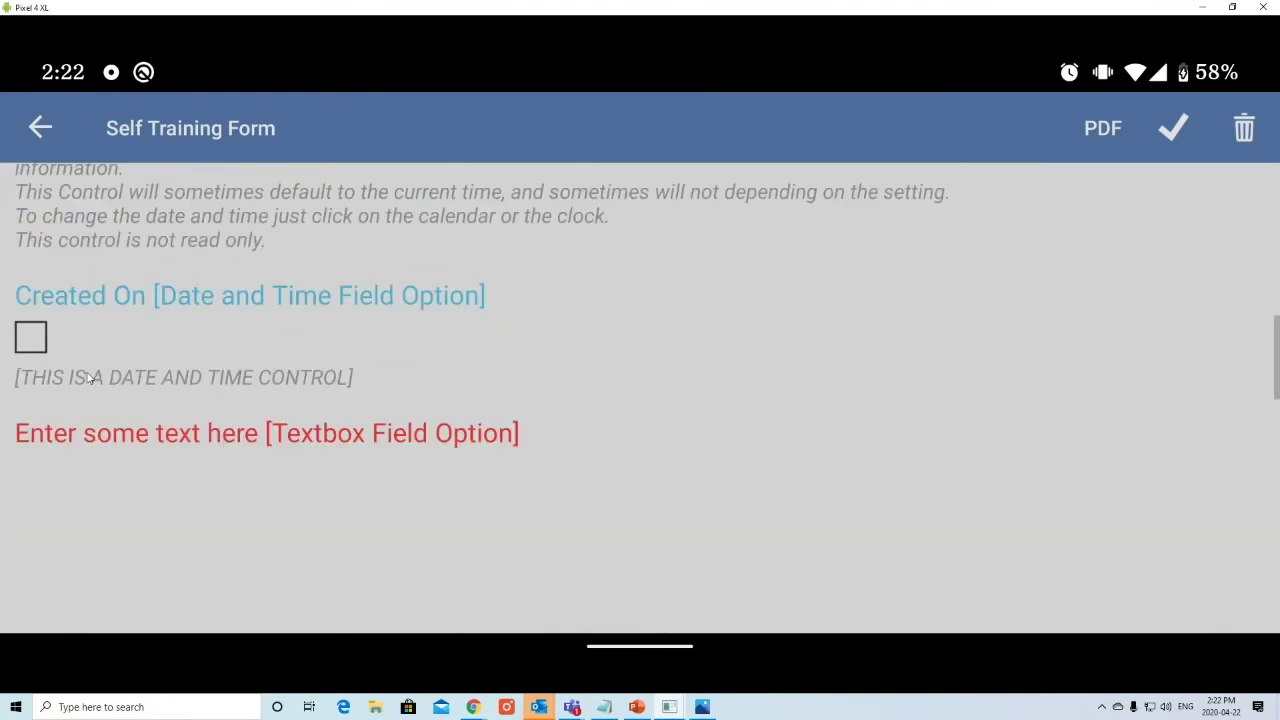
pyautogui.click(30, 340)
pyautogui.click(30, 352)
# Step: Scroll through the form to review the remaining unfilled required text and Yes/No fields
pyautogui.scroll(6, 134, 371)
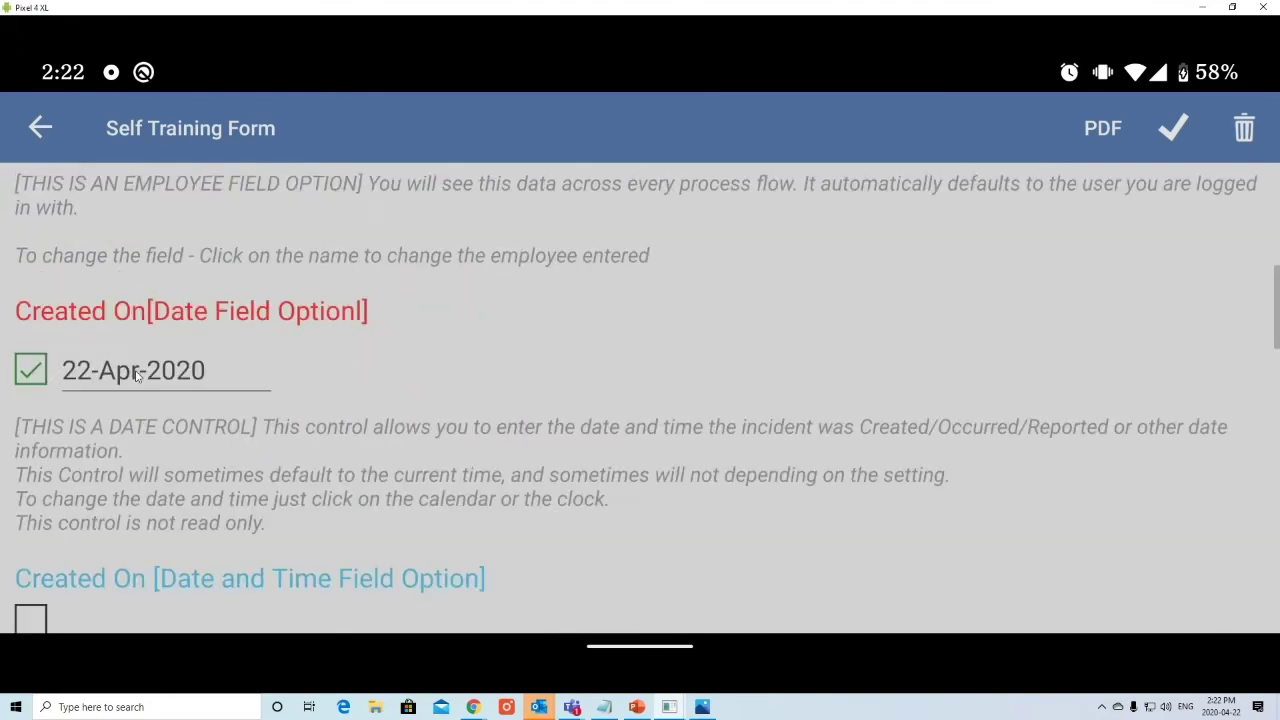
pyautogui.scroll(-20, 82, 390)
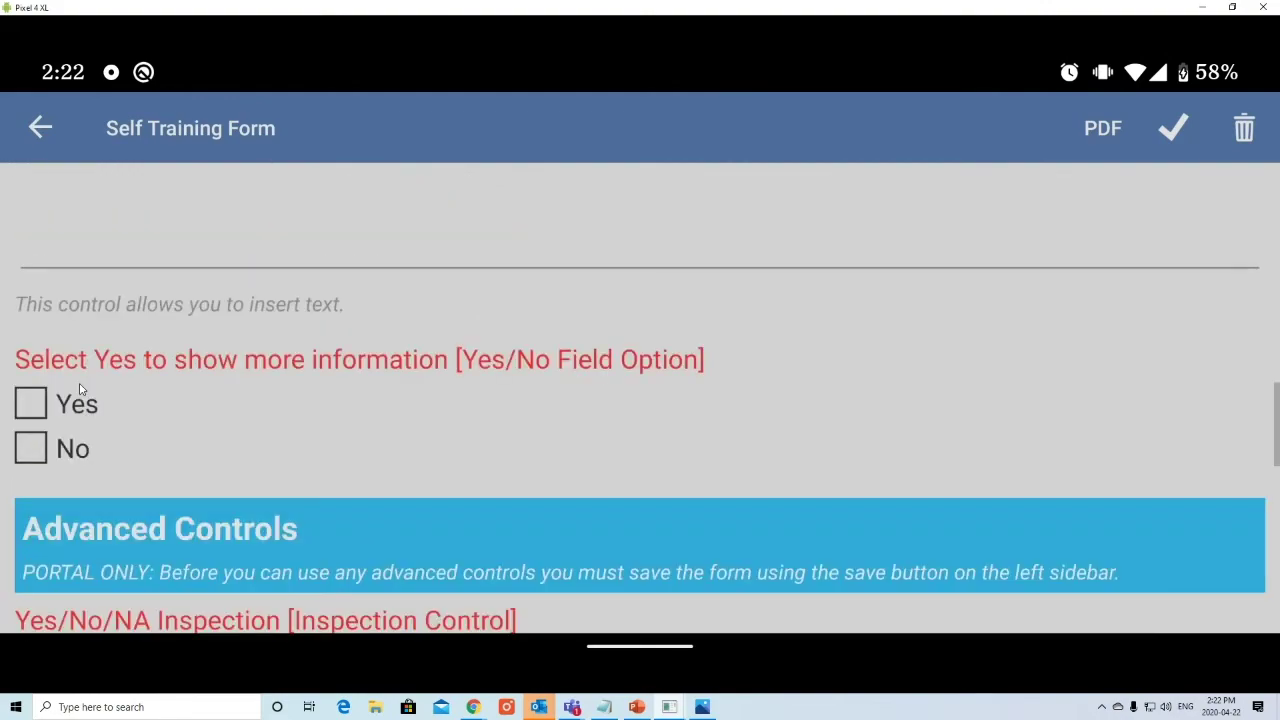
pyautogui.scroll(2, 130, 411)
pyautogui.scroll(-5, 143, 411)
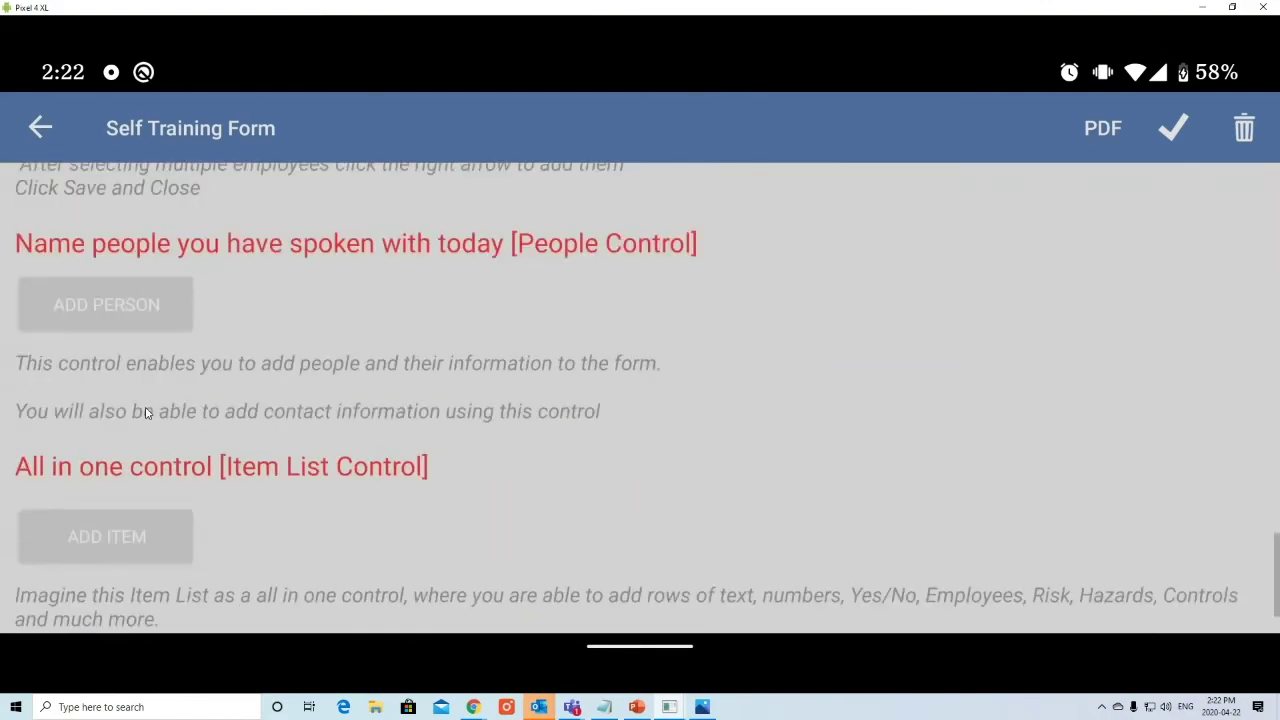
pyautogui.scroll(20, 146, 415)
pyautogui.scroll(10, 148, 414)
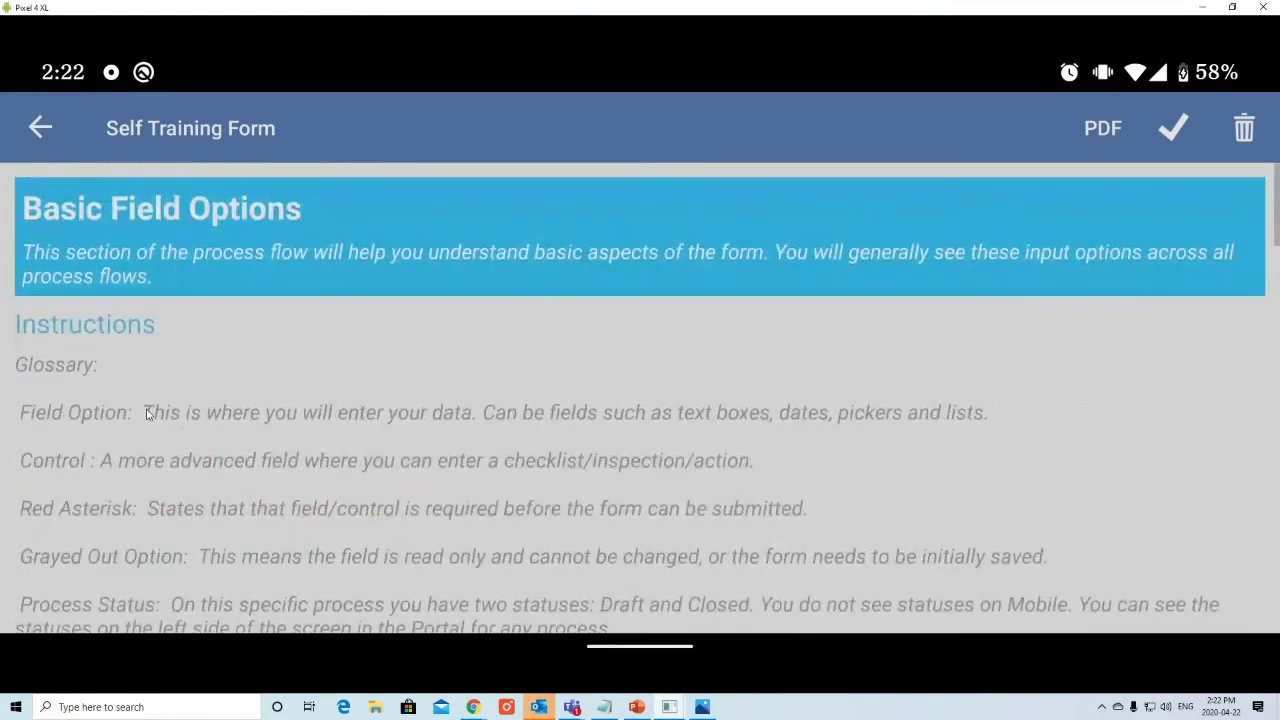
pyautogui.scroll(-10, 152, 414)
pyautogui.scroll(3, 234, 371)
pyautogui.scroll(-5, 240, 380)
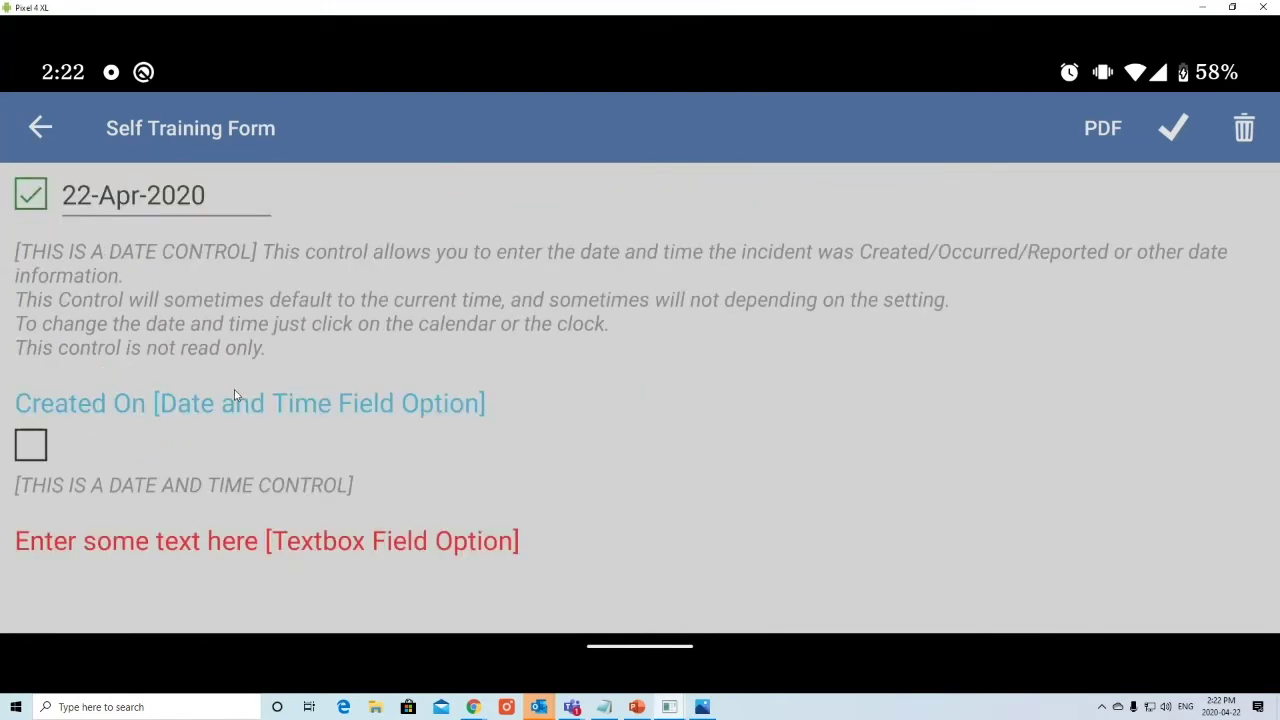
pyautogui.scroll(1, 236, 395)
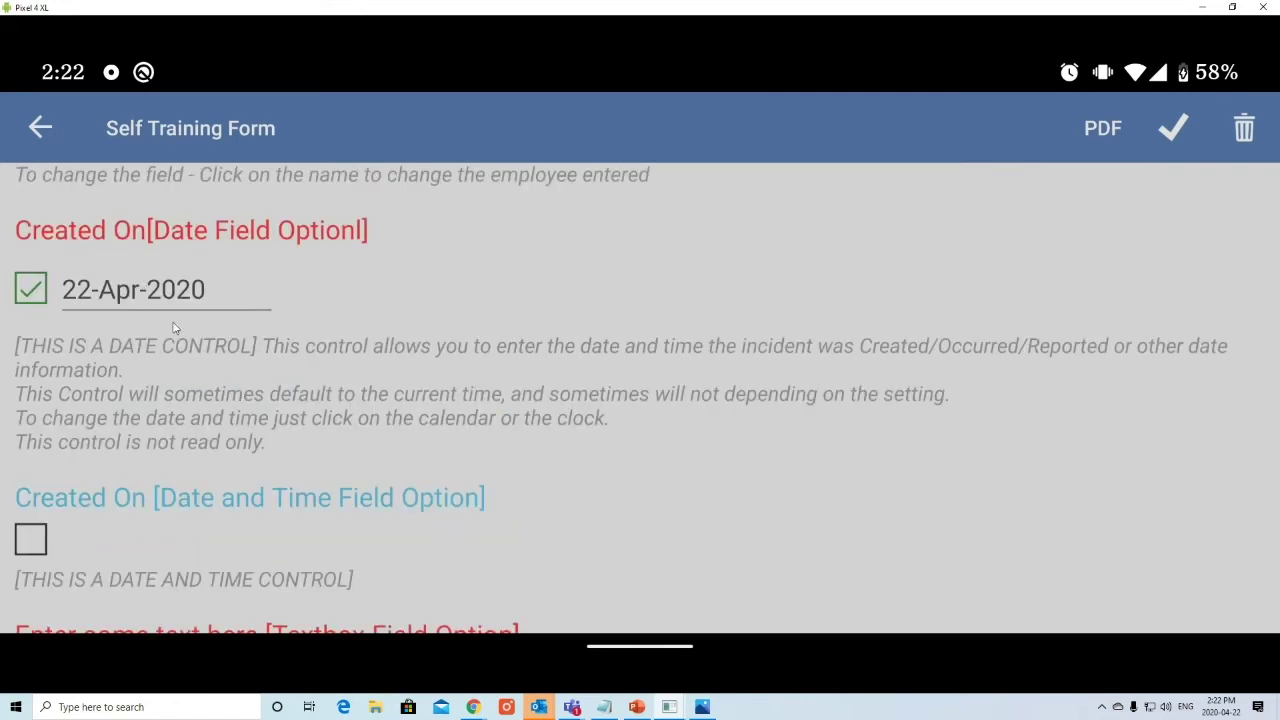
pyautogui.click(37, 543)
pyautogui.scroll(-1, 326, 439)
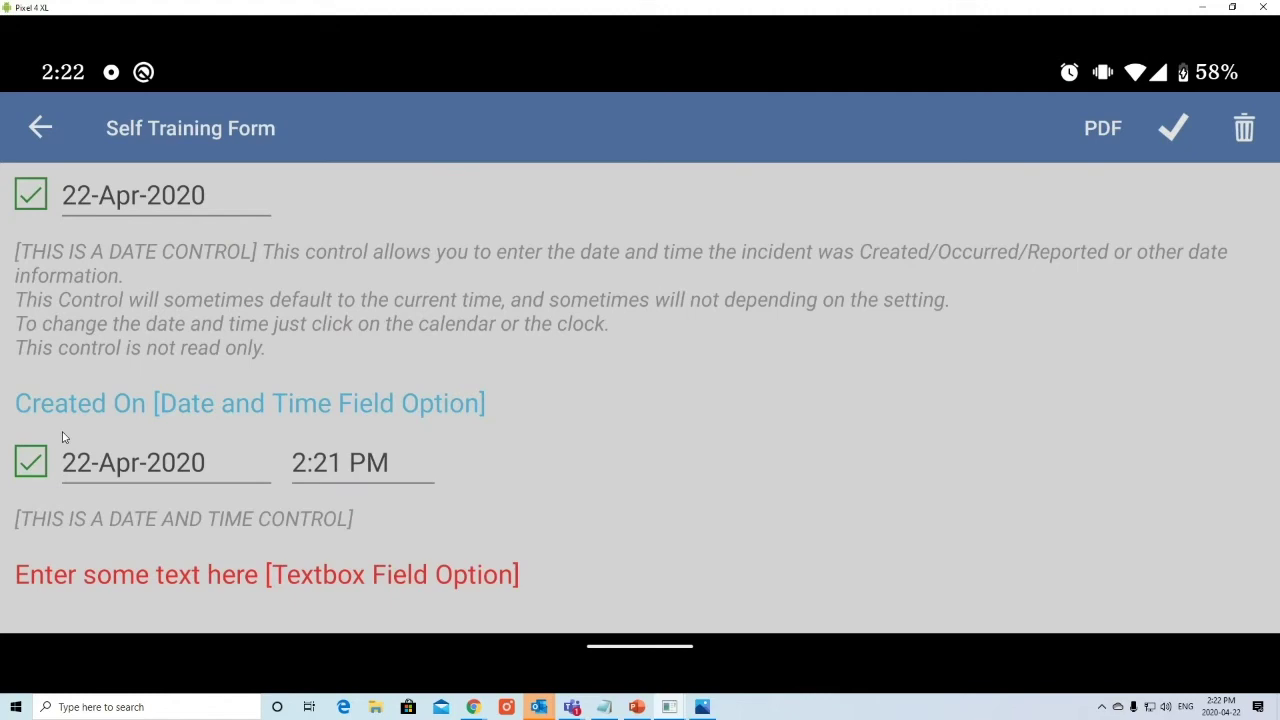
pyautogui.scroll(2, 380, 300)
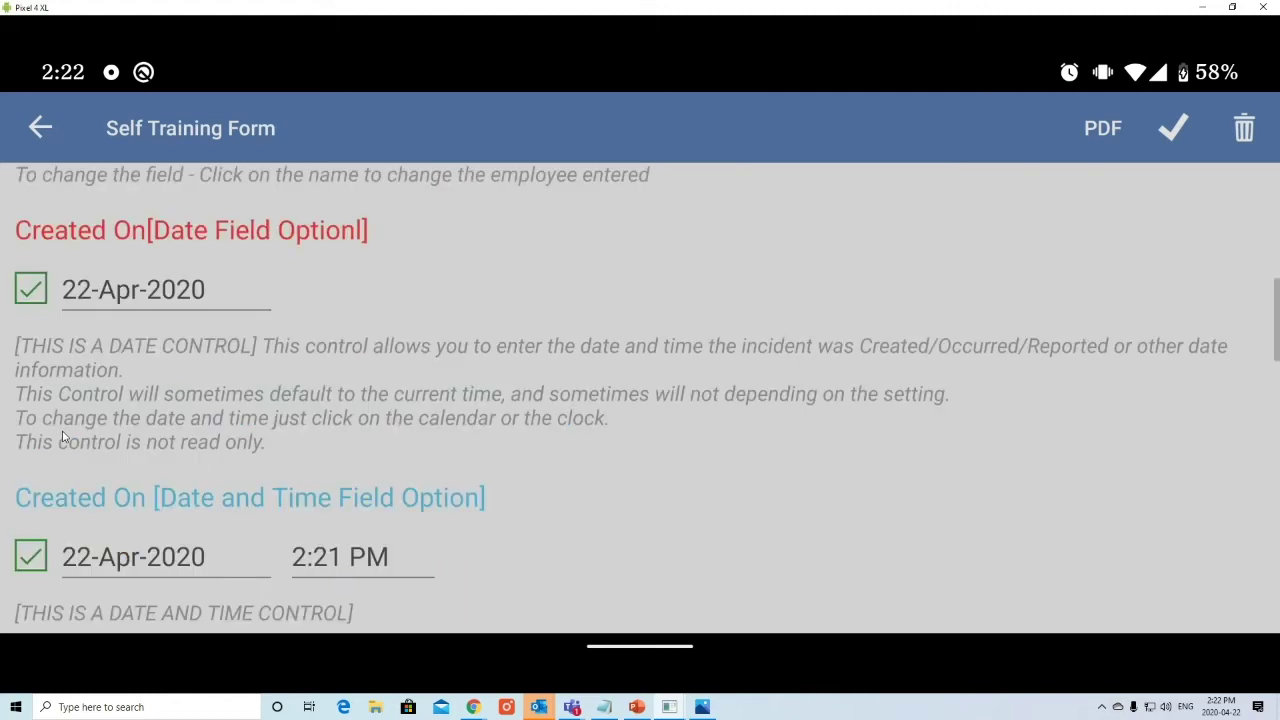
pyautogui.scroll(-3, 410, 388)
pyautogui.scroll(4, 410, 388)
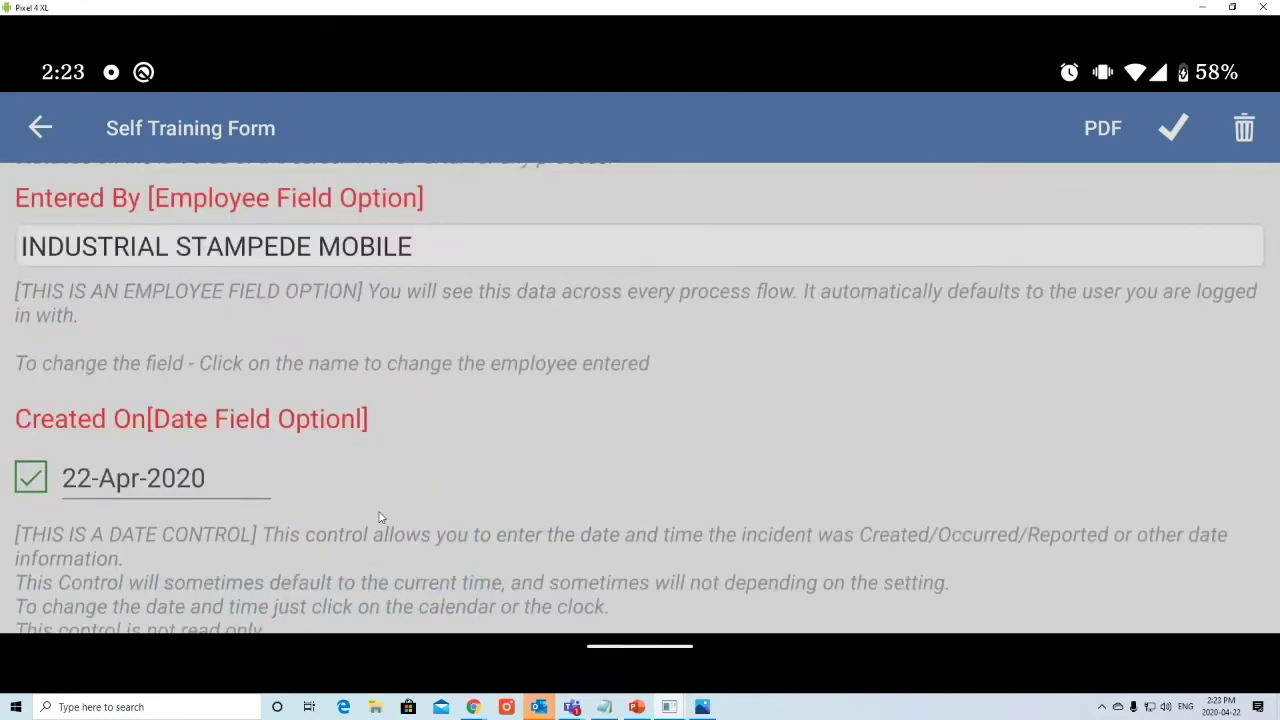
pyautogui.scroll(4, 380, 517)
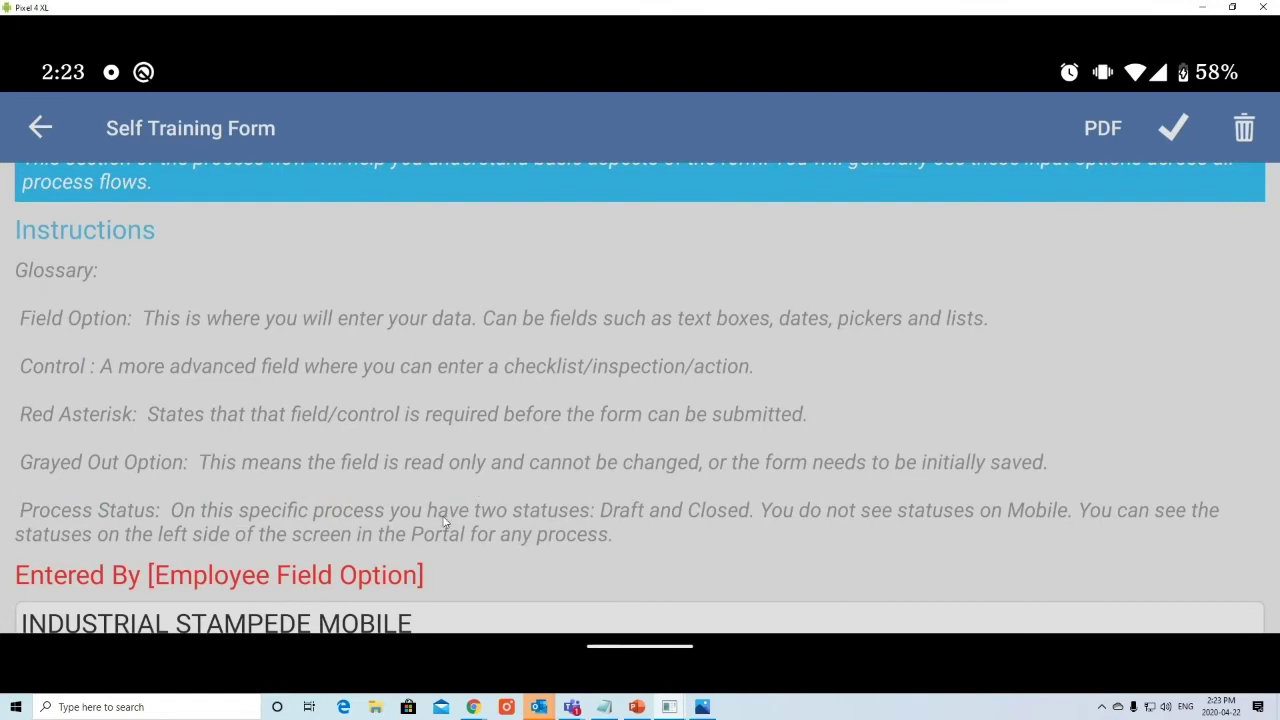
pyautogui.scroll(-2, 475, 506)
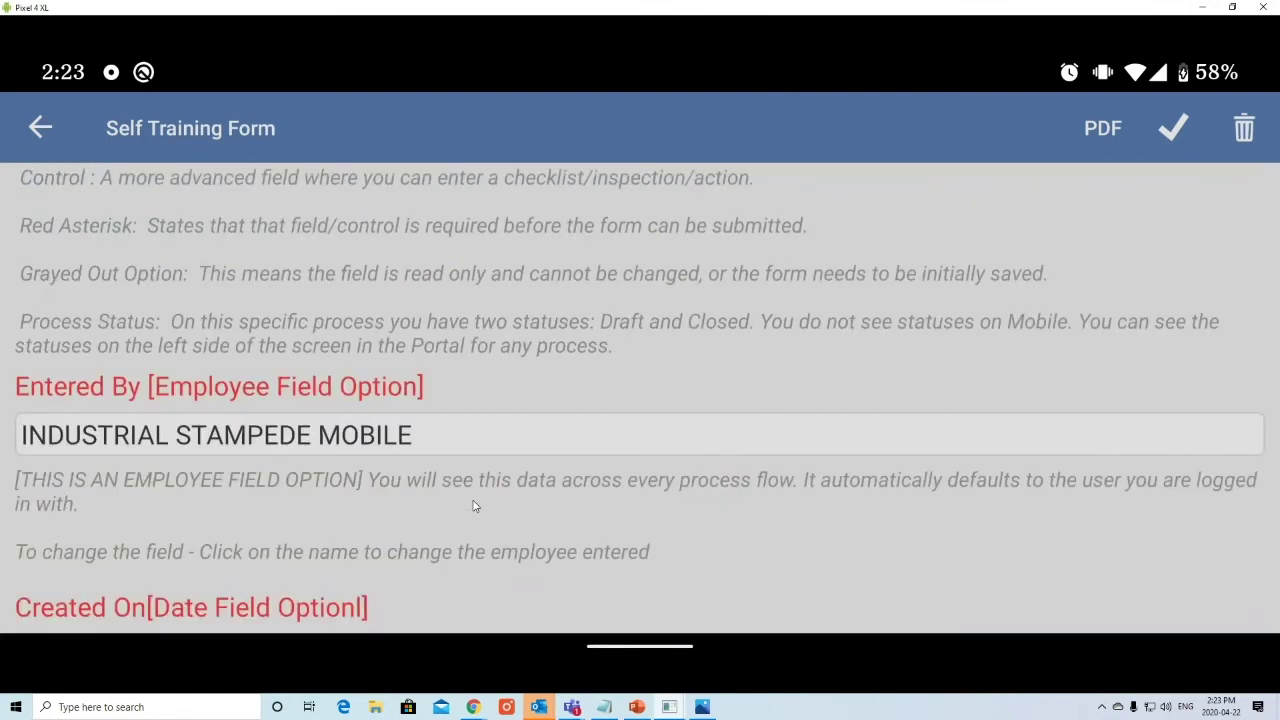
pyautogui.scroll(-2, 475, 506)
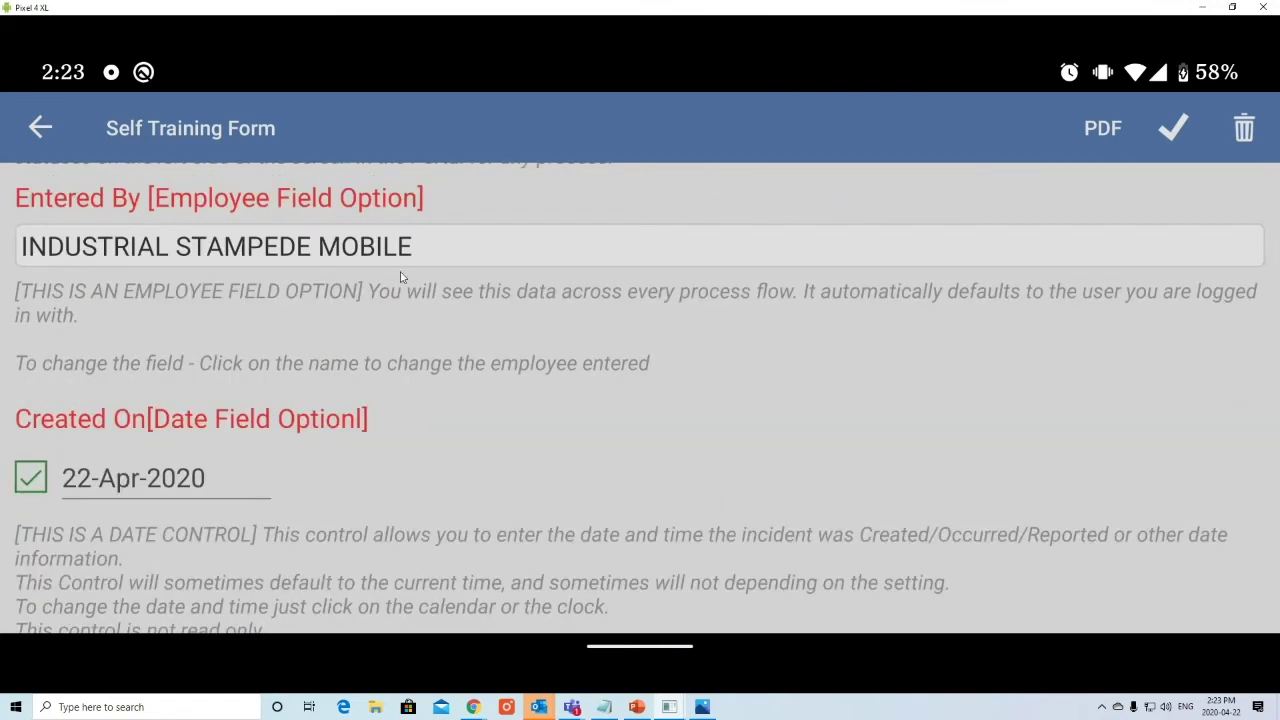
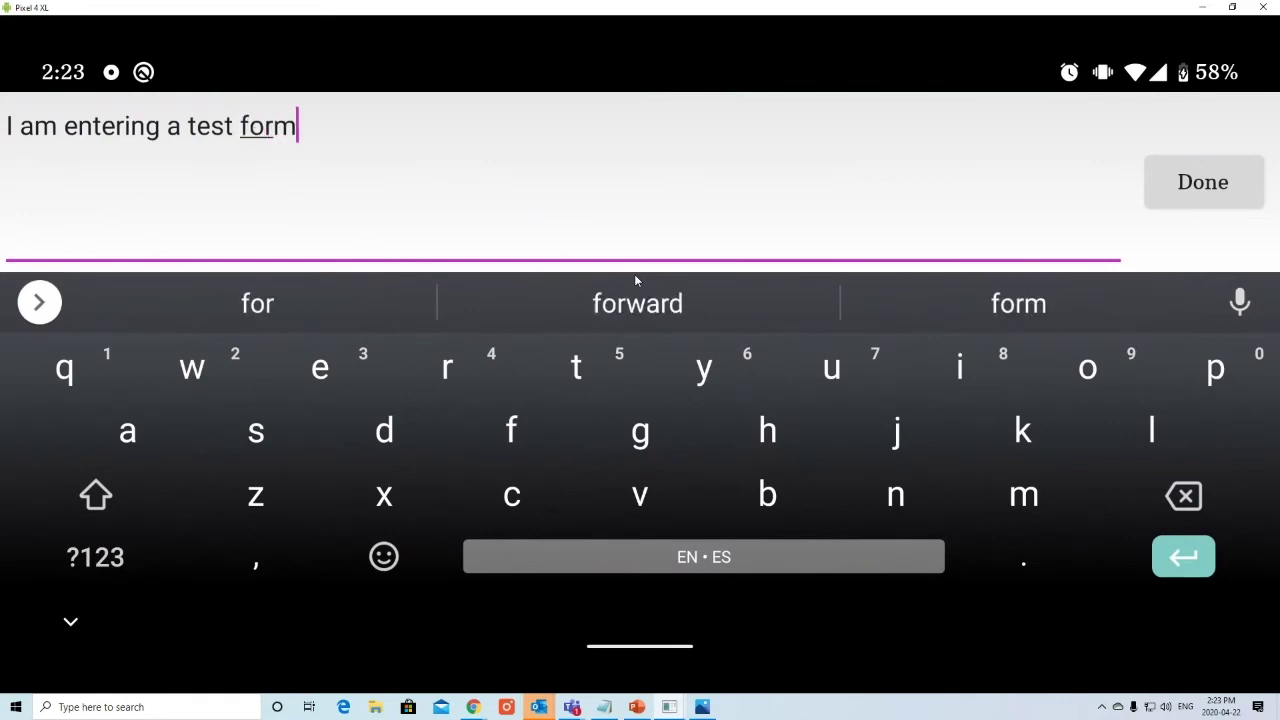
# Step: Finish the test sentence in the editor and return to the form
pyautogui.press('Return')
pyautogui.click(1182, 182)
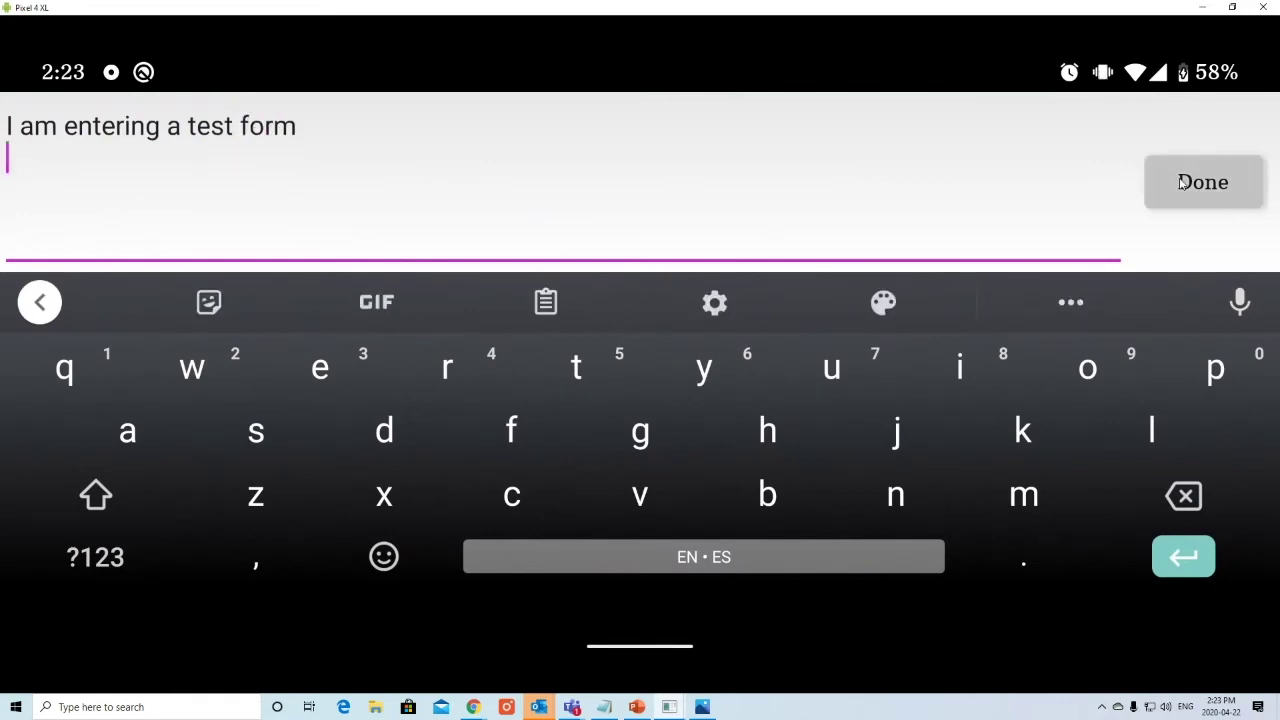
pyautogui.scroll(2, 410, 365)
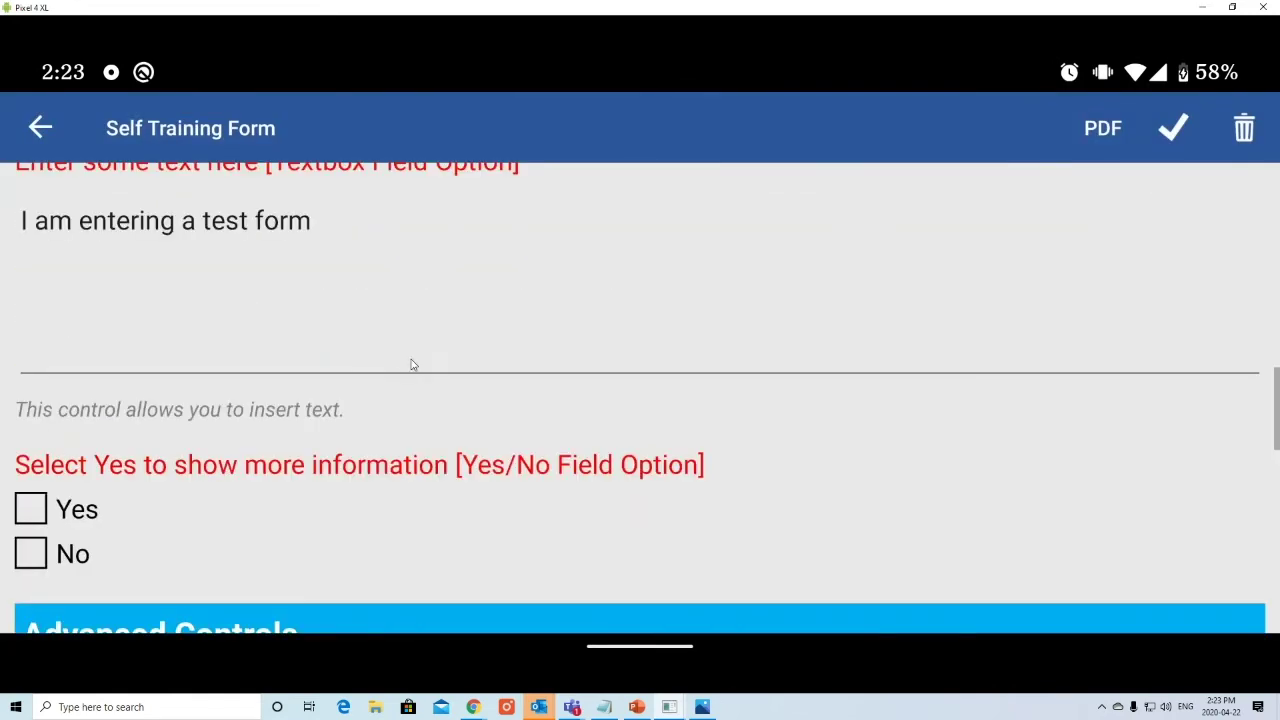
pyautogui.scroll(-1, 318, 320)
pyautogui.scroll(-1, 430, 413)
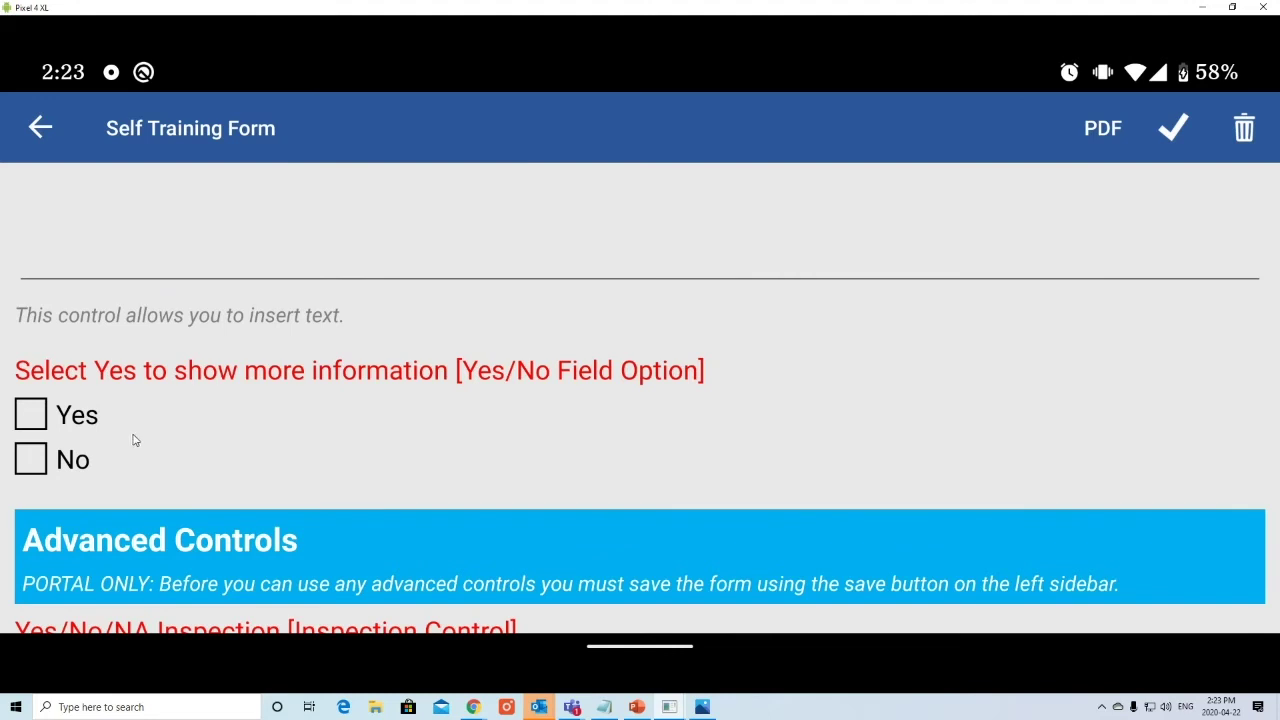
# Step: Answer 'Select Yes to show more information' No, then Yes, then back to No
pyautogui.click(34, 467)
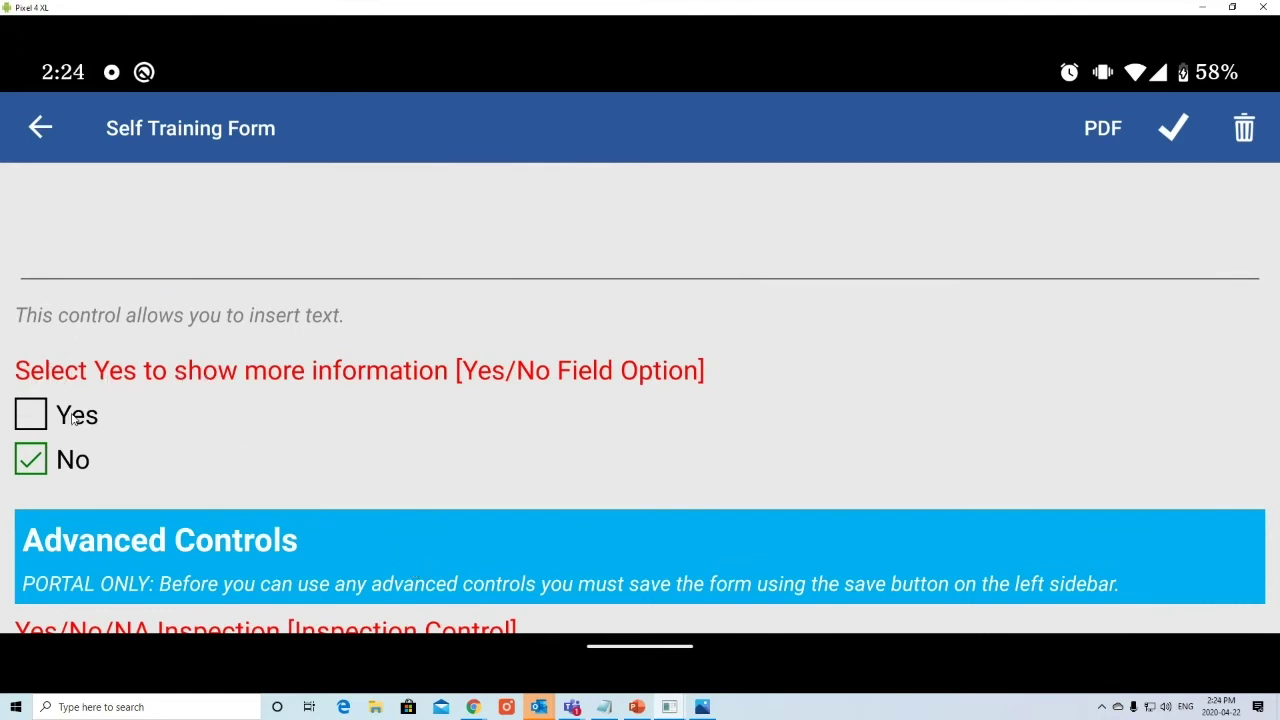
pyautogui.click(40, 416)
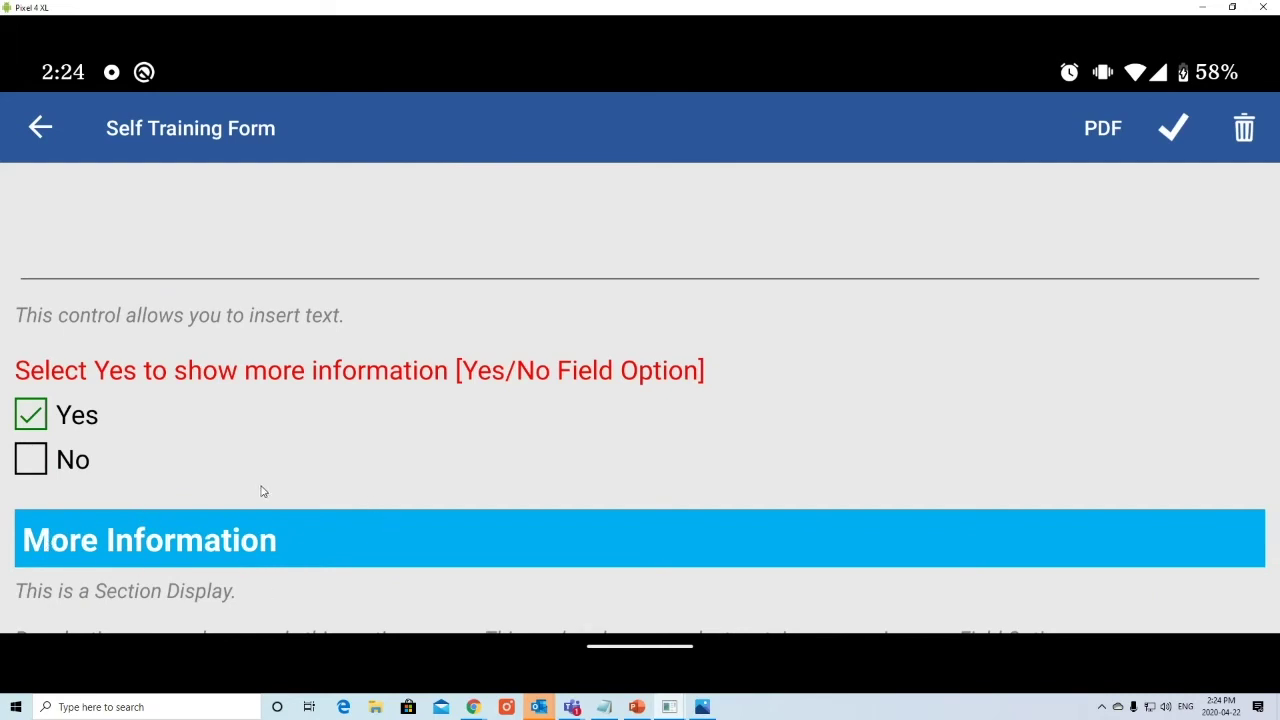
pyautogui.scroll(-4, 262, 491)
pyautogui.scroll(1, 250, 482)
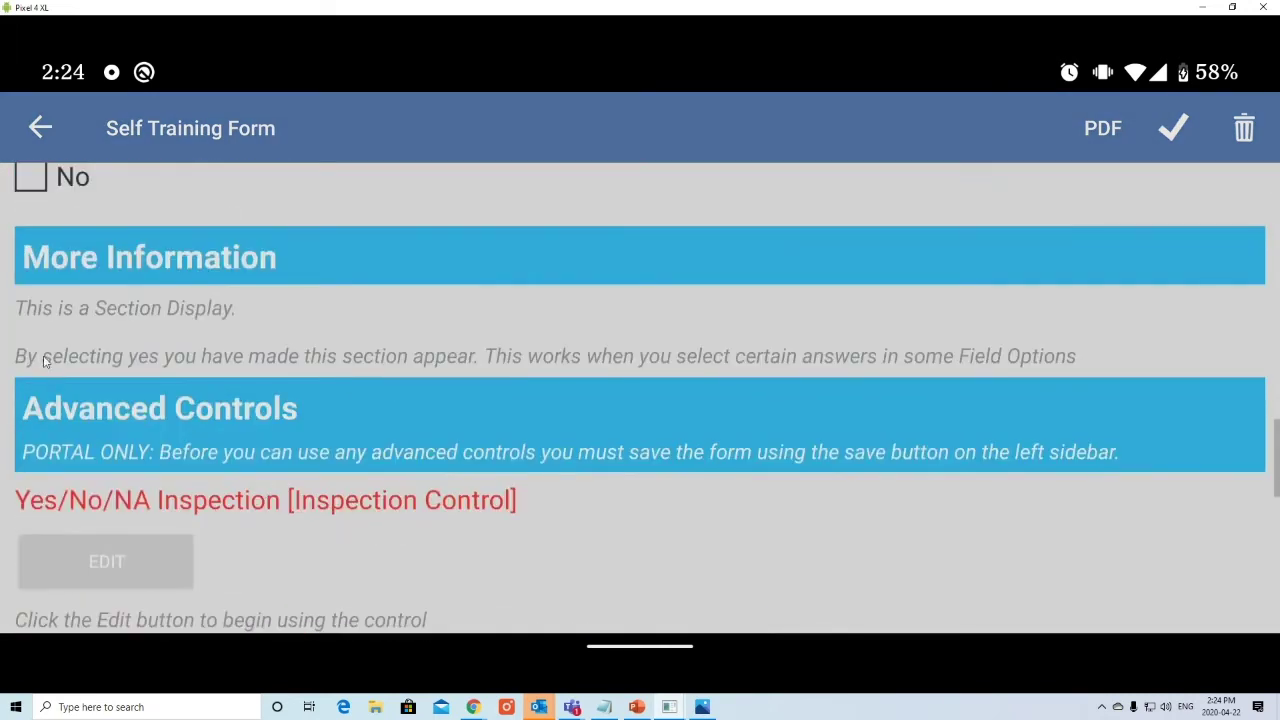
pyautogui.scroll(1, 692, 453)
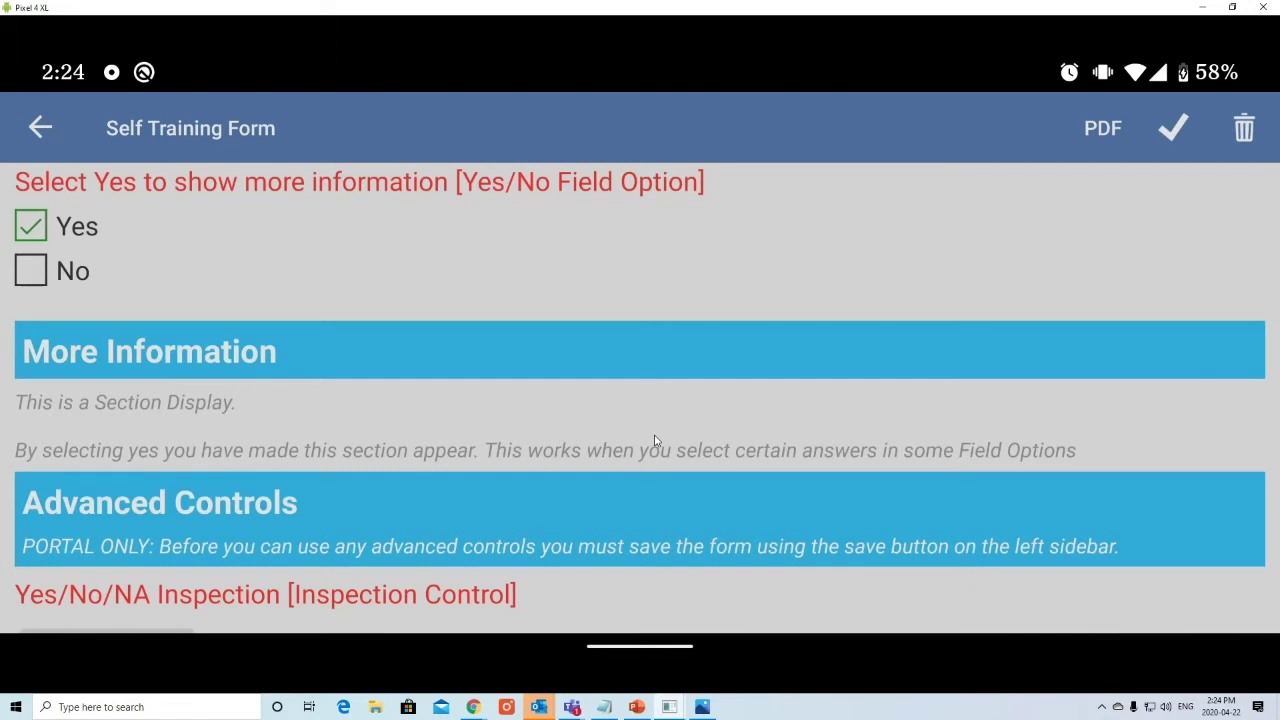
pyautogui.scroll(1, 607, 398)
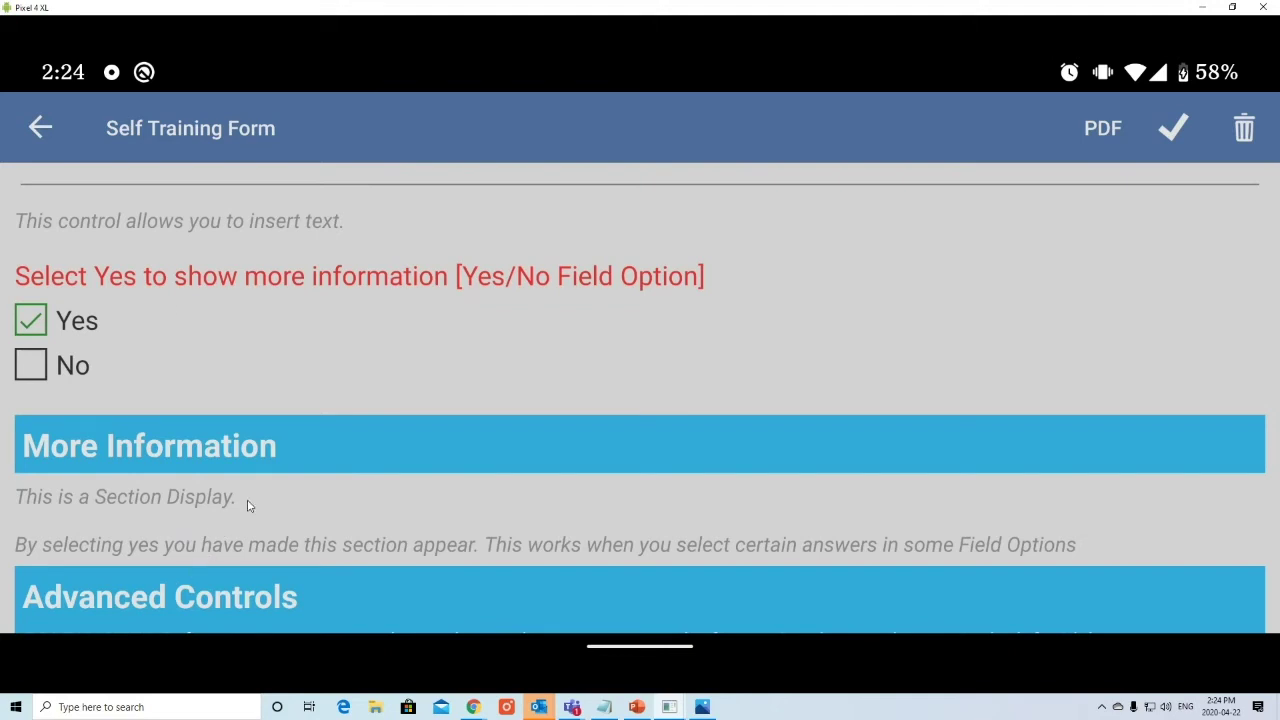
pyautogui.scroll(-2, 249, 506)
pyautogui.click(51, 275)
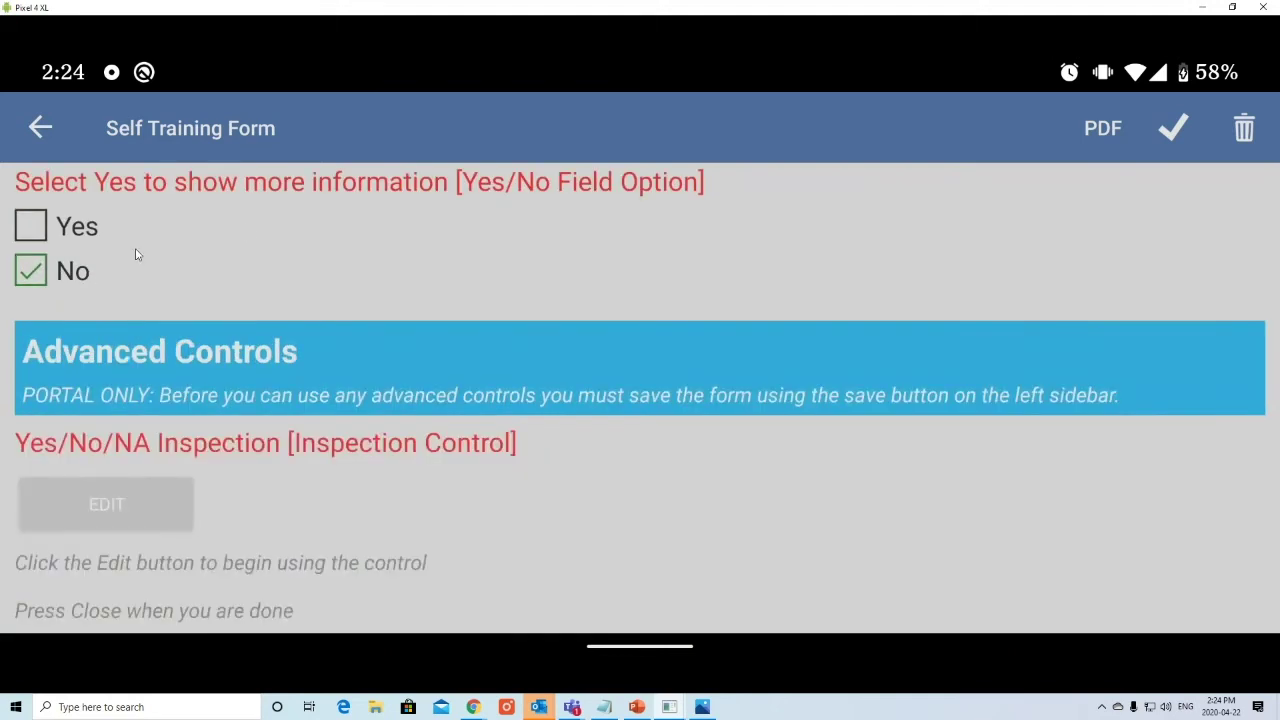
pyautogui.scroll(-2, 552, 233)
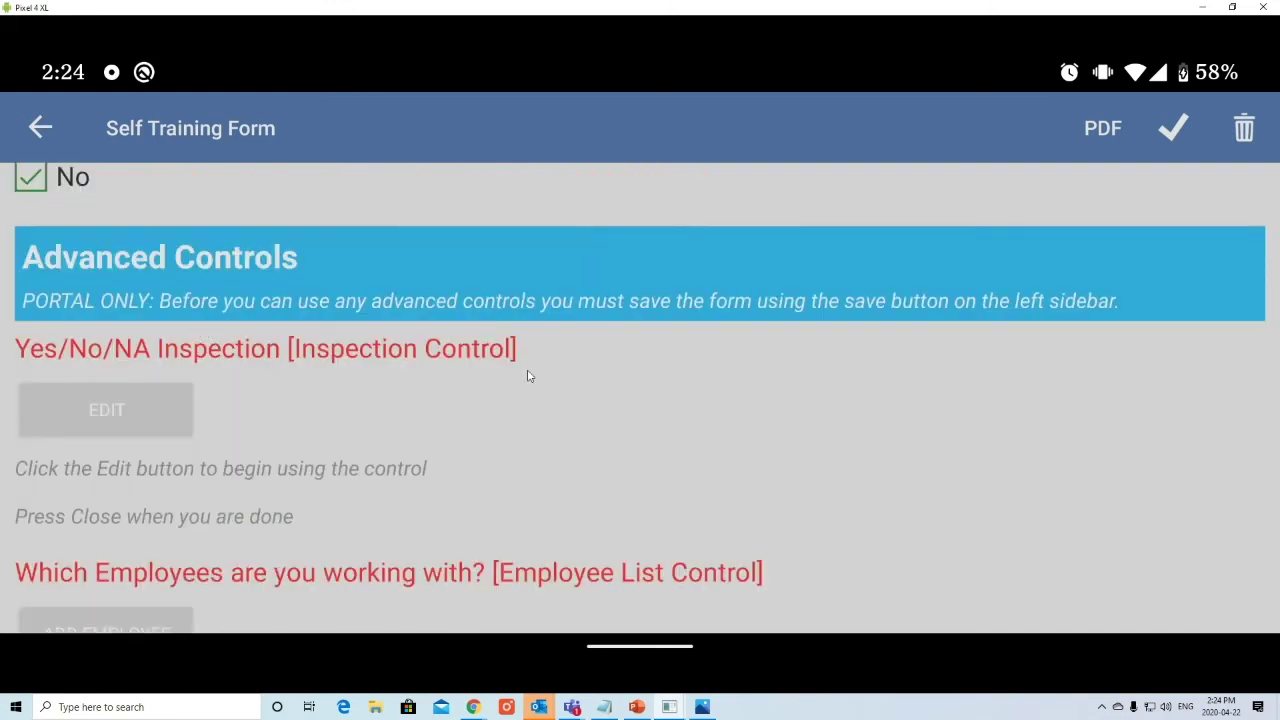
# Step: Mark Inspection Question #1 as N/A and Question #2 as No, then go back to the form
pyautogui.click(96, 420)
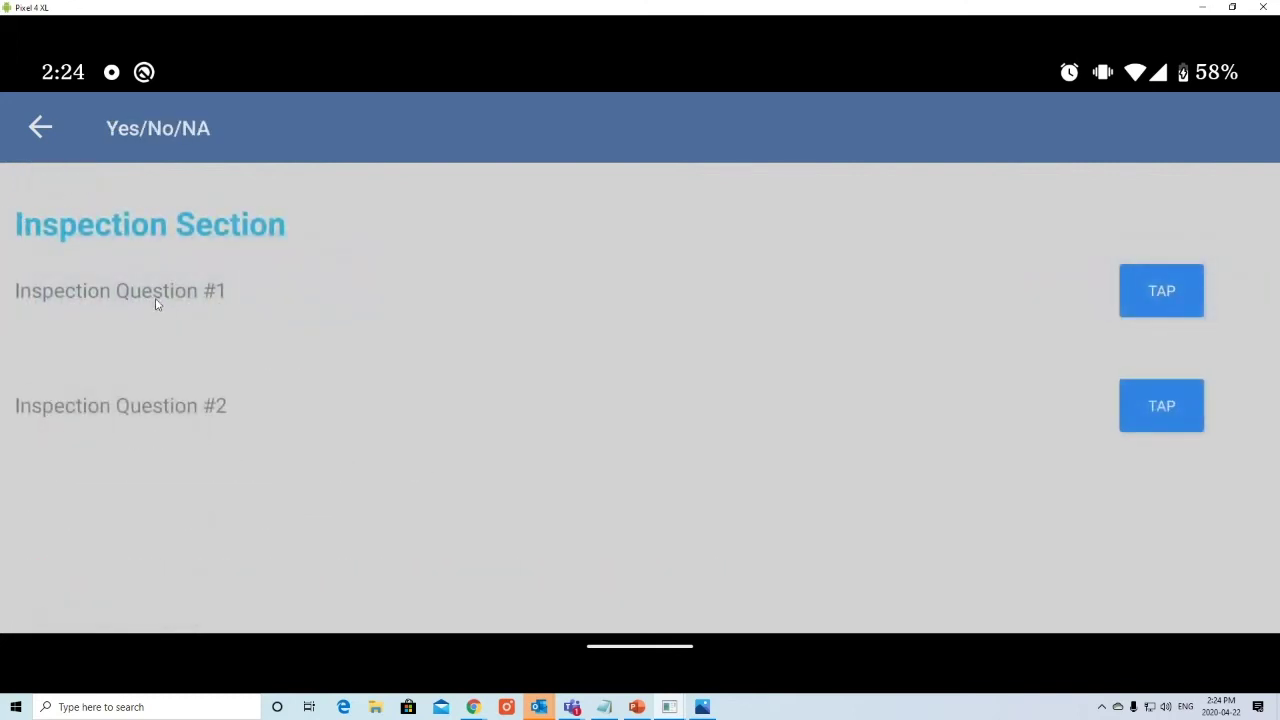
pyautogui.click(1162, 300)
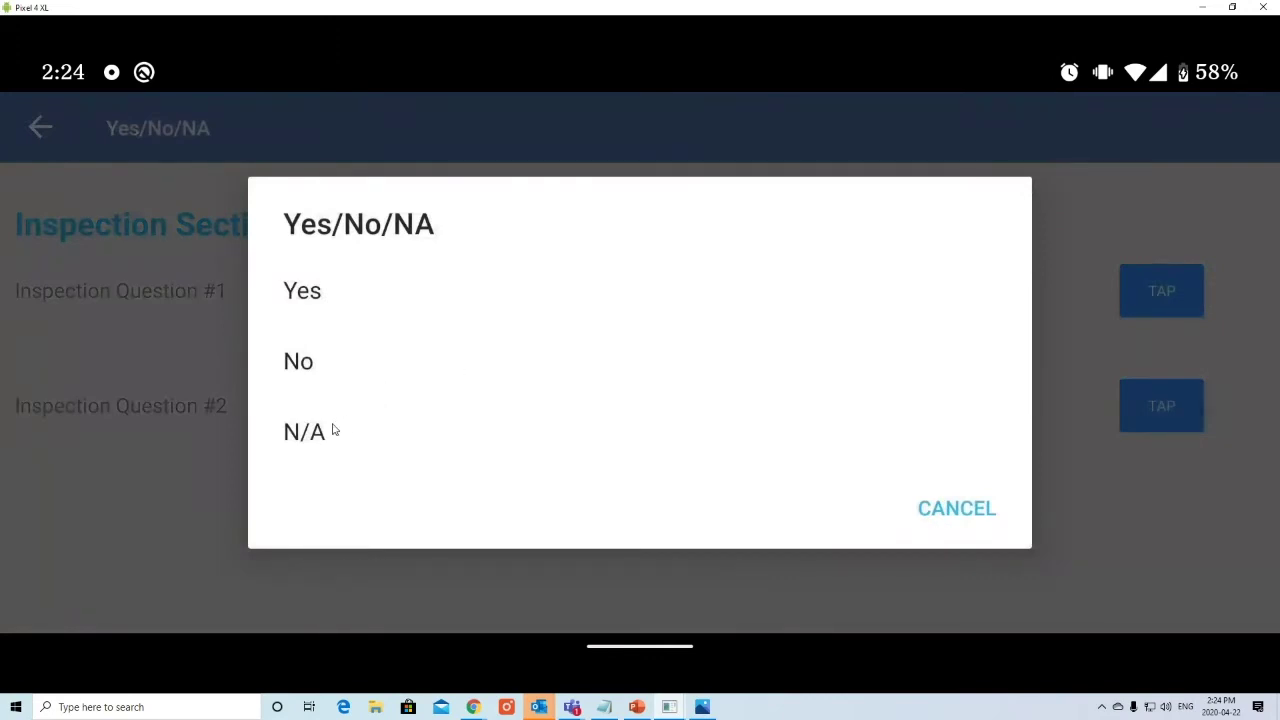
pyautogui.click(335, 430)
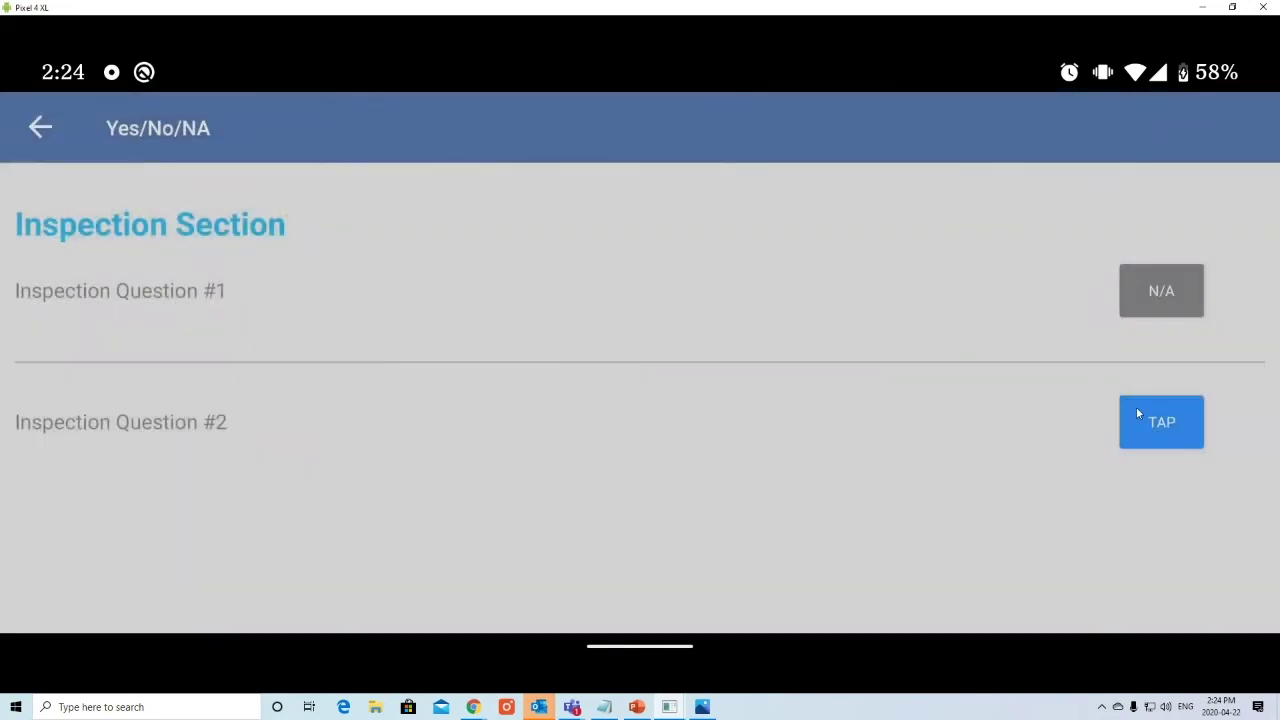
pyautogui.click(1163, 420)
pyautogui.click(531, 372)
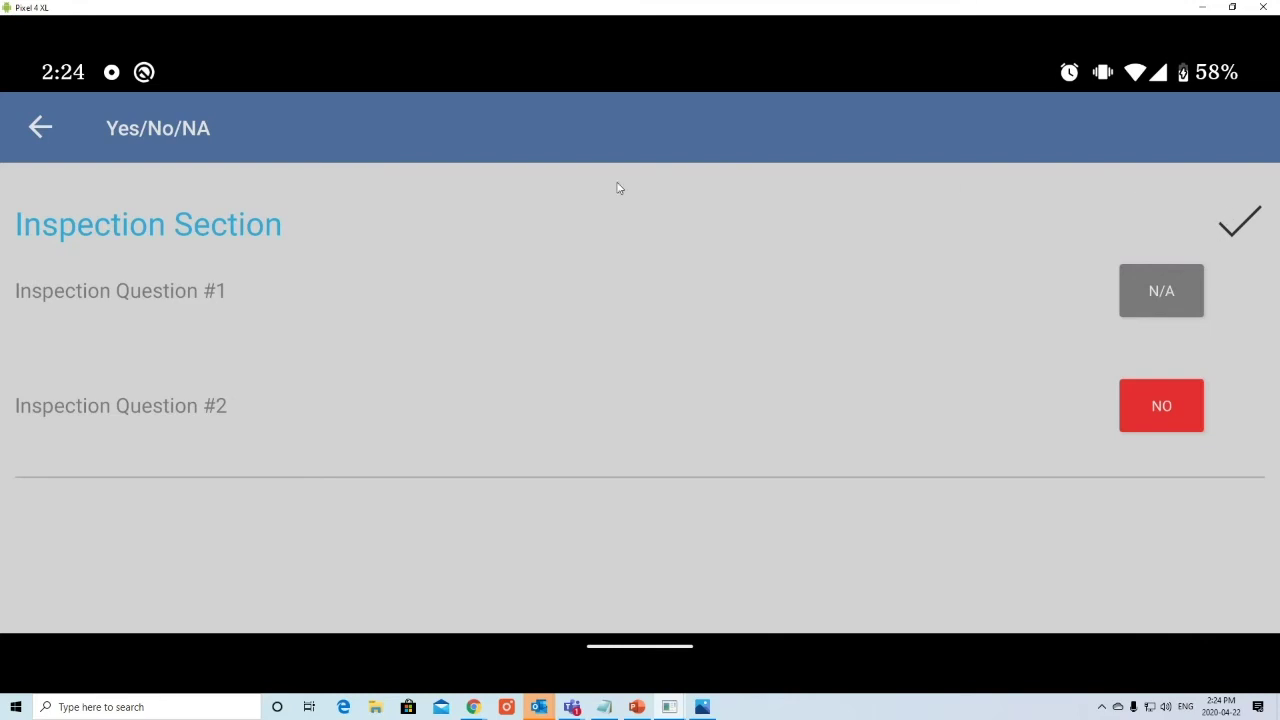
pyautogui.click(32, 140)
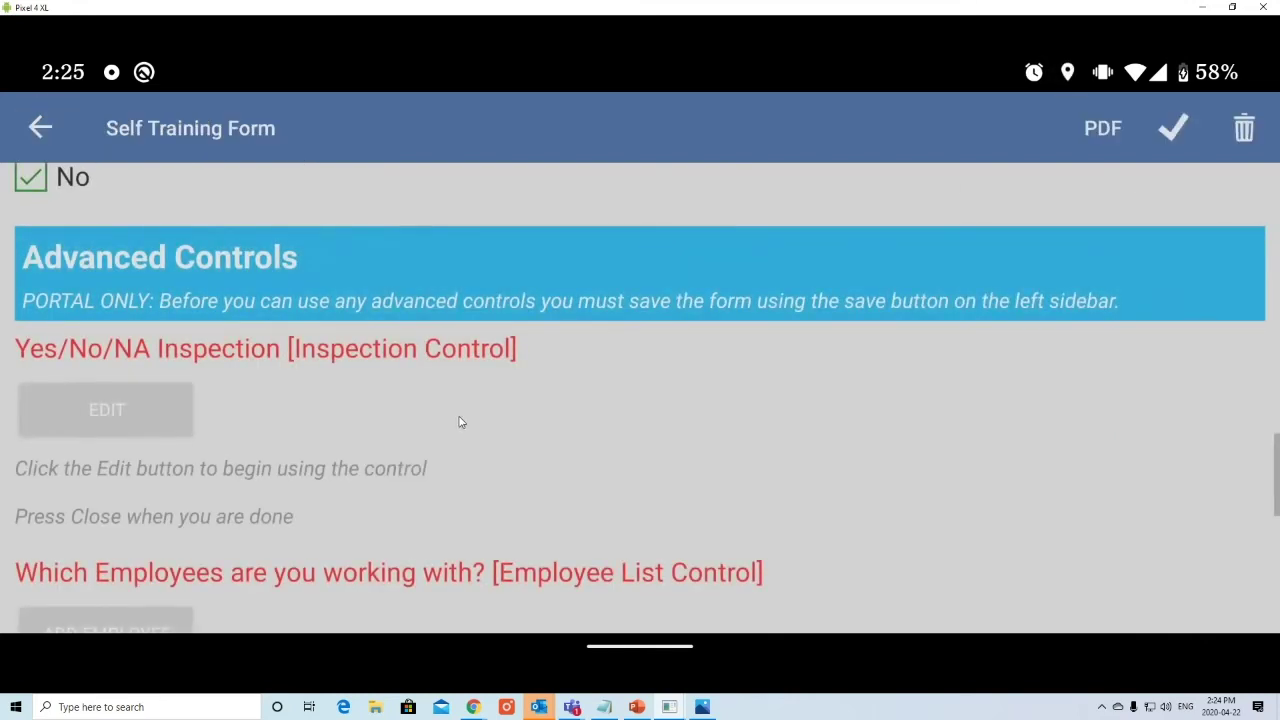
# Step: Check two employees in the Select list and add them to the working-with question
pyautogui.scroll(-5, 405, 425)
pyautogui.scroll(3, 409, 426)
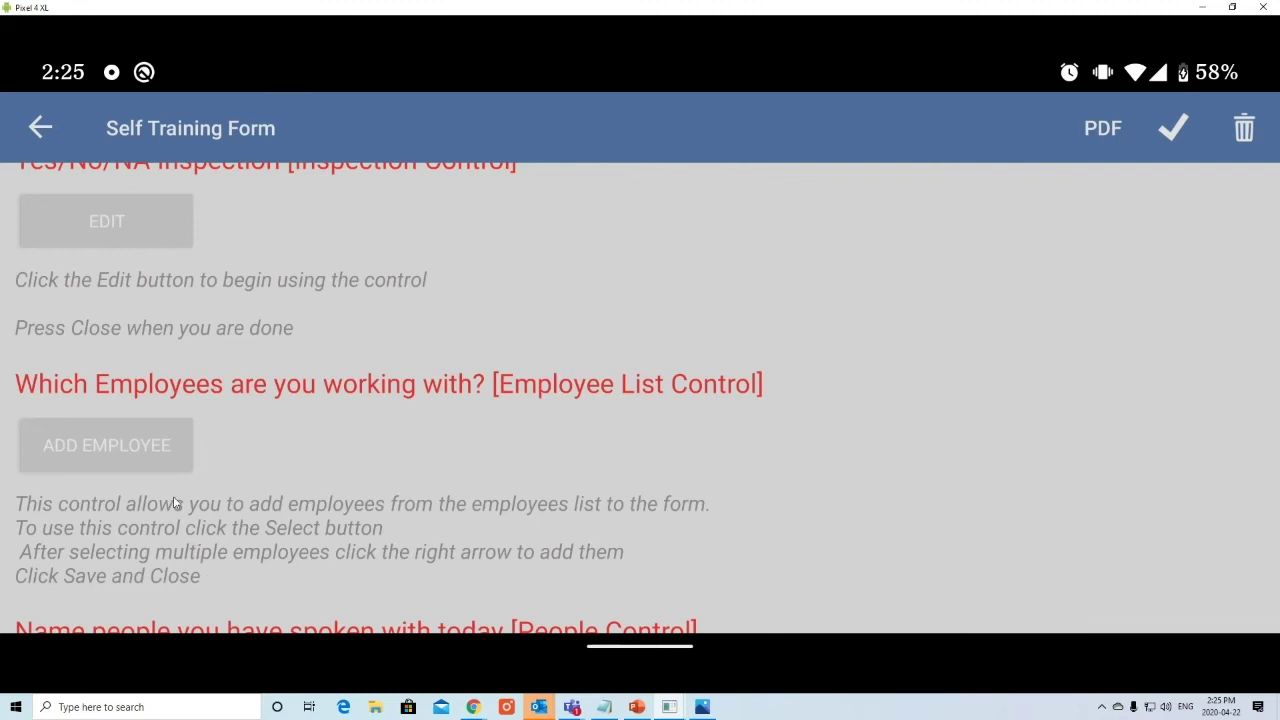
pyautogui.click(153, 449)
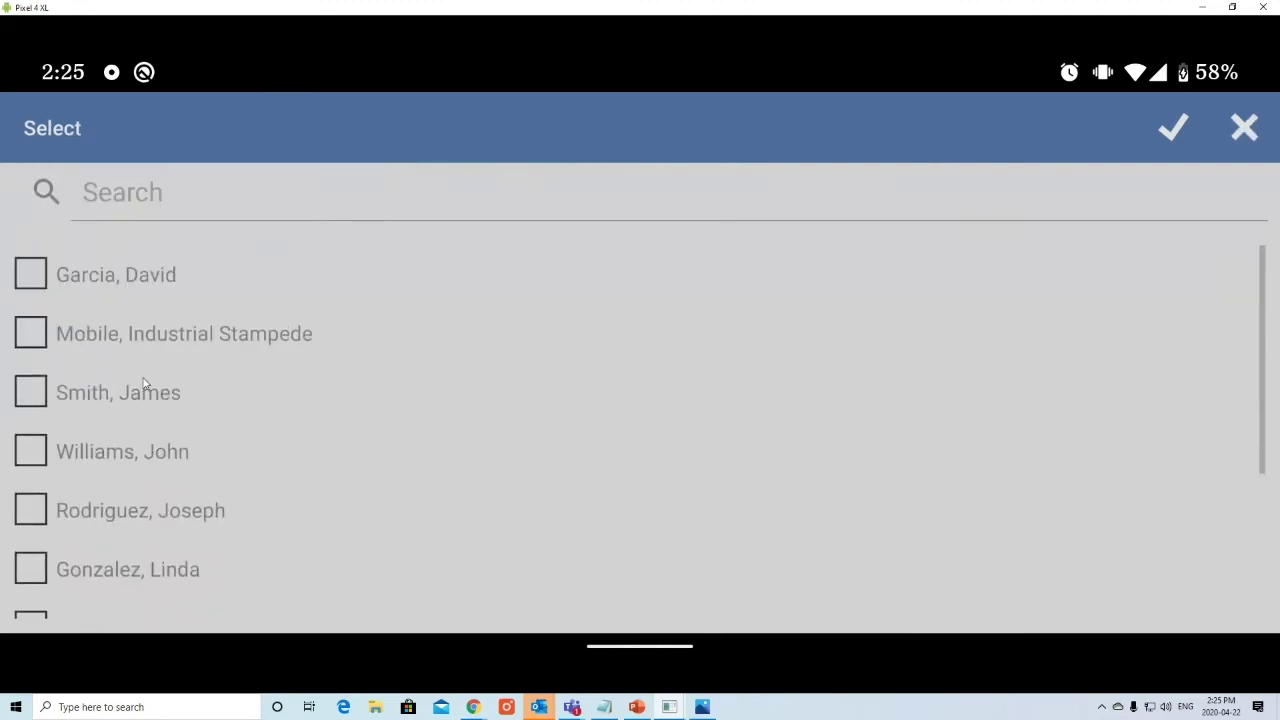
pyautogui.click(32, 517)
pyautogui.scroll(-1, 137, 497)
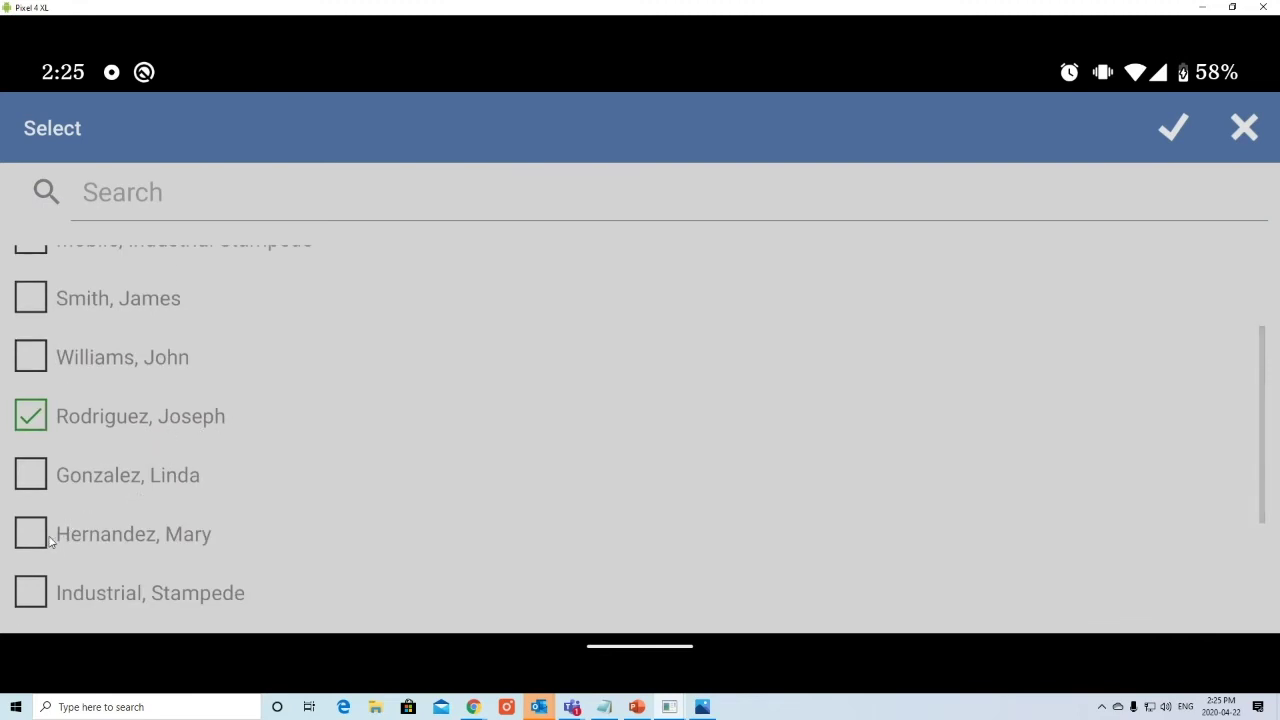
pyautogui.click(27, 317)
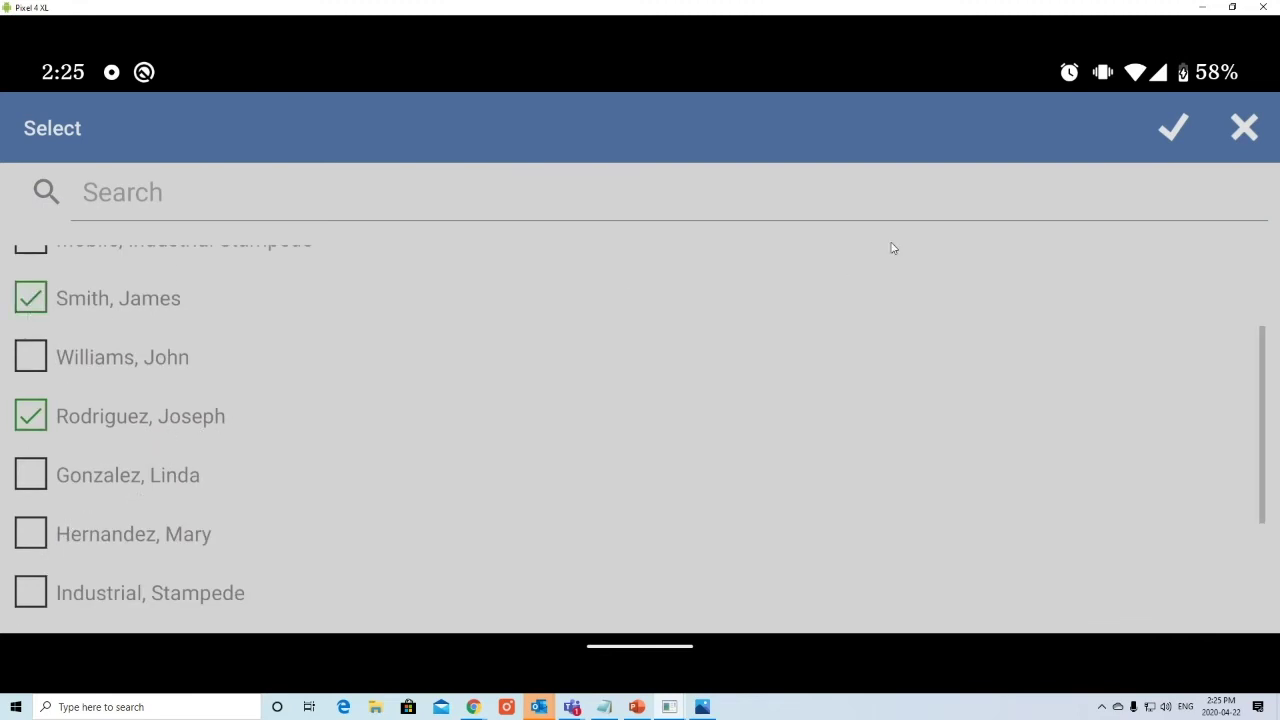
pyautogui.click(1172, 130)
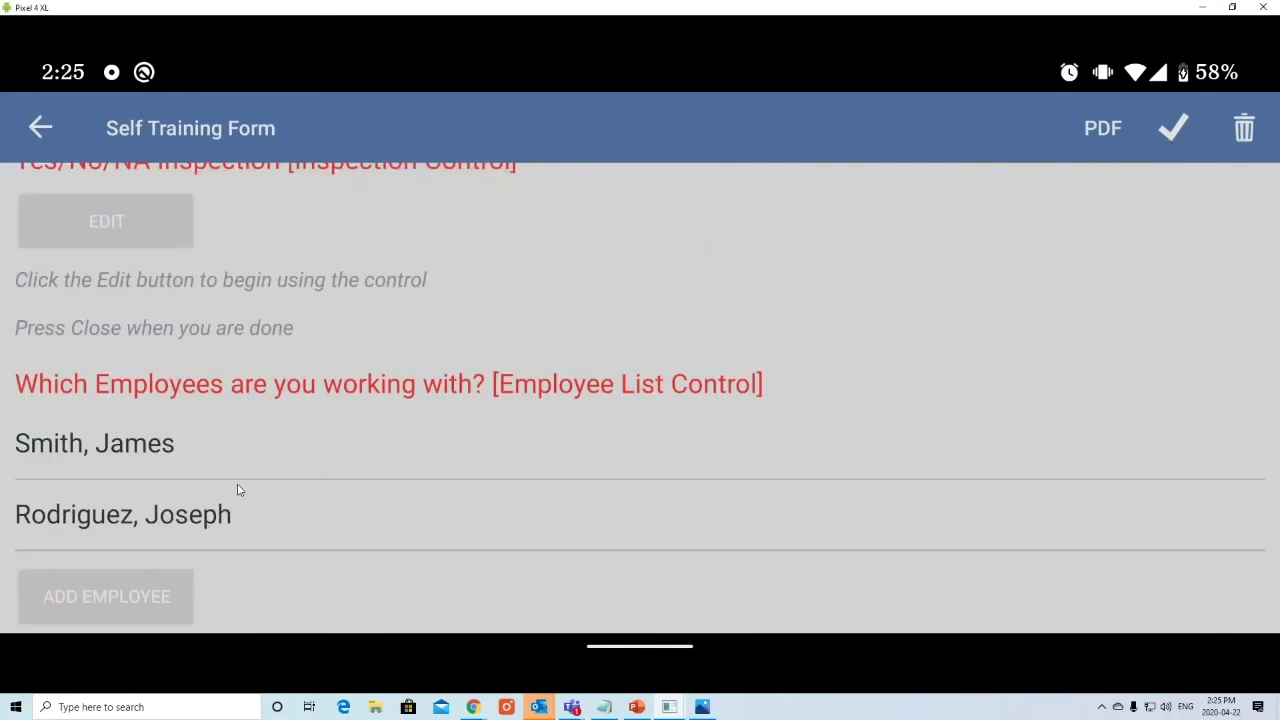
pyautogui.scroll(-3, 263, 480)
pyautogui.scroll(-3, 263, 480)
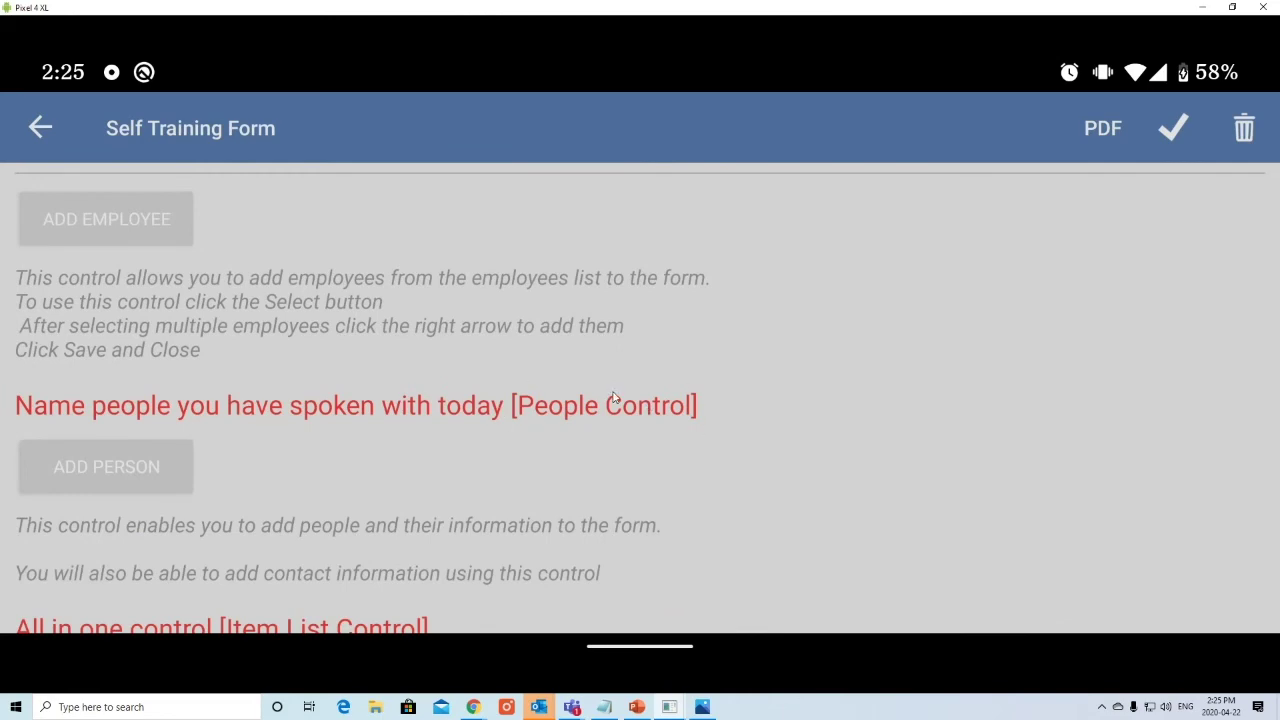
pyautogui.scroll(3, 615, 402)
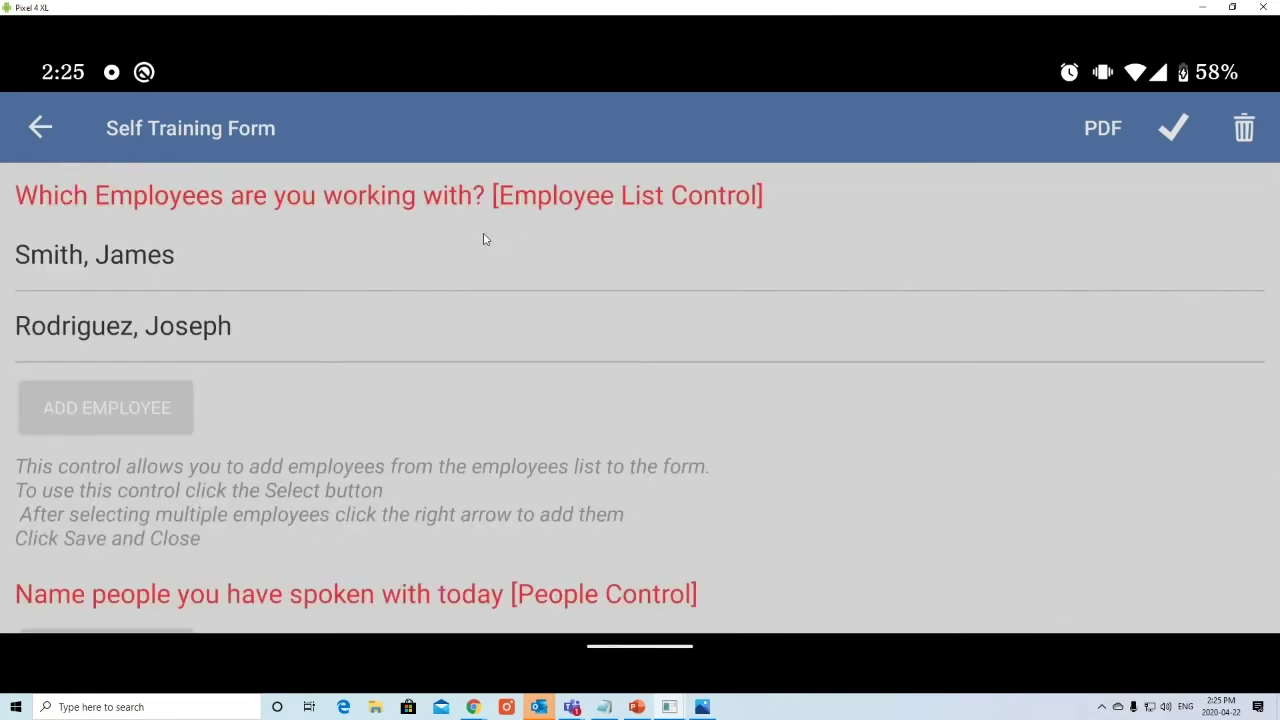
pyautogui.scroll(-4, 405, 405)
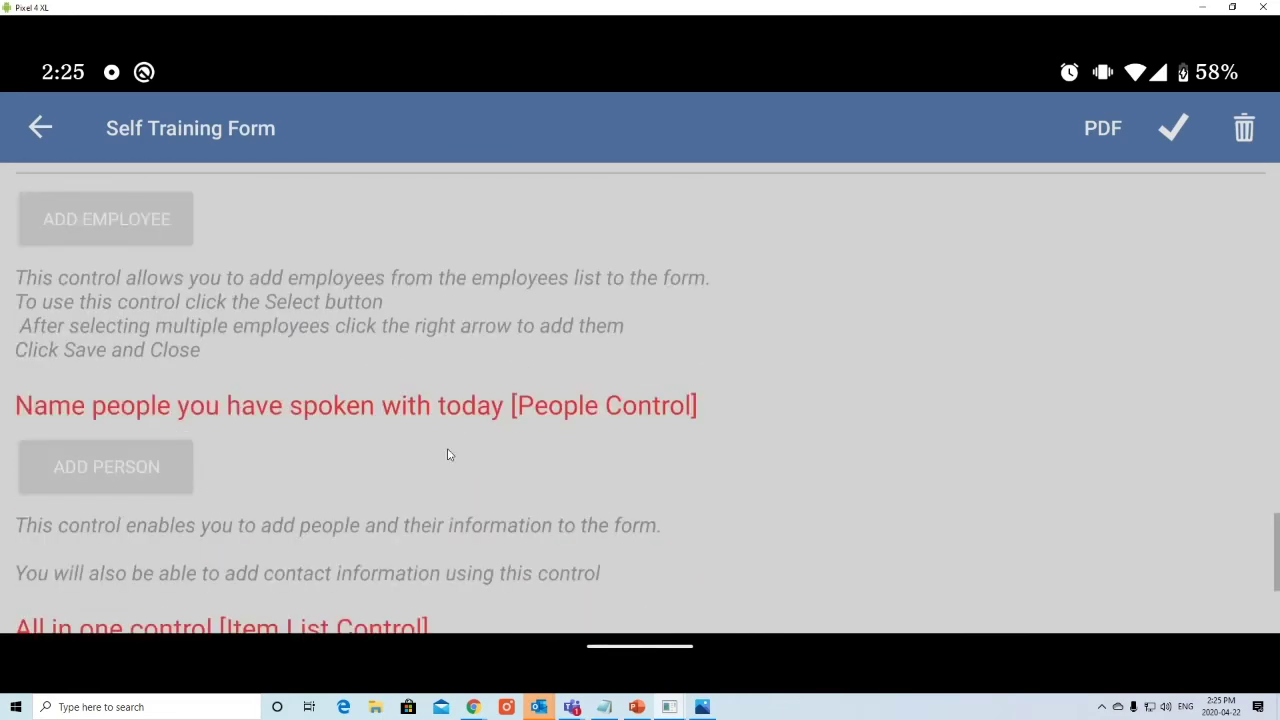
# Step: Start a new person entry with their full name and company Fake Company 123
pyautogui.click(143, 374)
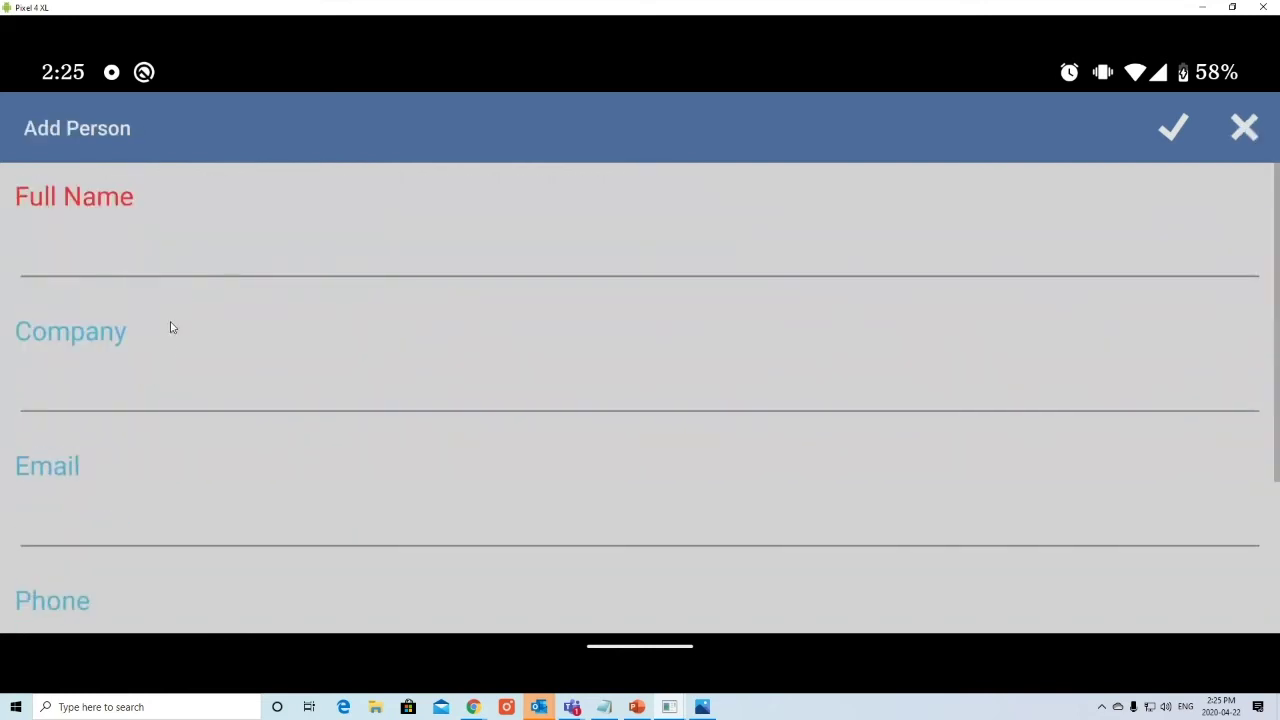
pyautogui.click(191, 272)
pyautogui.write('Tom Makarov')
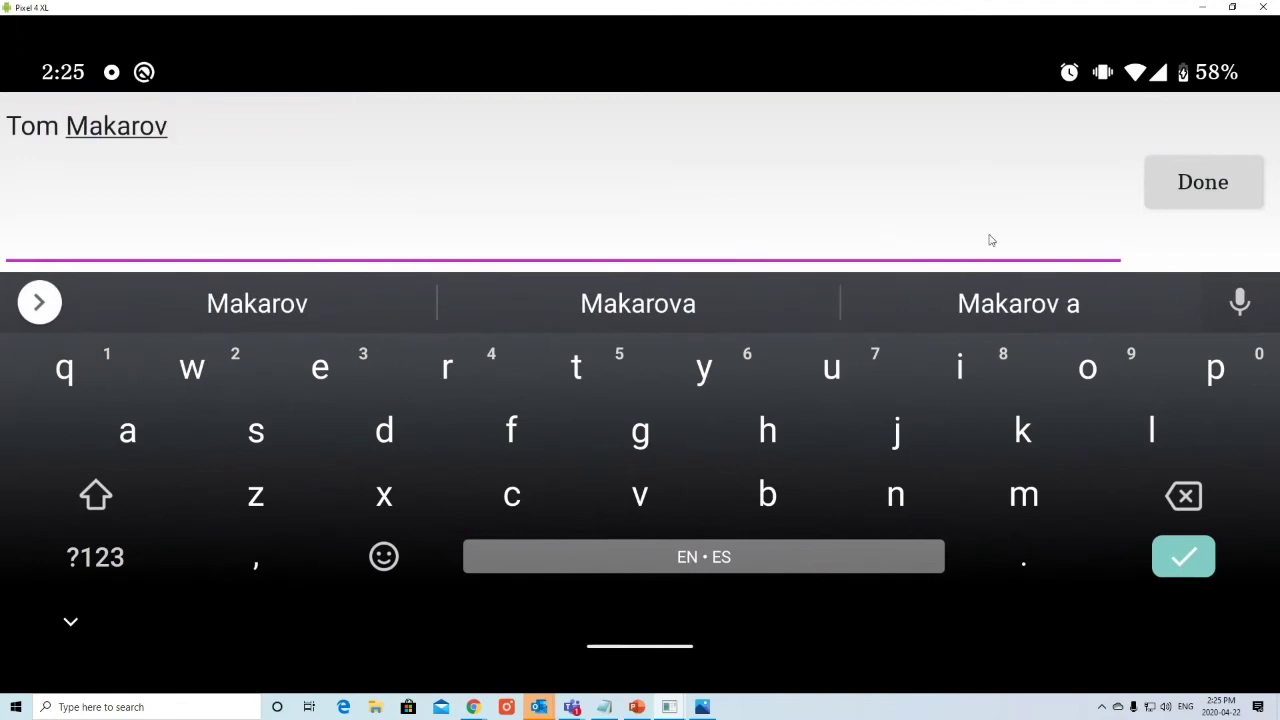
pyautogui.click(1170, 174)
pyautogui.click(265, 389)
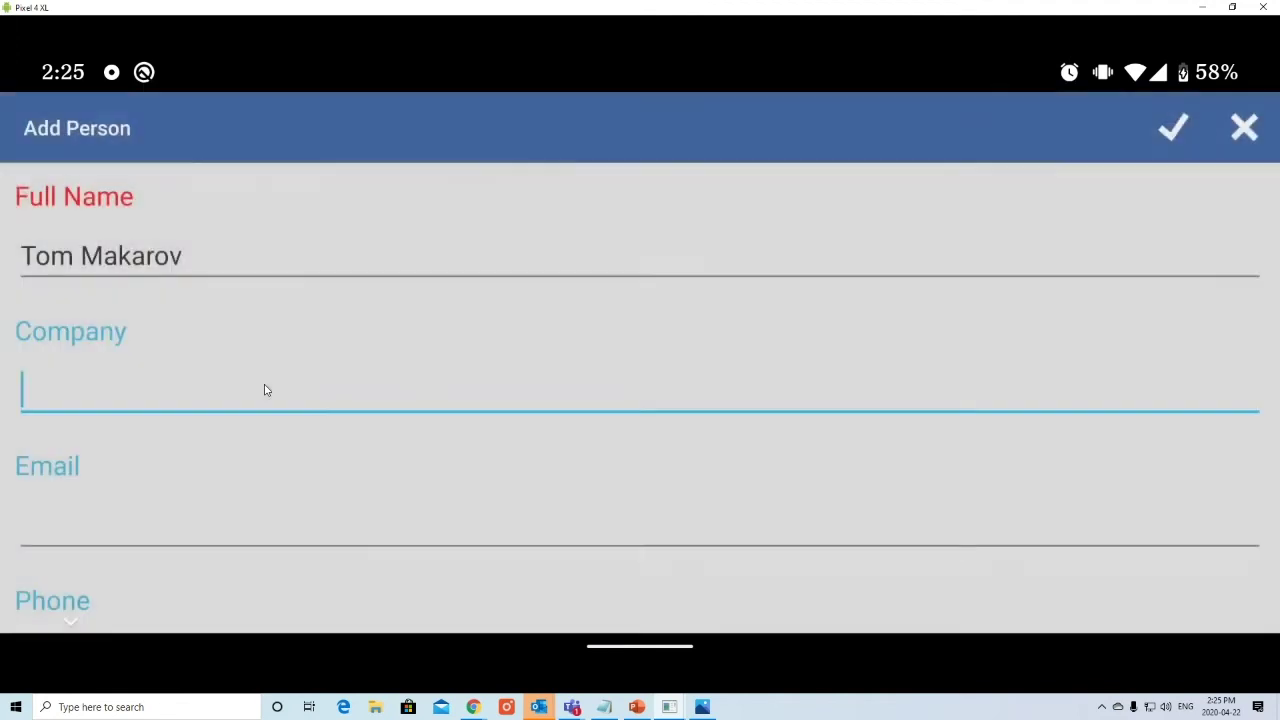
pyautogui.write('Fake Company 123')
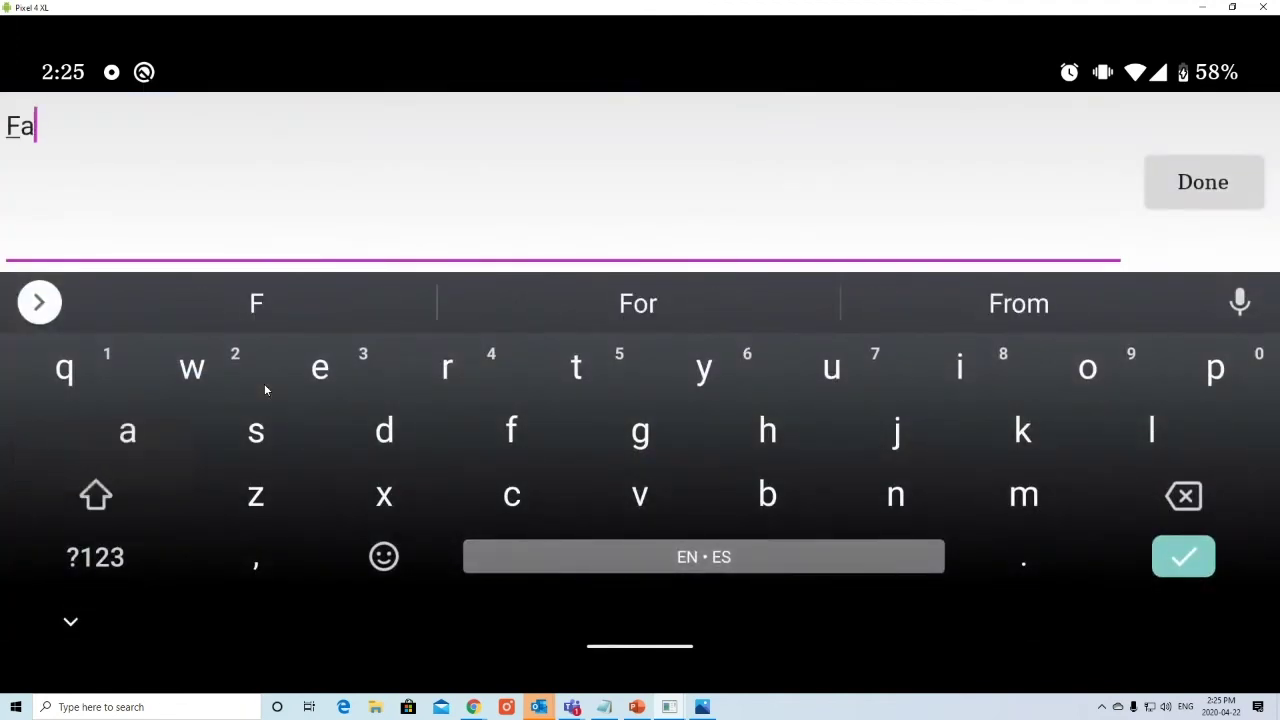
pyautogui.click(1176, 187)
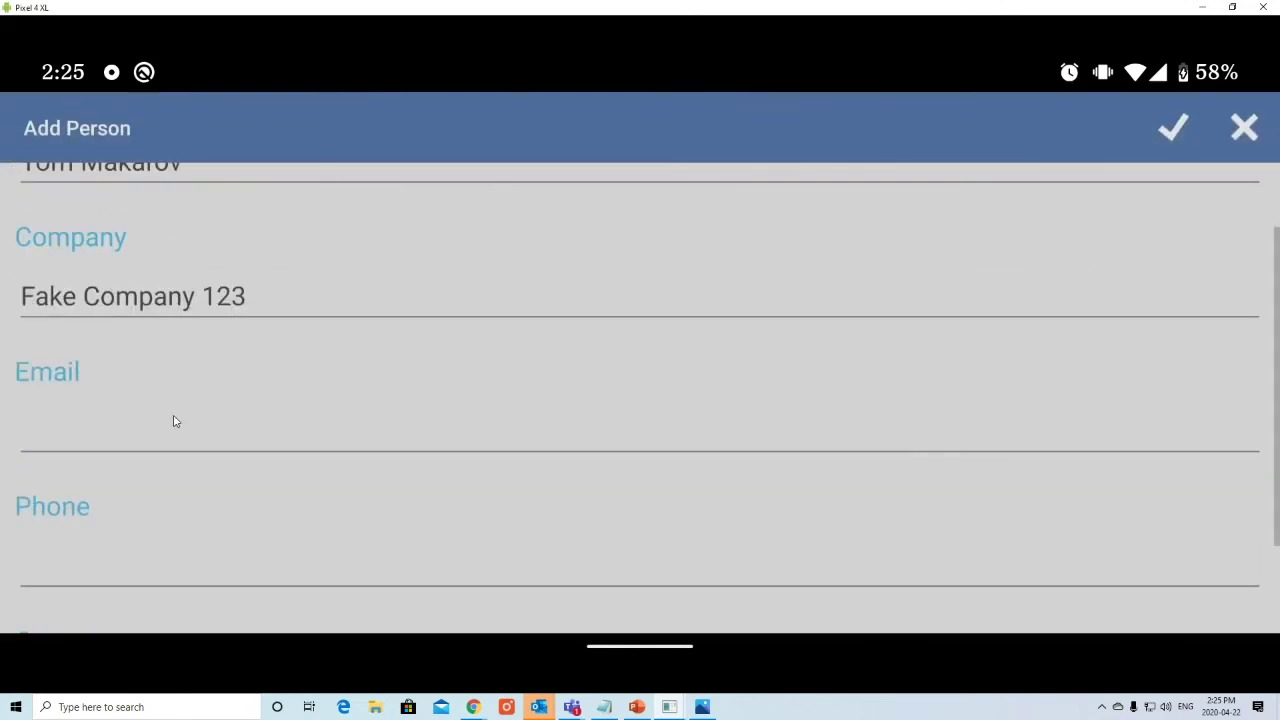
# Step: Add the comment 'He came into the office today to grab supplies' and save the person
pyautogui.scroll(-2, 165, 450)
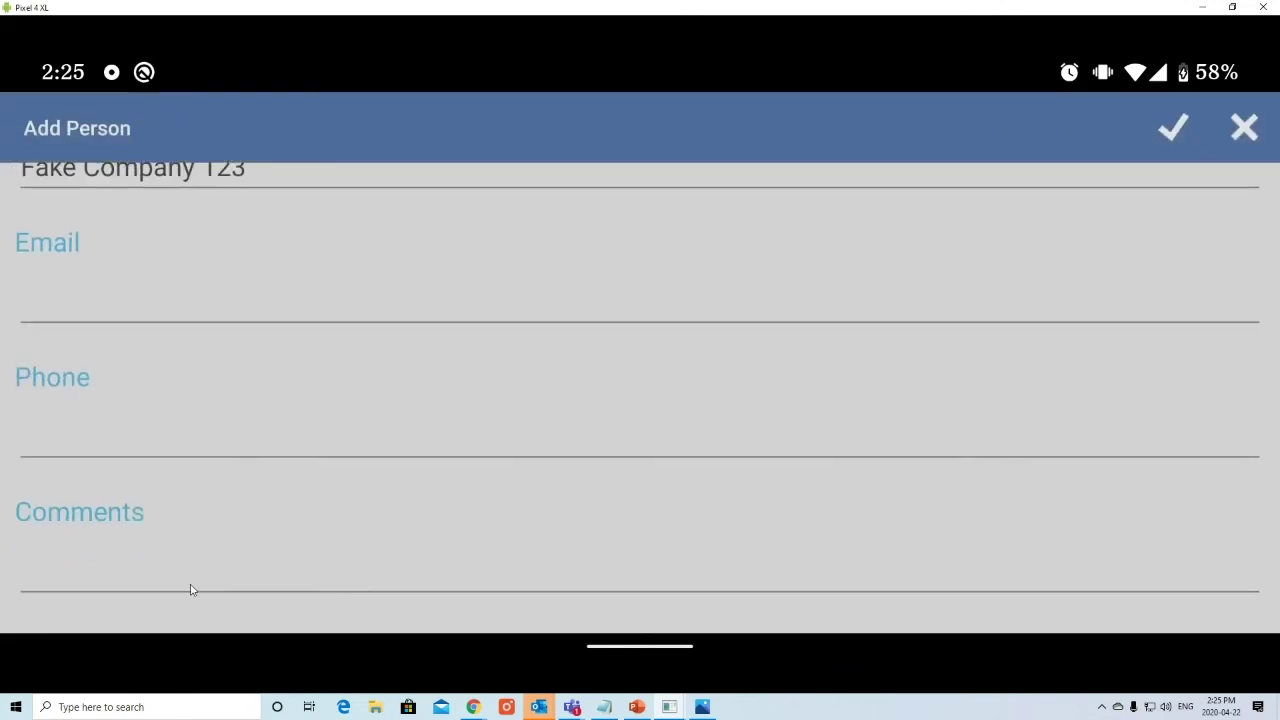
pyautogui.click(322, 320)
pyautogui.write('He wa')
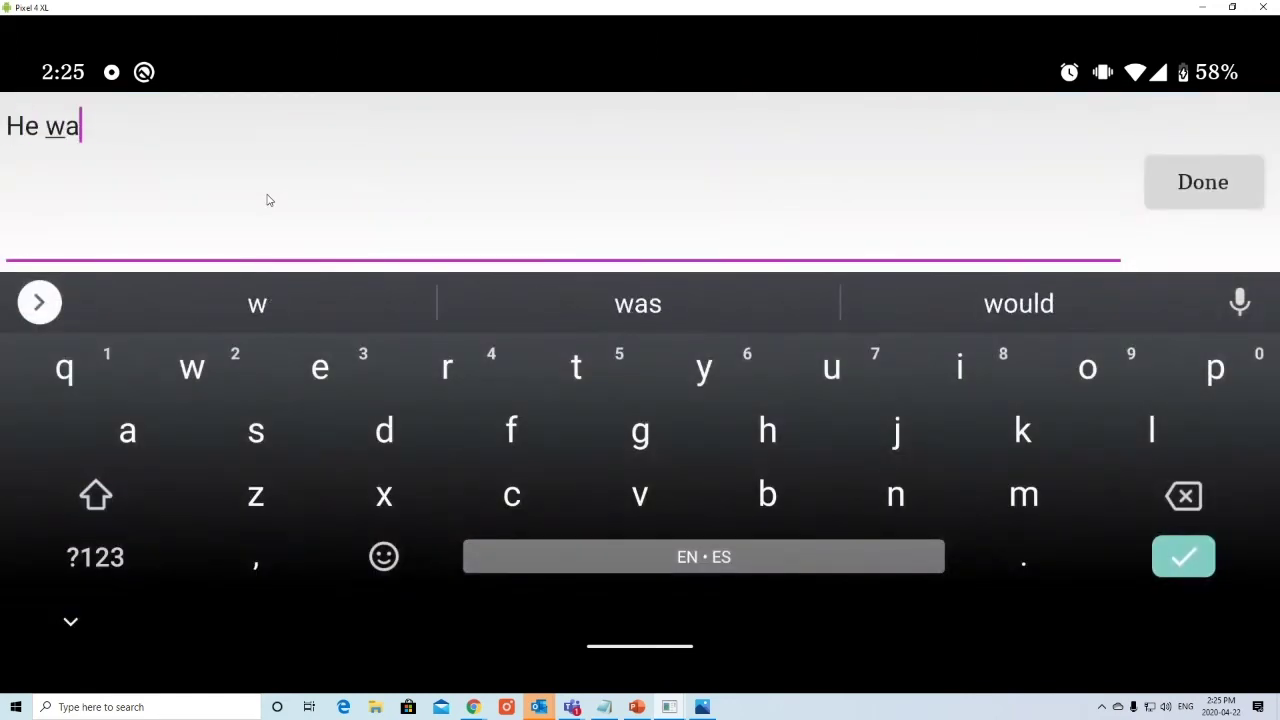
pyautogui.press('BackSpace')
pyautogui.press('BackSpace')
pyautogui.write('came into the o')
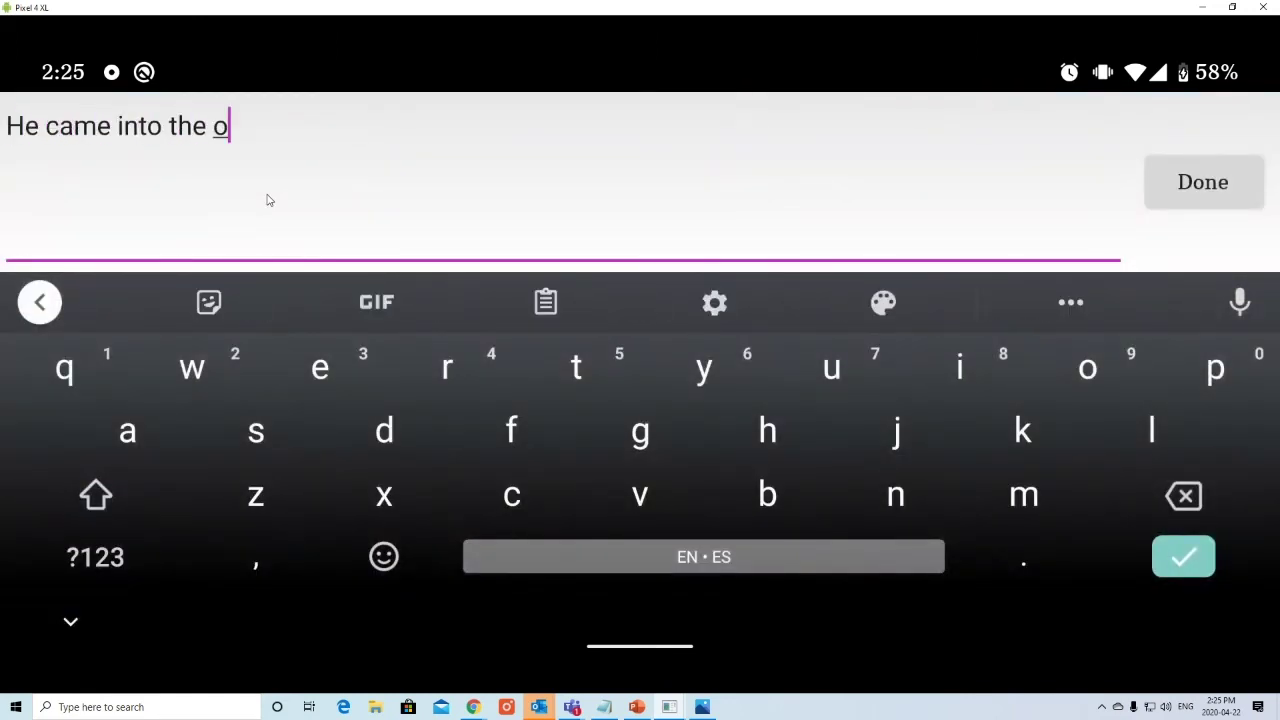
pyautogui.write('ffice today to grab supplies')
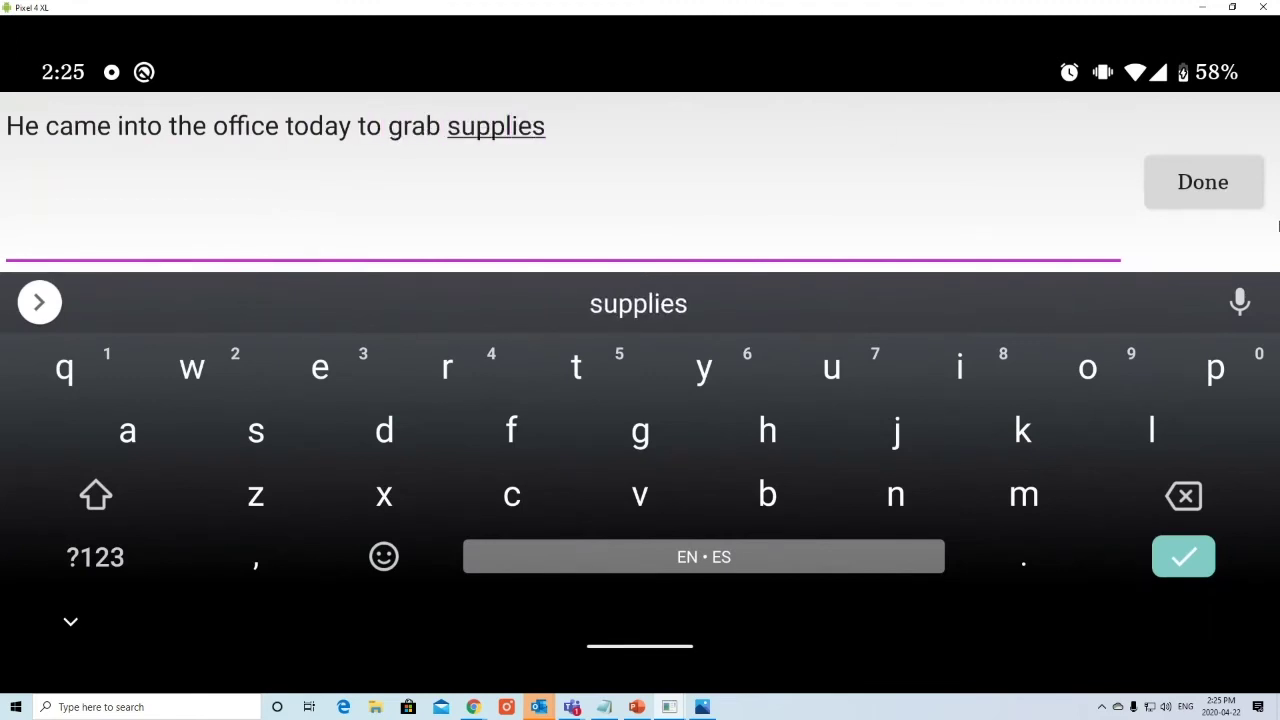
pyautogui.click(1224, 205)
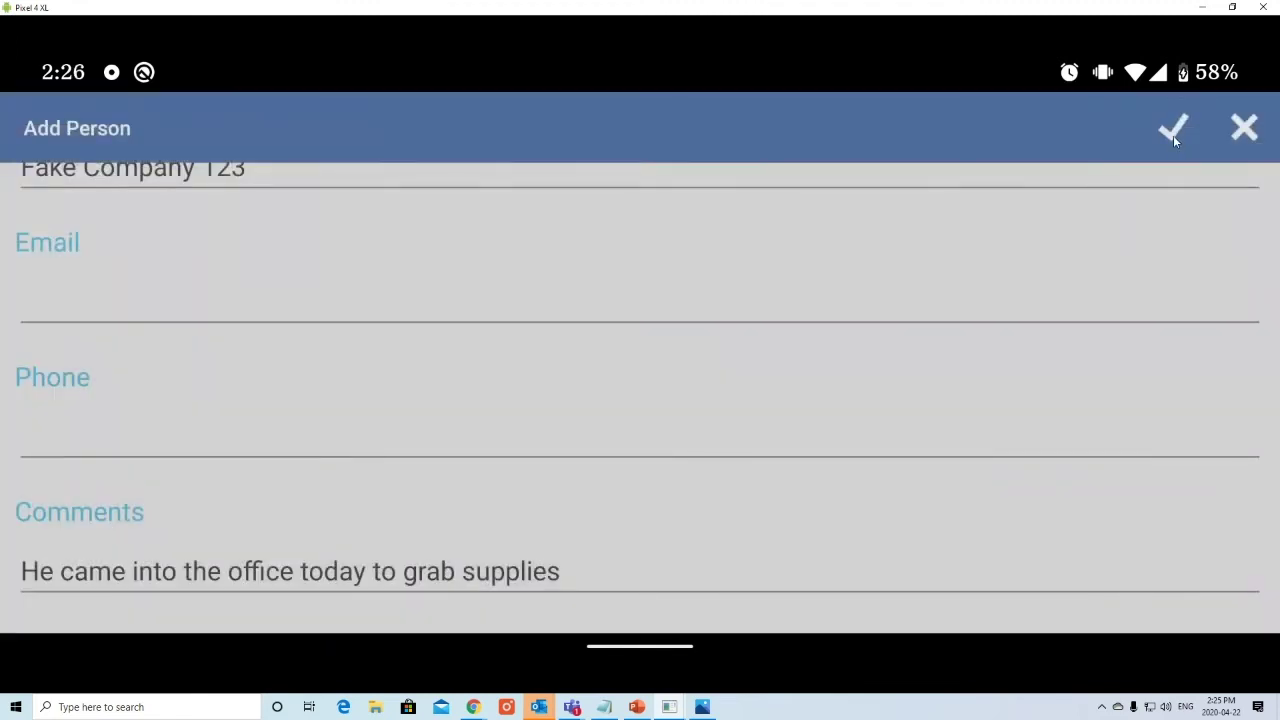
pyautogui.click(1173, 135)
pyautogui.scroll(1, 563, 455)
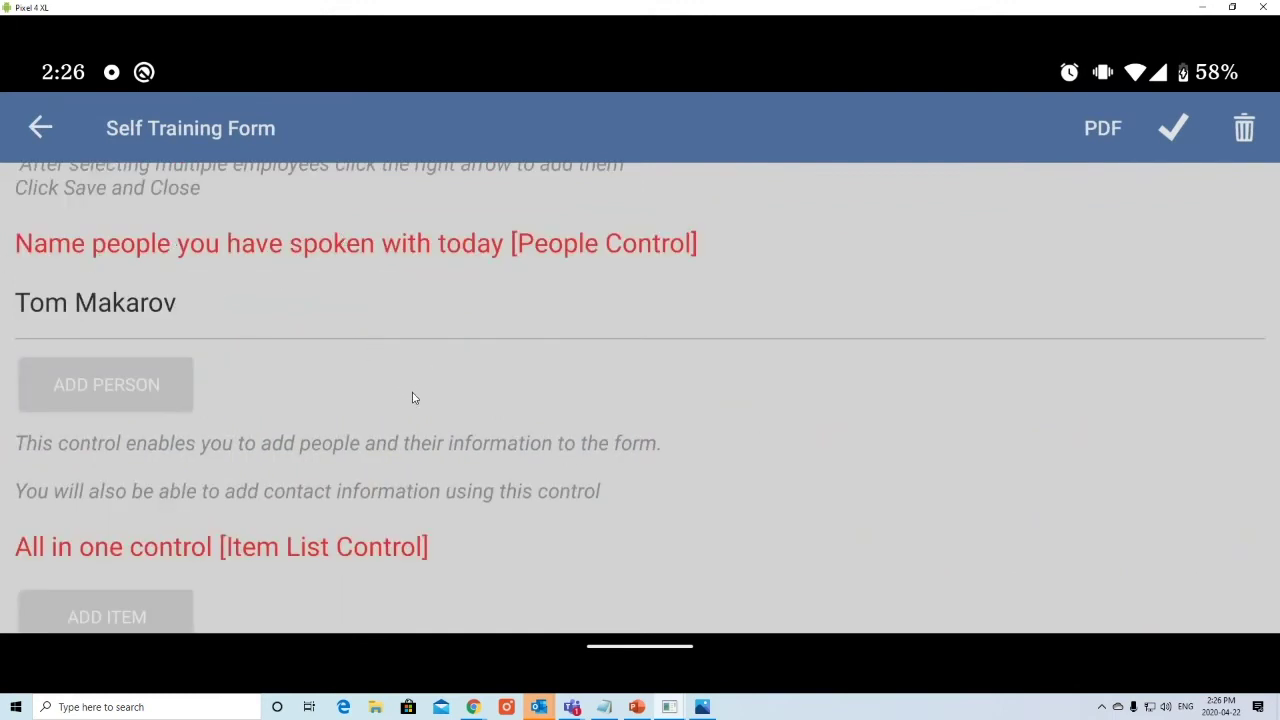
pyautogui.scroll(-2, 412, 397)
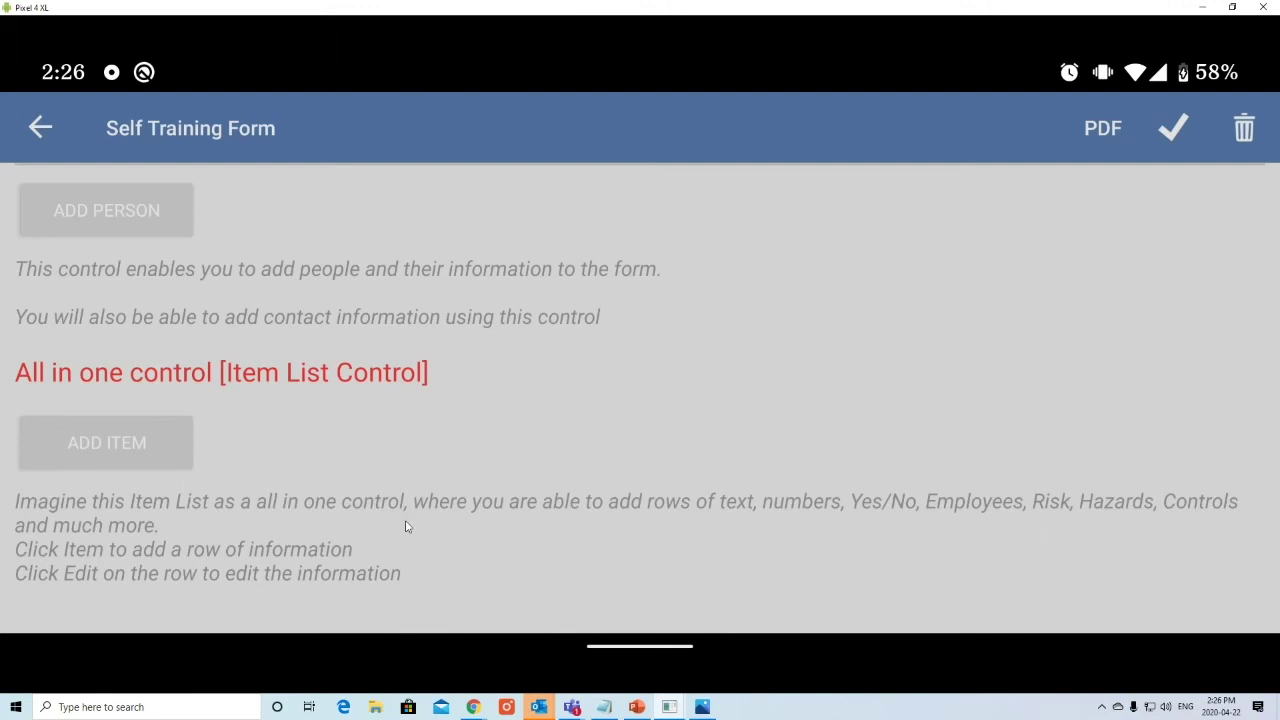
# Step: Start a new item row, choosing an employee and answering No
pyautogui.click(152, 455)
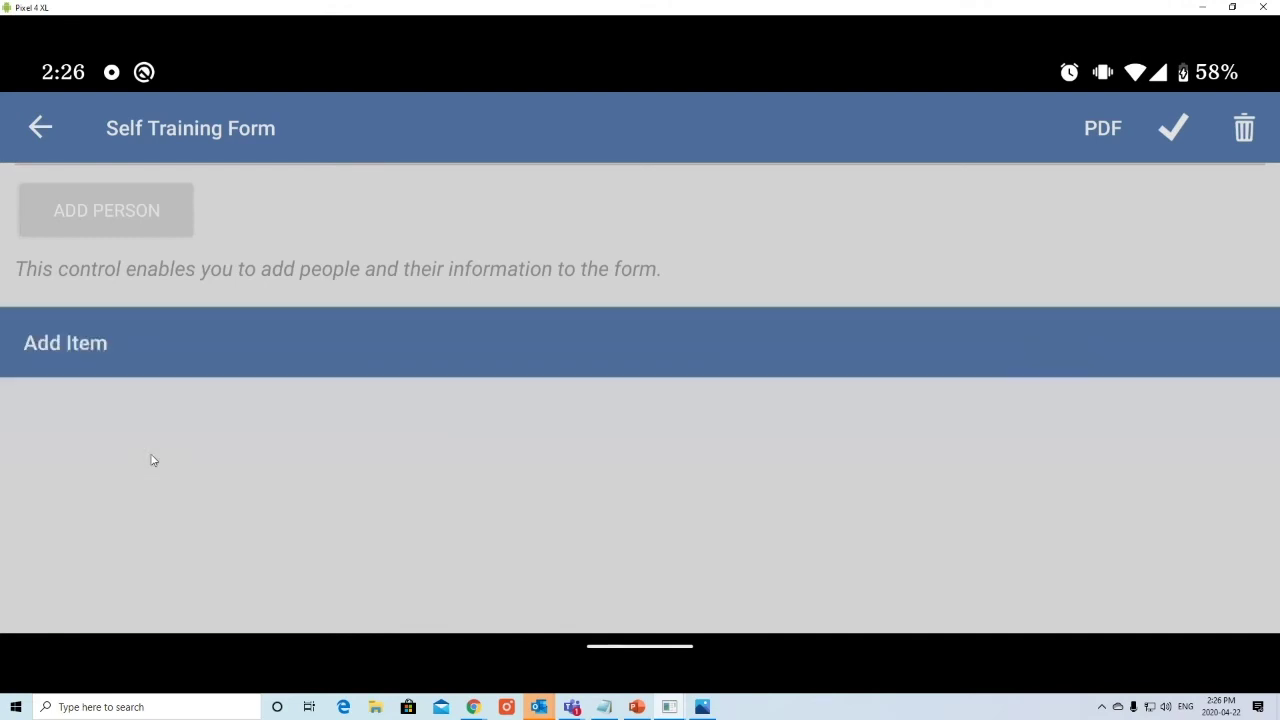
pyautogui.click(278, 256)
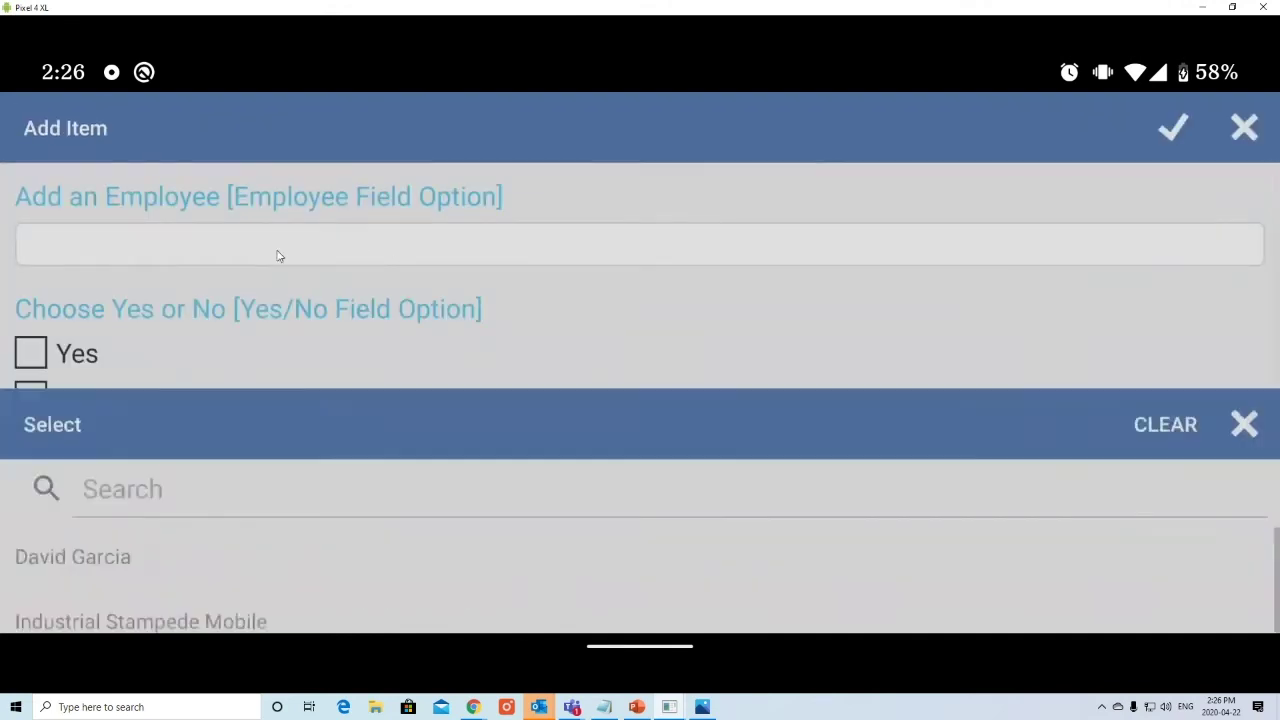
pyautogui.click(128, 333)
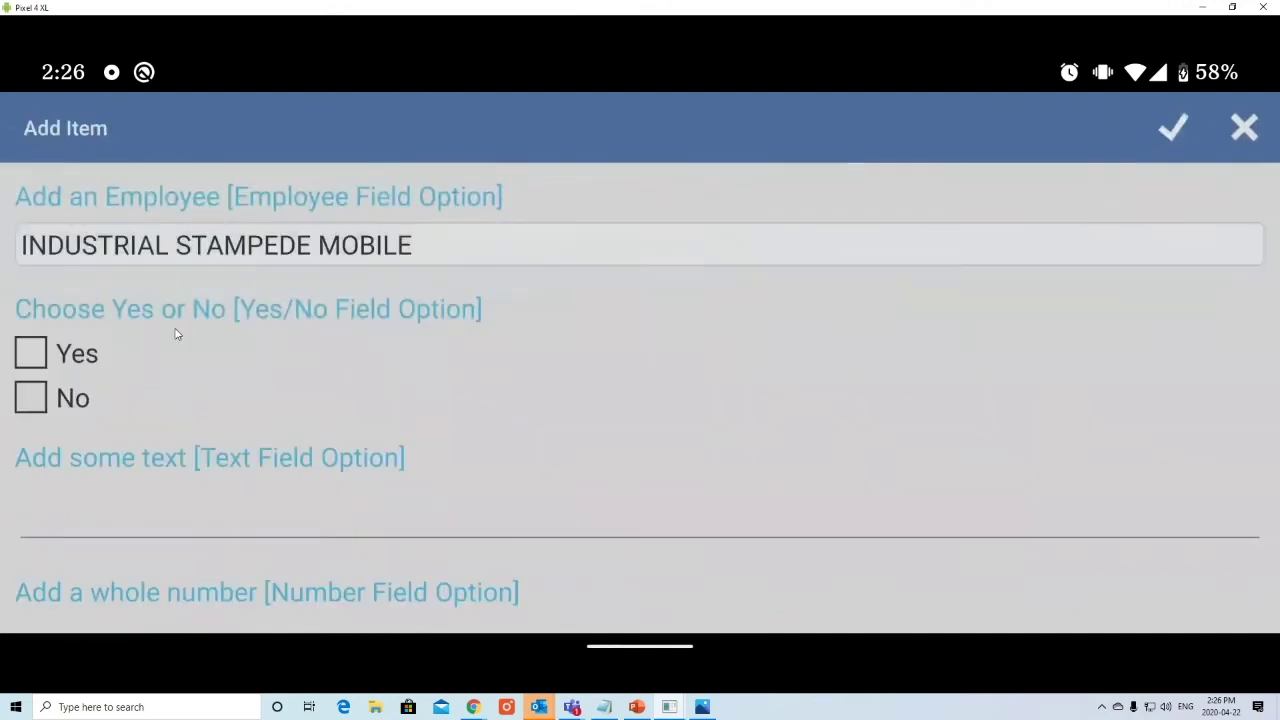
pyautogui.click(34, 355)
pyautogui.click(31, 402)
pyautogui.scroll(-1, 336, 447)
# Step: Enter Test as the item text and 2 as the whole number, then save the row
pyautogui.click(311, 438)
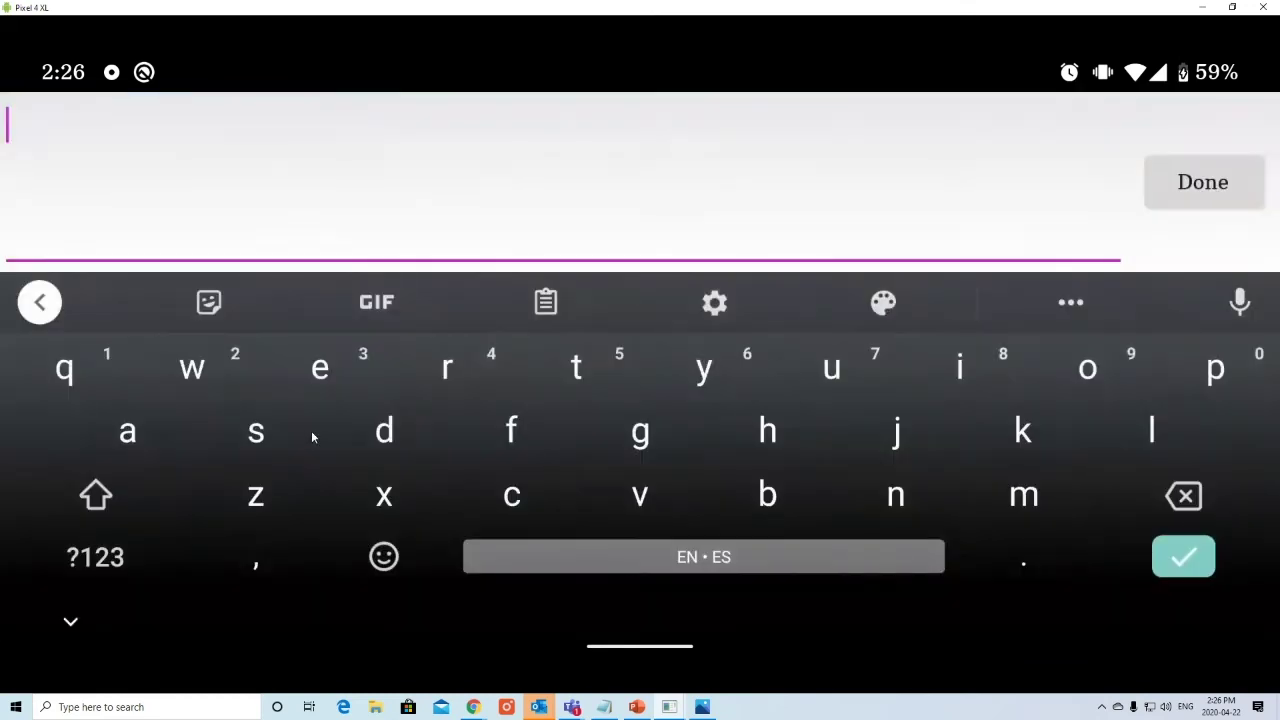
pyautogui.write('dsad')
pyautogui.press('BackSpace')
pyautogui.press('BackSpace')
pyautogui.press('BackSpace')
pyautogui.press('BackSpace')
pyautogui.write('Test')
pyautogui.click(1187, 201)
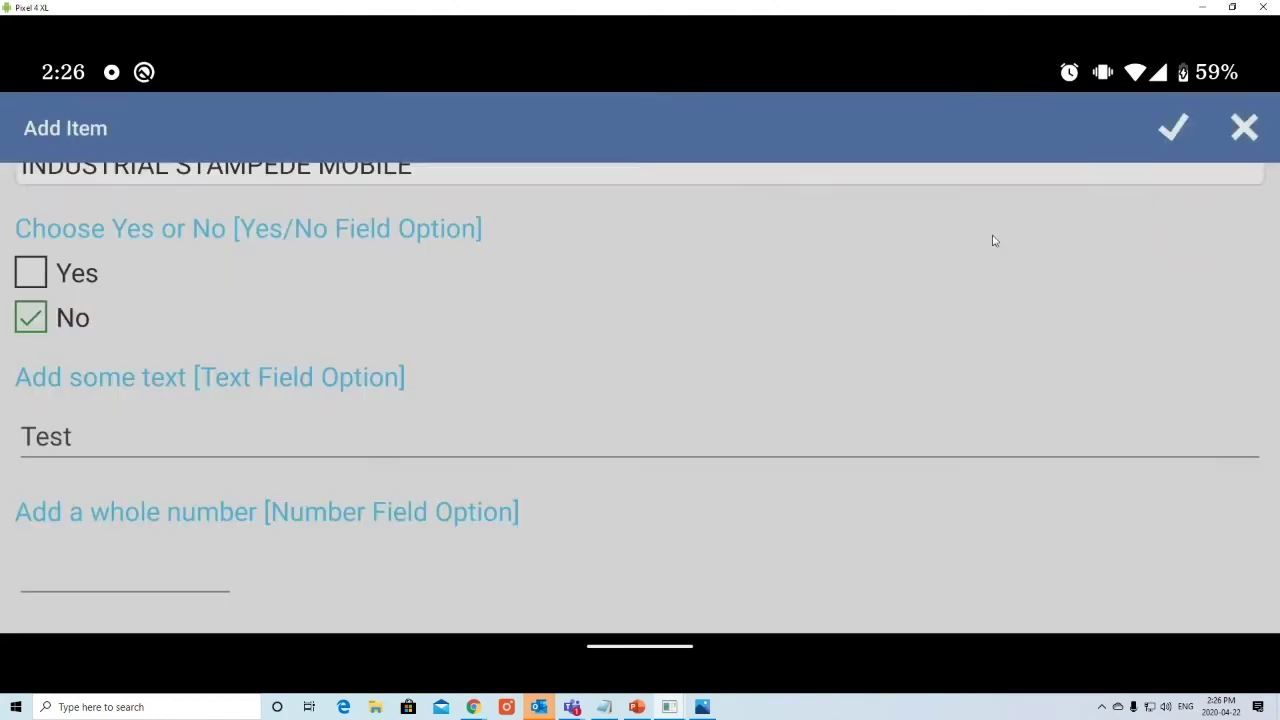
pyautogui.click(72, 555)
pyautogui.write('2')
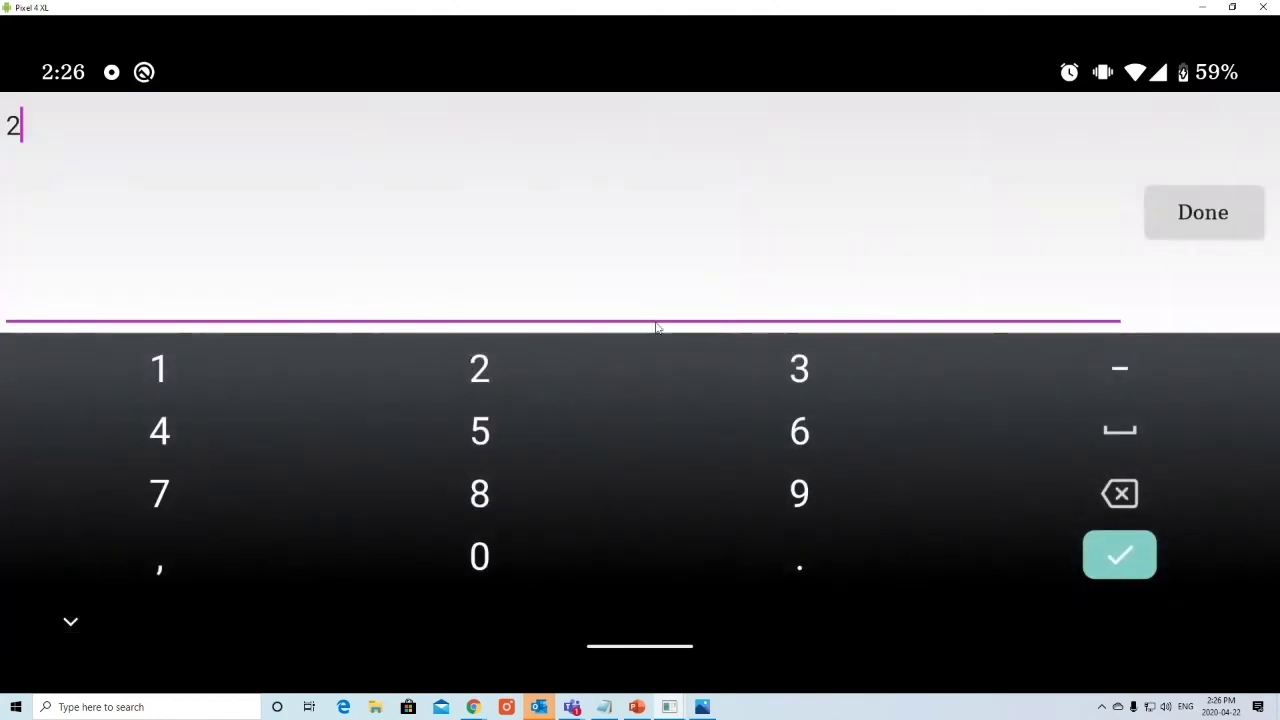
pyautogui.click(1183, 208)
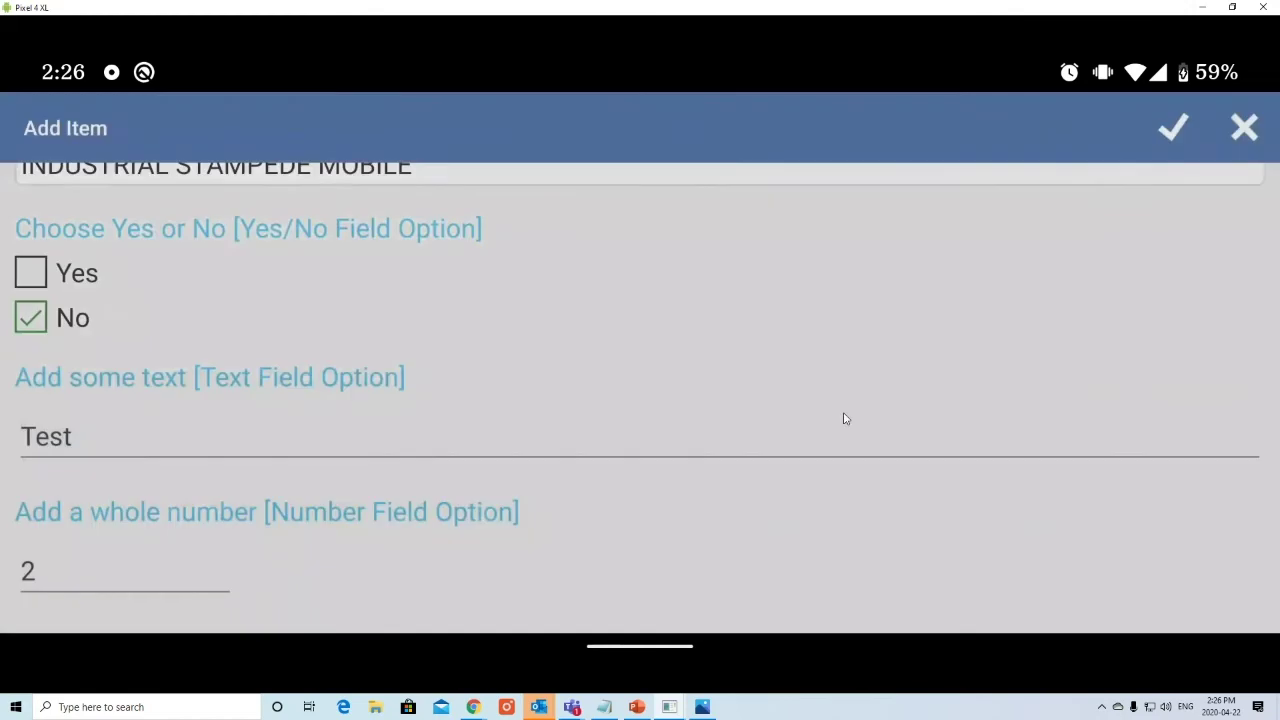
pyautogui.click(1159, 130)
pyautogui.scroll(-1, 585, 389)
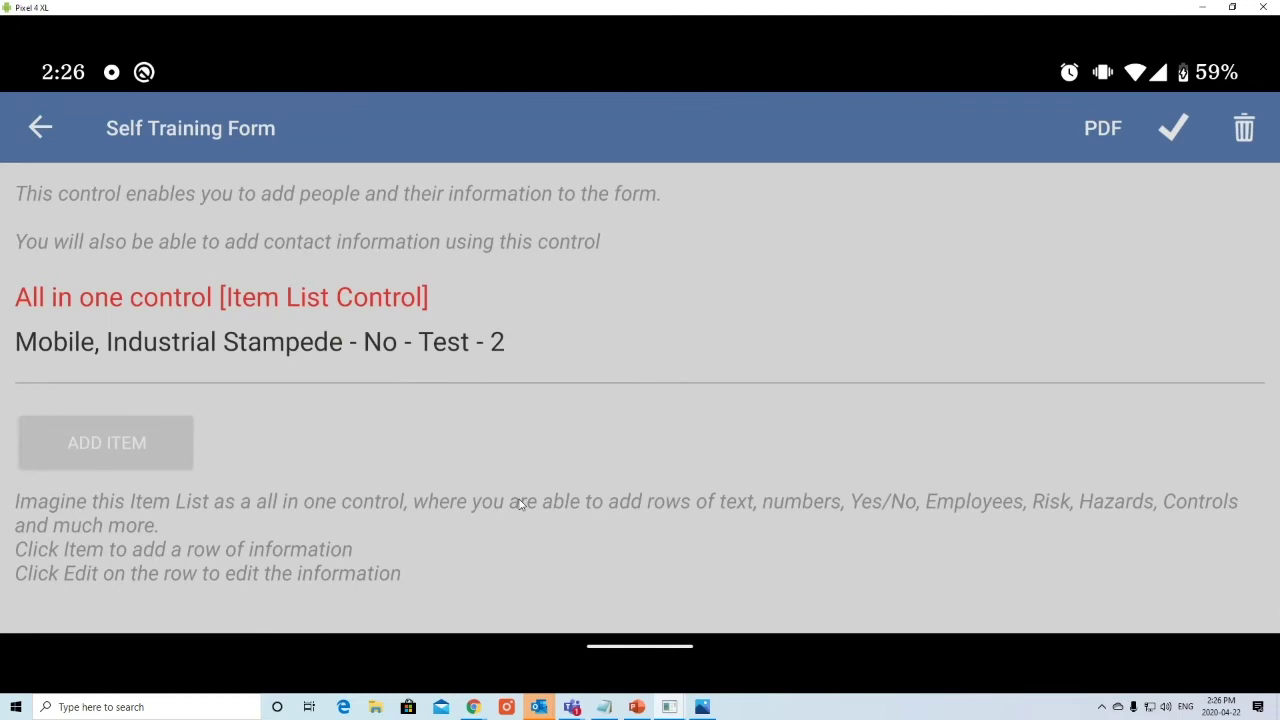
pyautogui.scroll(7, 519, 503)
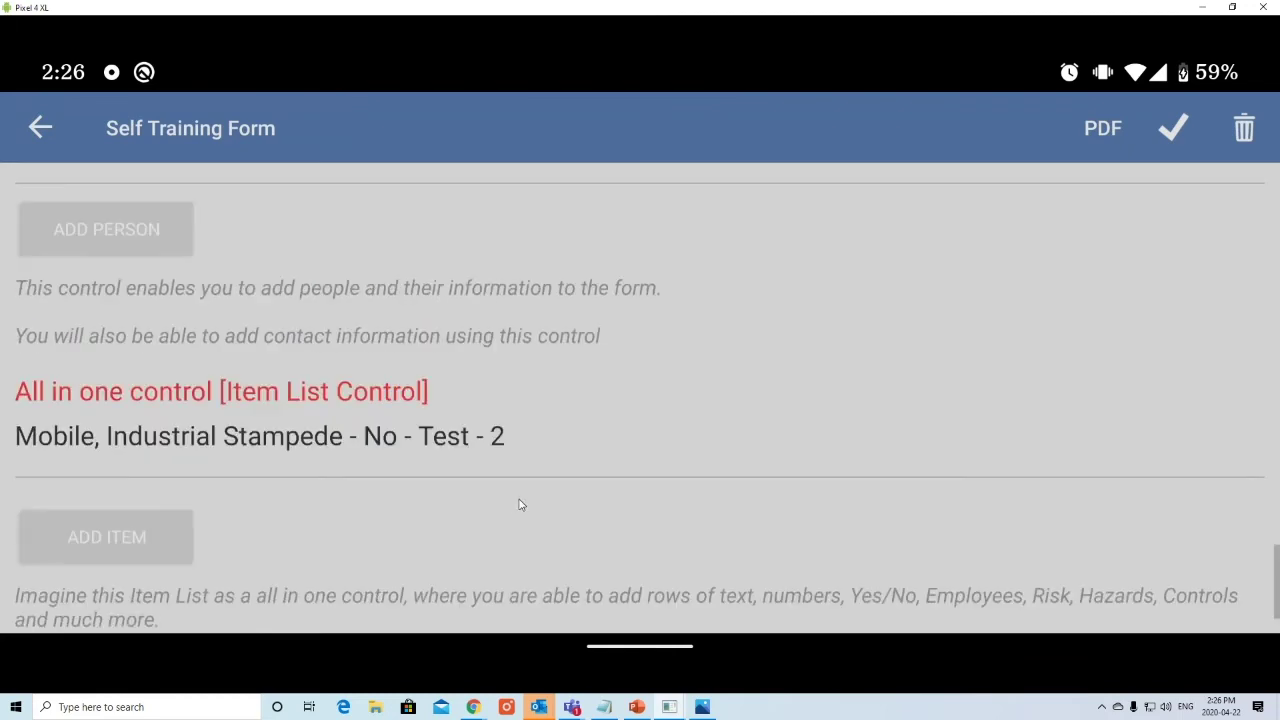
pyautogui.scroll(6, 512, 500)
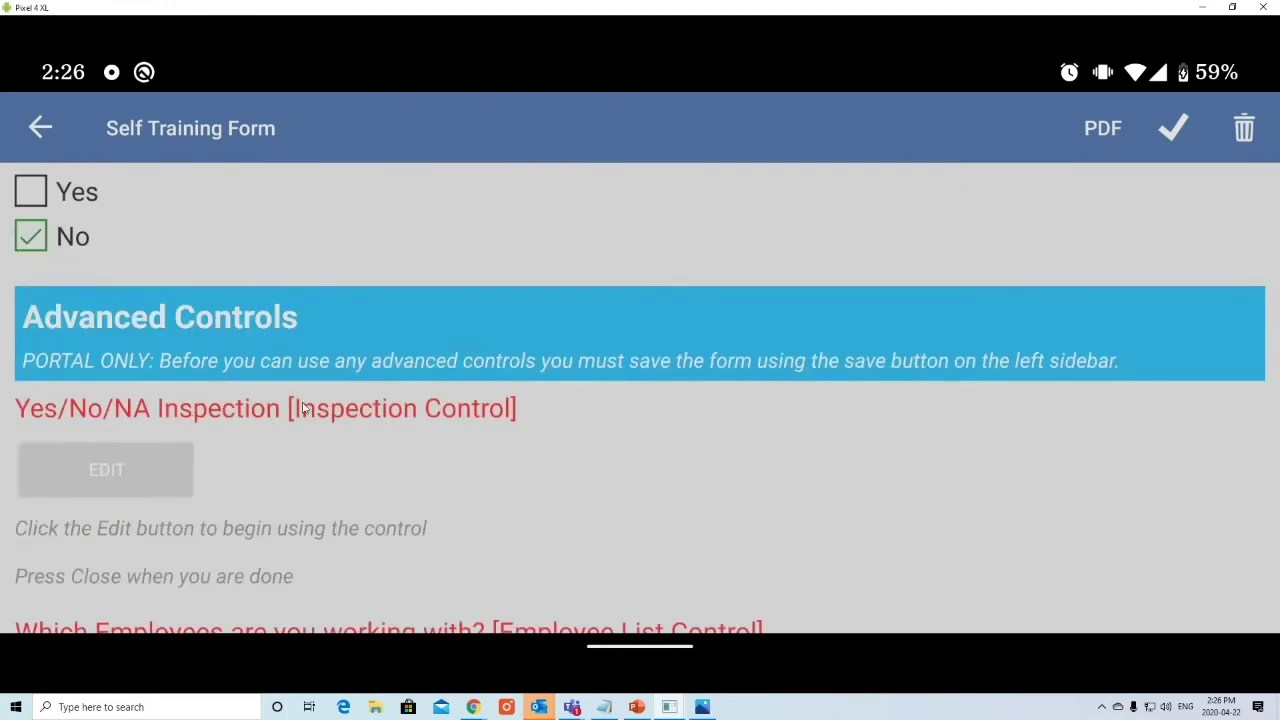
pyautogui.scroll(-4, 395, 410)
pyautogui.scroll(-8, 476, 400)
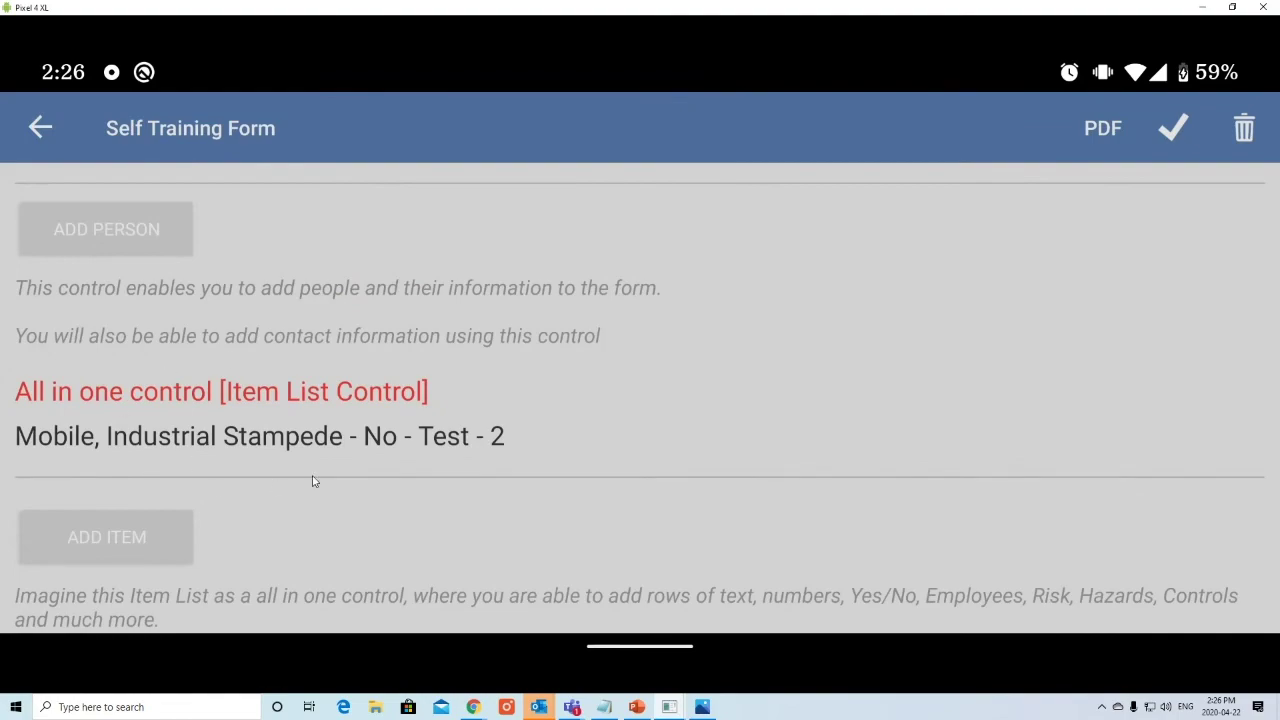
pyautogui.scroll(5, 313, 481)
pyautogui.scroll(15, 312, 481)
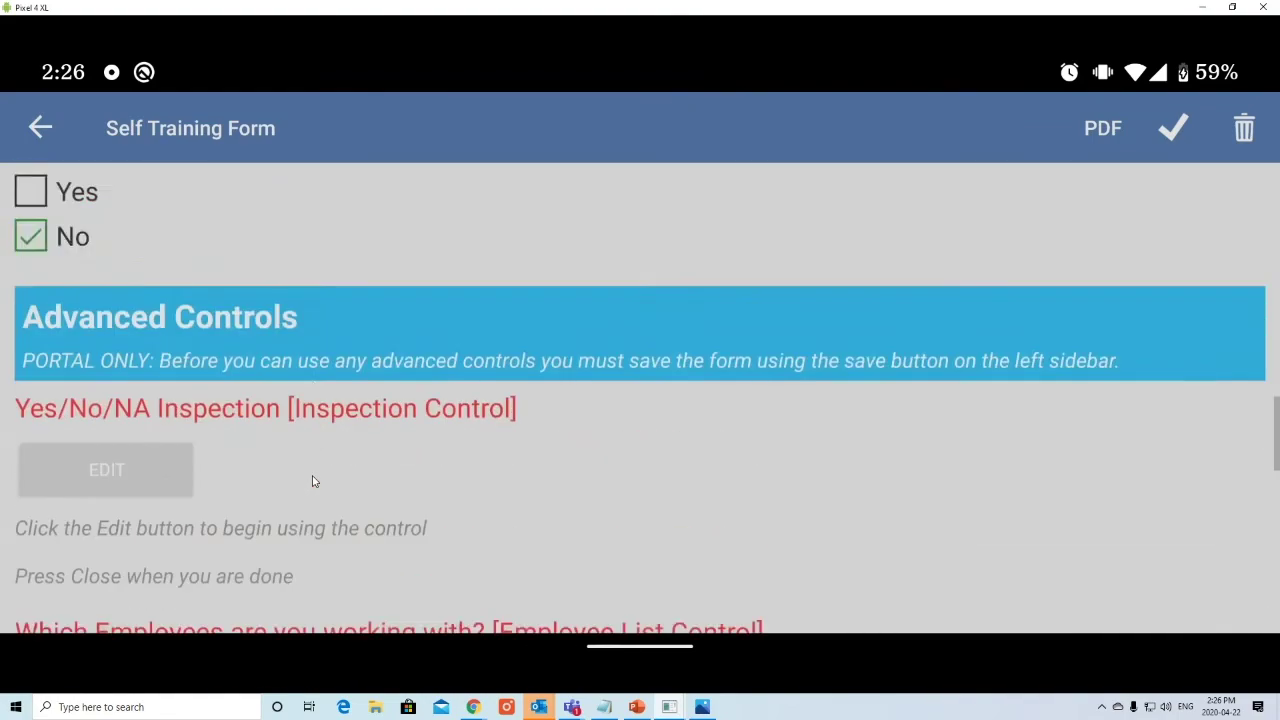
pyautogui.scroll(5, 312, 481)
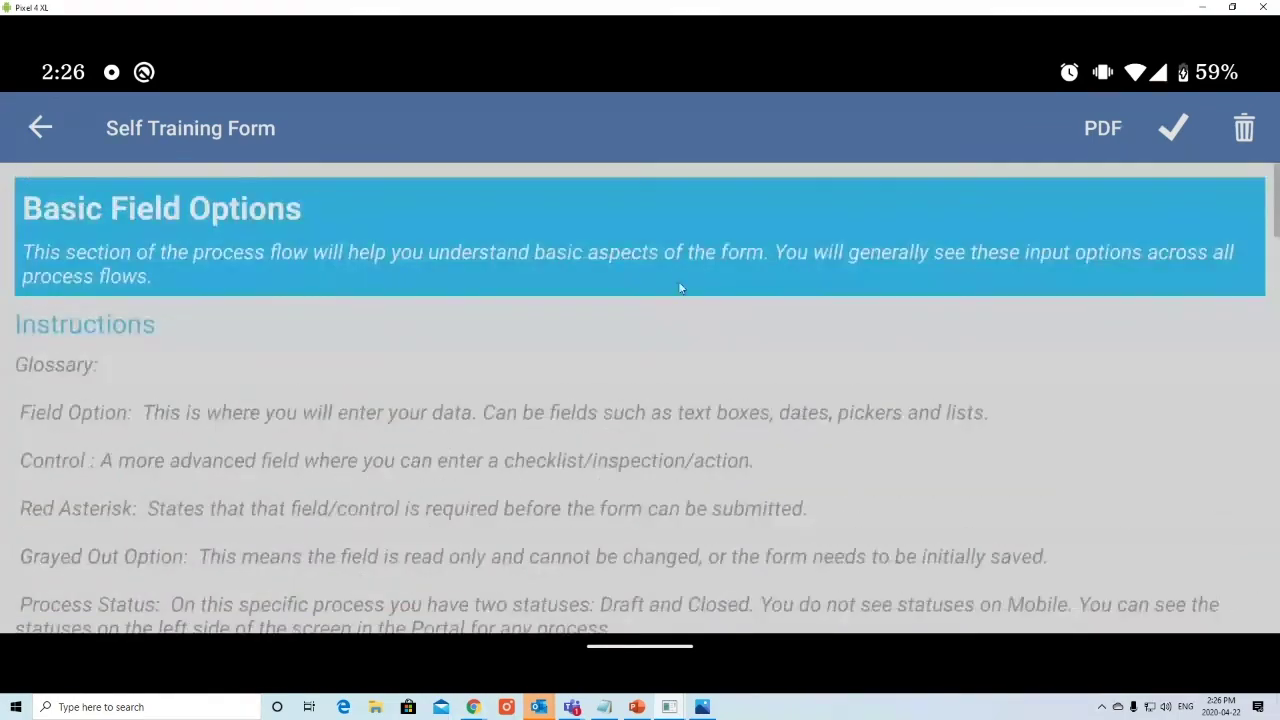
# Step: Generate a PDF of the form and review it in the Google Drive viewer
pyautogui.click(1113, 127)
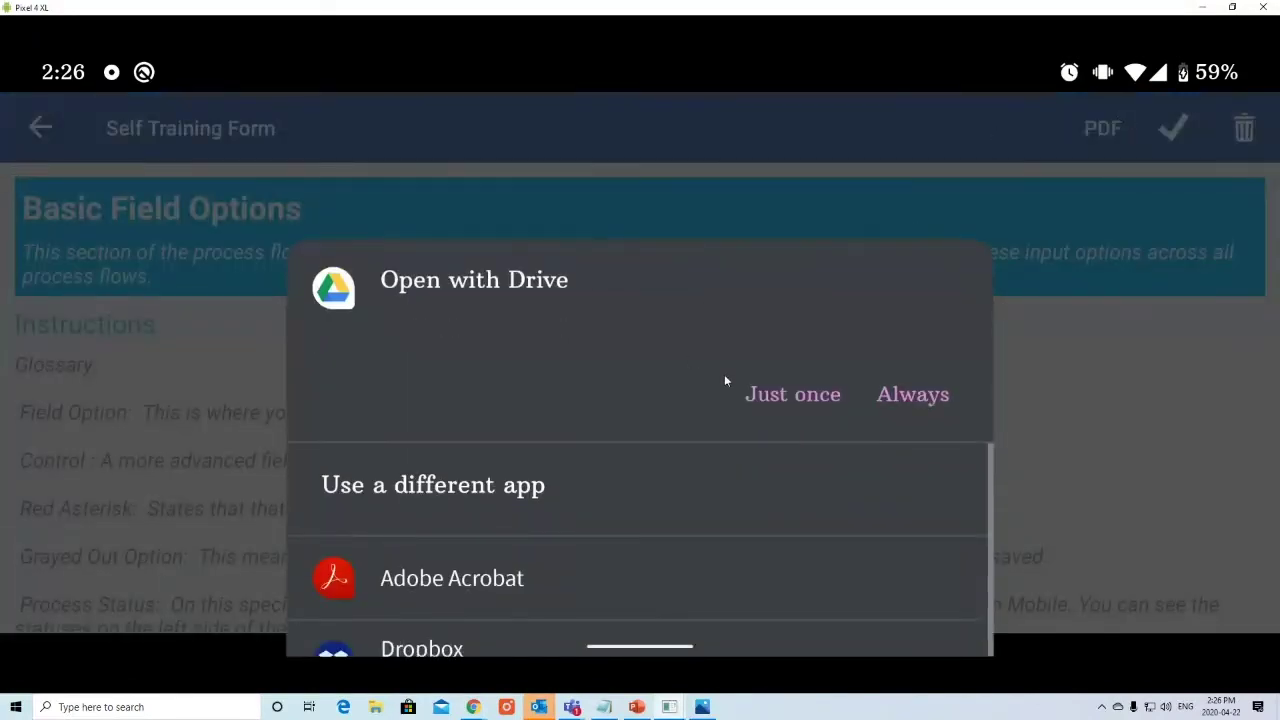
pyautogui.click(787, 393)
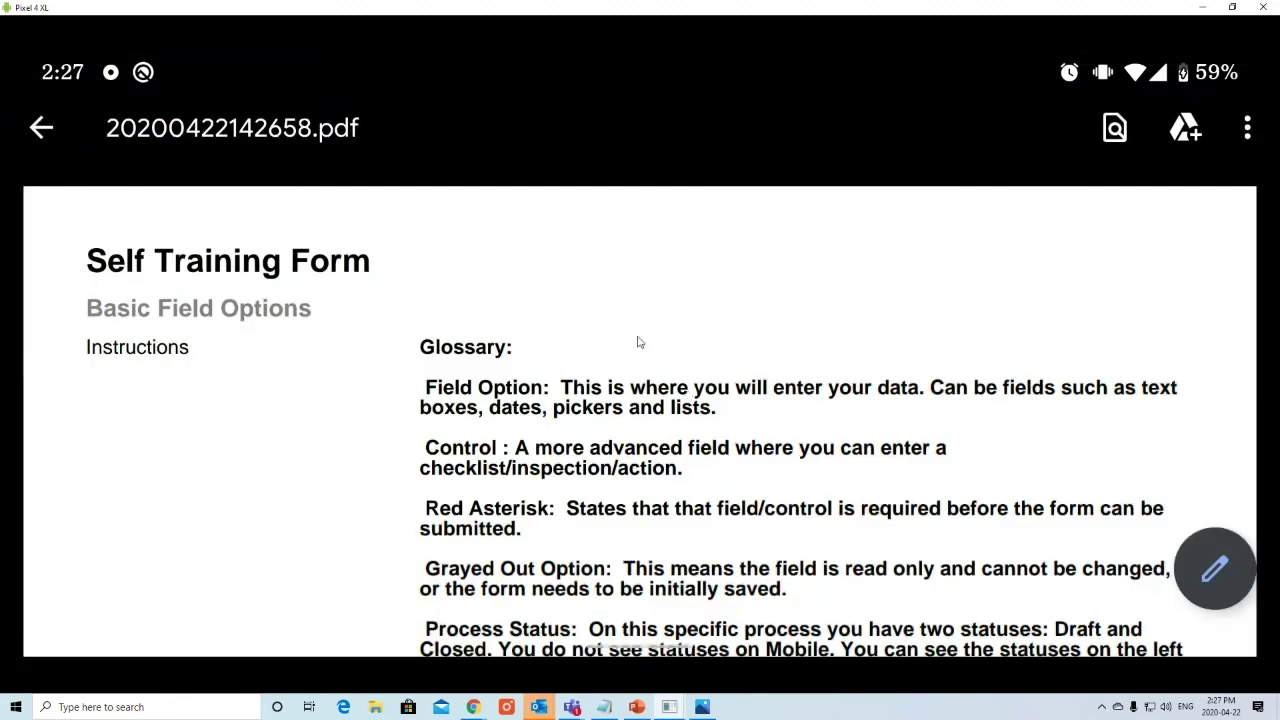
pyautogui.scroll(-2, 609, 357)
pyautogui.scroll(-4, 683, 307)
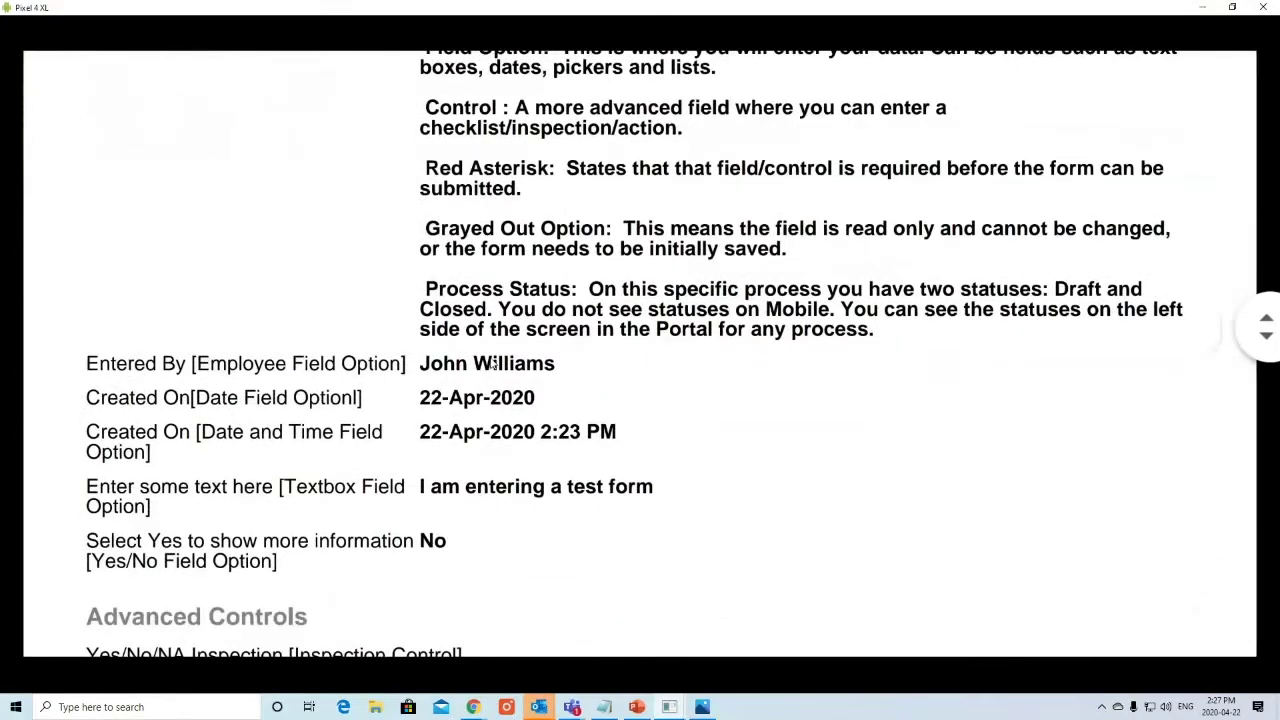
pyautogui.scroll(-5, 557, 400)
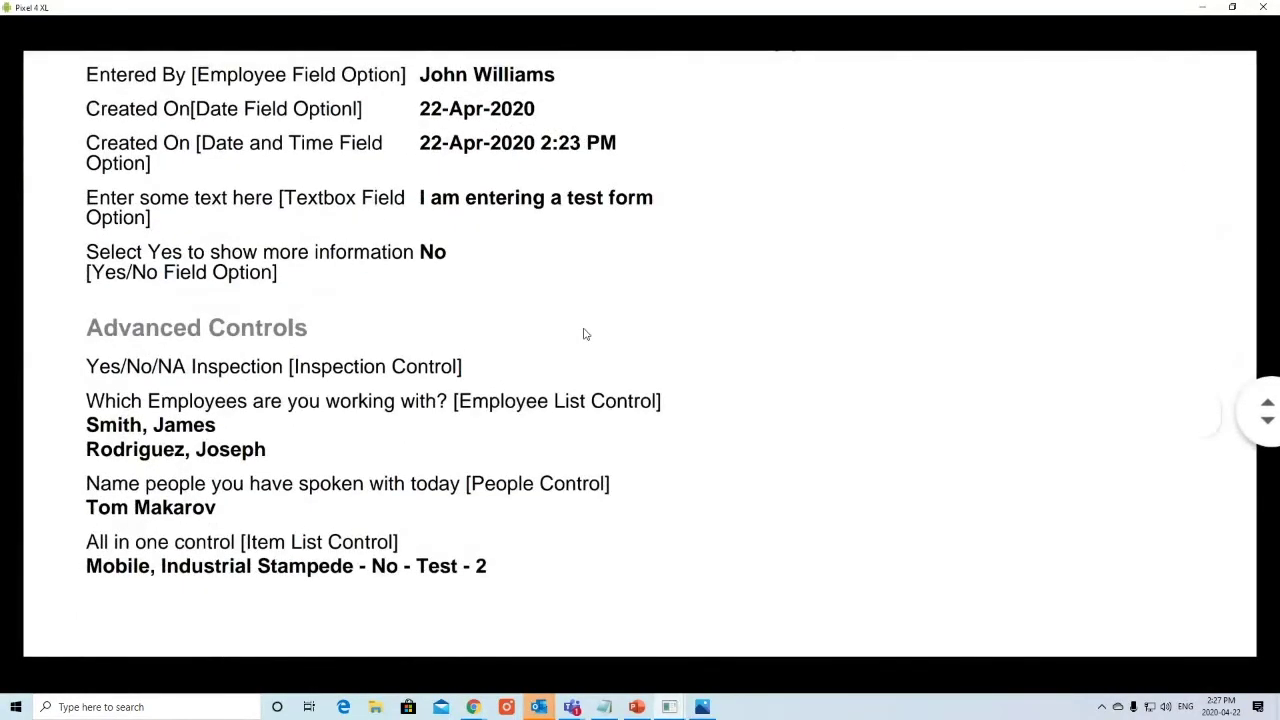
pyautogui.scroll(-2, 590, 442)
pyautogui.scroll(-5, 590, 442)
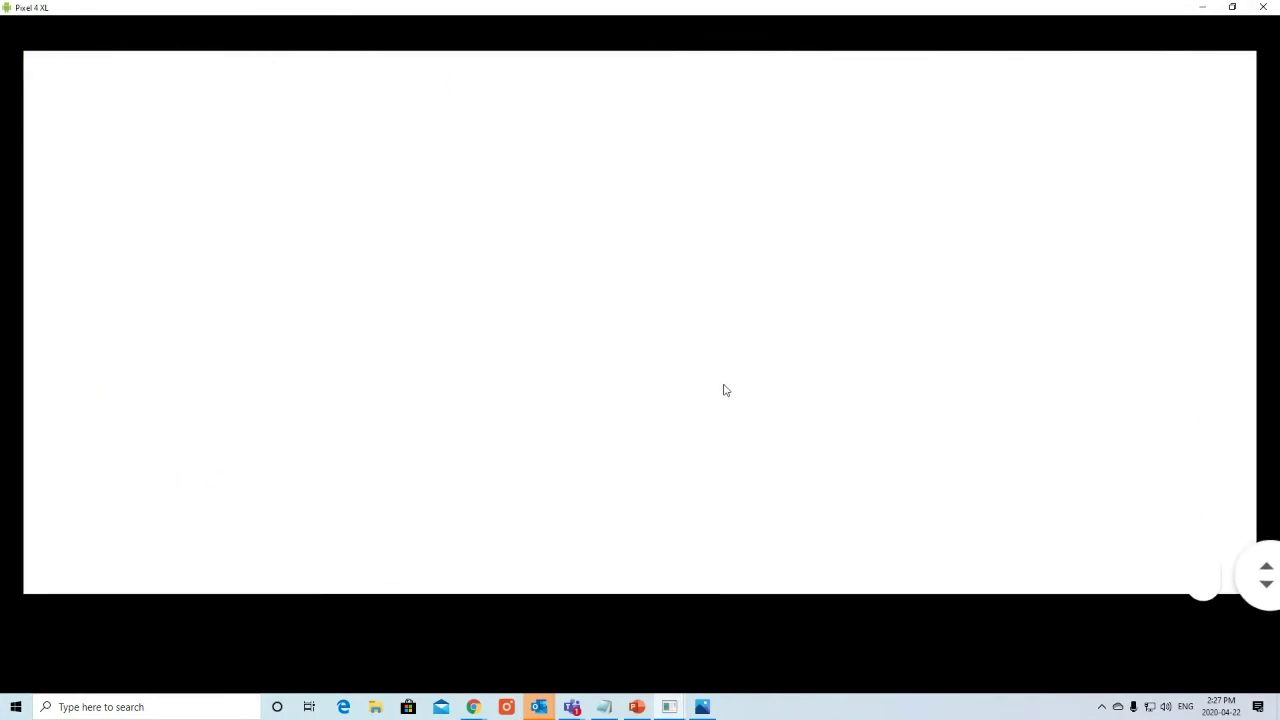
pyautogui.scroll(14, 575, 273)
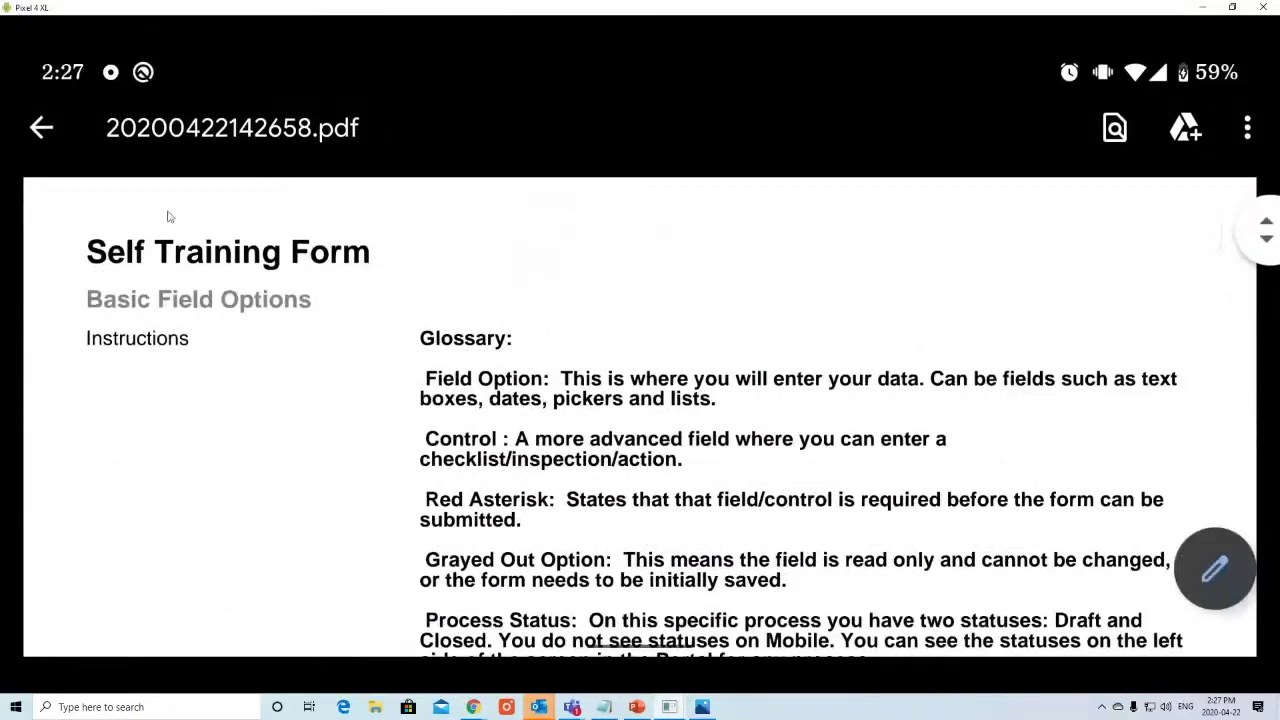
# Step: Dismiss the PDF viewer's options menu and go back to the form
pyautogui.click(1248, 128)
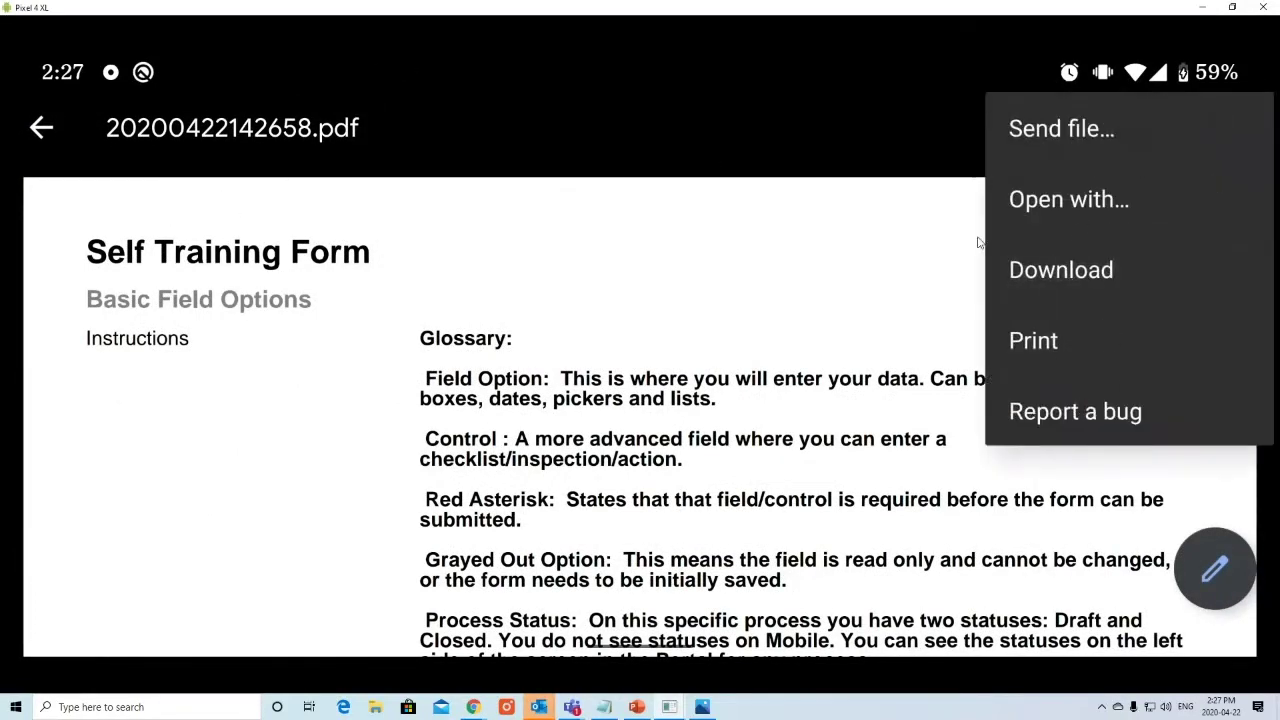
pyautogui.click(477, 312)
pyautogui.click(40, 127)
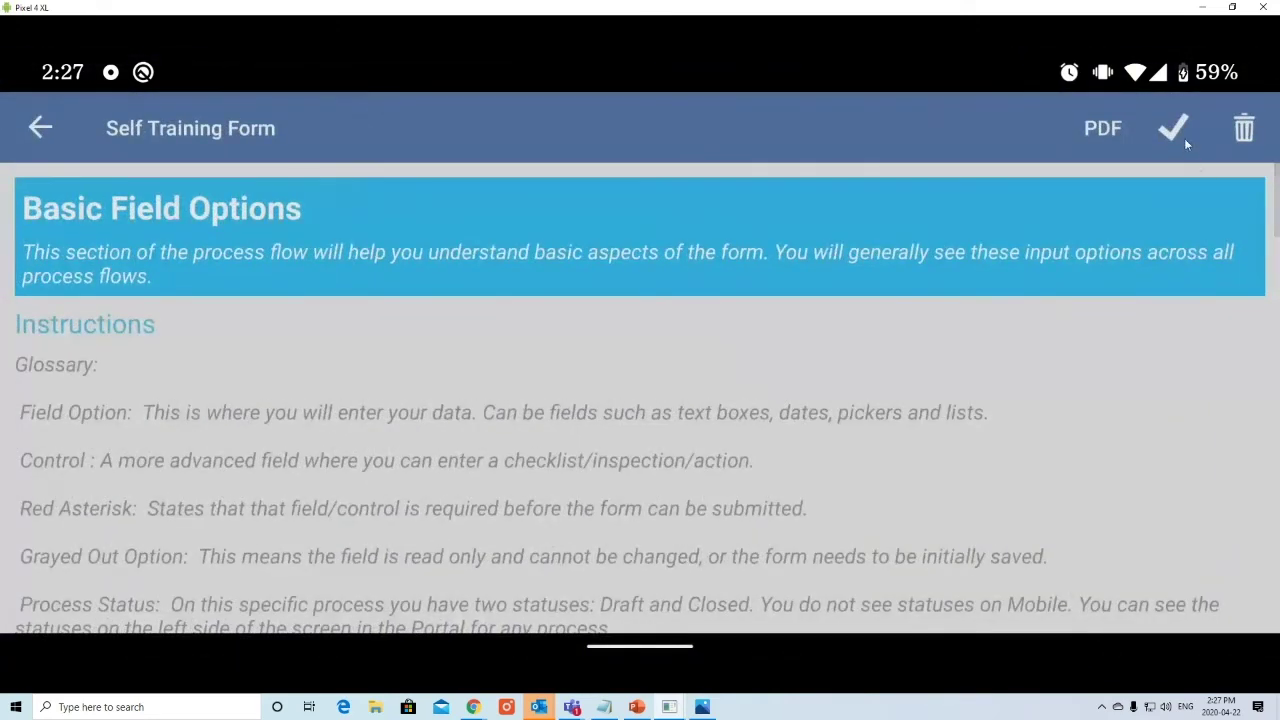
# Step: Submit the form, verify it under Entered Forms' 3 - Sending / Sent group, then switch to Chrome
pyautogui.click(1175, 130)
pyautogui.click(968, 438)
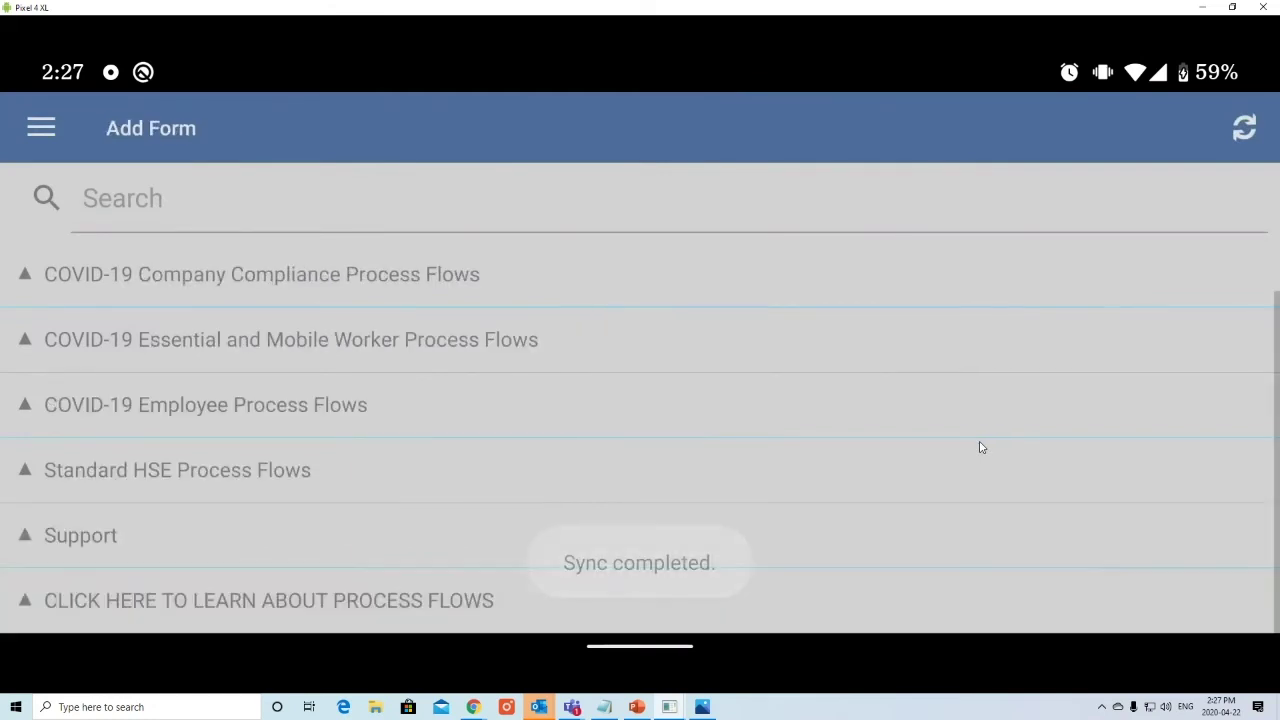
pyautogui.click(48, 134)
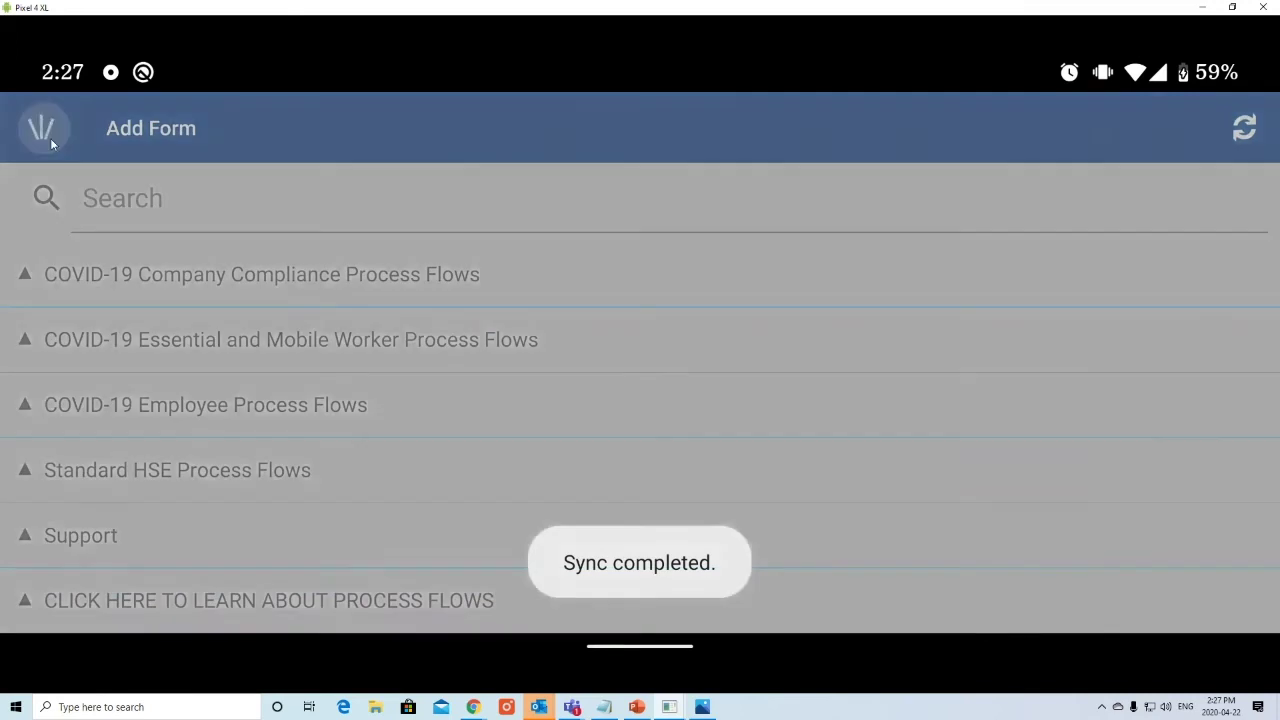
pyautogui.click(117, 261)
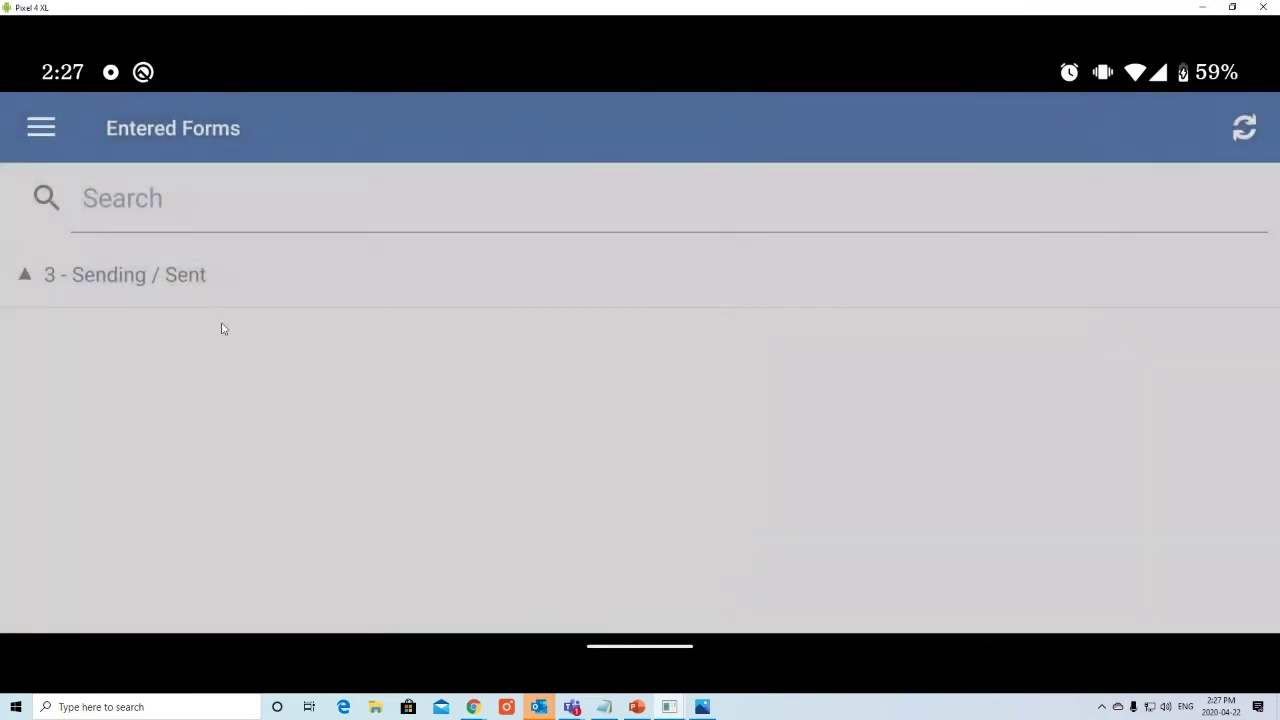
pyautogui.click(231, 275)
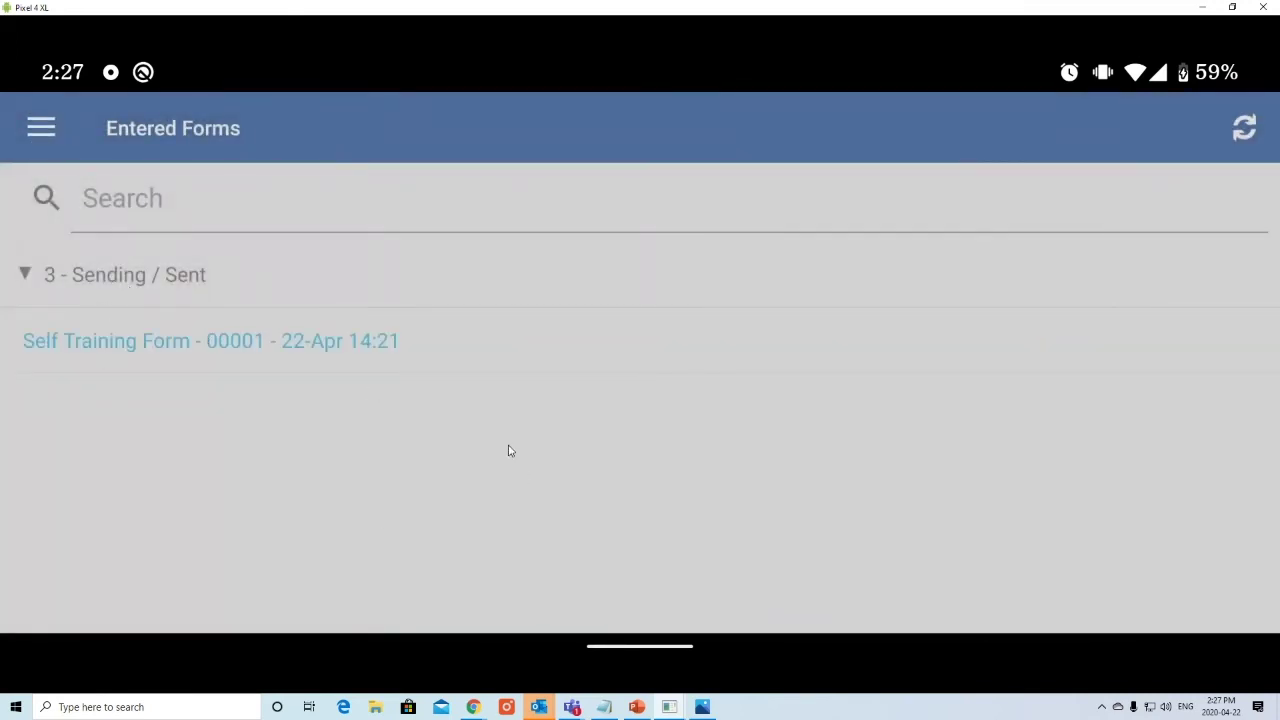
pyautogui.click(482, 709)
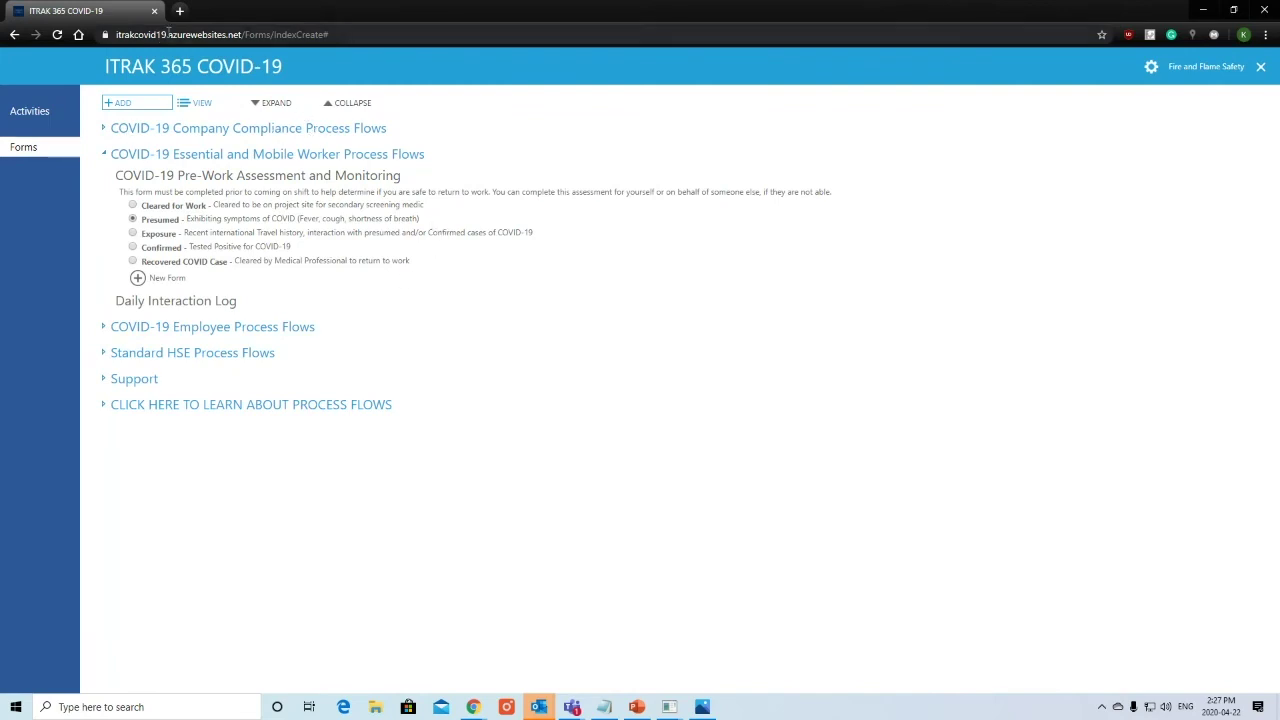
# Step: Expand each process-flow section, expand all, then collapse them all again
pyautogui.moveTo(163, 28); pyautogui.dragTo(240, 36)
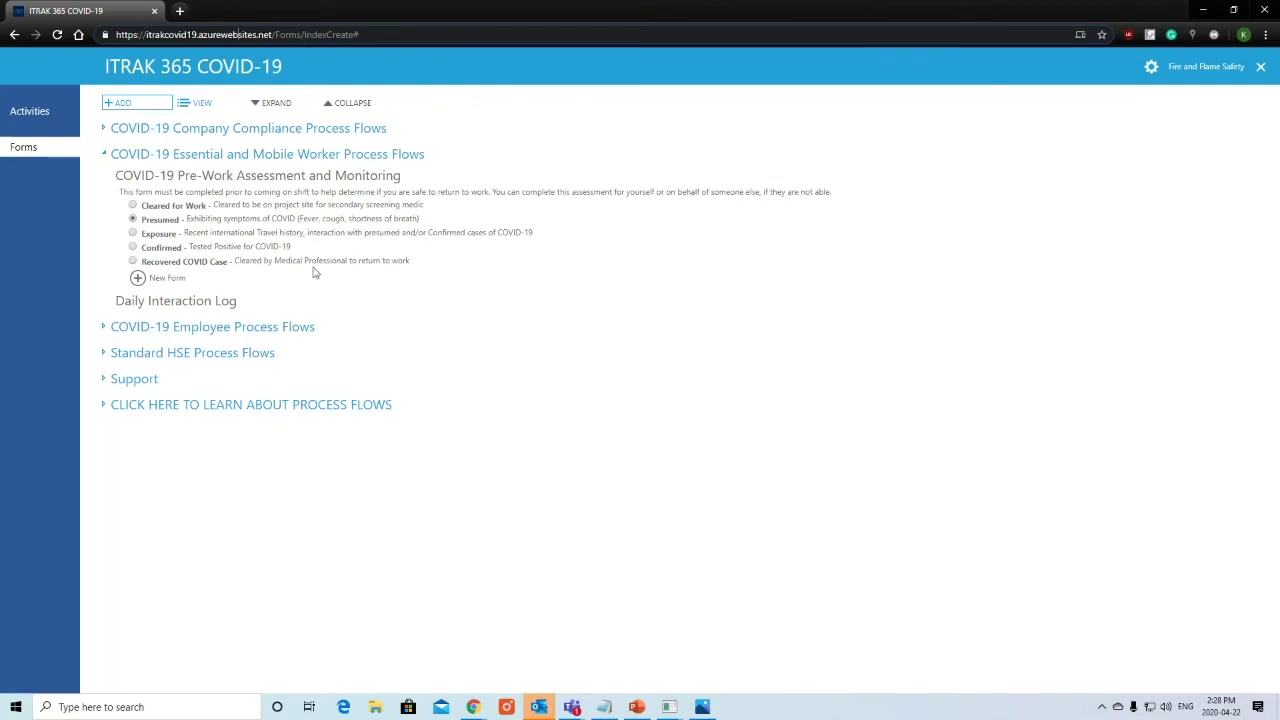
pyautogui.click(272, 129)
pyautogui.click(185, 240)
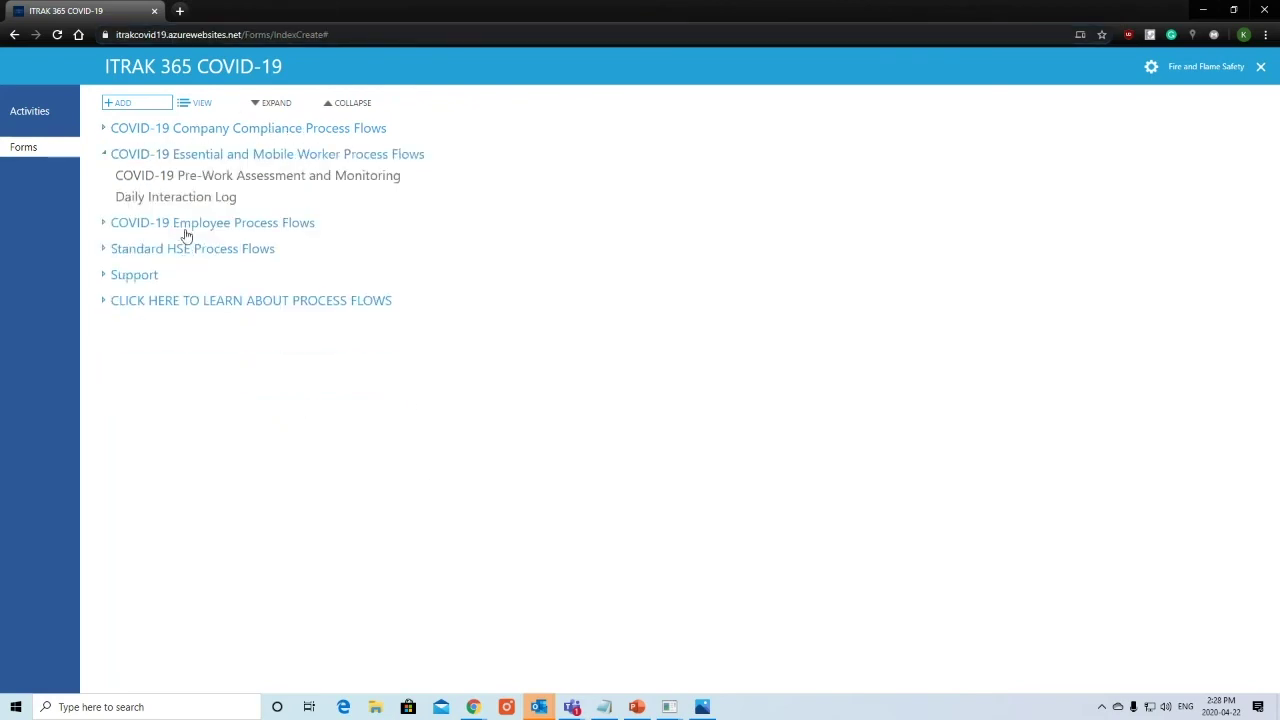
pyautogui.click(184, 222)
pyautogui.click(165, 290)
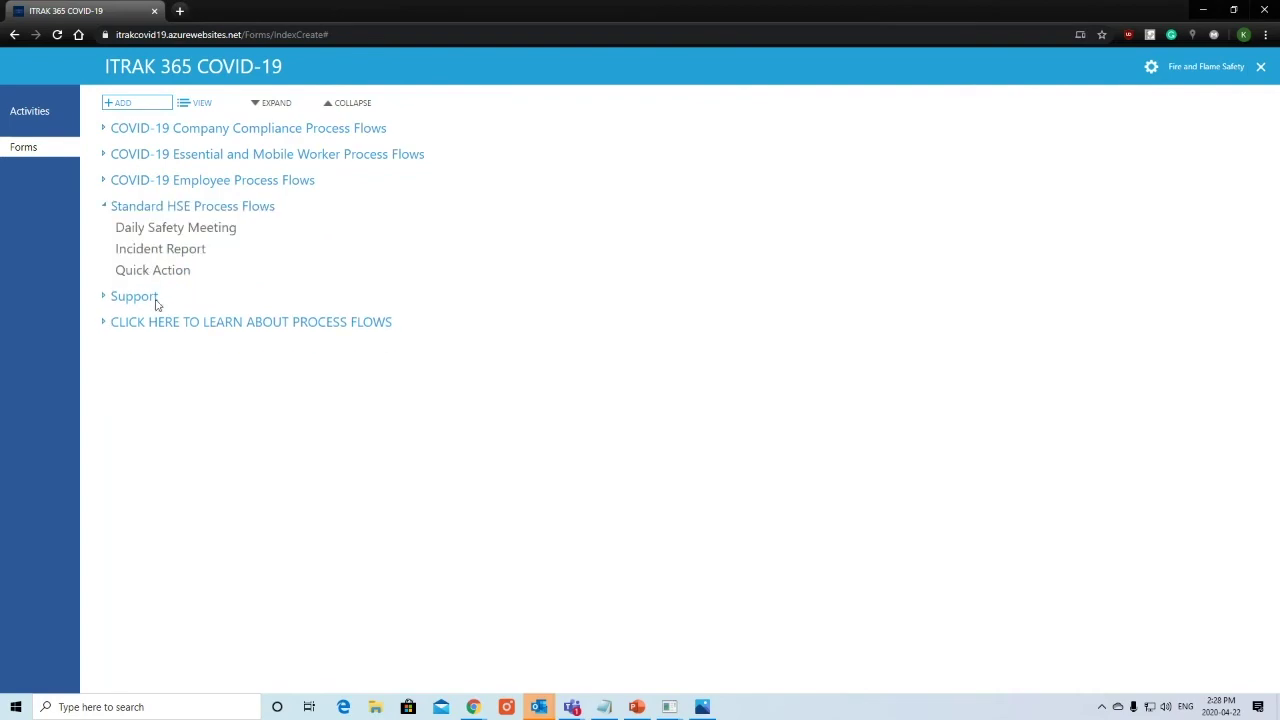
pyautogui.click(272, 103)
pyautogui.scroll(-2, 272, 250)
pyautogui.scroll(-4, 266, 383)
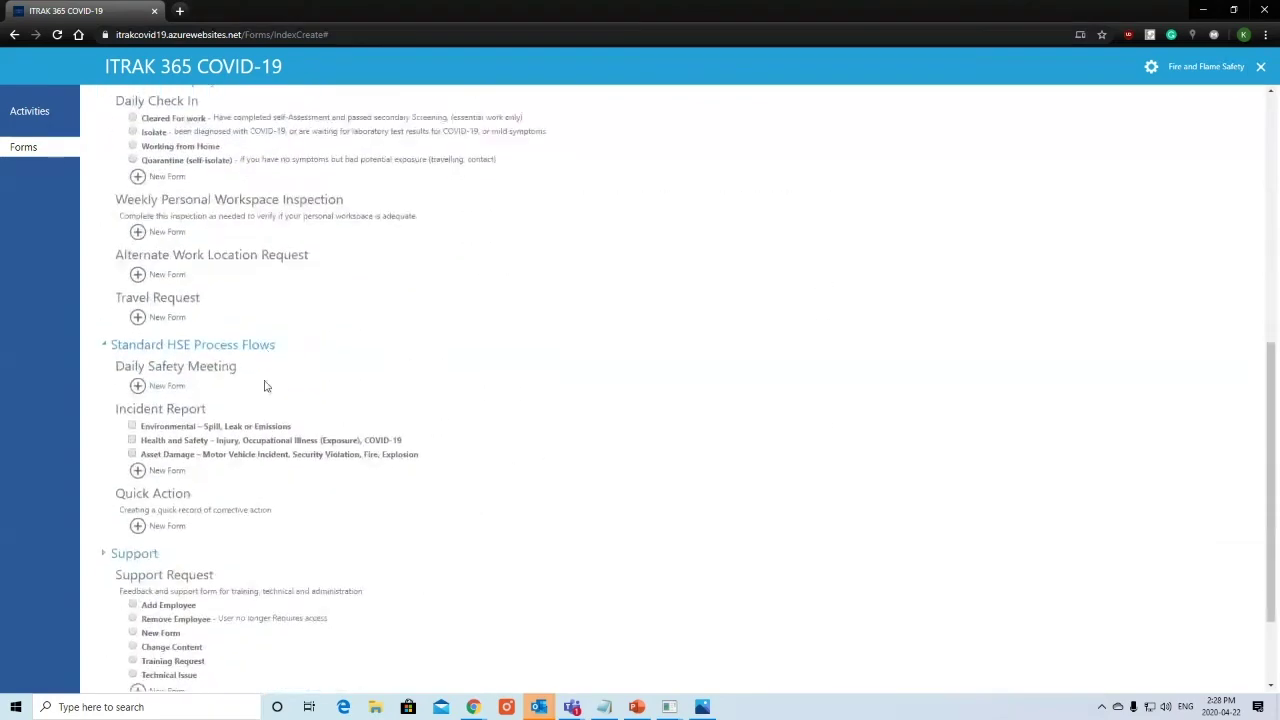
pyautogui.scroll(8, 277, 451)
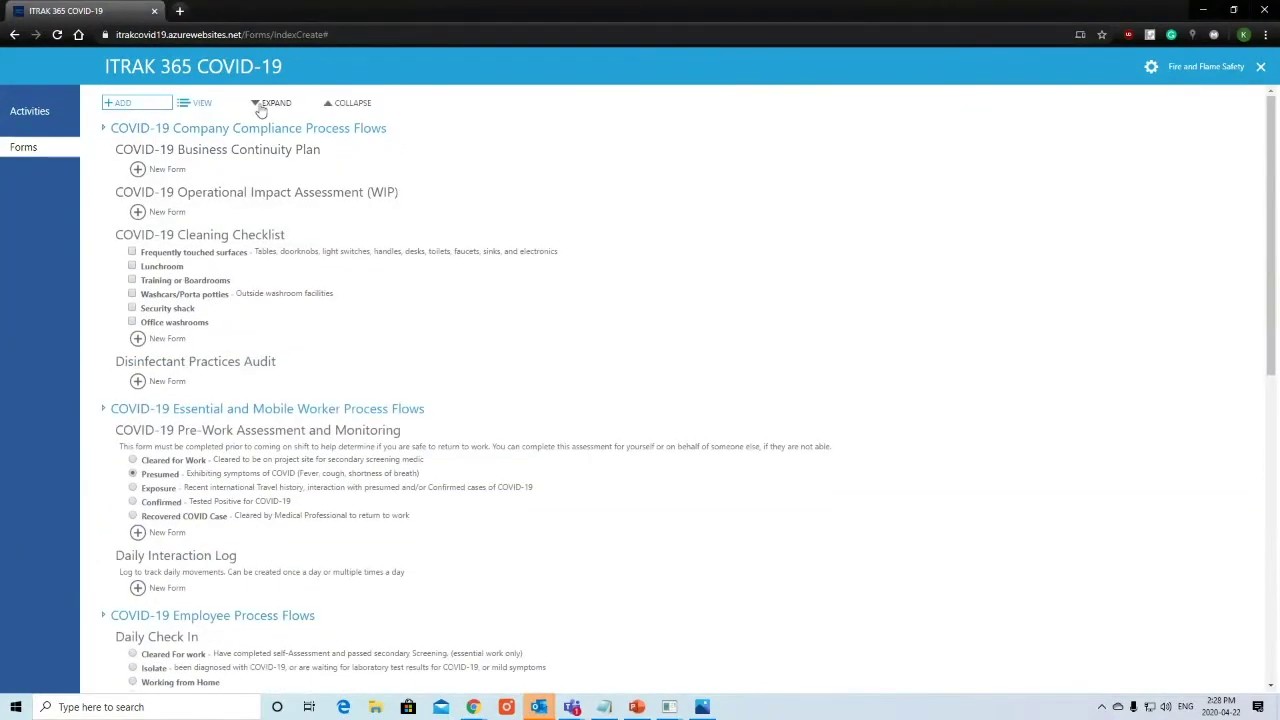
pyautogui.click(329, 104)
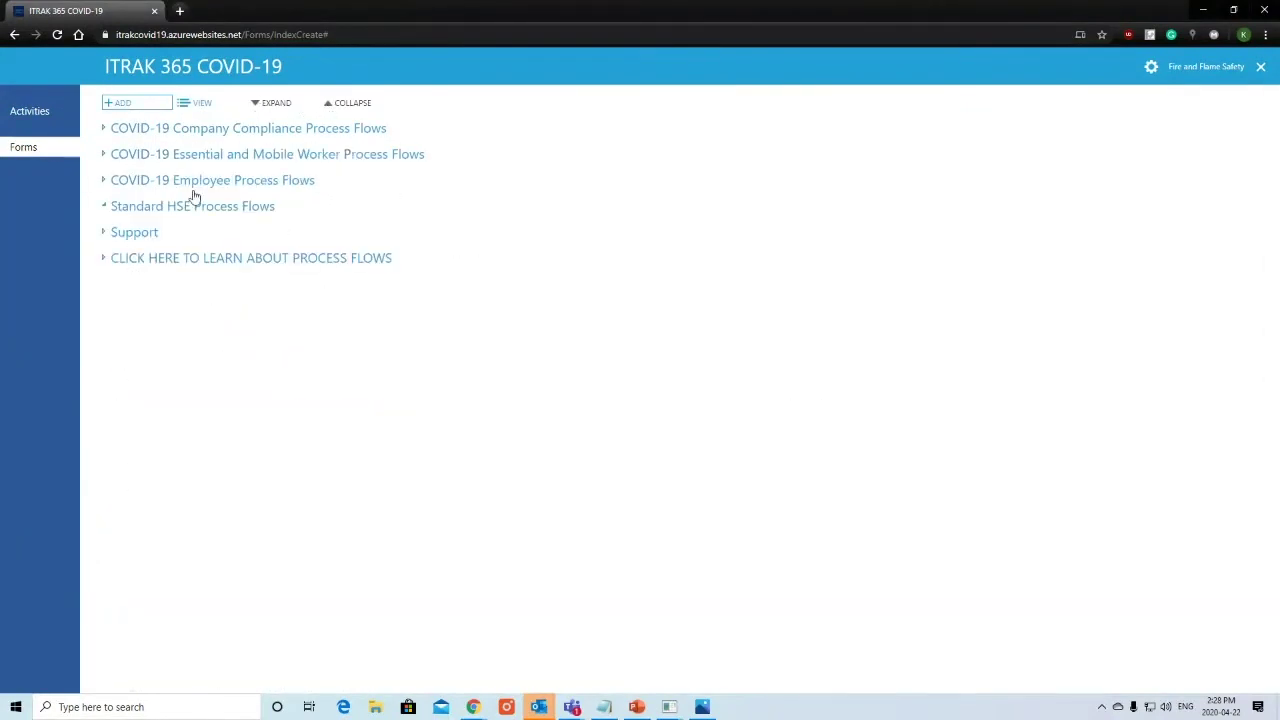
# Step: Open Self Training Form under Learn About Process Flows and start a New Form
pyautogui.click(145, 258)
pyautogui.click(147, 282)
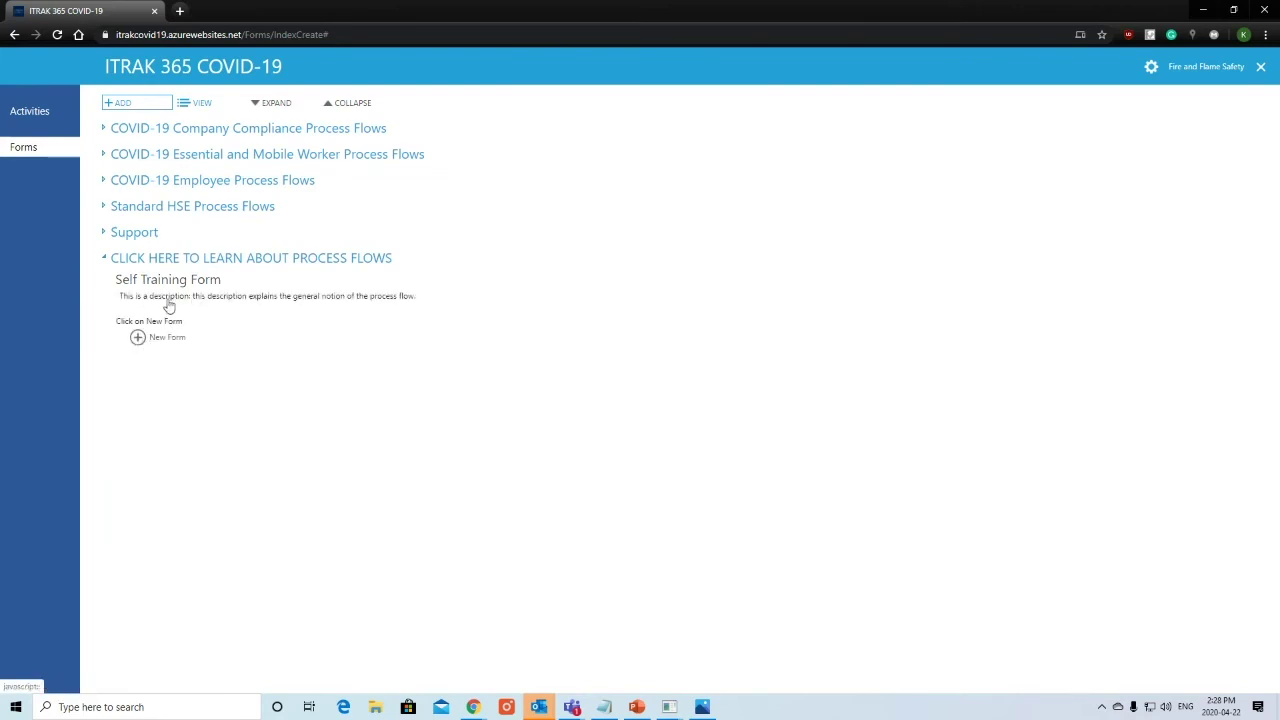
pyautogui.click(163, 337)
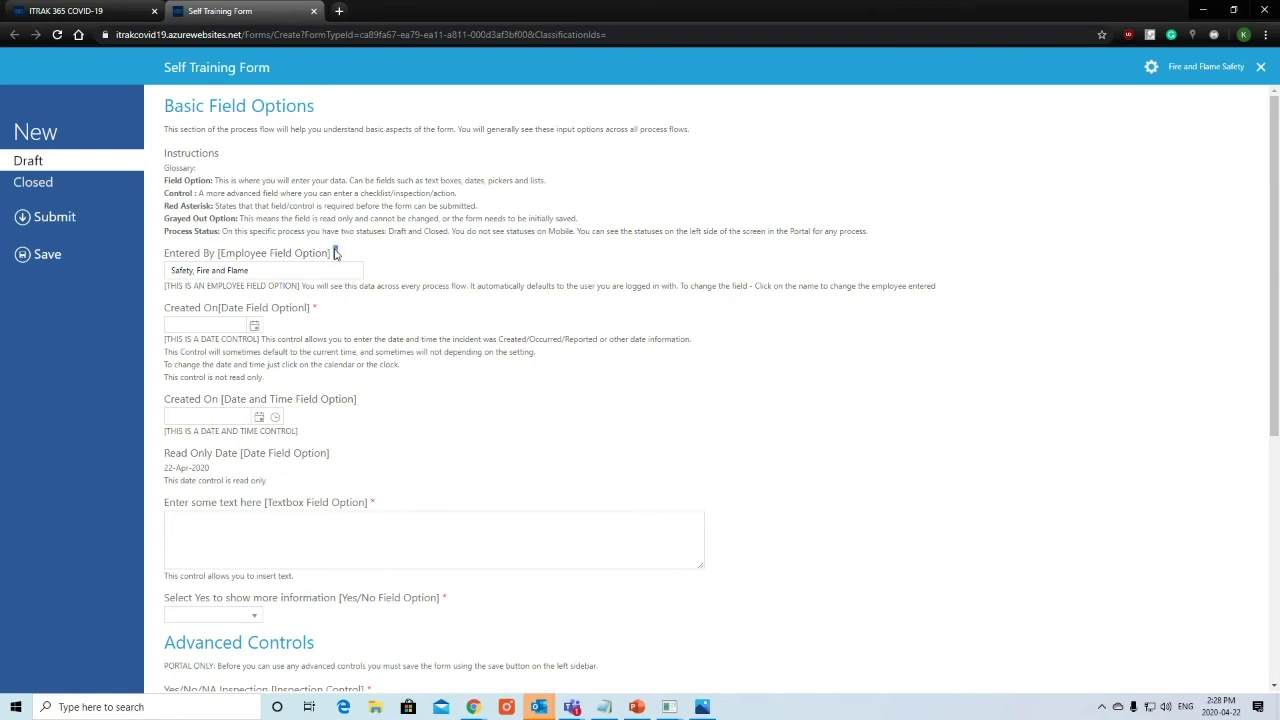
# Step: Review the blank form's required-field markers, then try Submit to trigger the missing-fields error
pyautogui.click(349, 312)
pyautogui.click(390, 412)
pyautogui.click(539, 651)
pyautogui.doubleClick(444, 598)
pyautogui.scroll(-3, 470, 570)
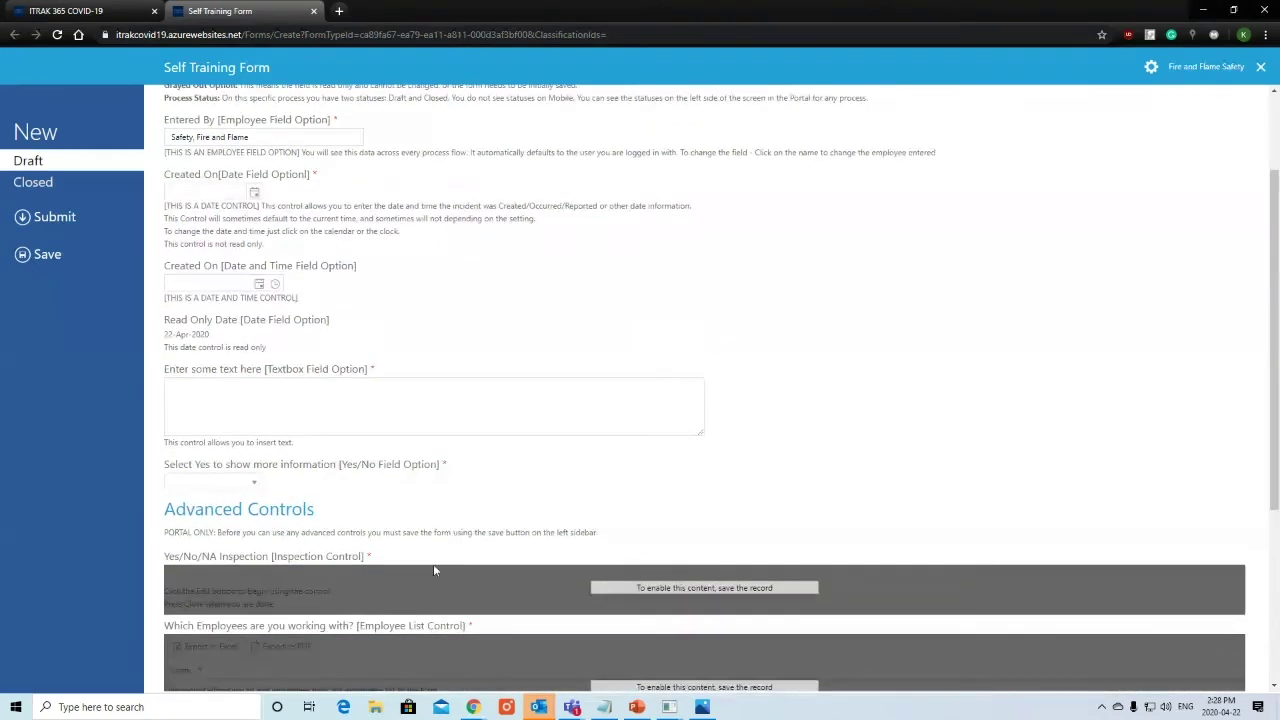
pyautogui.doubleClick(369, 557)
pyautogui.scroll(-3, 440, 545)
pyautogui.click(478, 497)
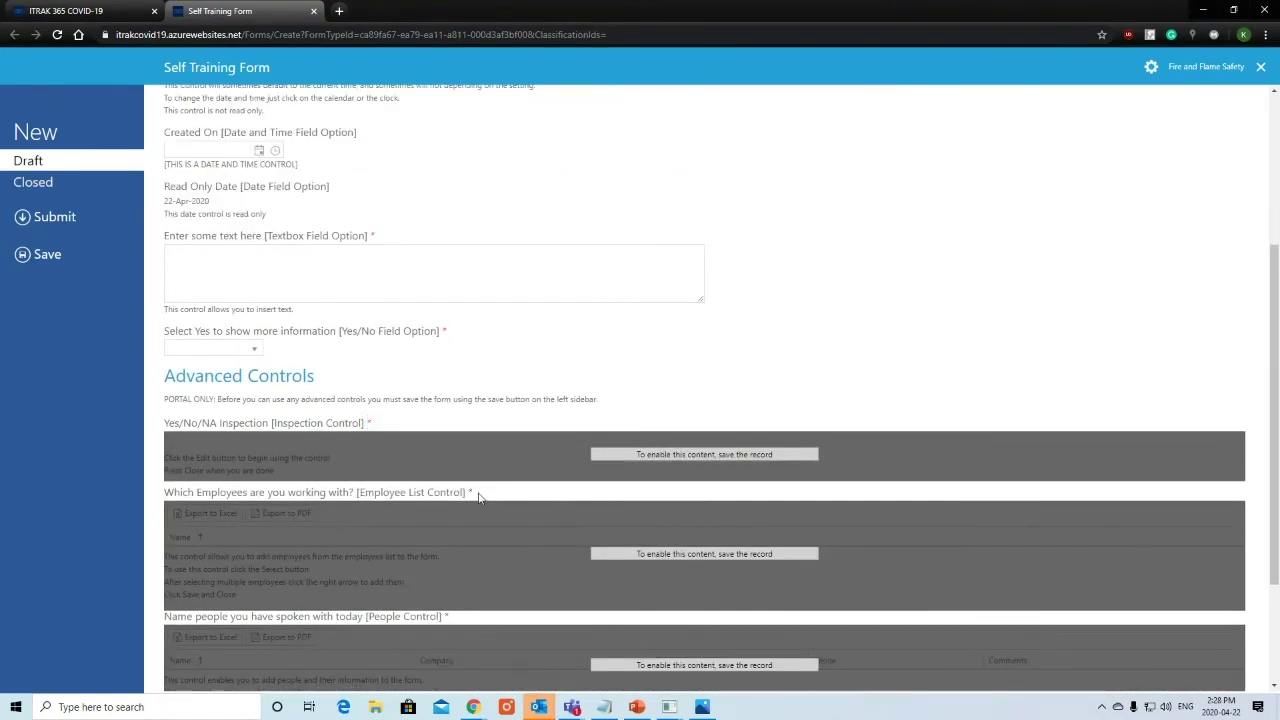
pyautogui.tripleClick(447, 617)
pyautogui.click(449, 619)
pyautogui.scroll(5, 456, 589)
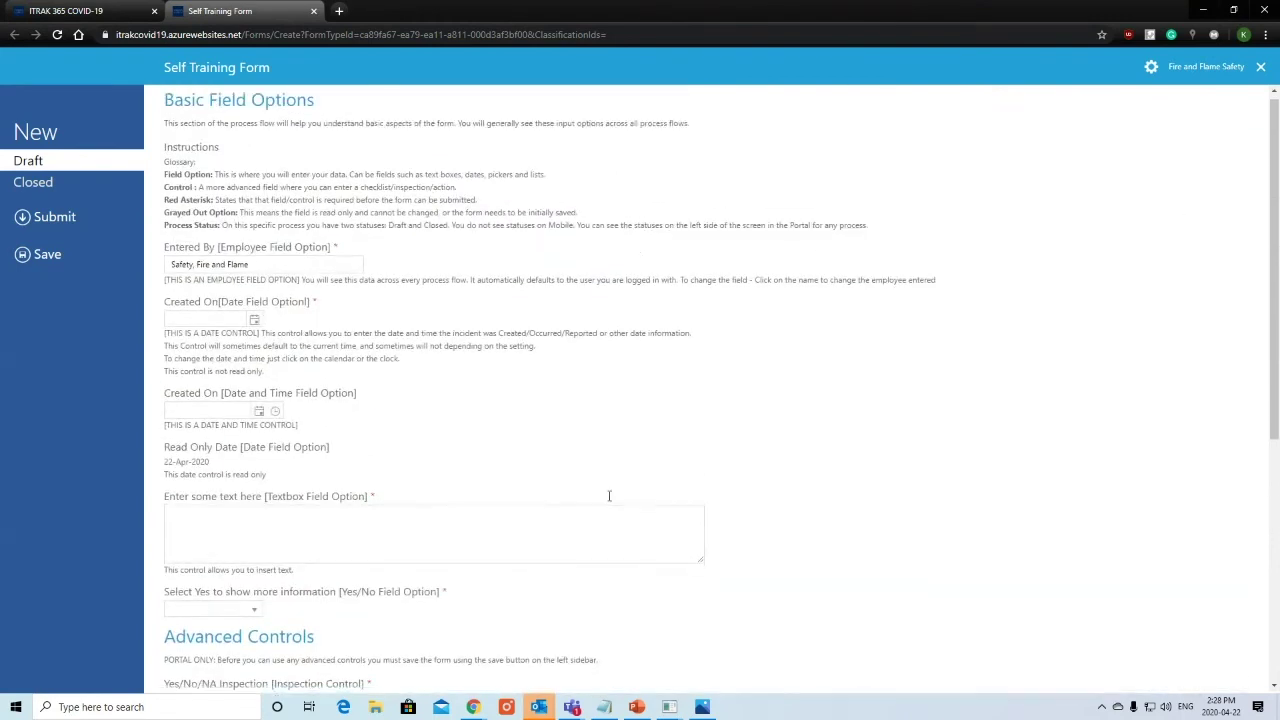
pyautogui.click(37, 215)
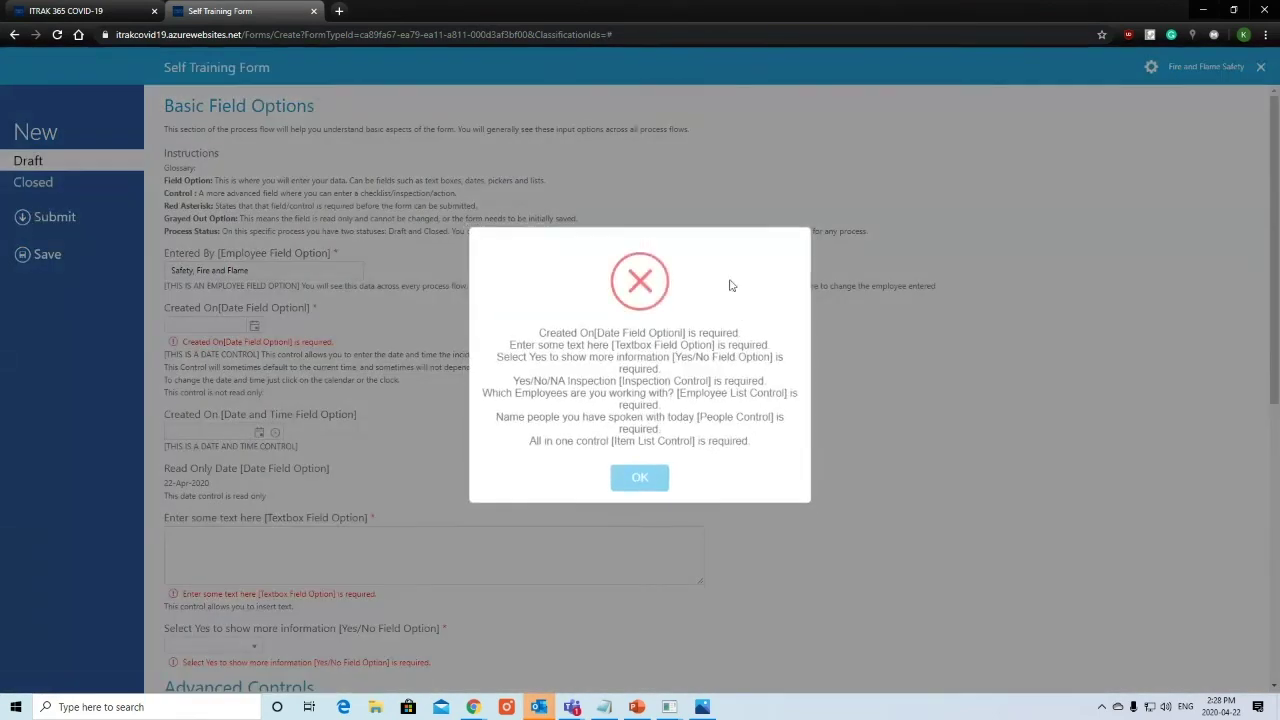
# Step: Dismiss the validation warning and review the Created On message and read-only date 22-Apr-2020
pyautogui.click(622, 476)
pyautogui.moveTo(325, 344); pyautogui.dragTo(228, 343)
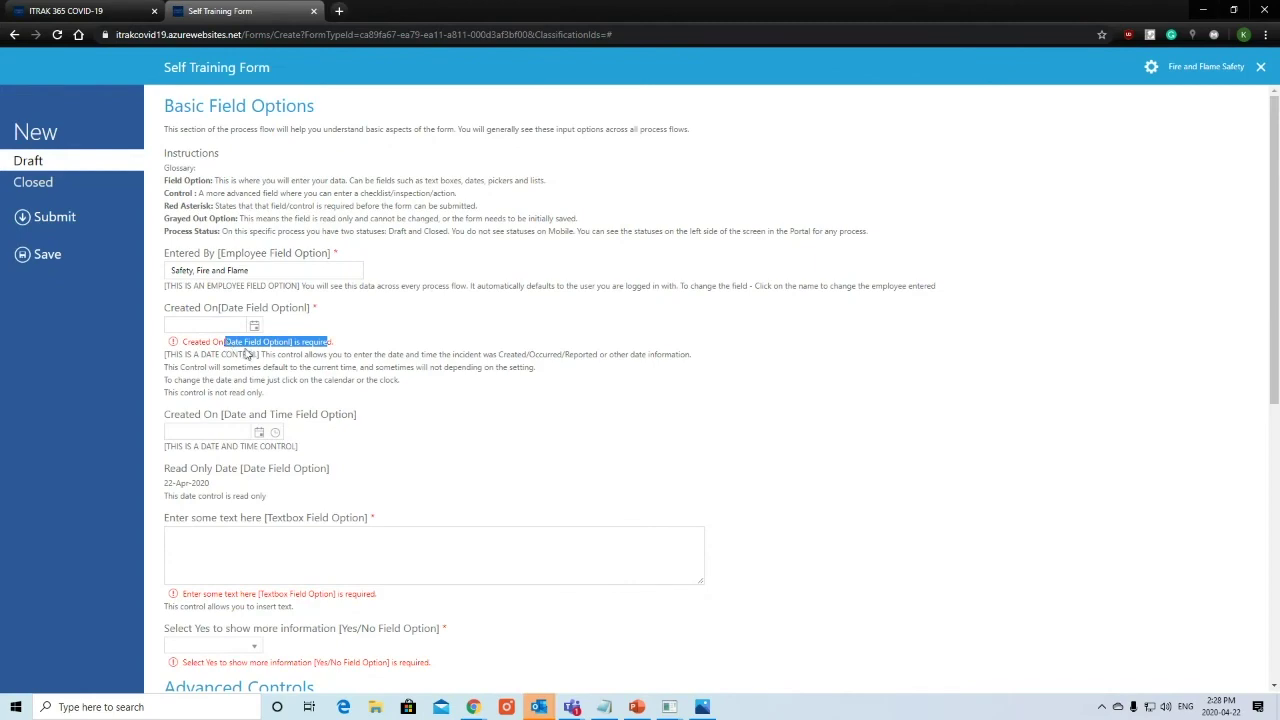
pyautogui.click(247, 353)
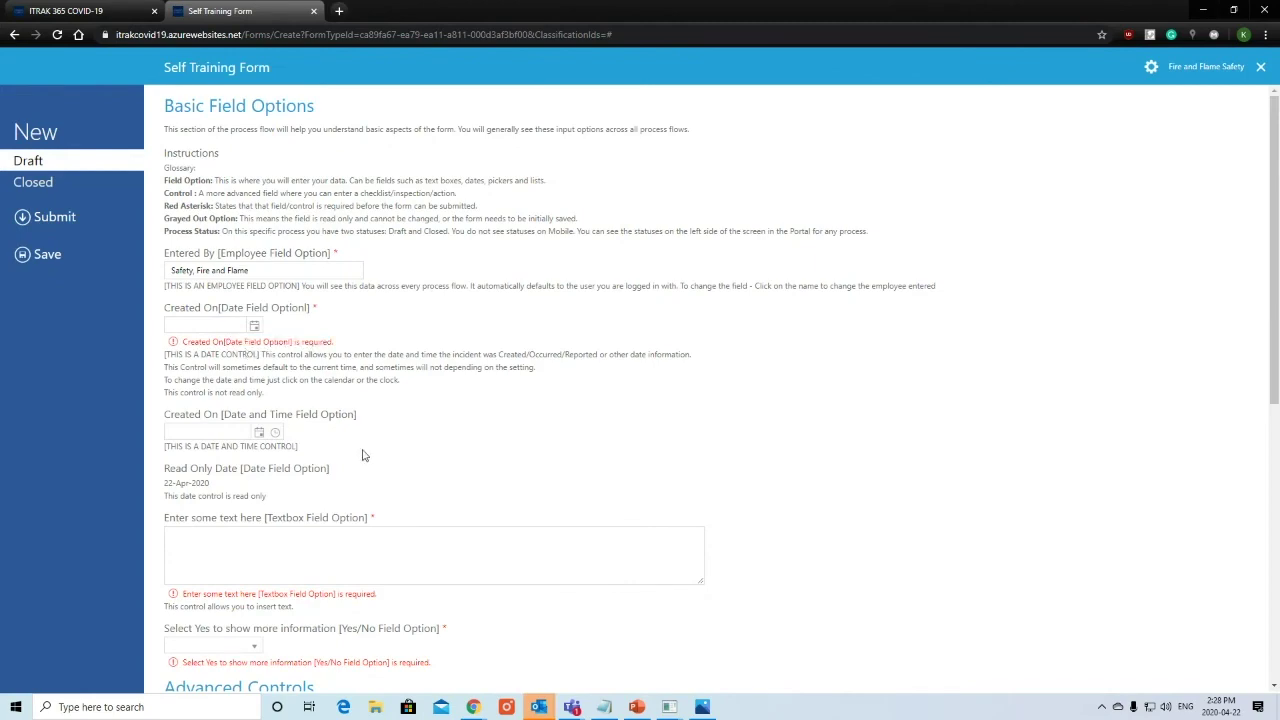
pyautogui.scroll(-3, 443, 449)
pyautogui.scroll(3, 443, 449)
pyautogui.moveTo(168, 218); pyautogui.dragTo(586, 218)
pyautogui.click(252, 492)
pyautogui.moveTo(223, 487); pyautogui.dragTo(188, 486)
pyautogui.click(188, 486)
# Step: Read the note about saving before advanced controls, then save the form as Draft 001114
pyautogui.scroll(-4, 614, 414)
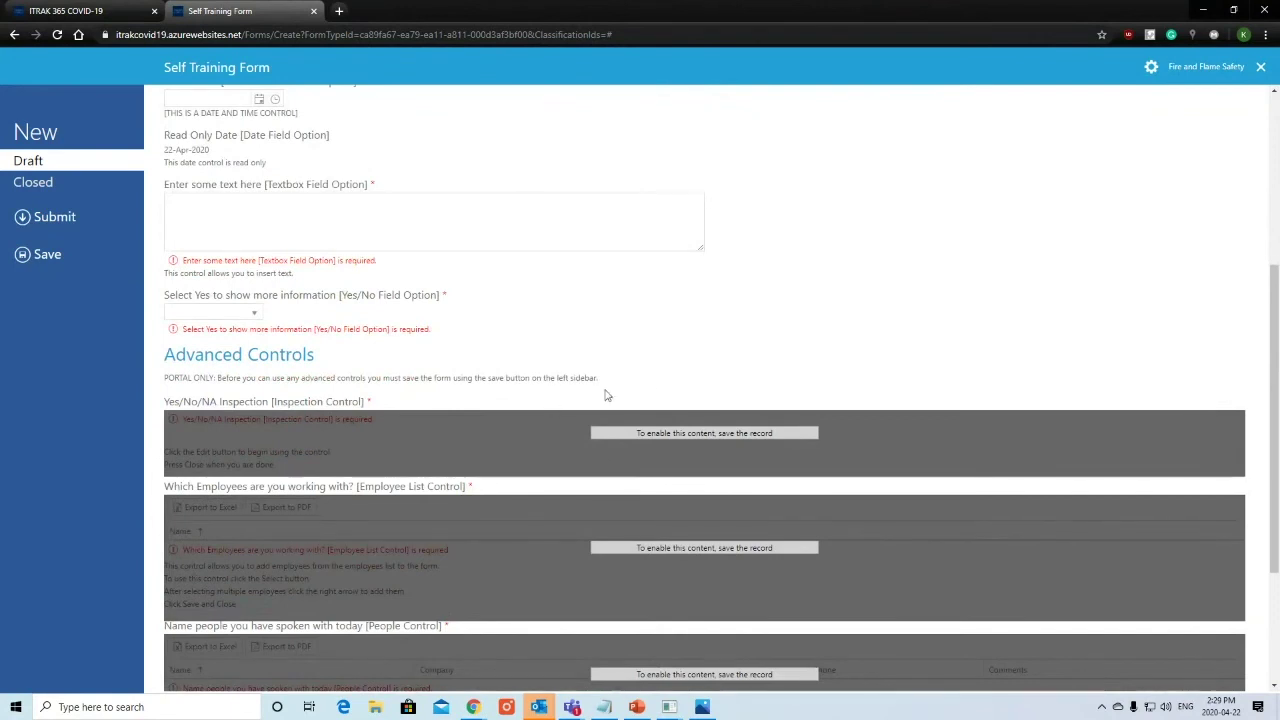
pyautogui.moveTo(598, 378); pyautogui.dragTo(401, 380)
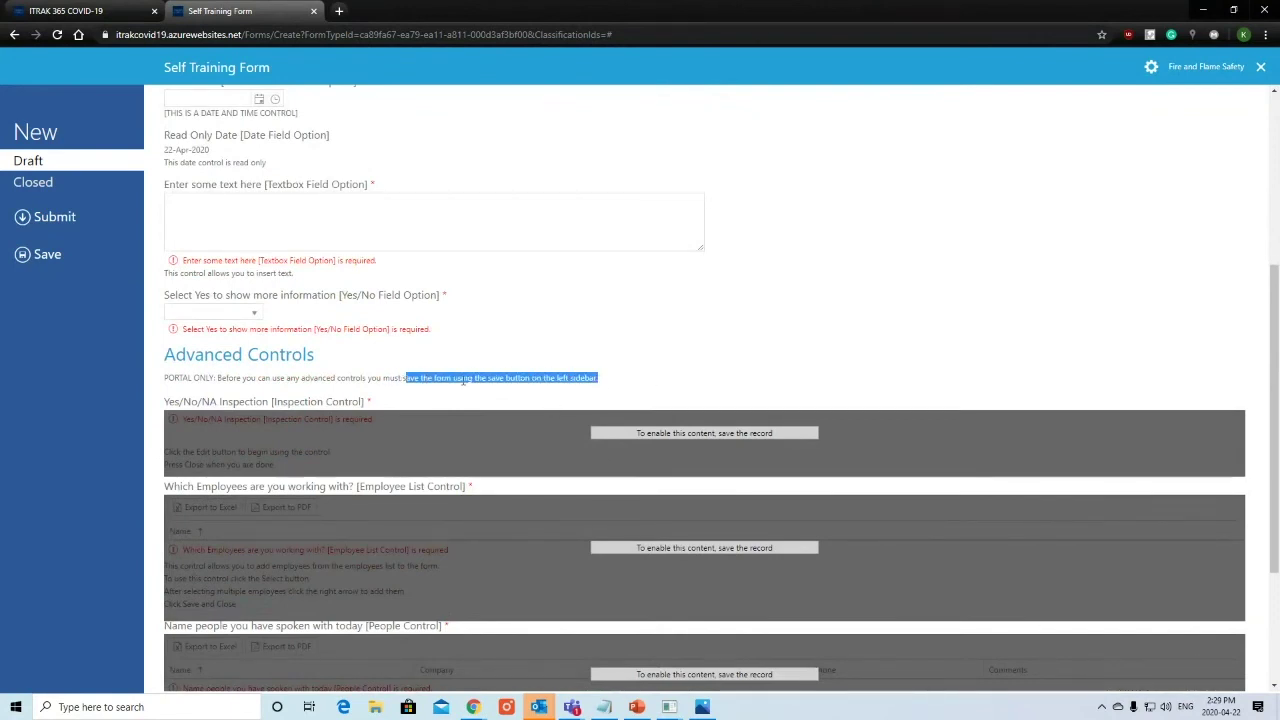
pyautogui.click(465, 380)
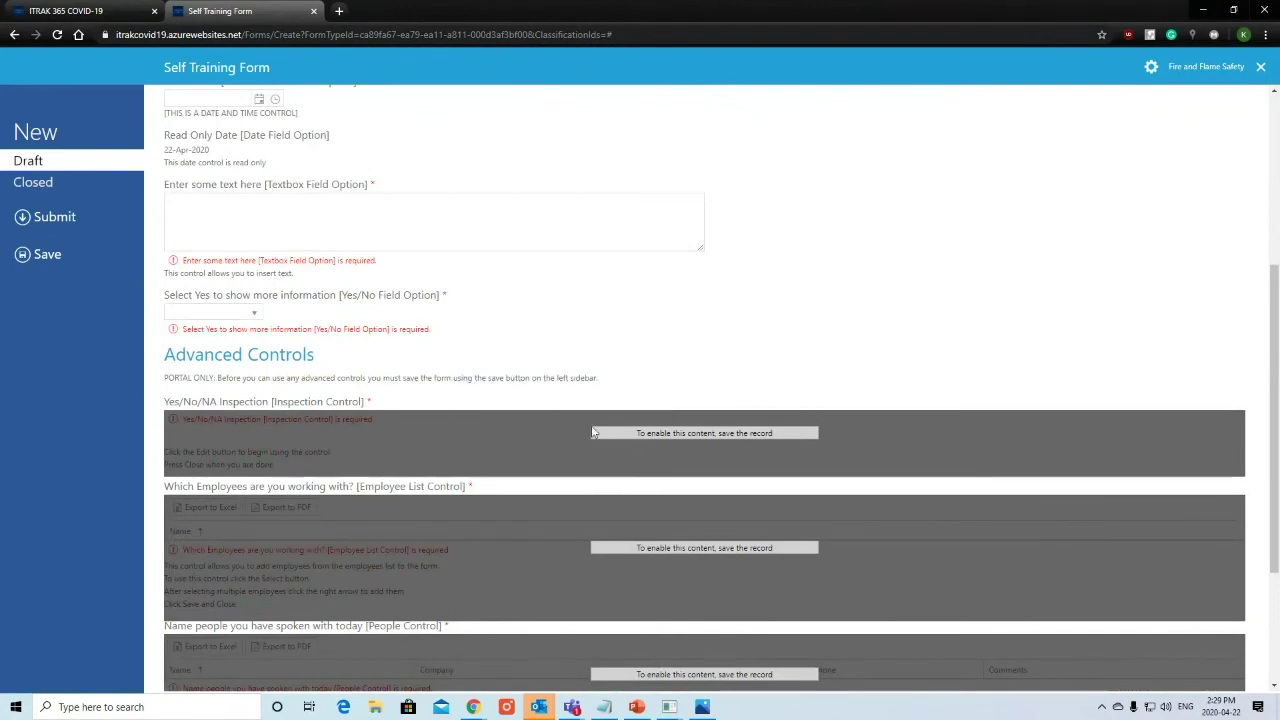
pyautogui.click(46, 253)
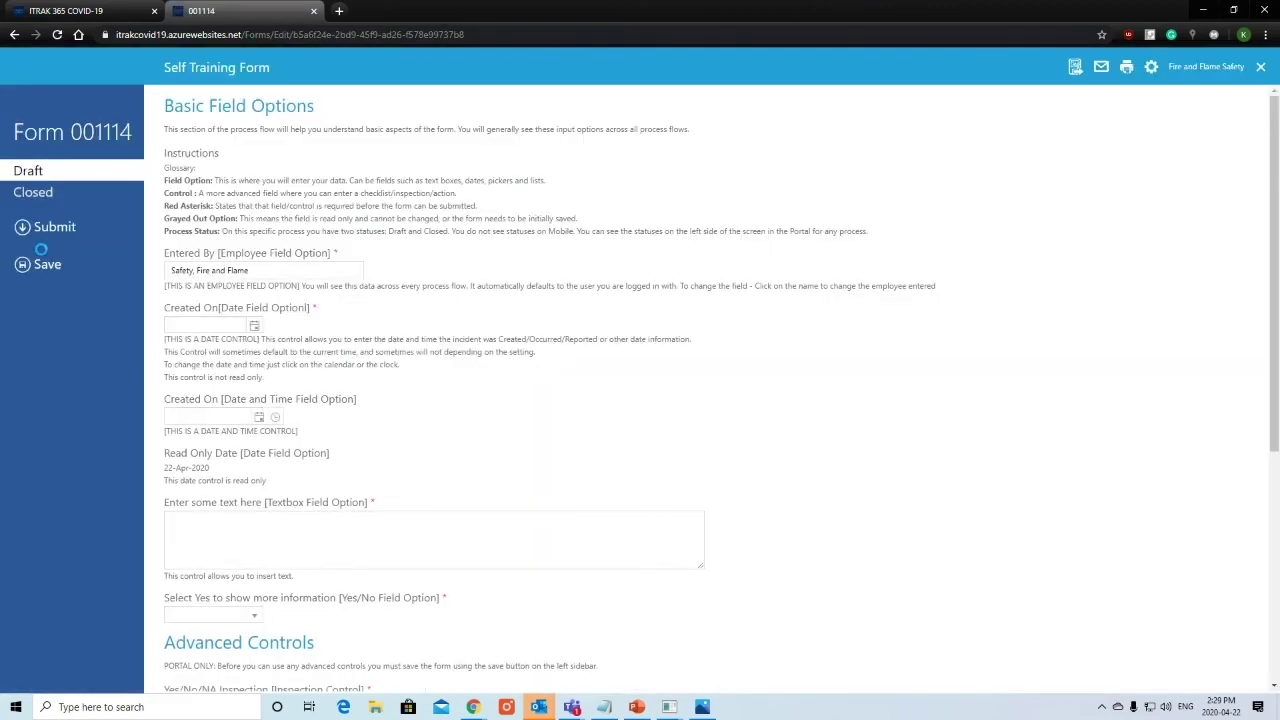
# Step: Set the Created On date to 01-Apr-2020 and the date-time to 02:00 AM
pyautogui.scroll(-3, 323, 294)
pyautogui.scroll(3, 451, 271)
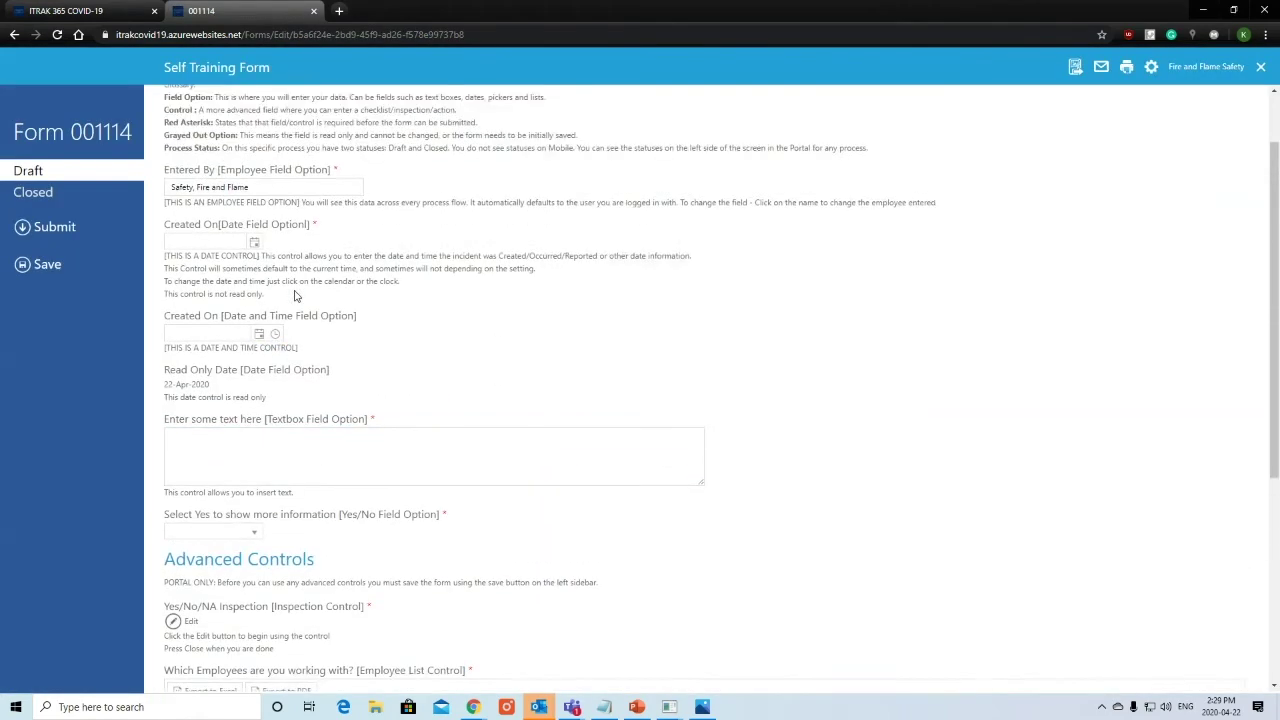
pyautogui.click(254, 258)
pyautogui.click(234, 316)
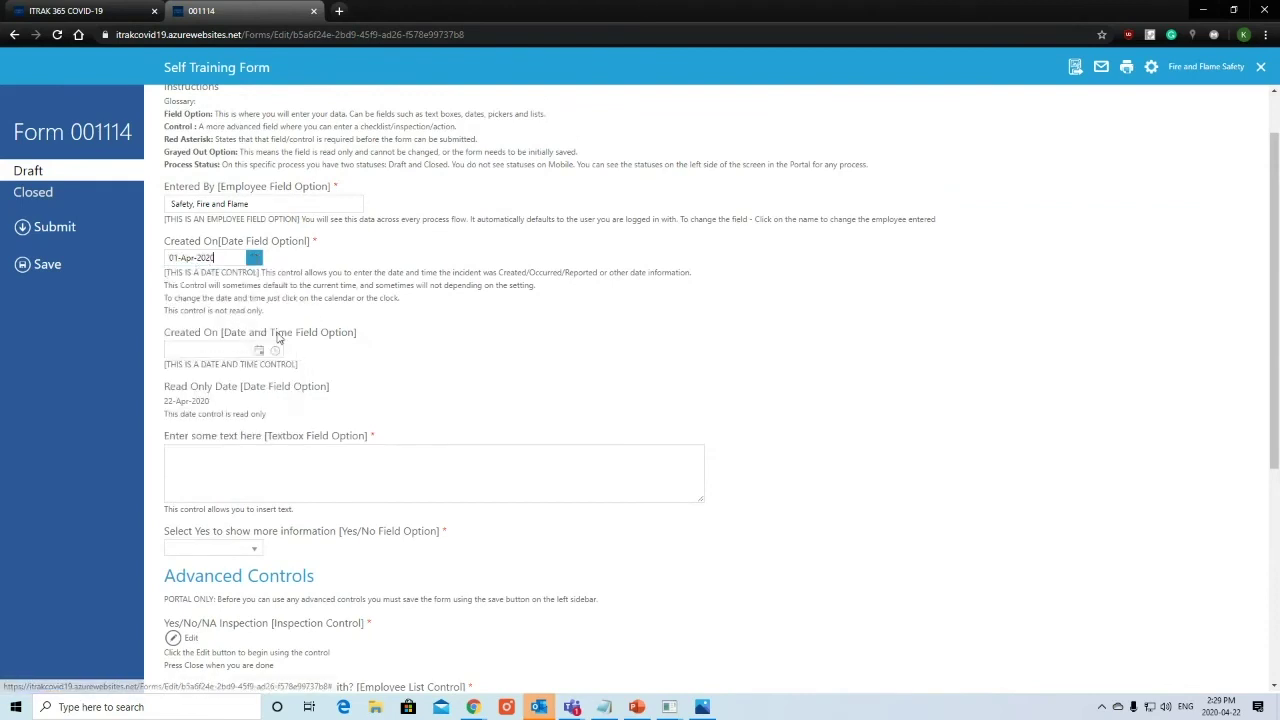
pyautogui.click(275, 349)
pyautogui.click(225, 434)
# Step: Enter 'test' as the text answer, choose Yes for More Information, and start editing the inspection
pyautogui.click(335, 485)
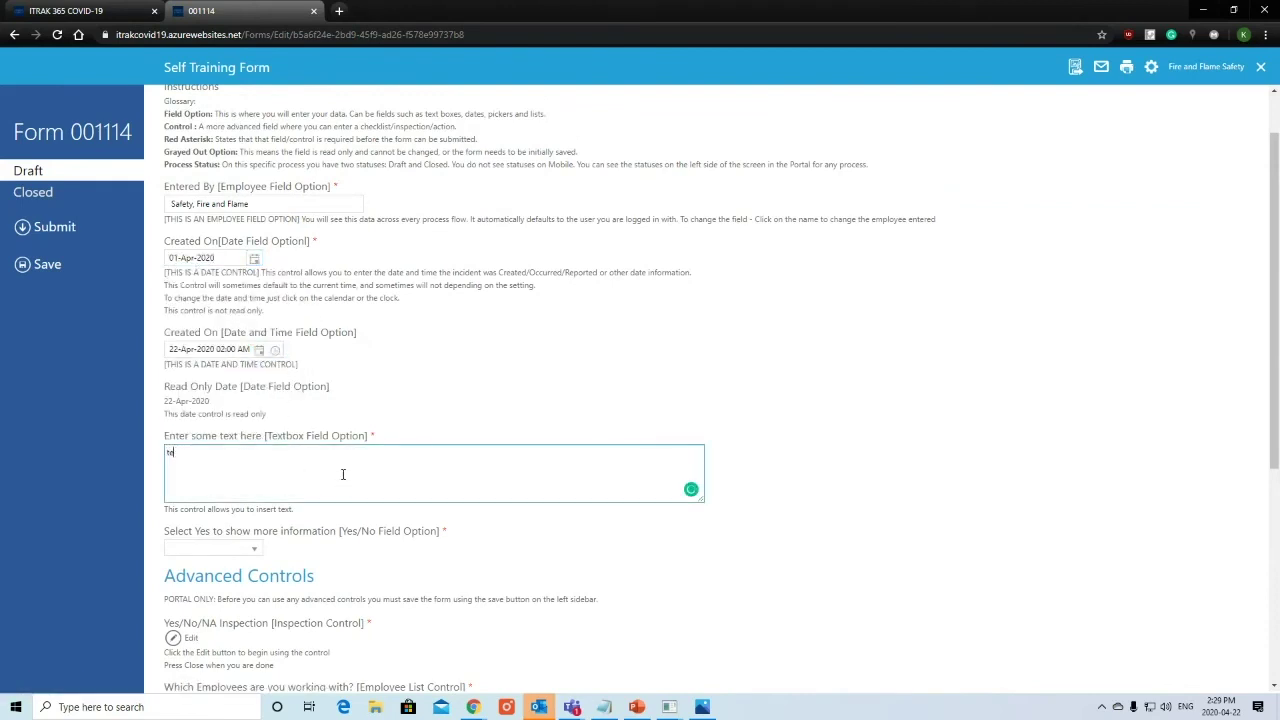
pyautogui.click(212, 548)
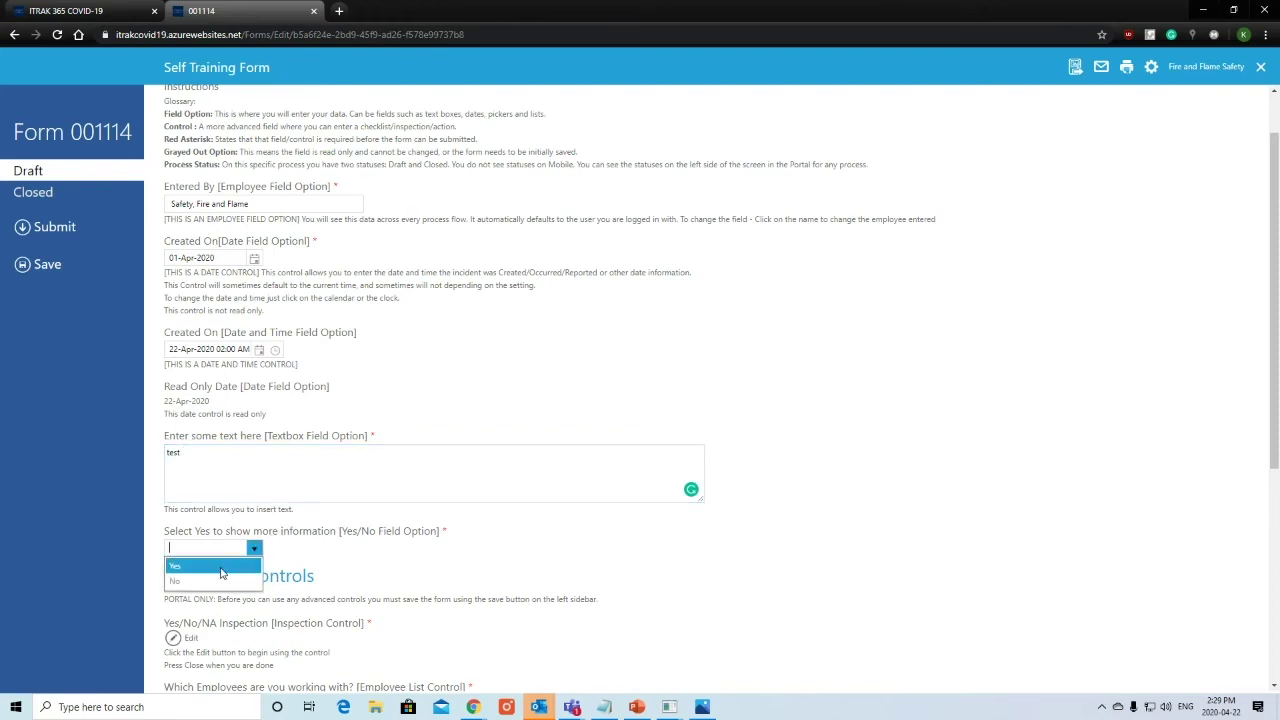
pyautogui.click(200, 566)
pyautogui.scroll(-3, 464, 541)
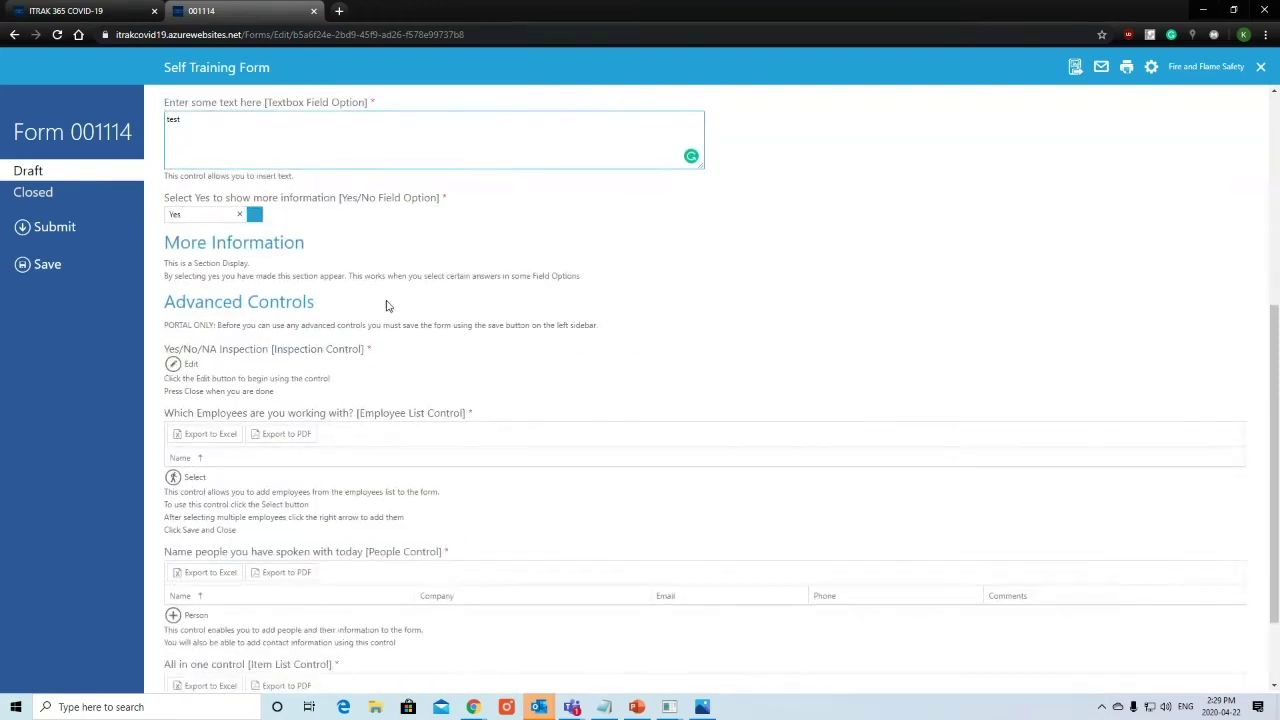
pyautogui.click(173, 364)
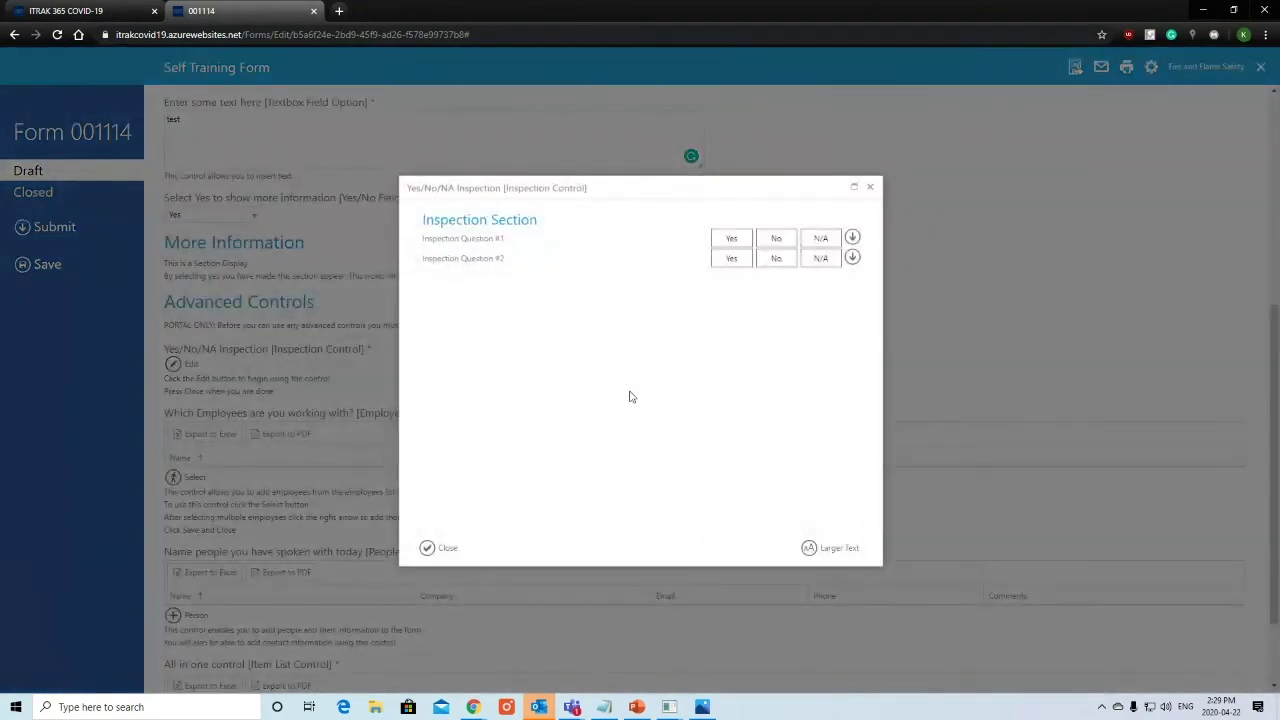
# Step: Cycle Question #1 through Yes and No to N/A, and show its Action and Attachment options
pyautogui.moveTo(503, 236); pyautogui.dragTo(449, 251)
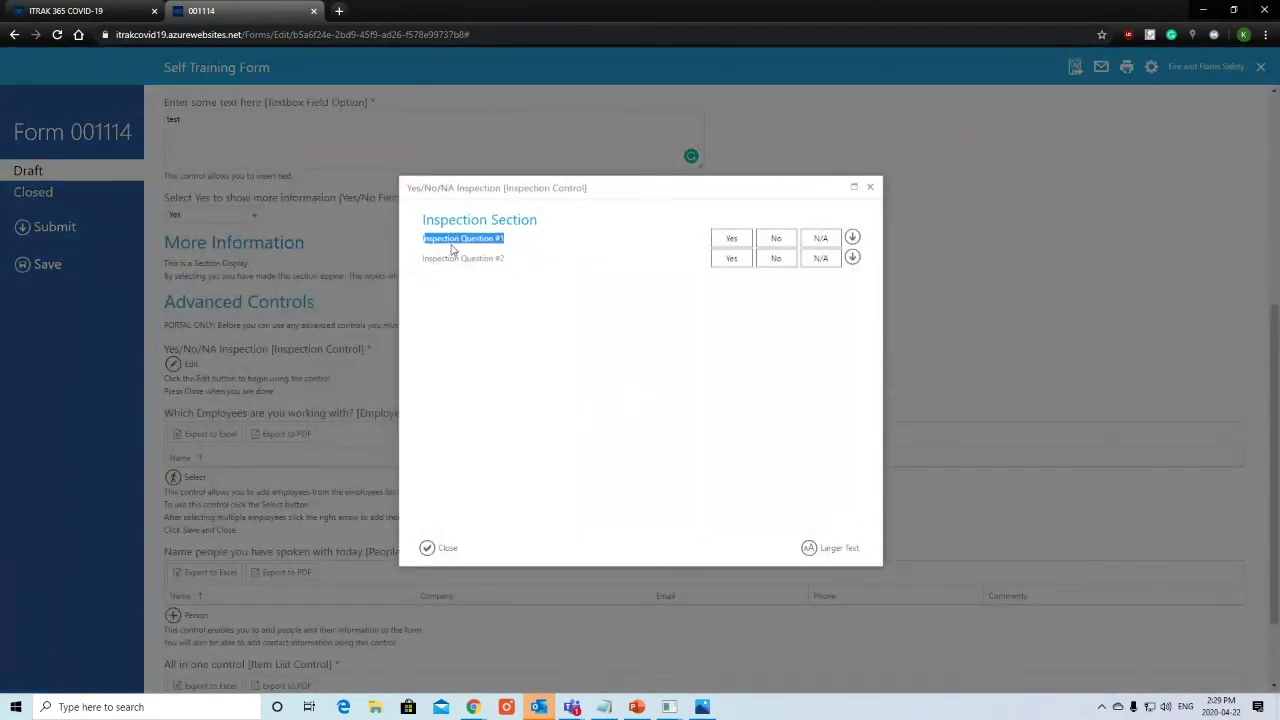
pyautogui.click(449, 251)
pyautogui.click(728, 243)
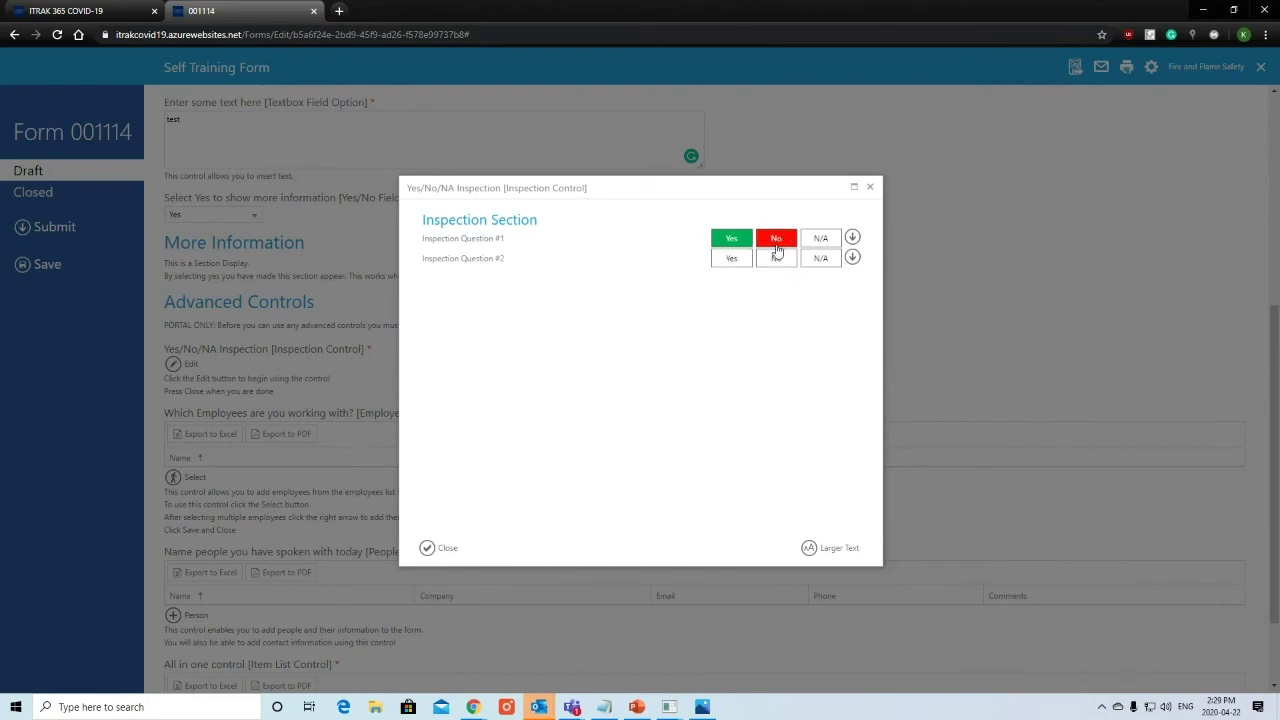
pyautogui.click(777, 247)
pyautogui.click(819, 243)
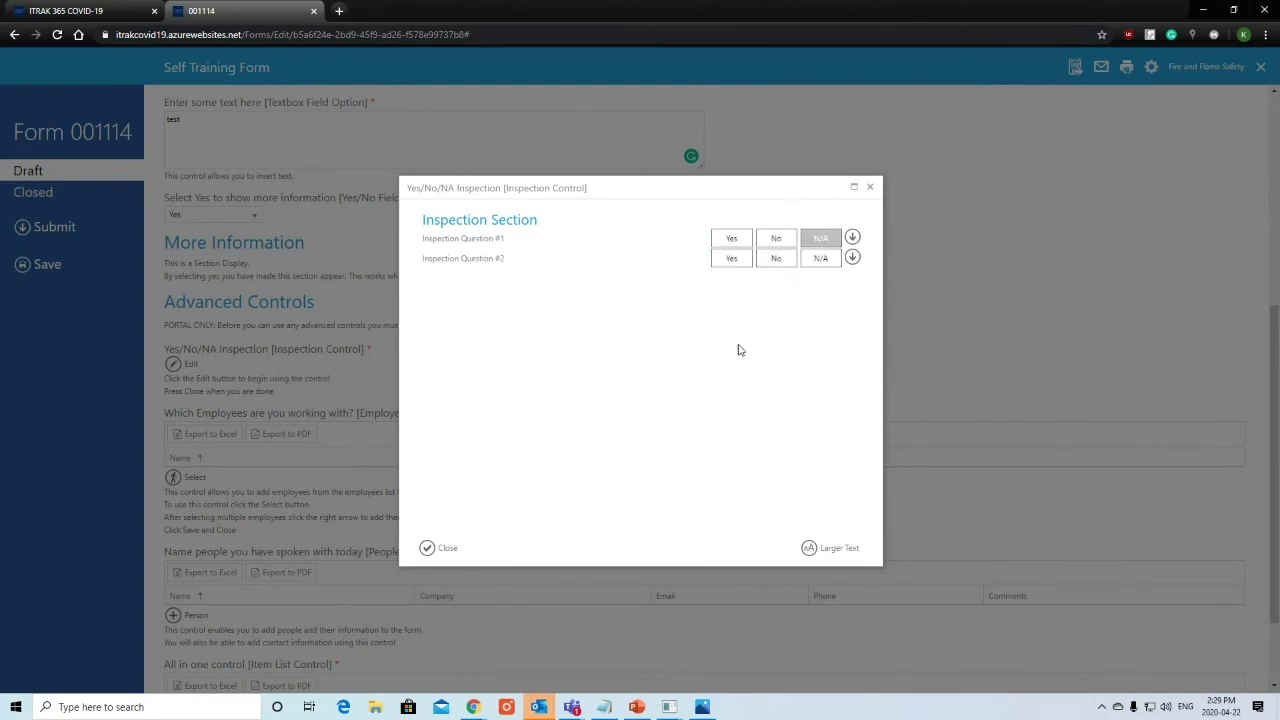
pyautogui.click(852, 239)
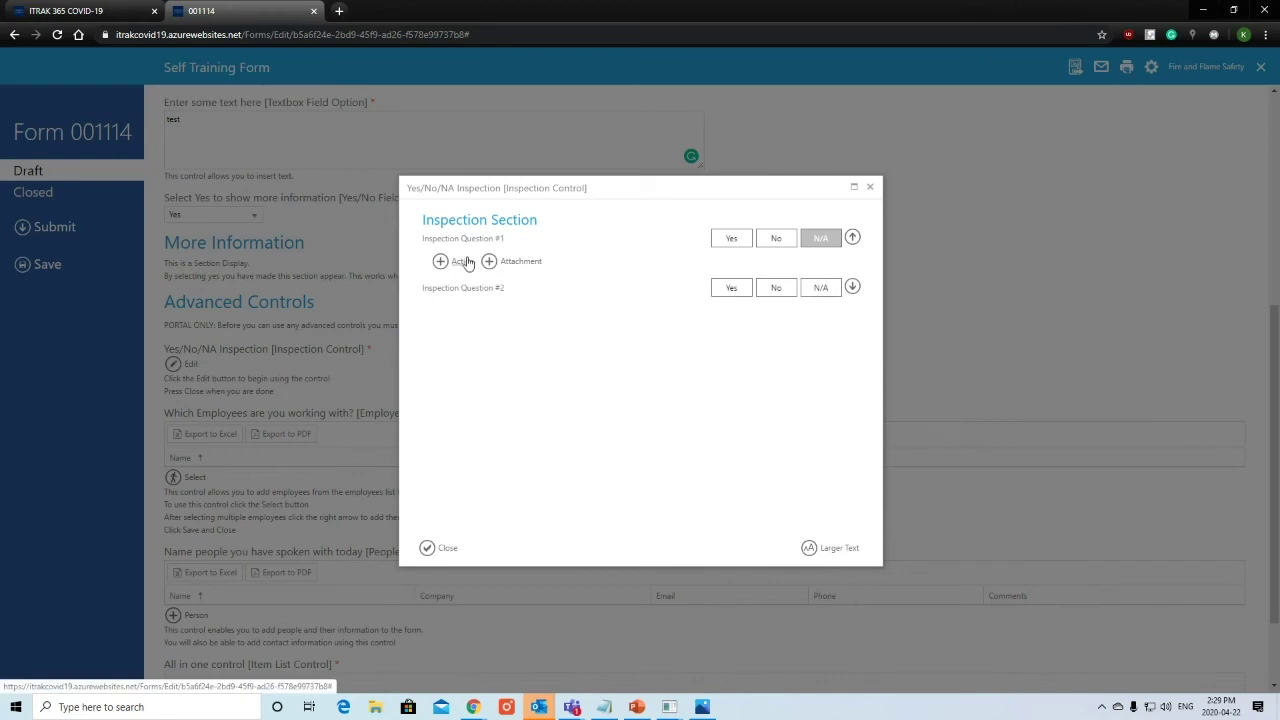
# Step: Create action 'Clean Up Mess' assigned to the mobile app owner, describing the lunchroom 3 mess
pyautogui.click(462, 262)
pyautogui.click(514, 208)
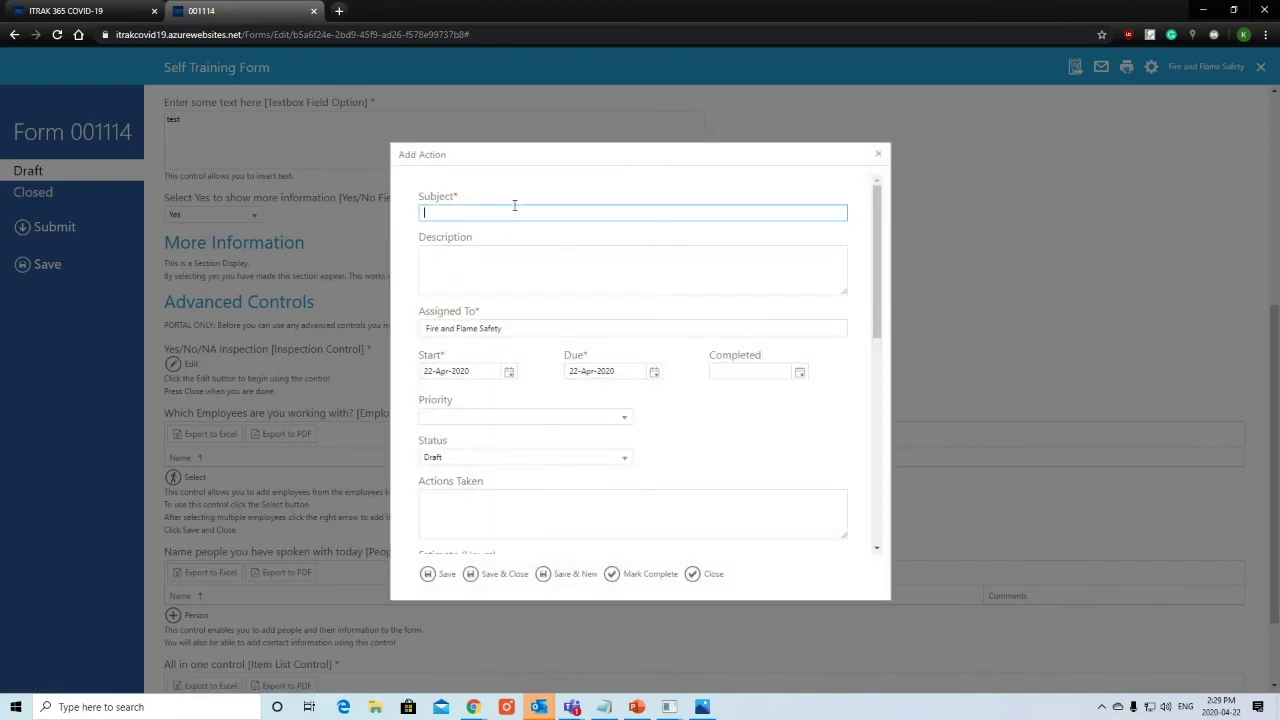
pyautogui.write('Clean U')
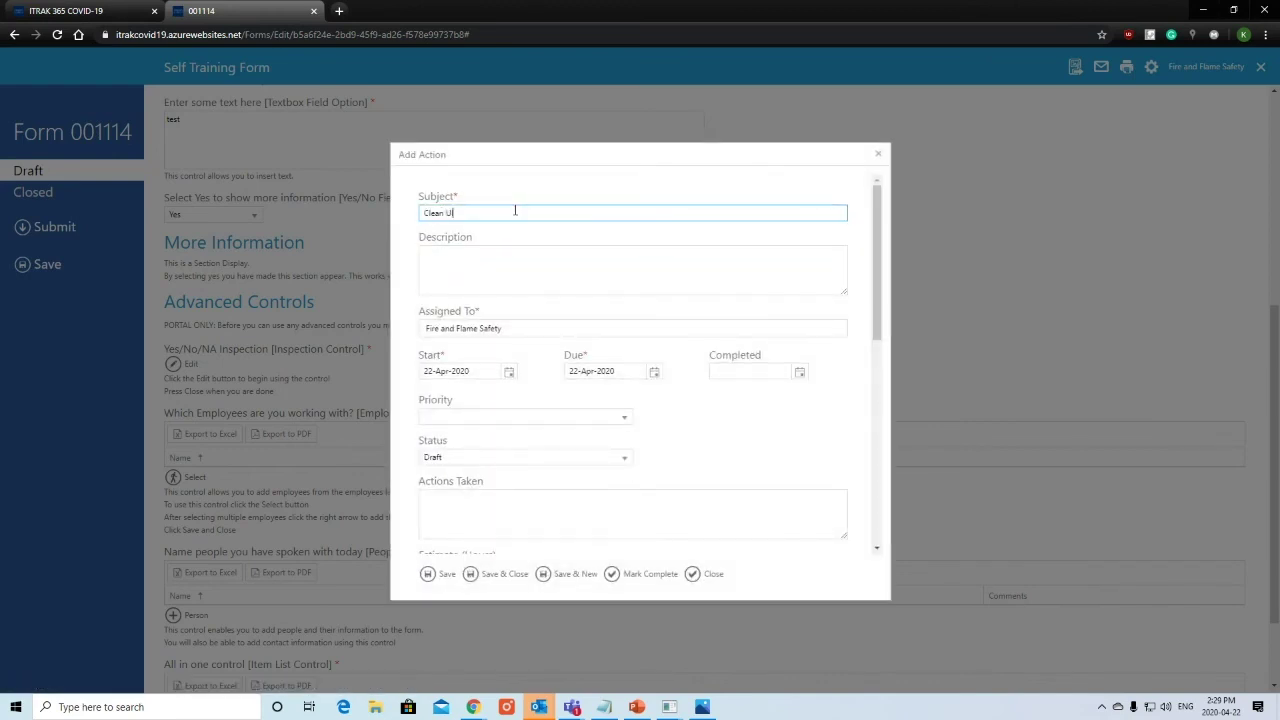
pyautogui.write('p Mess')
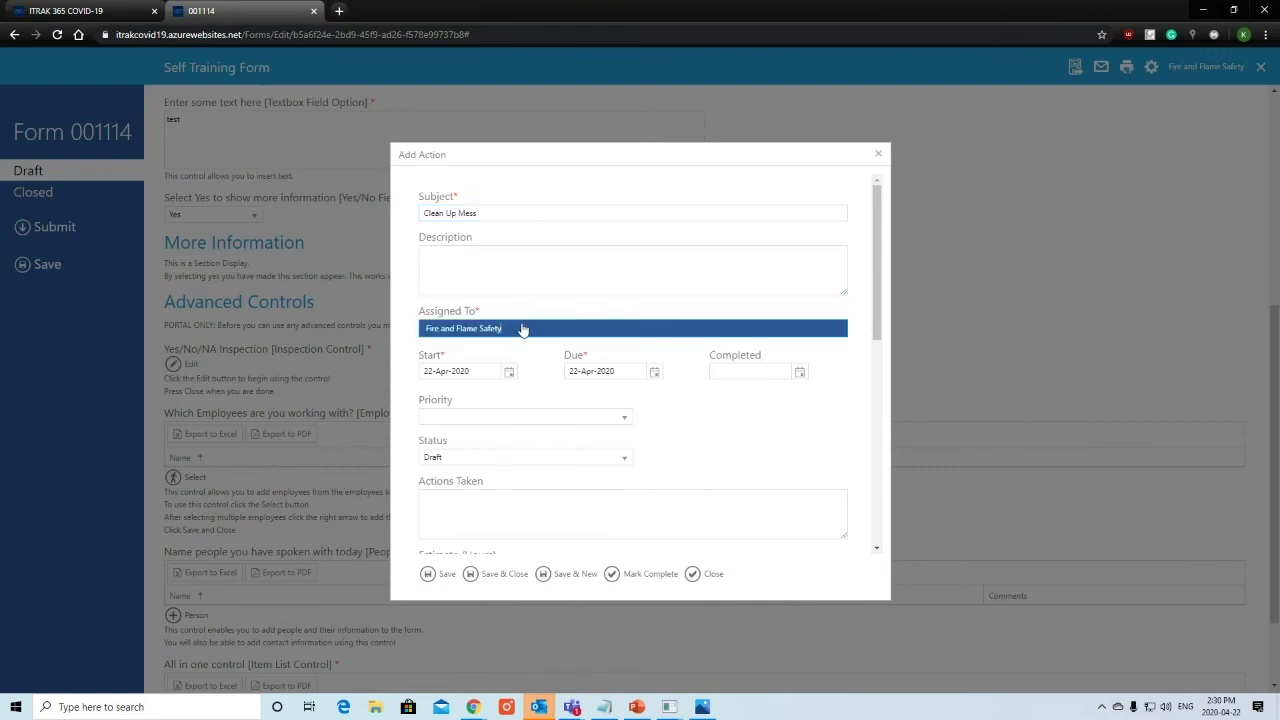
pyautogui.click(521, 329)
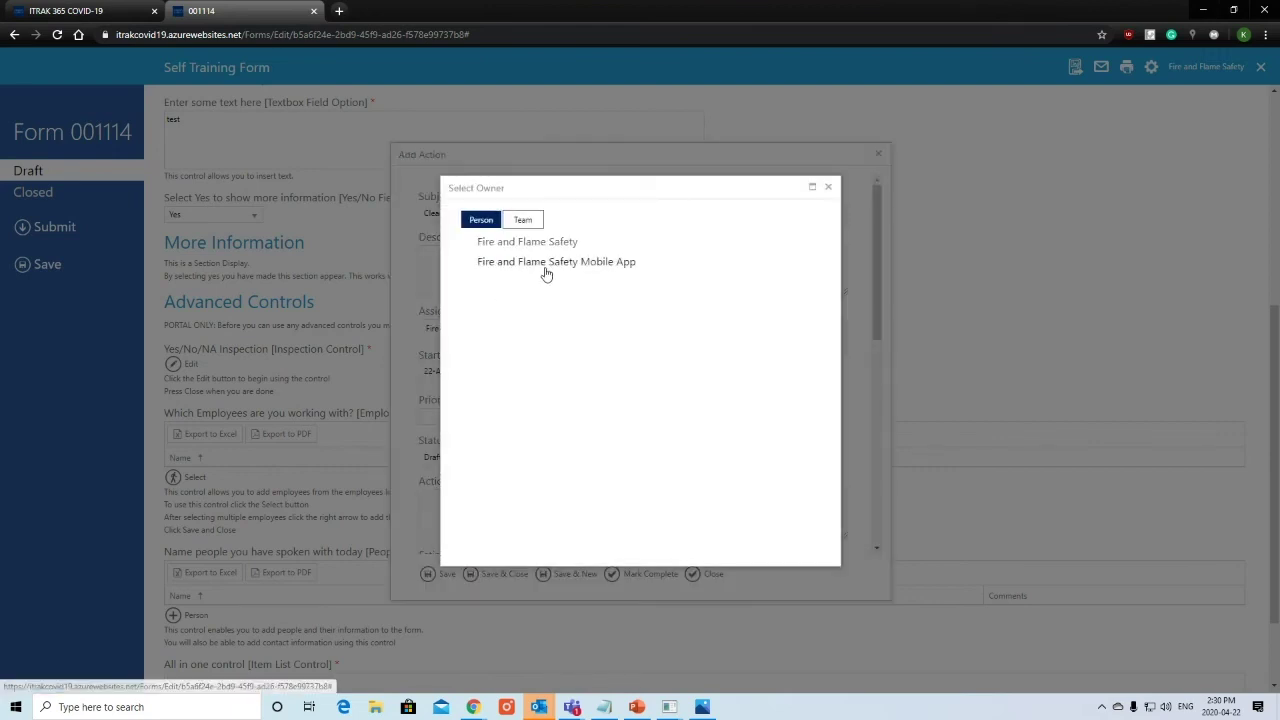
pyautogui.click(546, 268)
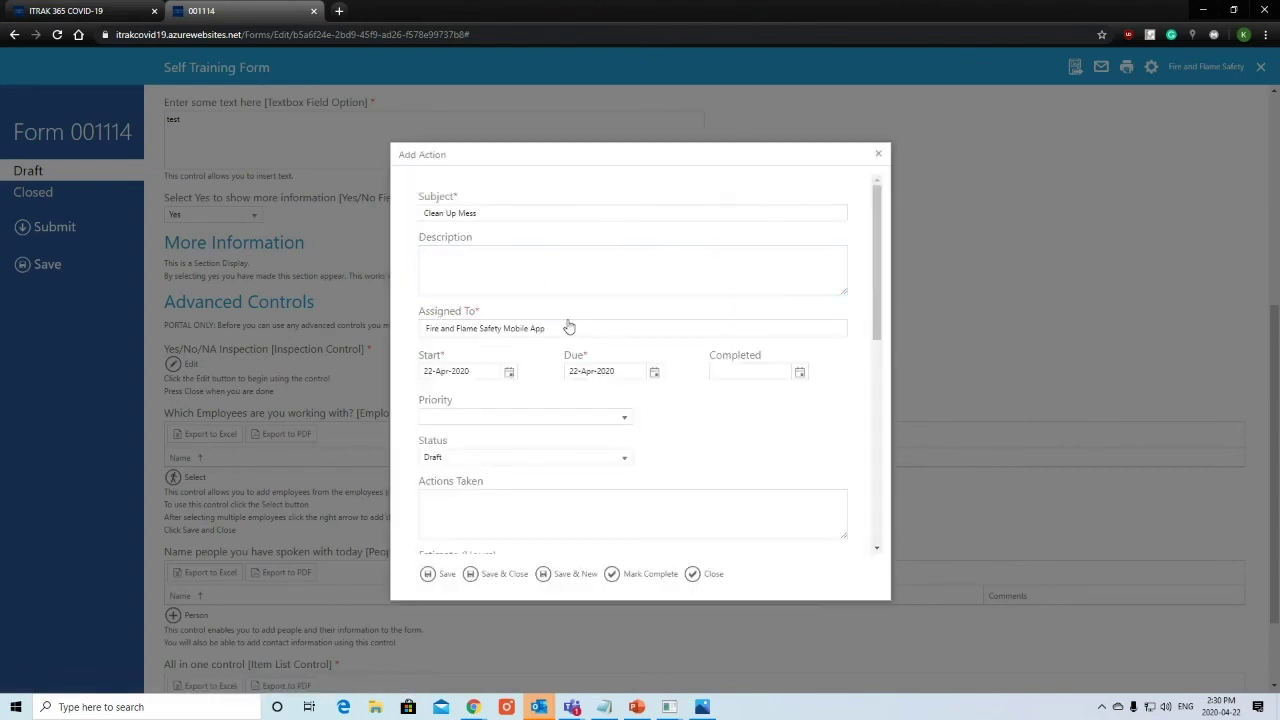
pyautogui.click(676, 259)
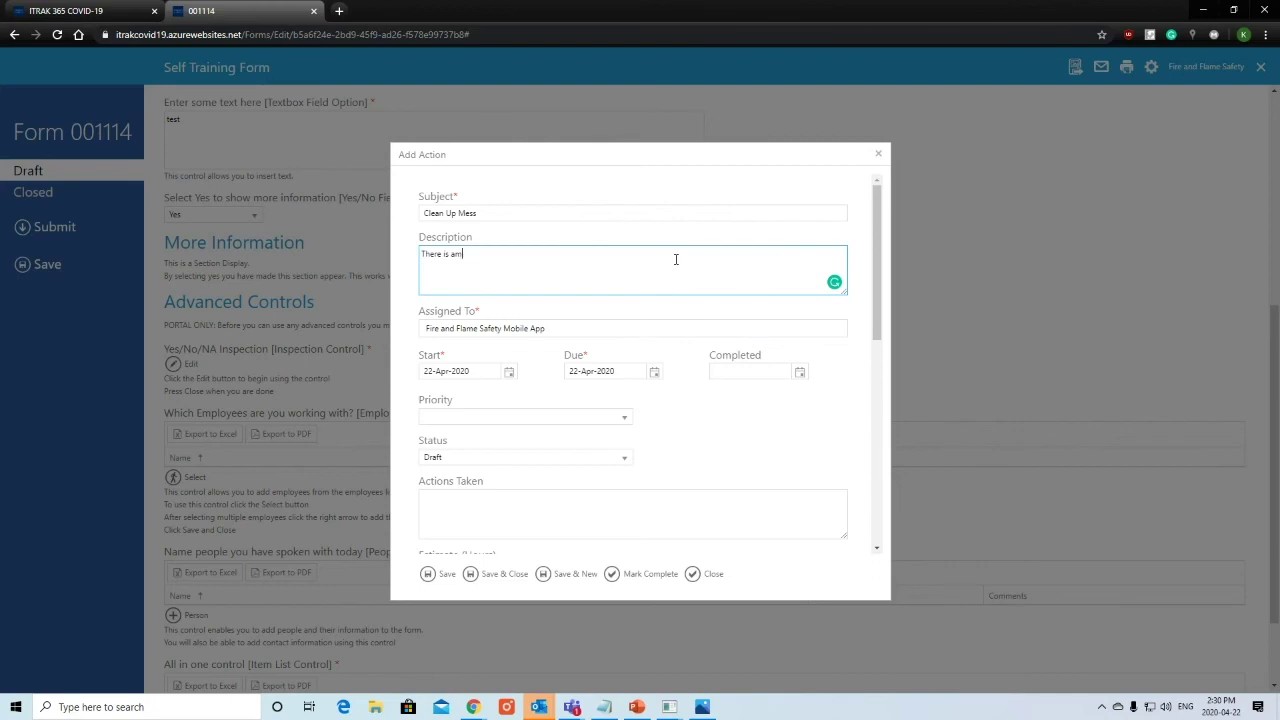
pyautogui.press('BackSpace')
pyautogui.write('mes')
pyautogui.write('3')
pyautogui.press('BackSpace')
pyautogui.press('BackSpace')
pyautogui.press('BackSpace')
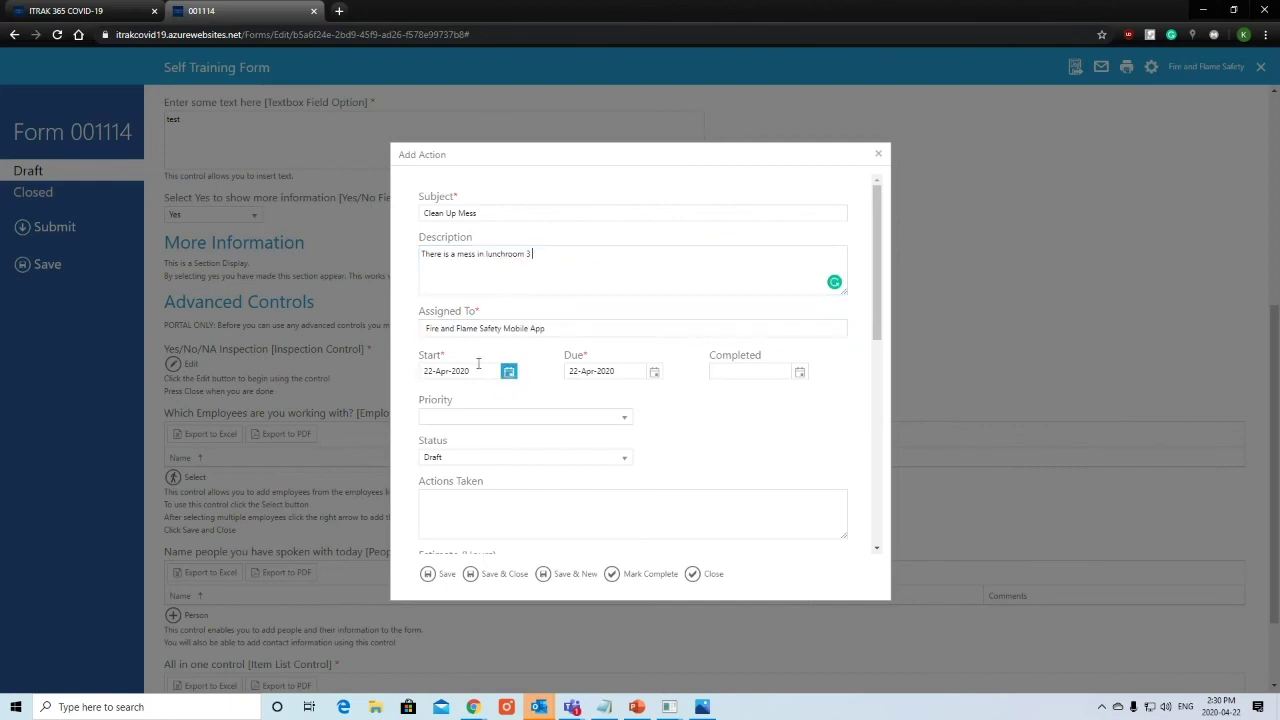
# Step: Set the action to Normal priority and Requested status, save it, and close the action window
pyautogui.click(627, 416)
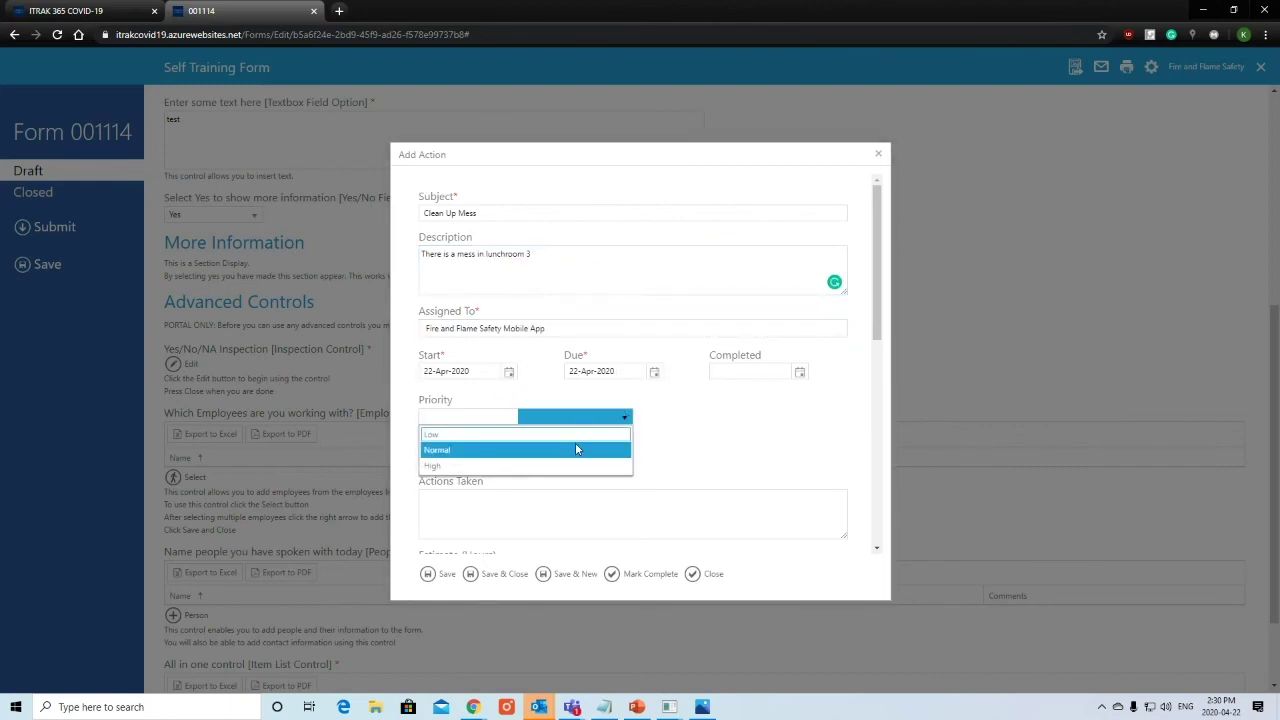
pyautogui.click(575, 444)
pyautogui.scroll(-3, 736, 468)
pyautogui.click(624, 323)
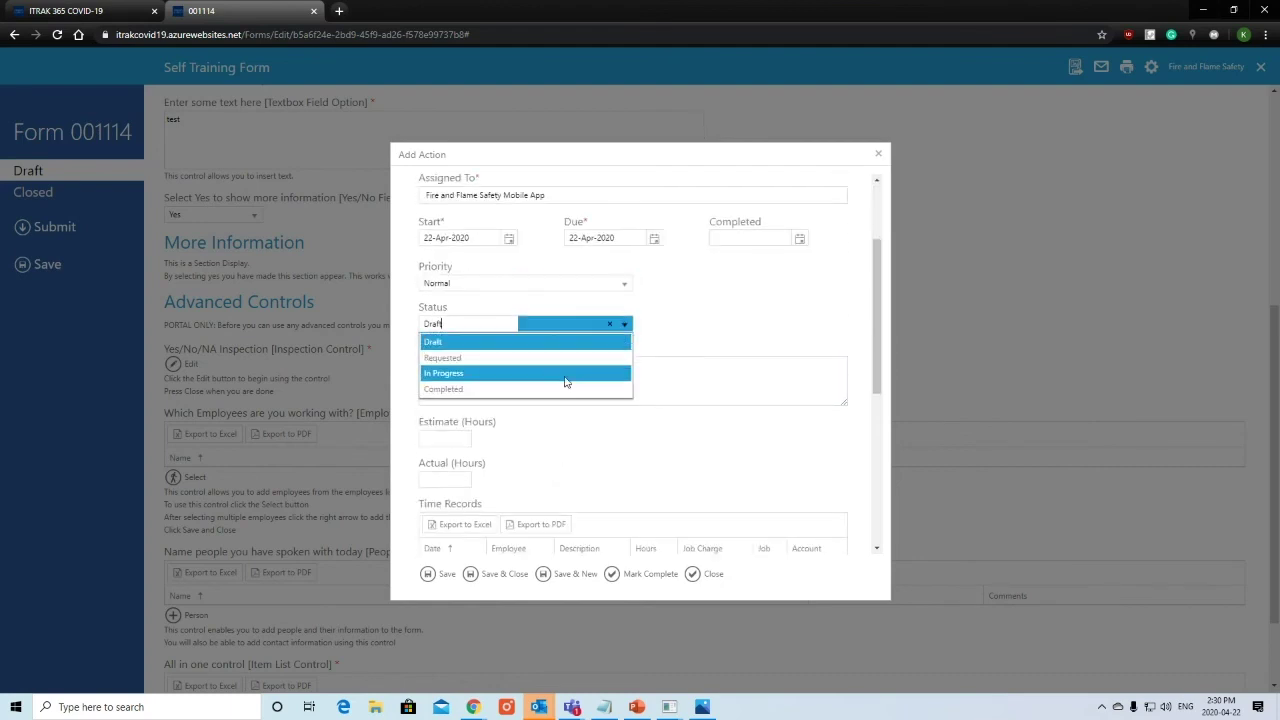
pyautogui.click(548, 362)
pyautogui.click(494, 574)
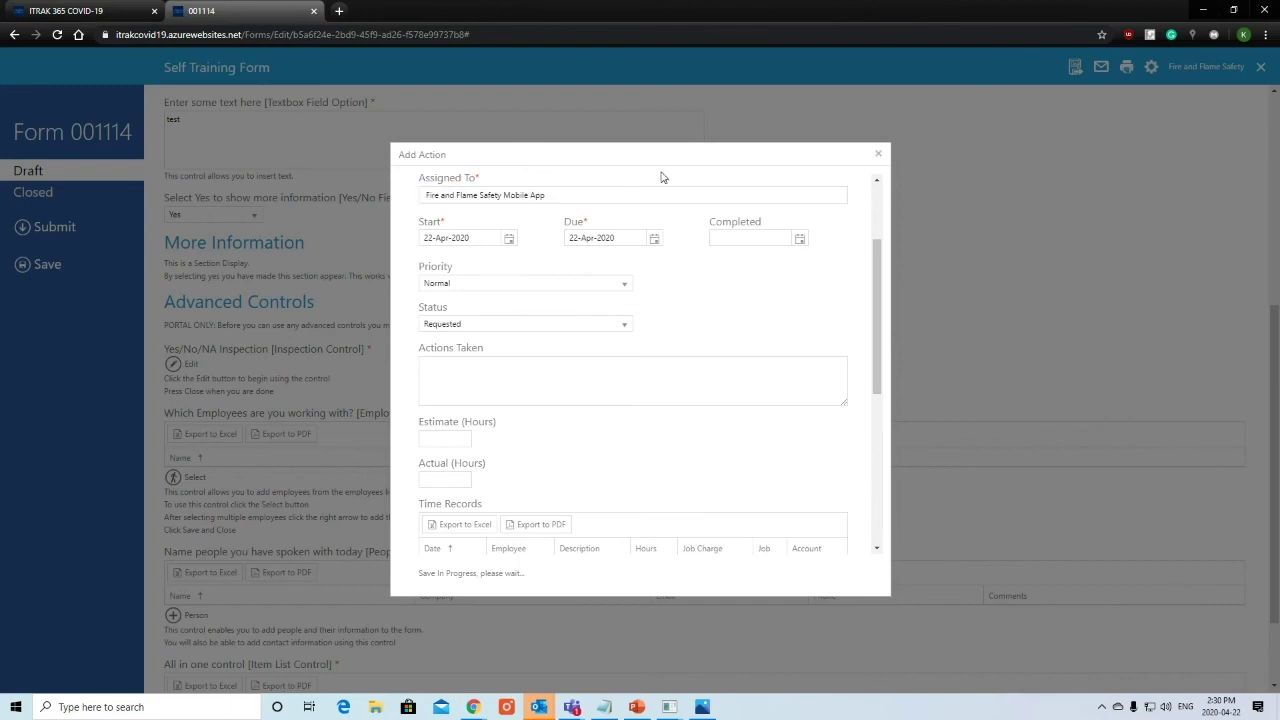
pyautogui.scroll(1, 724, 274)
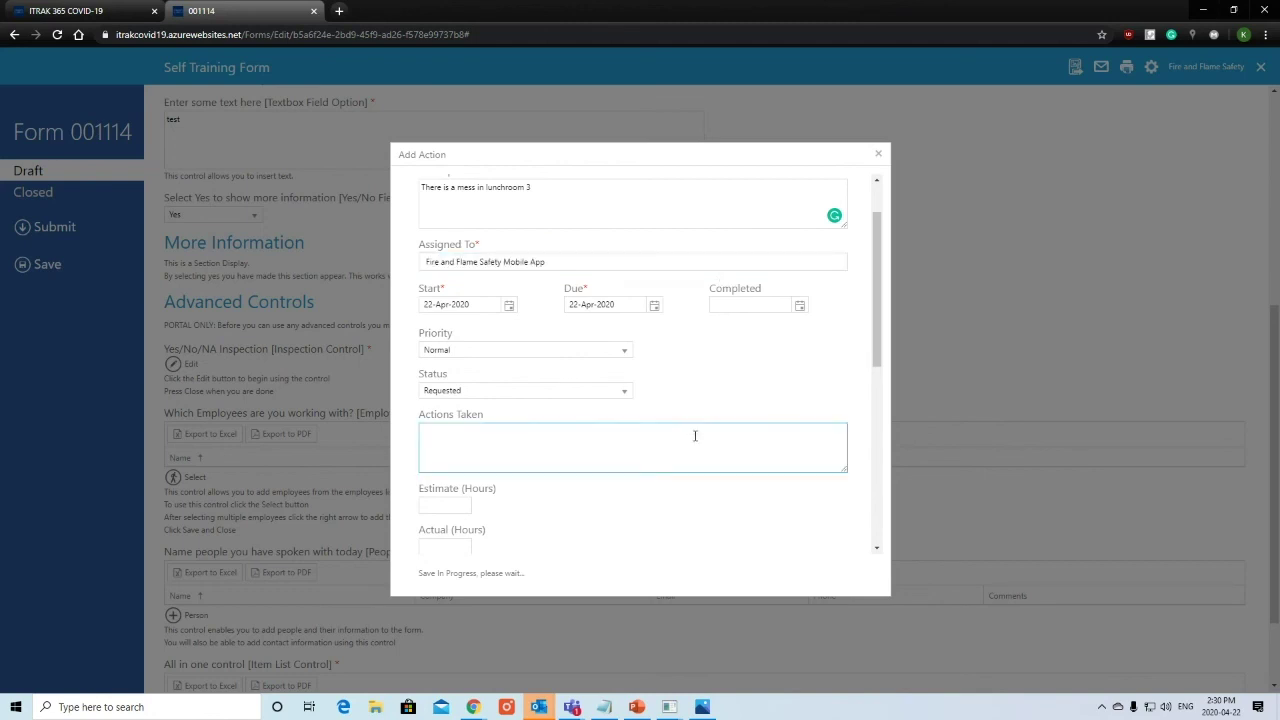
pyautogui.scroll(1, 694, 440)
pyautogui.scroll(-10, 688, 449)
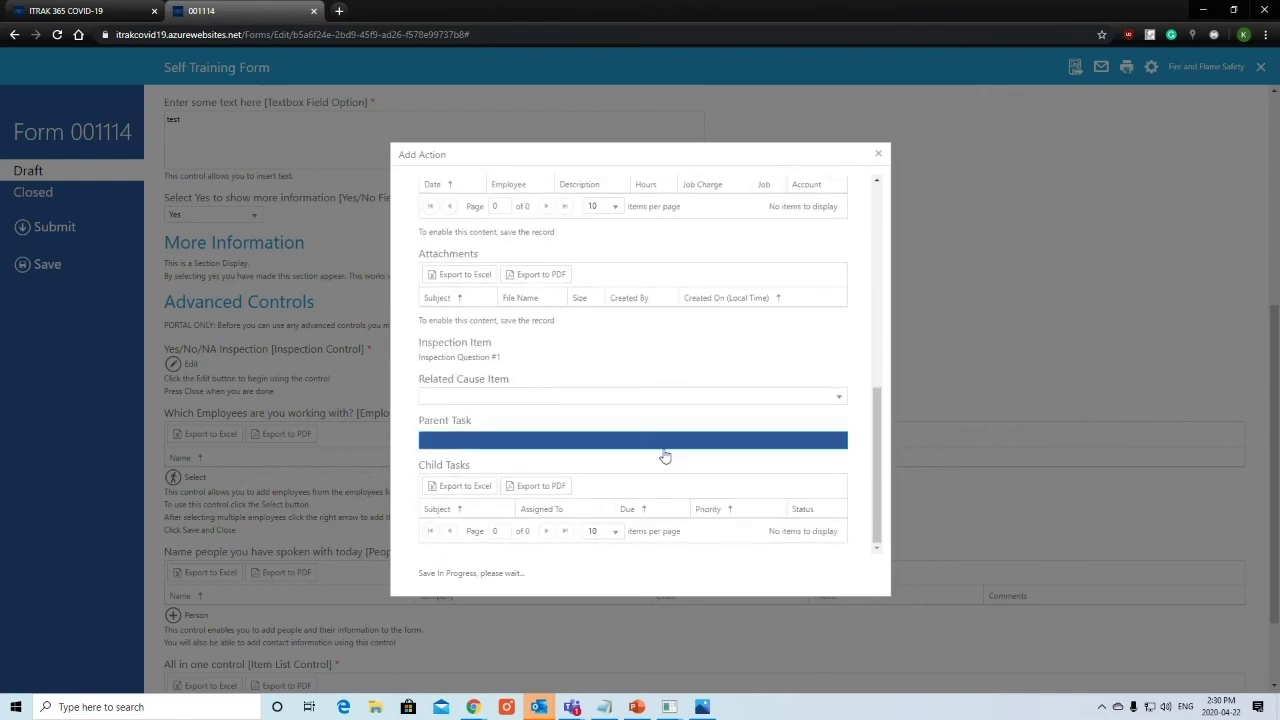
pyautogui.scroll(1, 663, 450)
pyautogui.scroll(10, 663, 453)
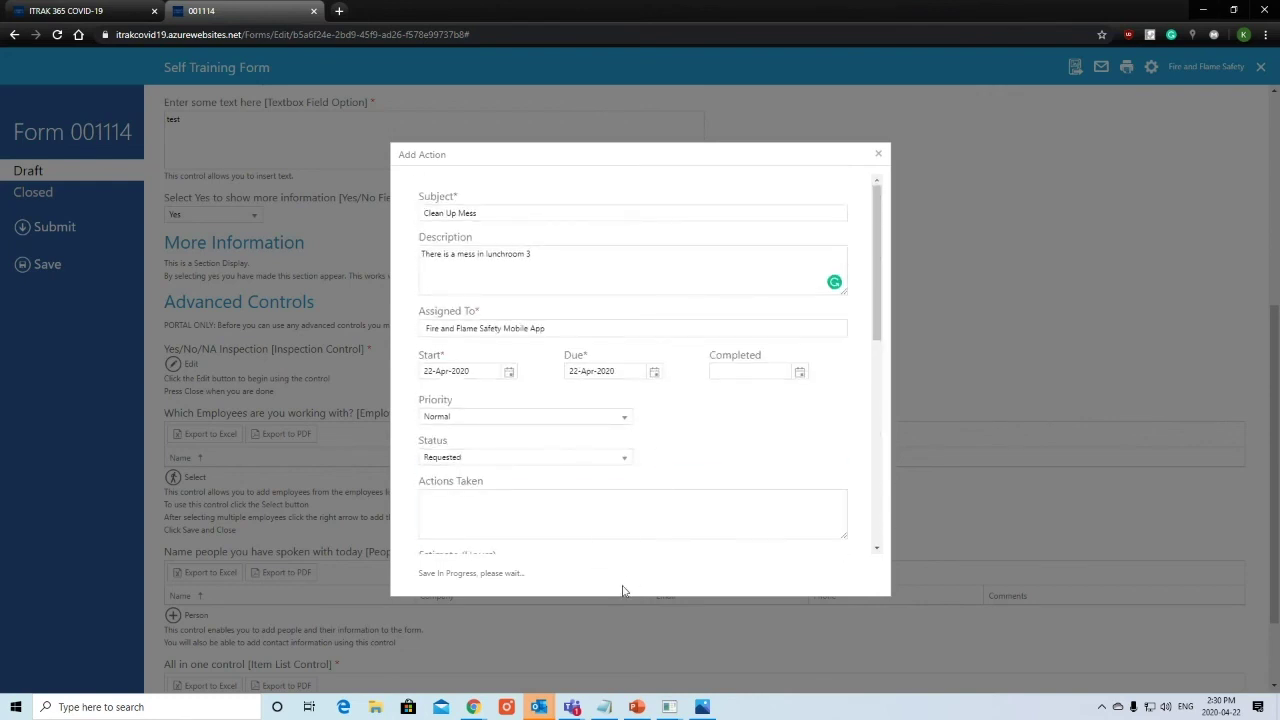
pyautogui.click(878, 152)
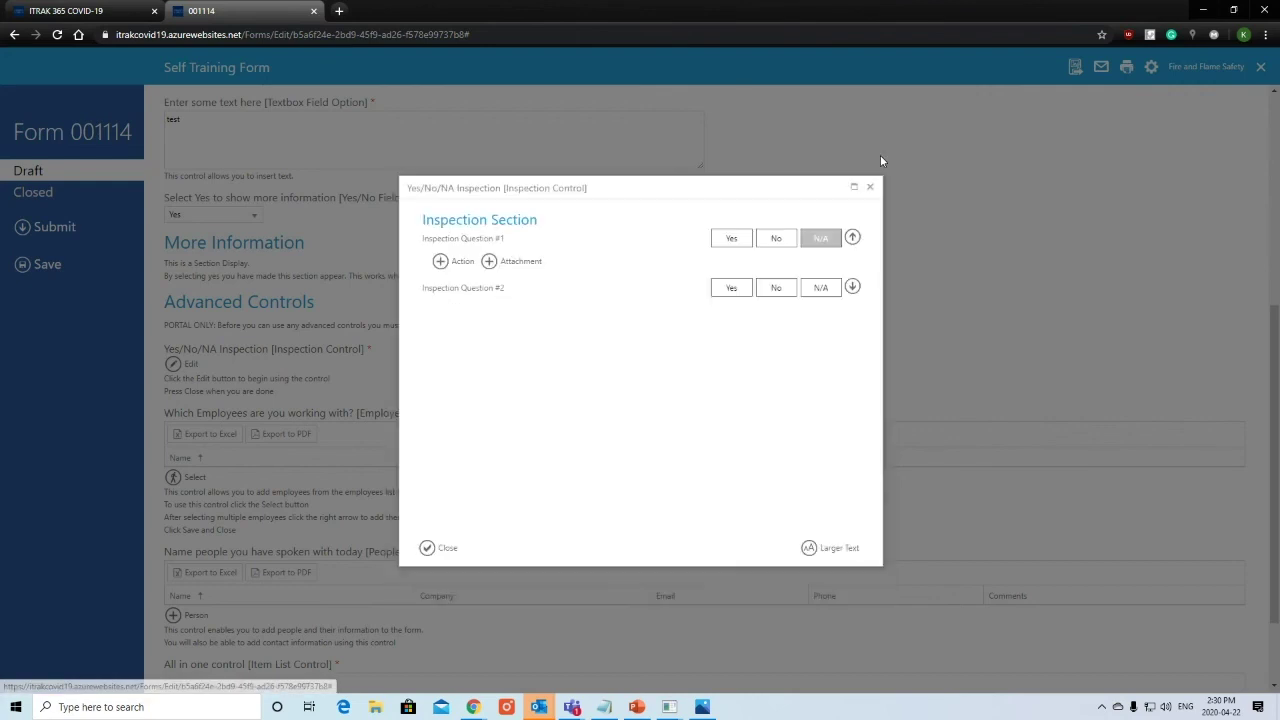
# Step: Start an attachment titled 'Picture of test' for Question #1, then discard it unsaved
pyautogui.click(498, 264)
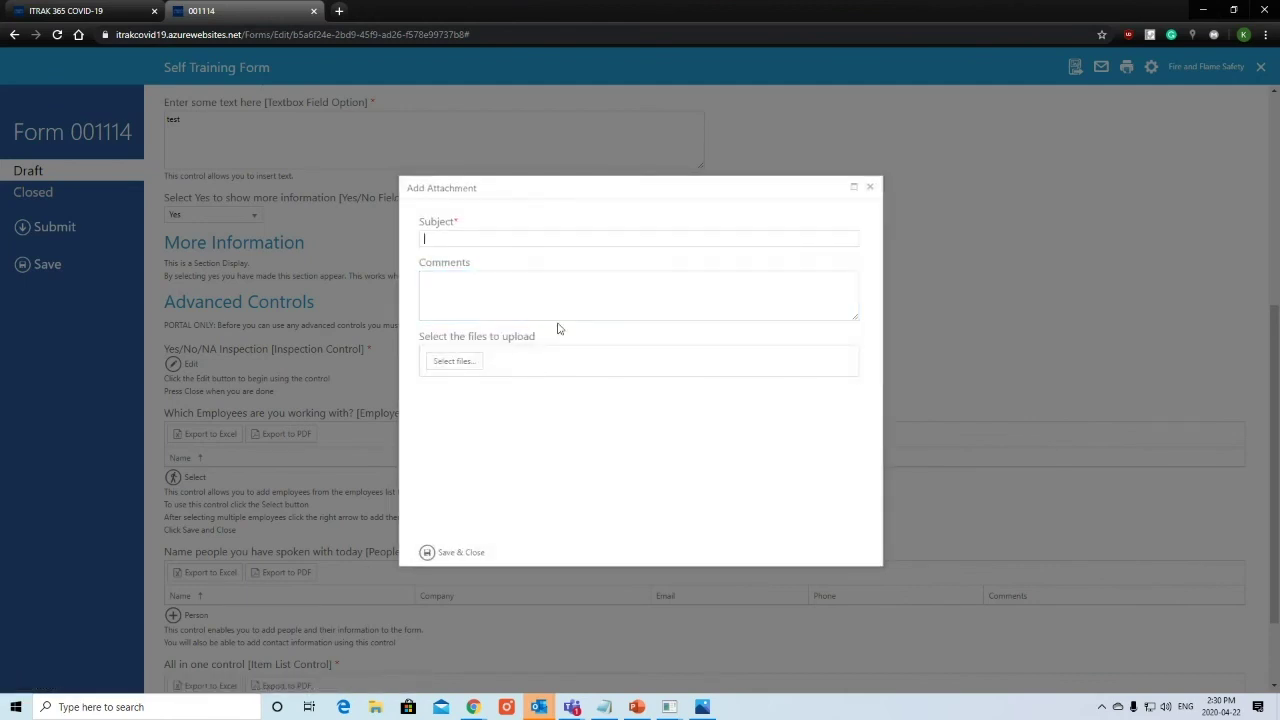
pyautogui.click(673, 237)
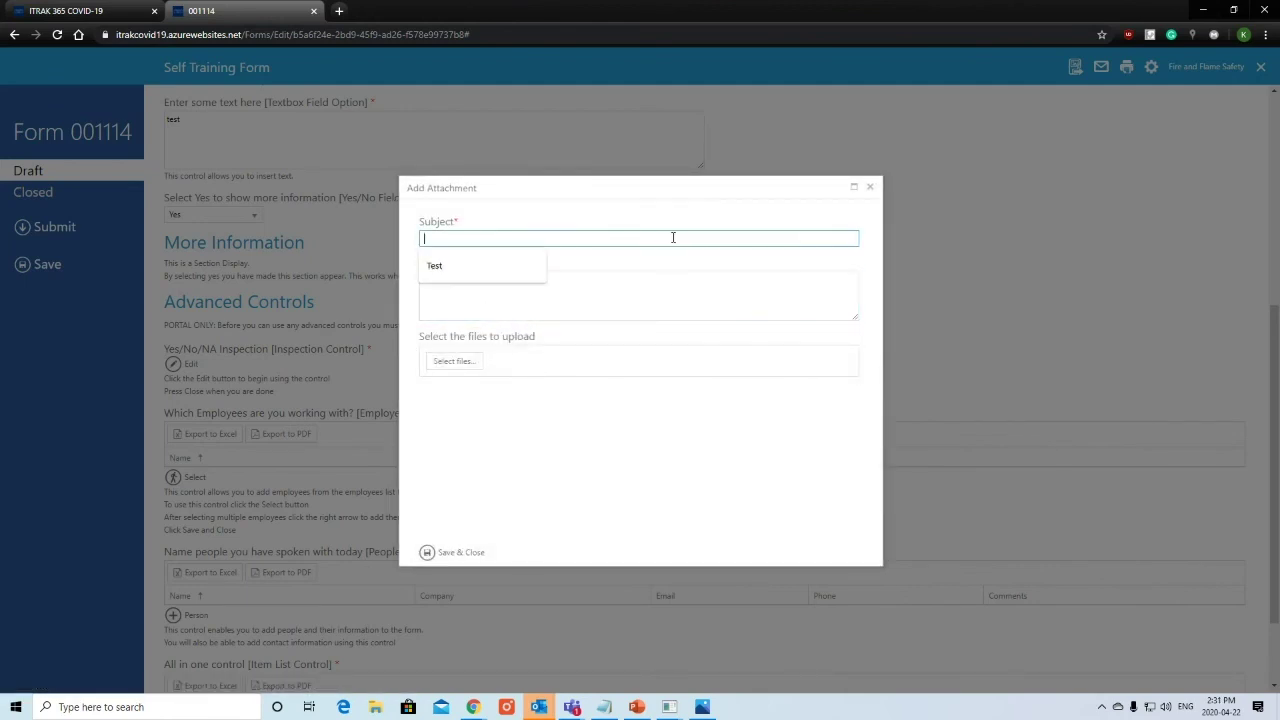
pyautogui.press('Escape')
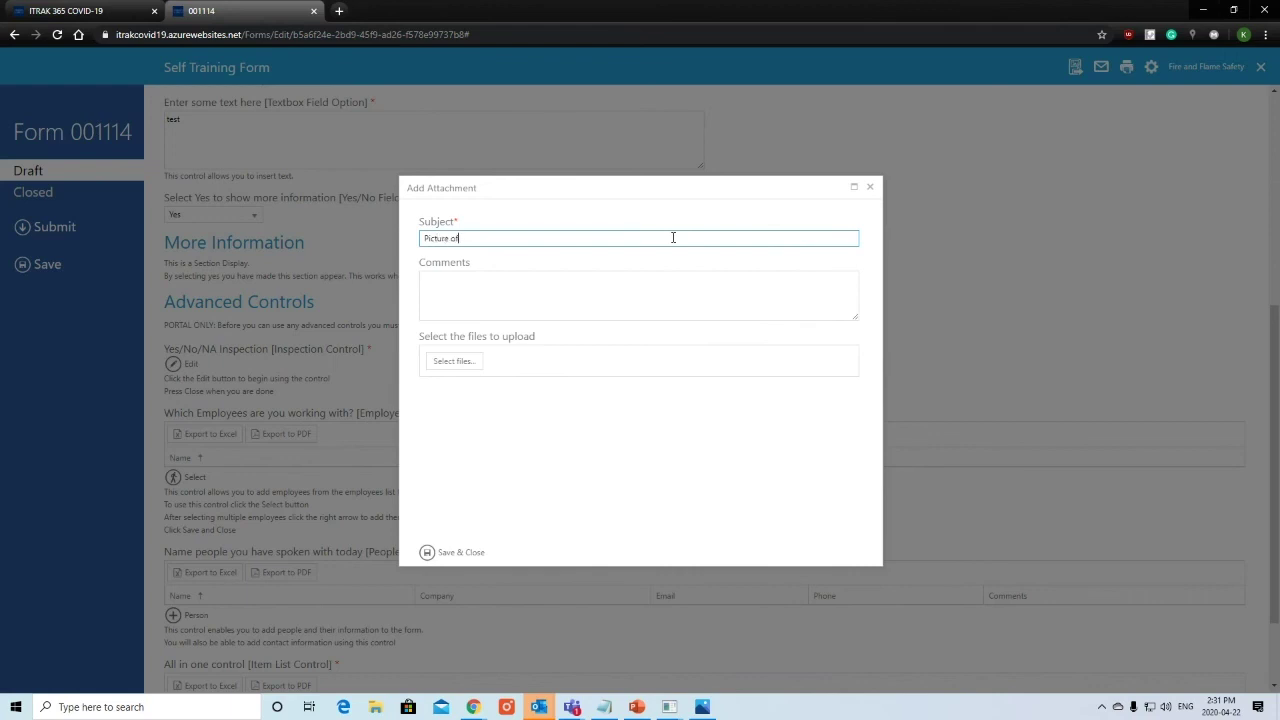
pyautogui.write('Picture of test')
pyautogui.click(490, 293)
pyautogui.write('here is the mess')
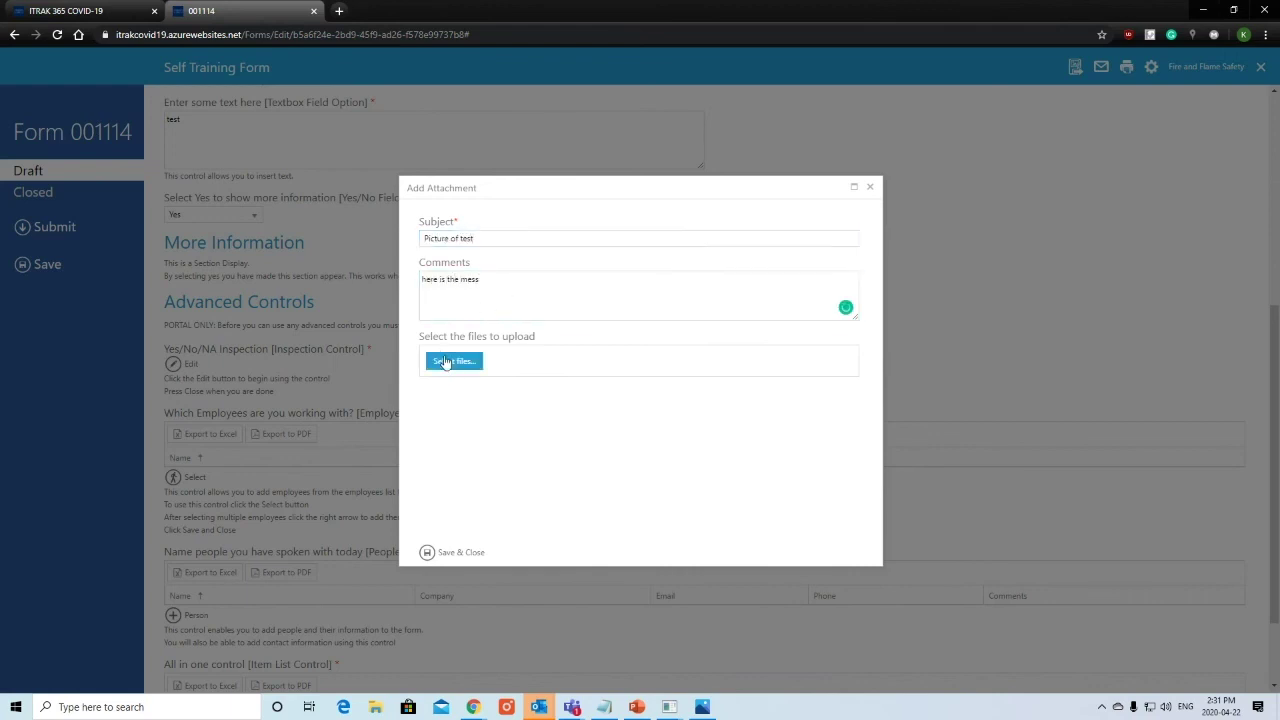
pyautogui.click(871, 188)
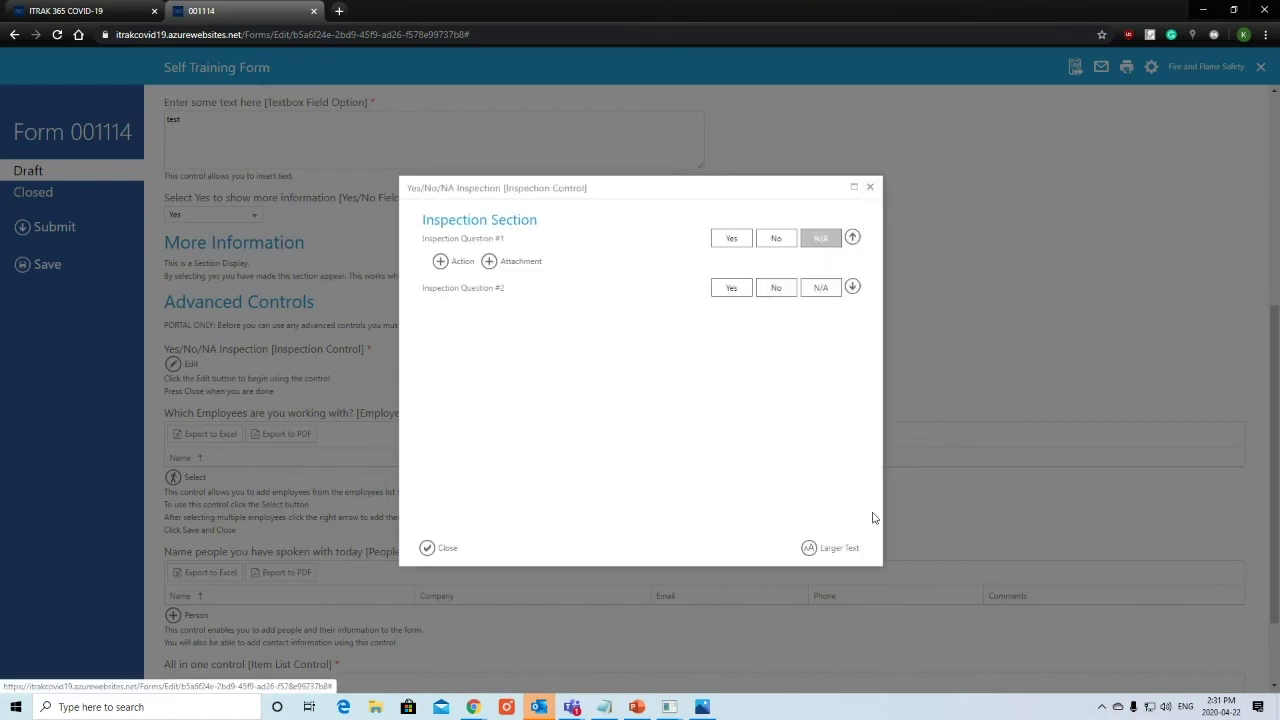
# Step: Close the inspection questions and move two employees into the picker's selected list
pyautogui.click(868, 190)
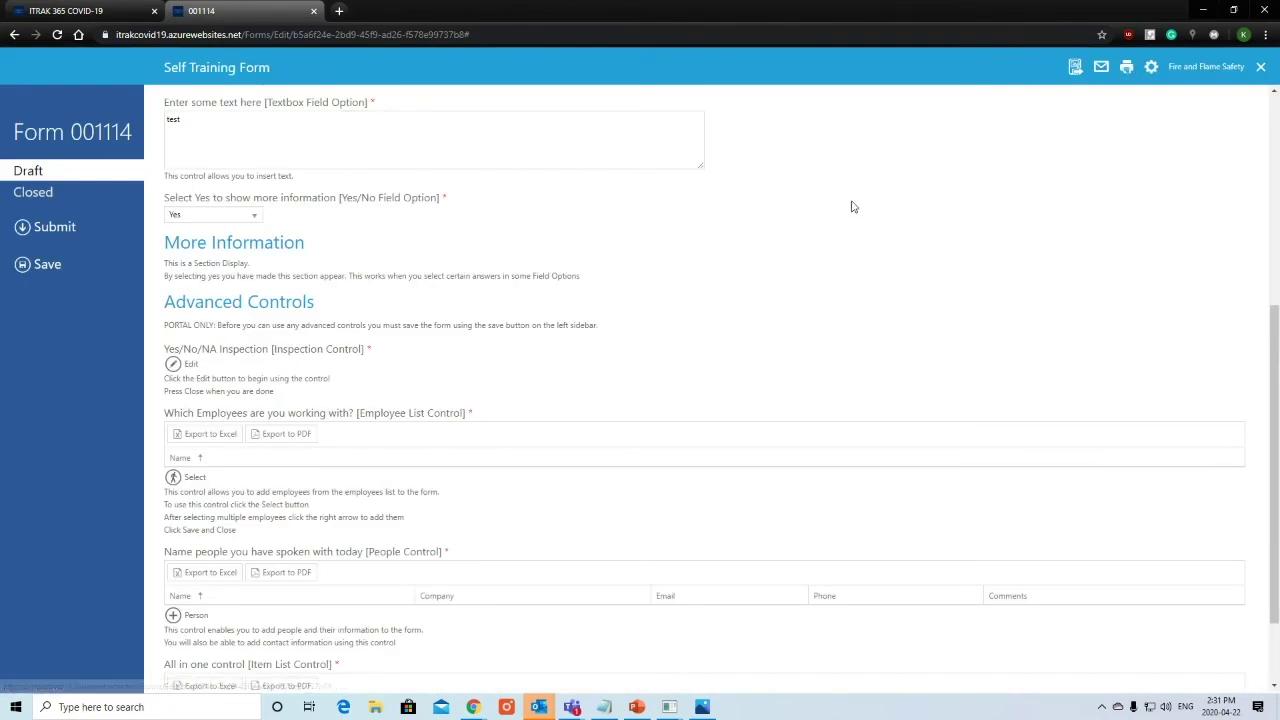
pyautogui.scroll(-1, 386, 374)
pyautogui.click(190, 370)
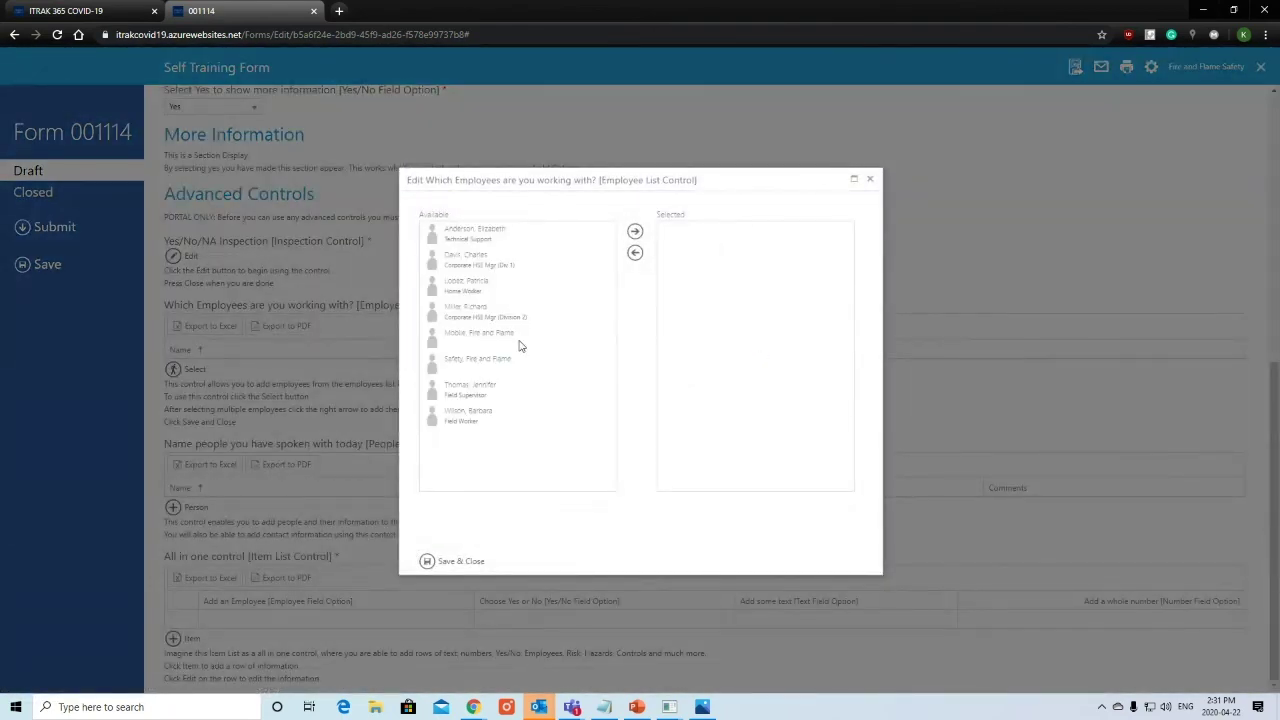
pyautogui.click(492, 264)
pyautogui.click(634, 233)
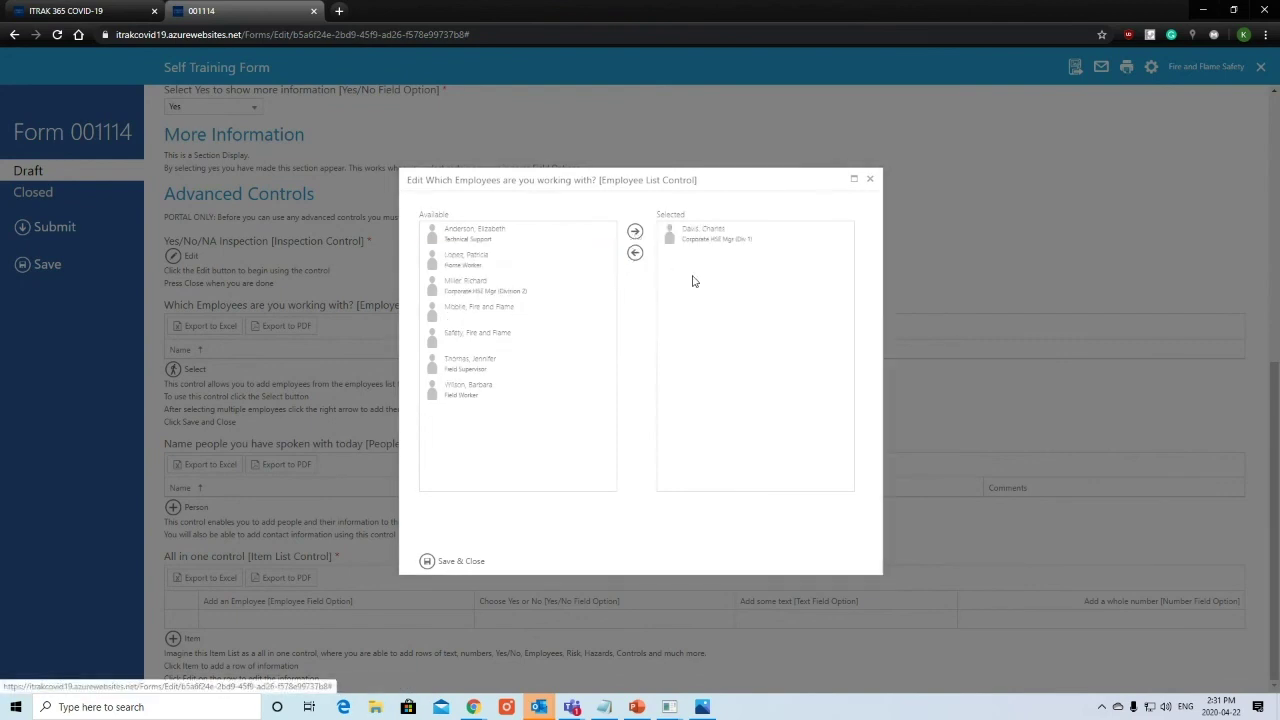
pyautogui.click(532, 288)
pyautogui.click(636, 232)
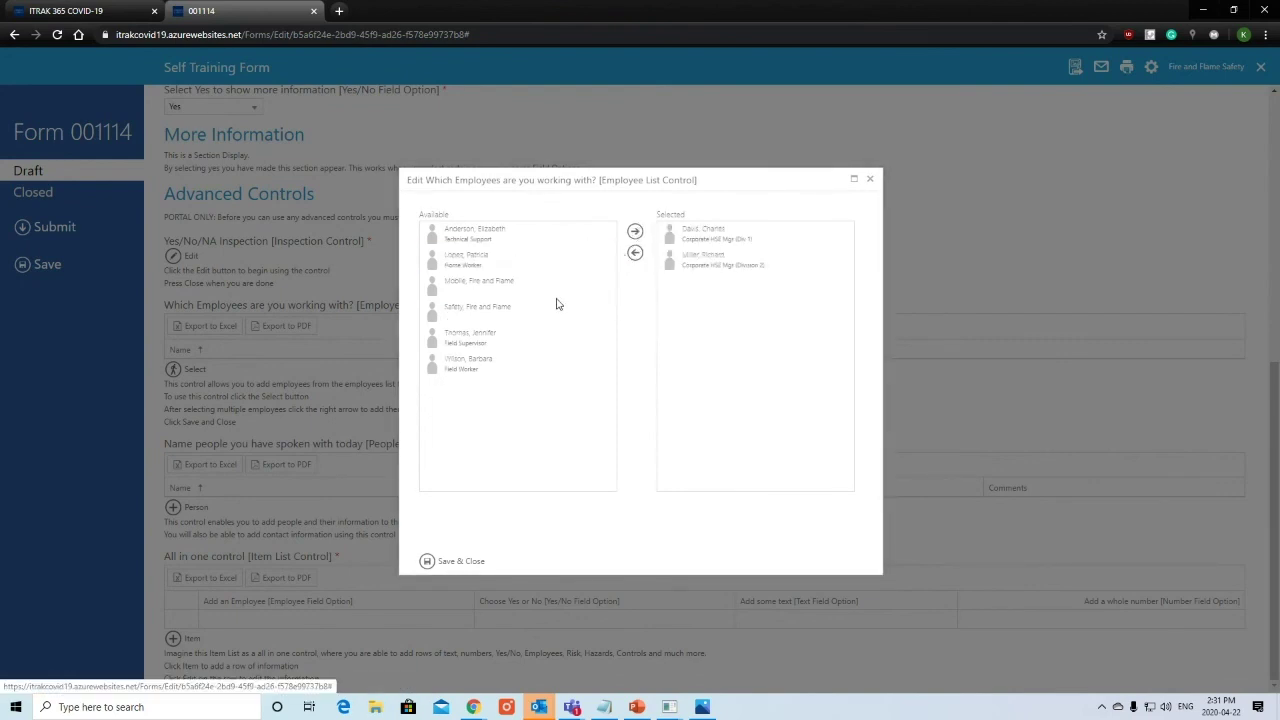
# Step: Remove the second selected employee and close the picker without saving
pyautogui.click(562, 294)
pyautogui.moveTo(562, 292); pyautogui.dragTo(608, 297)
pyautogui.click(811, 217)
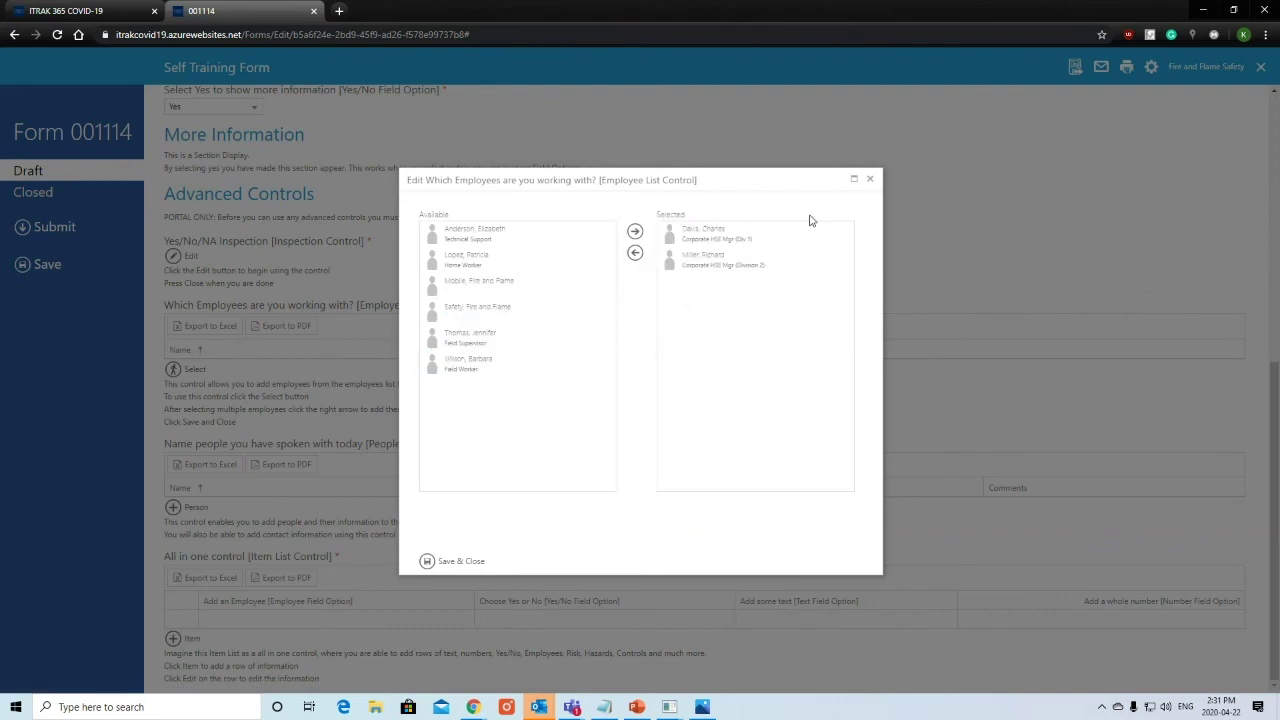
pyautogui.click(735, 262)
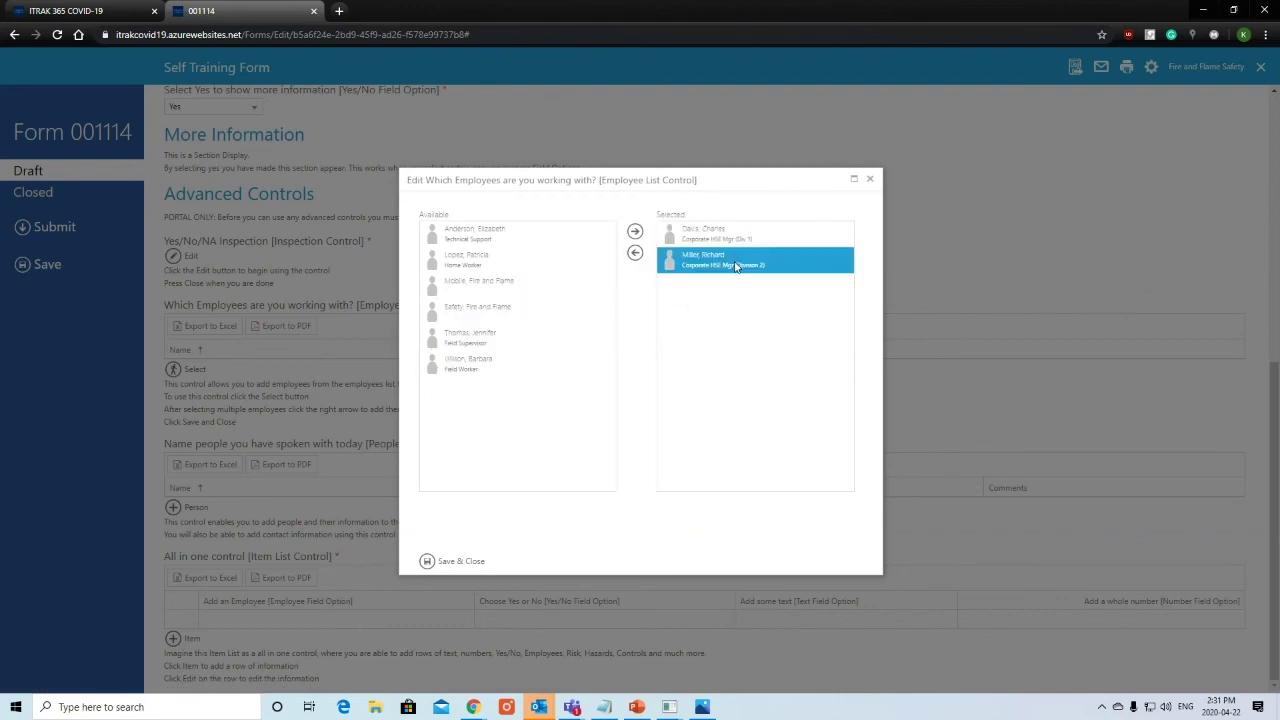
pyautogui.click(633, 253)
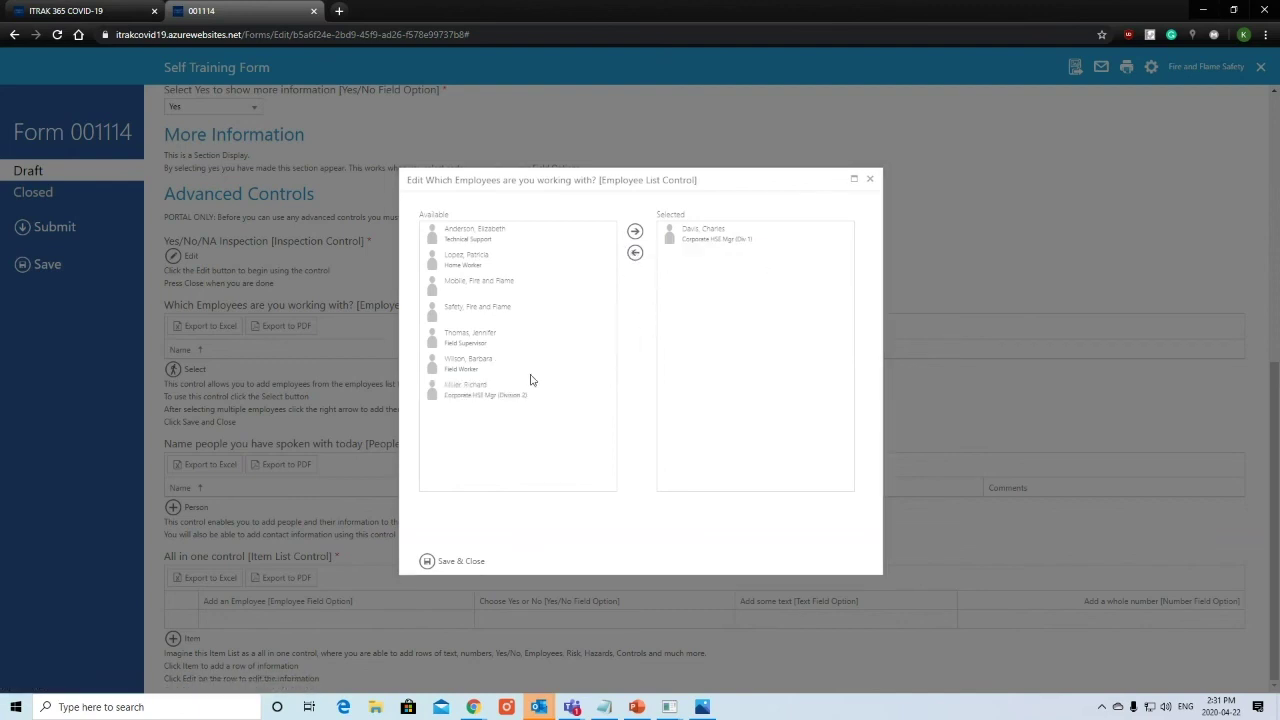
pyautogui.click(869, 179)
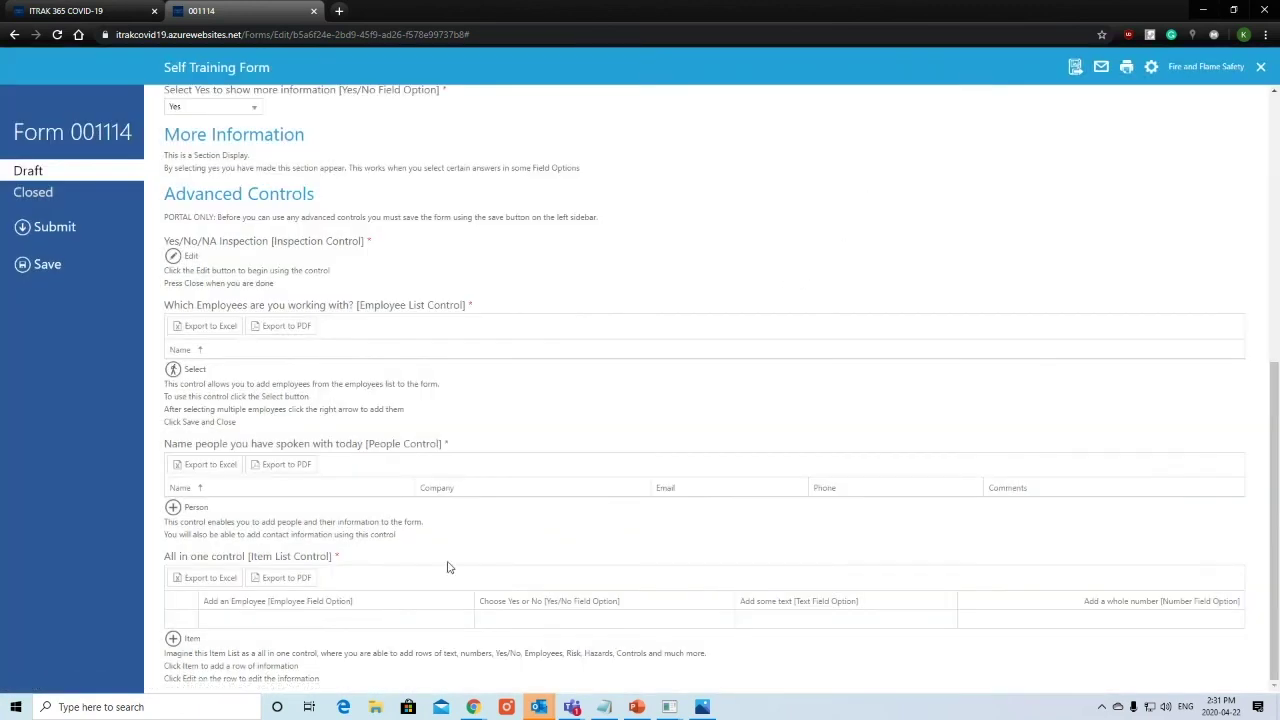
# Step: Add one employee to the form's employee list and save a new person to the people list
pyautogui.click(197, 639)
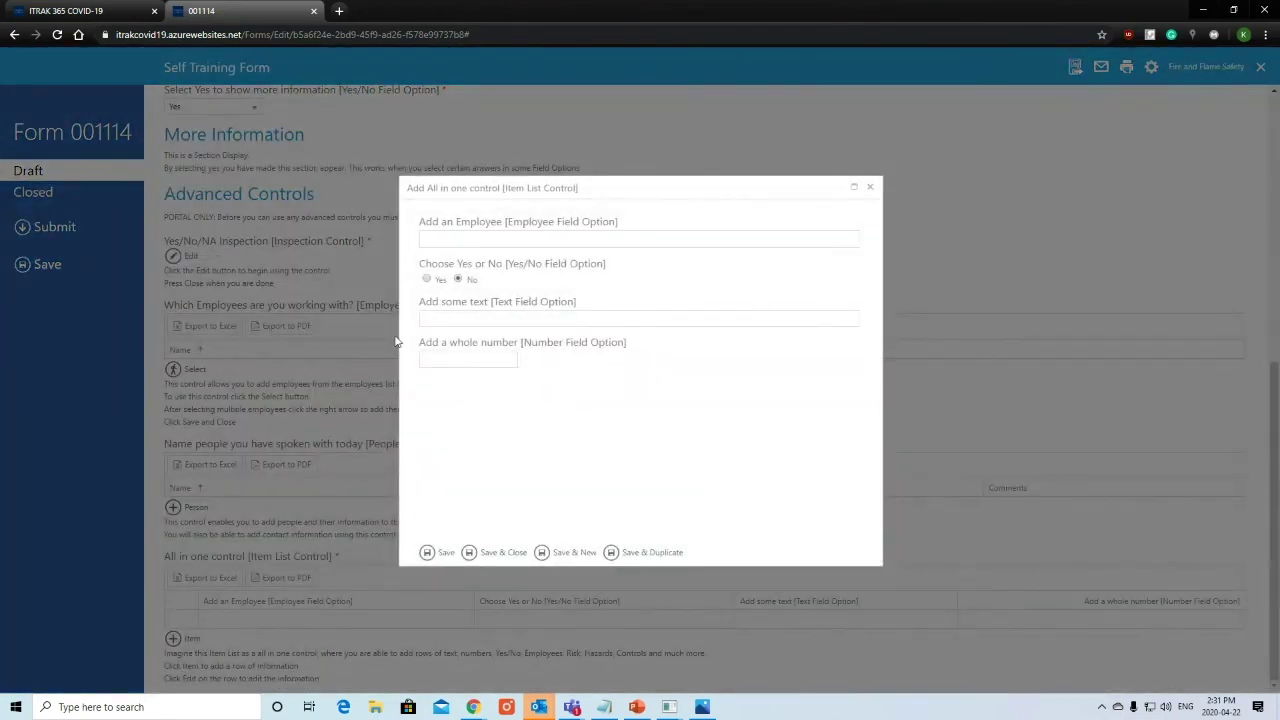
pyautogui.click(870, 188)
pyautogui.scroll(10, 686, 514)
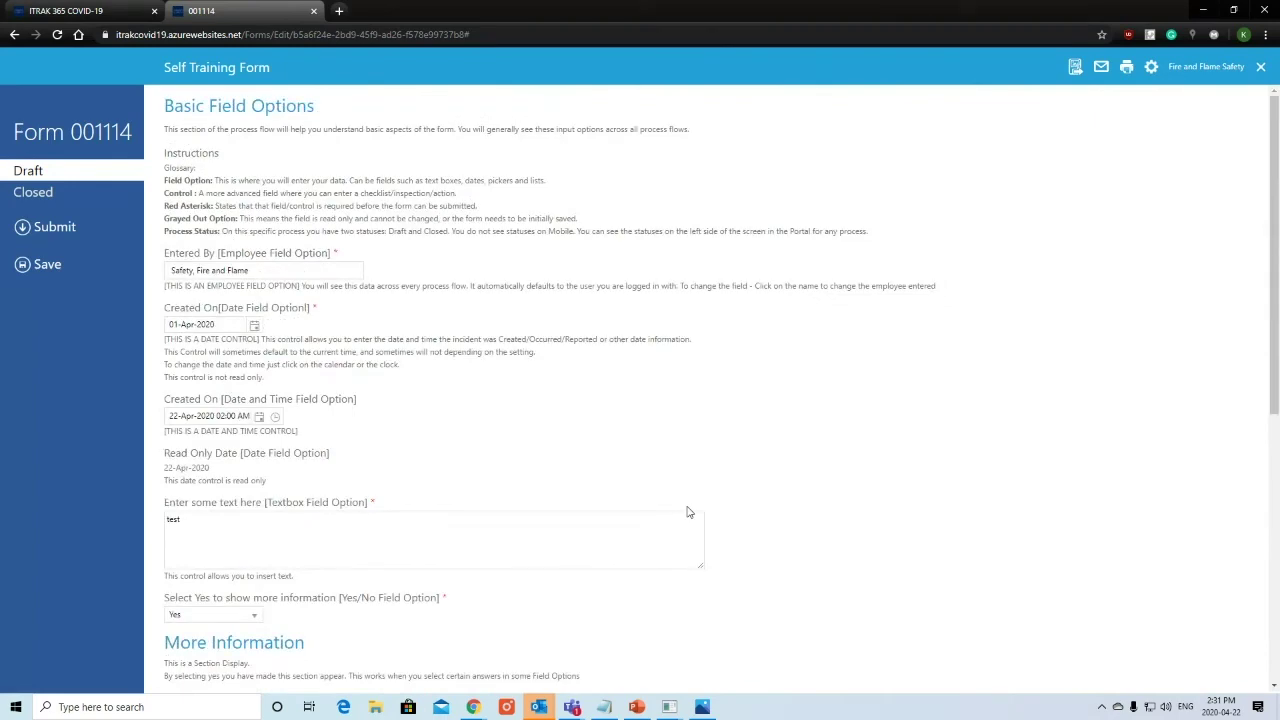
pyautogui.scroll(-4, 687, 512)
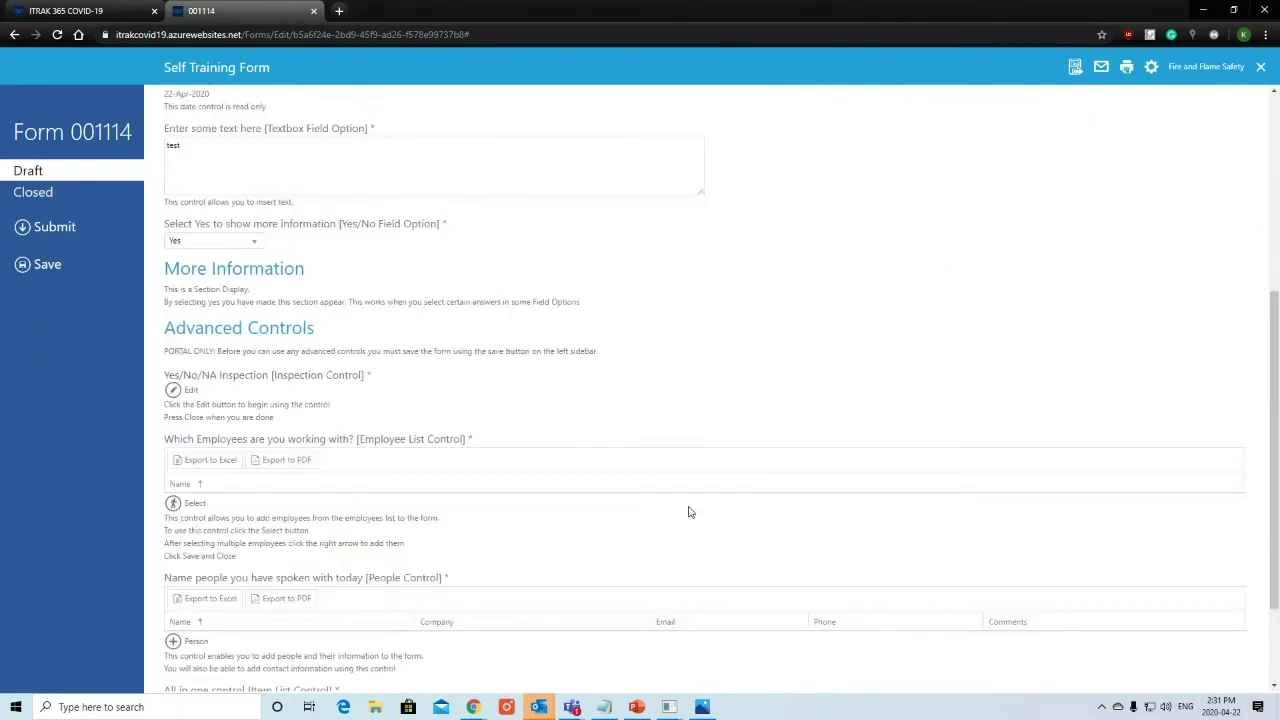
pyautogui.scroll(-1, 688, 512)
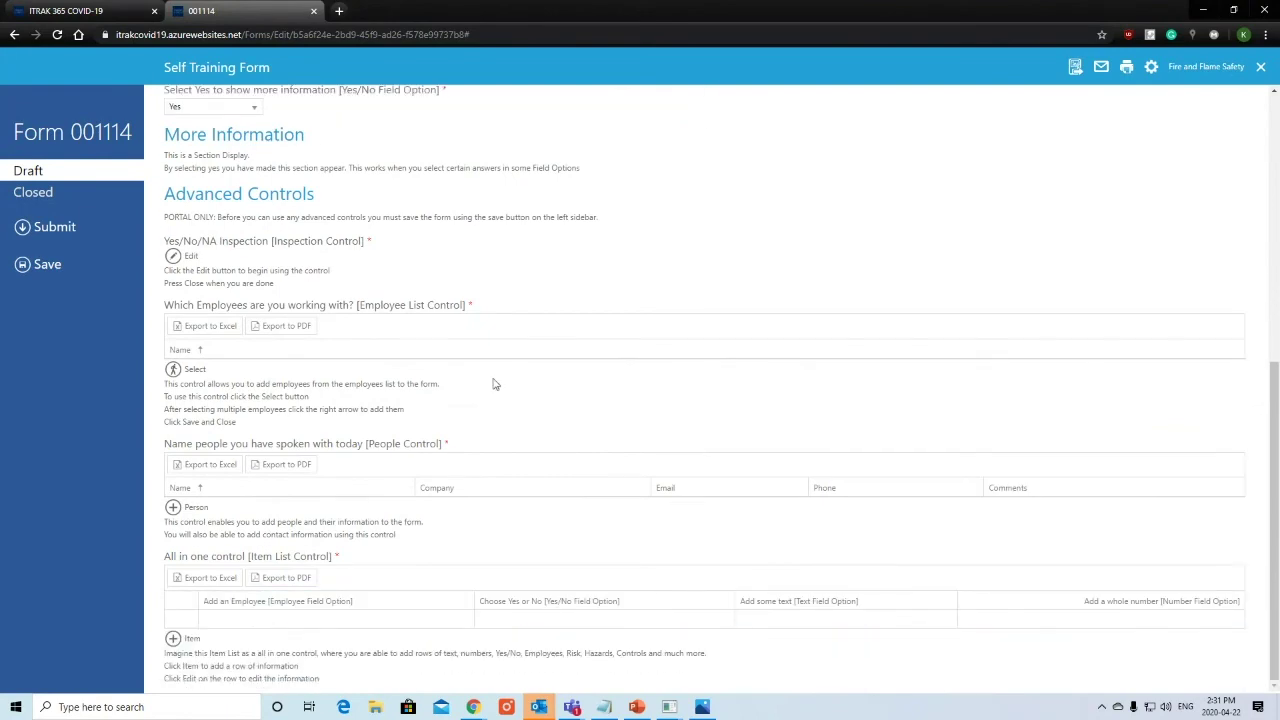
pyautogui.click(197, 369)
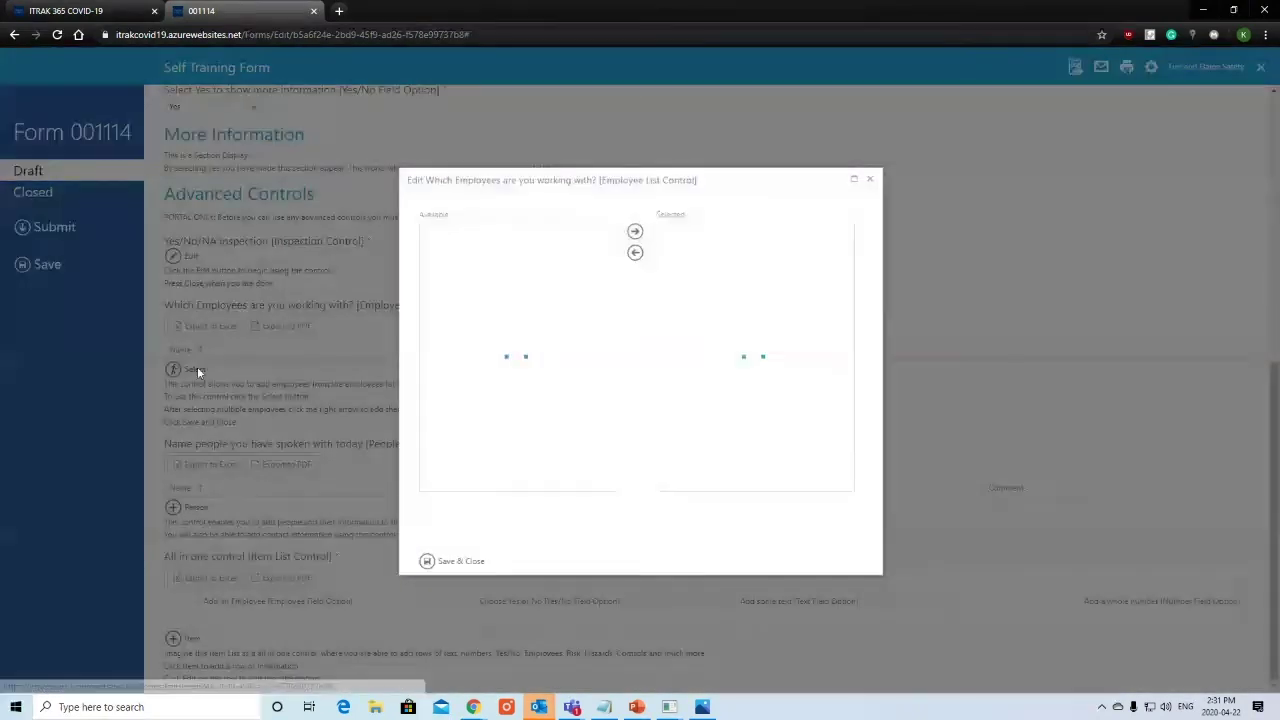
pyautogui.click(558, 236)
pyautogui.click(634, 231)
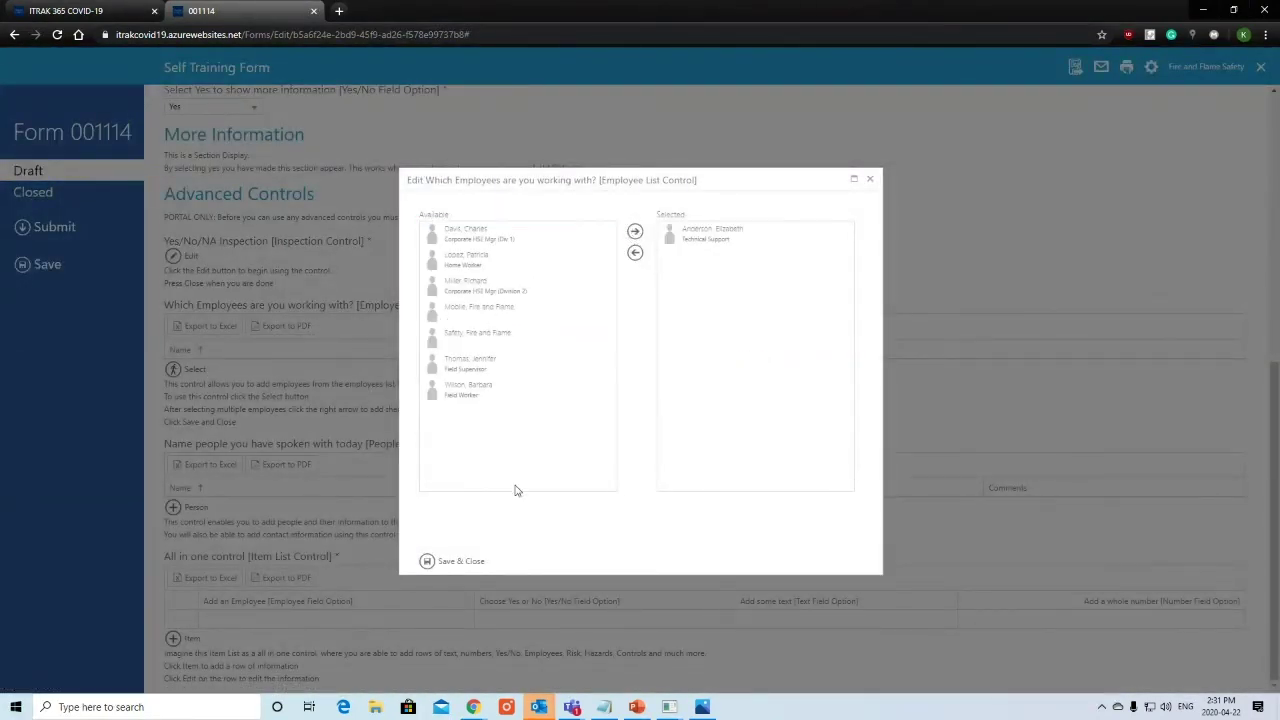
pyautogui.click(451, 561)
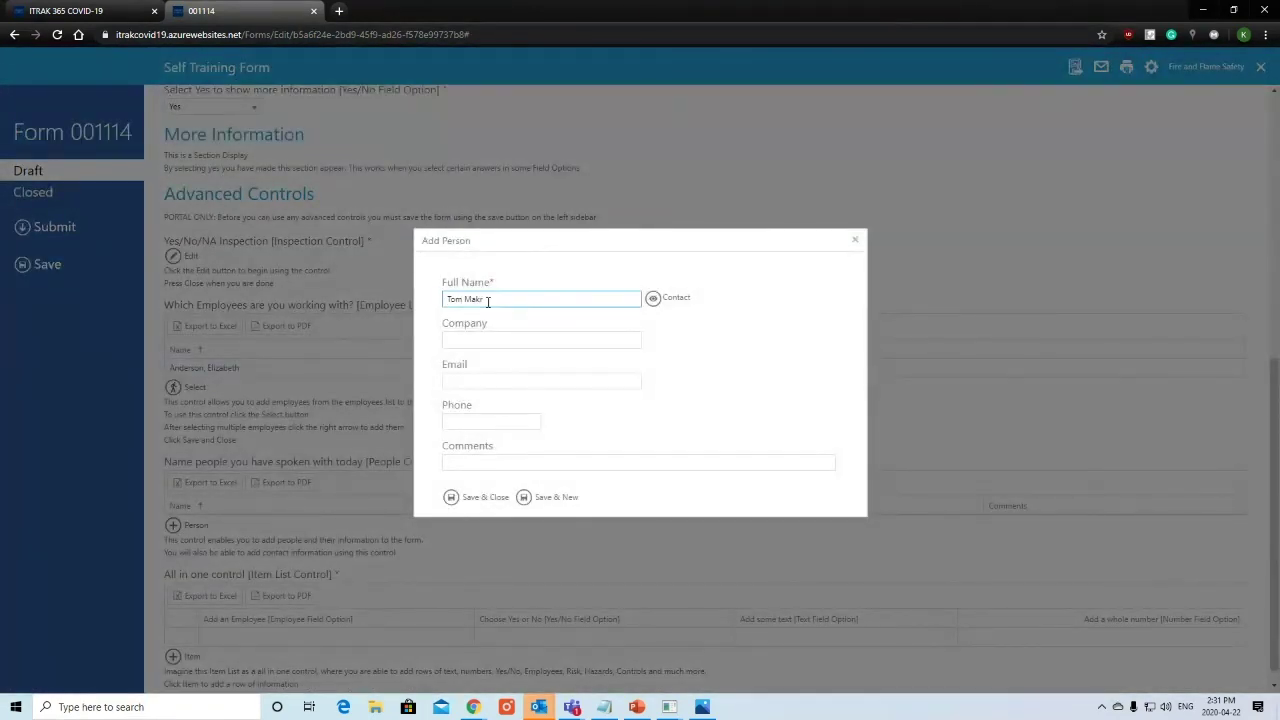
pyautogui.press('Tab')
pyautogui.click(465, 497)
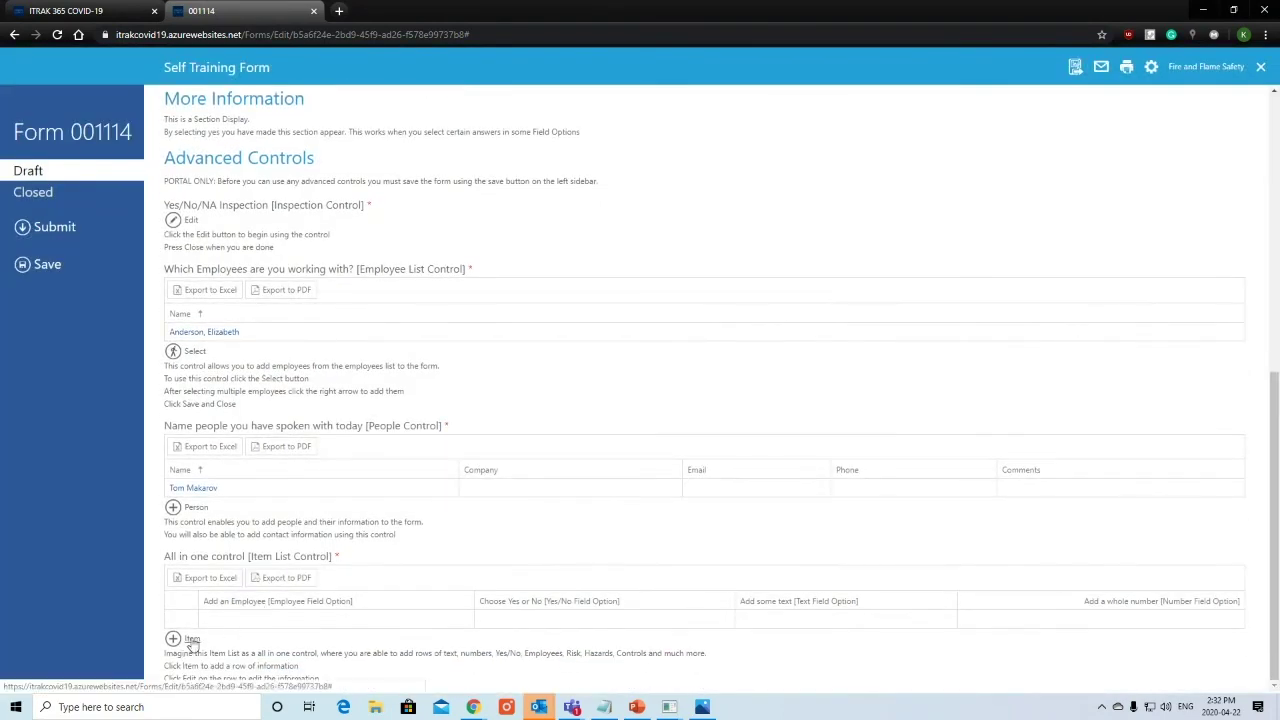
# Step: Add an item-list row with an employee, No, 'test' and 2
pyautogui.click(176, 643)
pyautogui.click(566, 239)
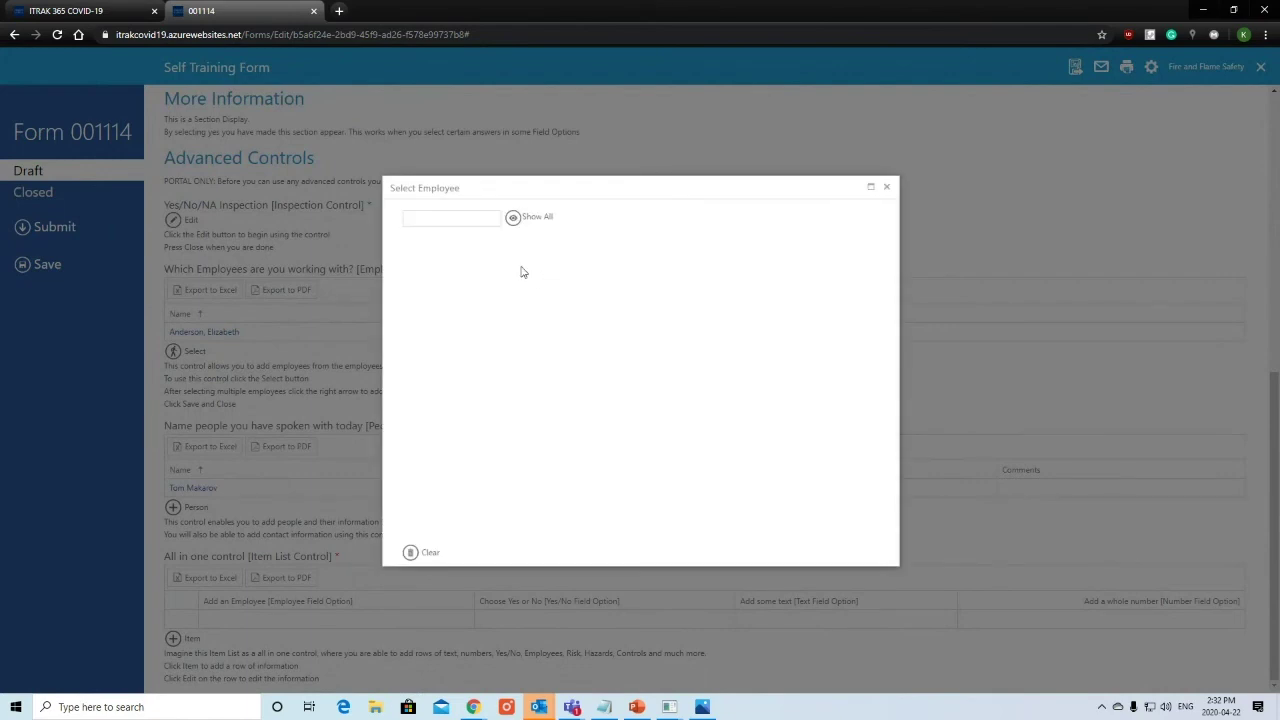
pyautogui.click(452, 248)
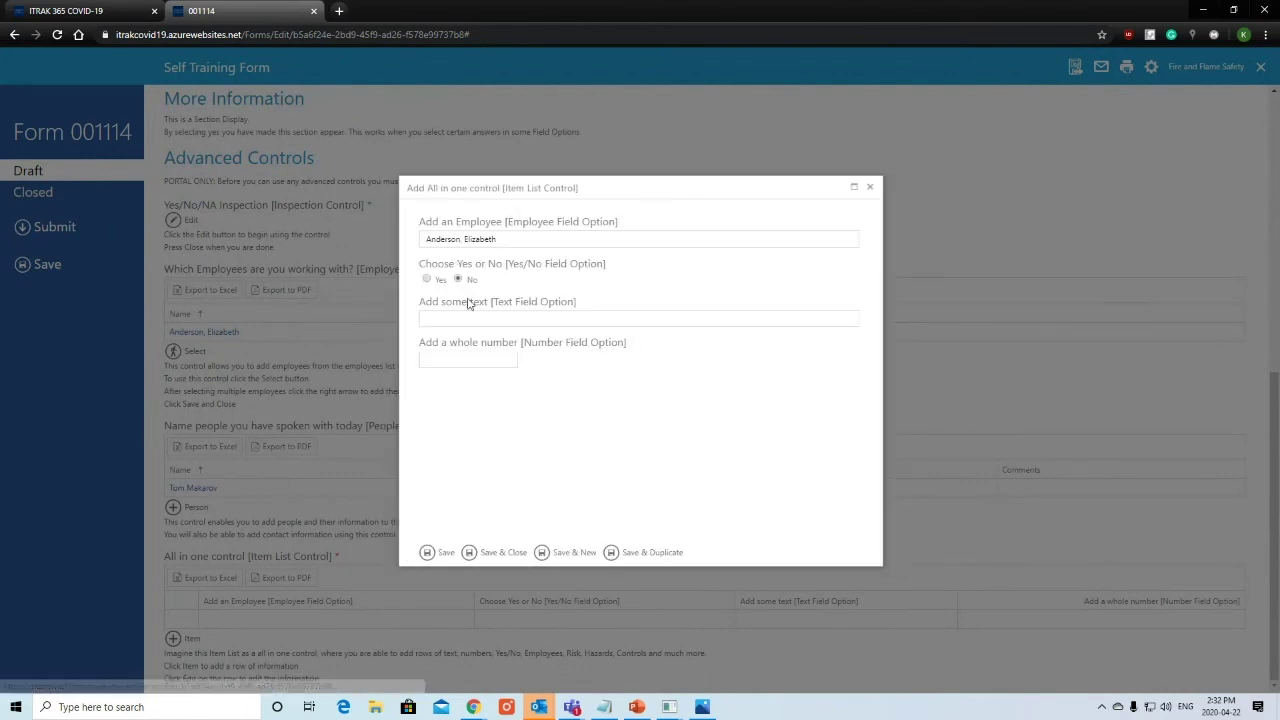
pyautogui.click(460, 312)
pyautogui.write('test')
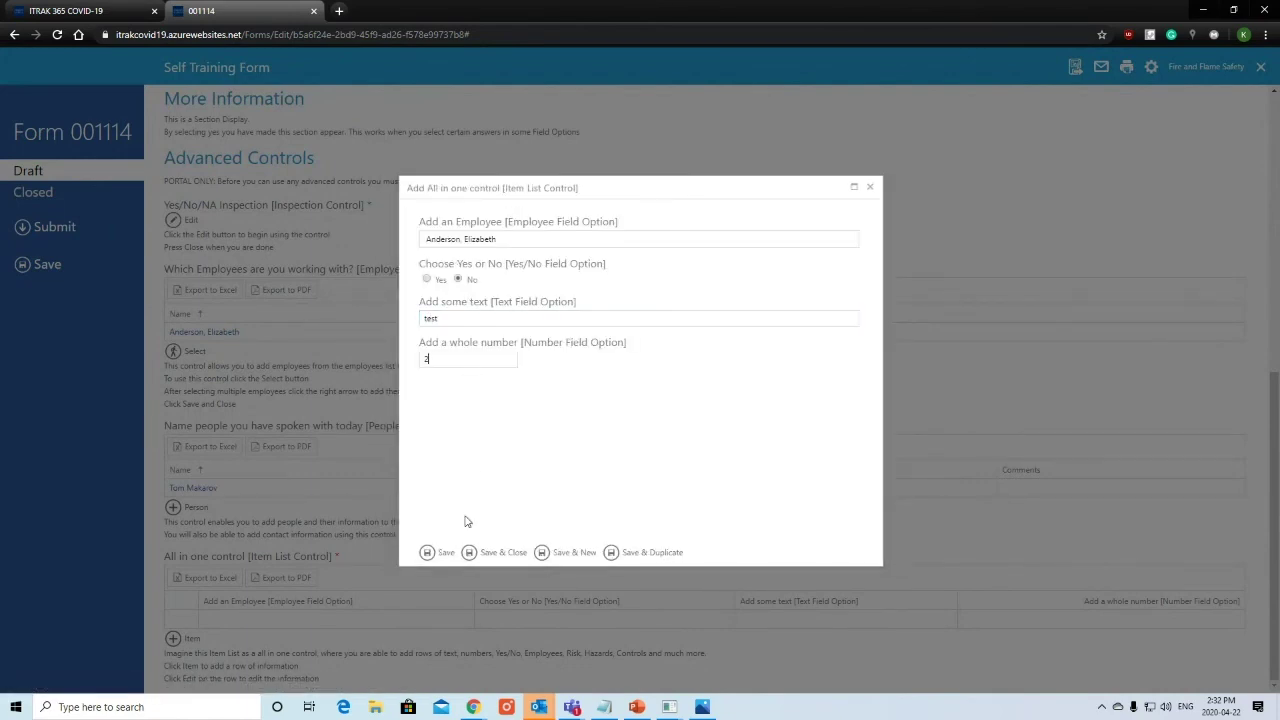
pyautogui.click(490, 553)
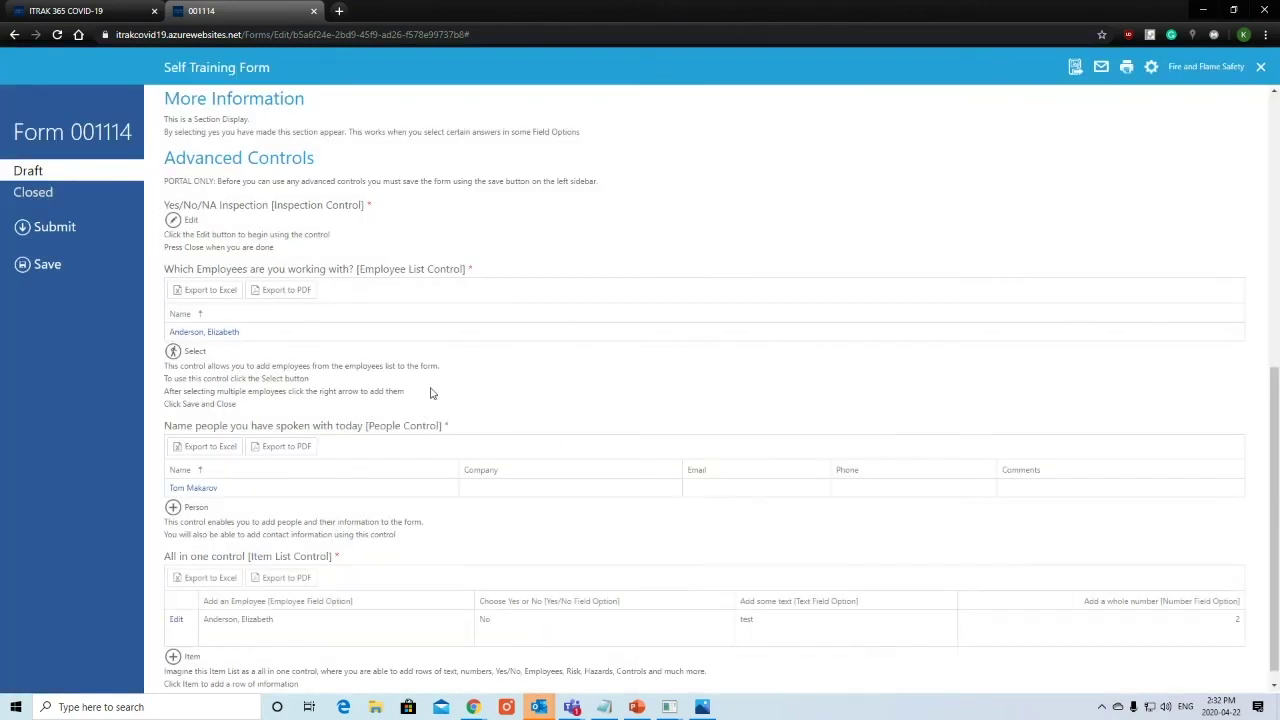
pyautogui.scroll(5, 431, 393)
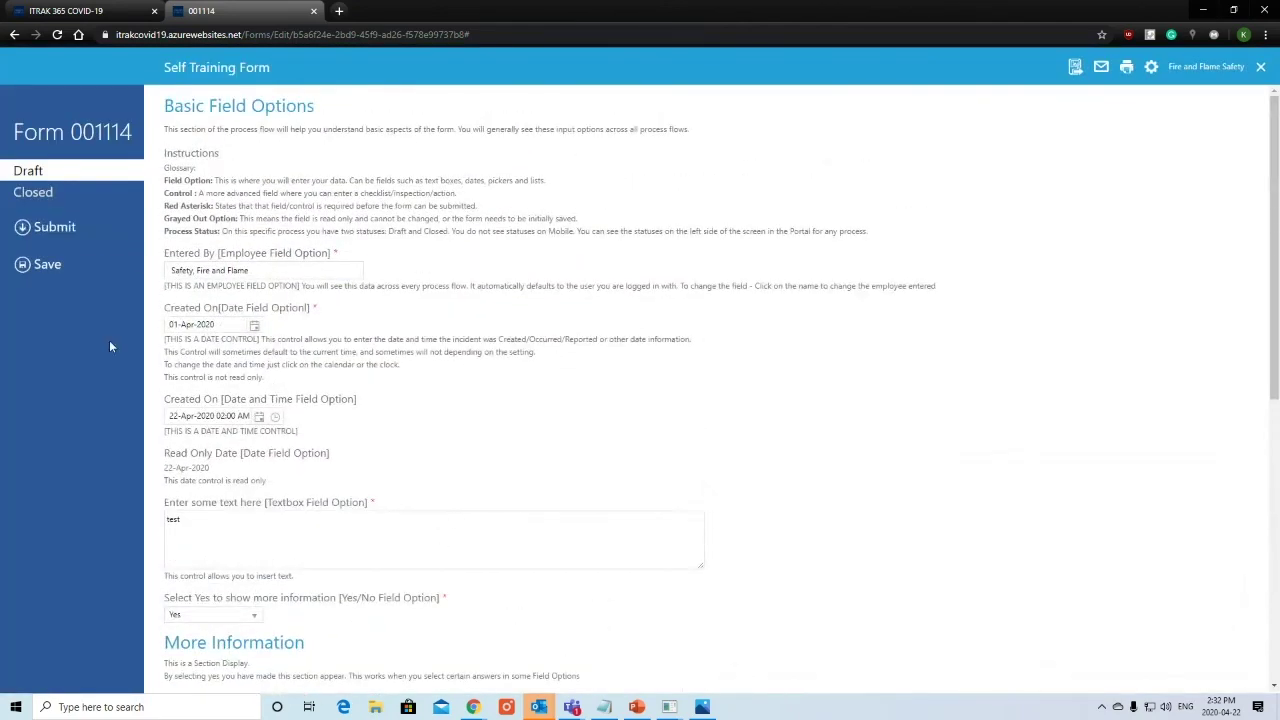
# Step: After the missing-inspection error, answer Yes to Questions #1 and #2 and resubmit Form 001114
pyautogui.click(97, 228)
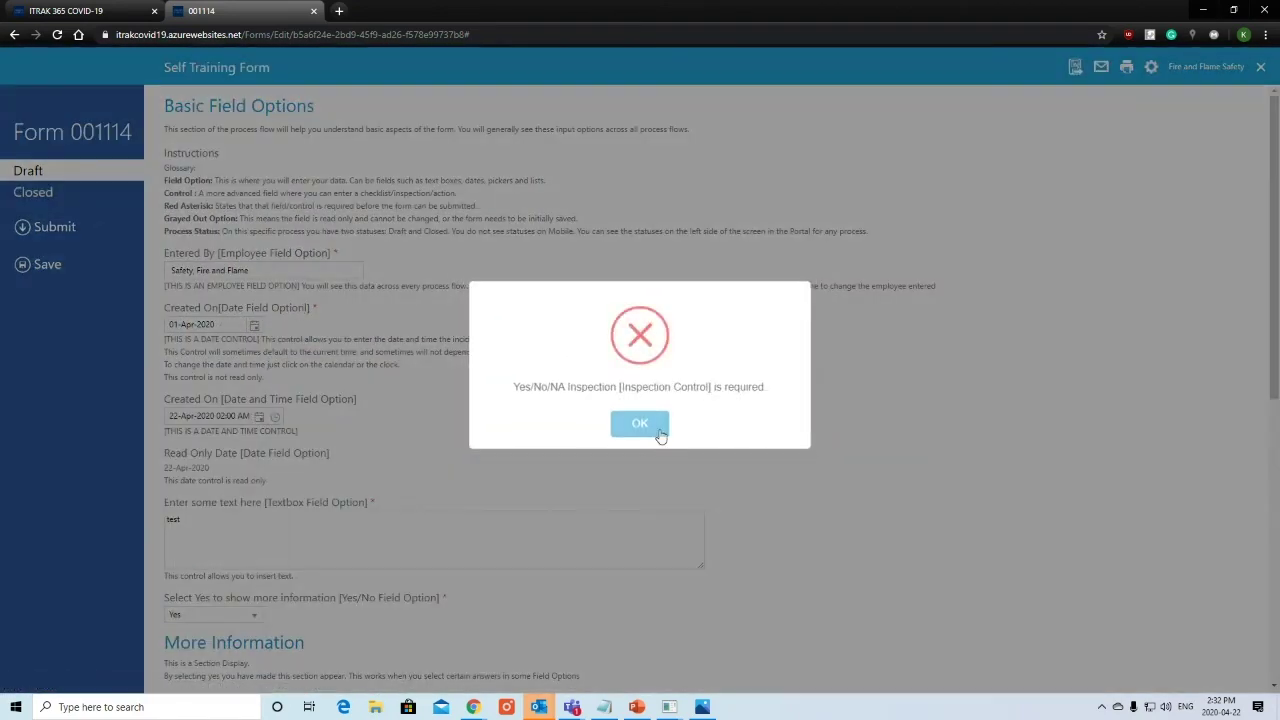
pyautogui.click(660, 440)
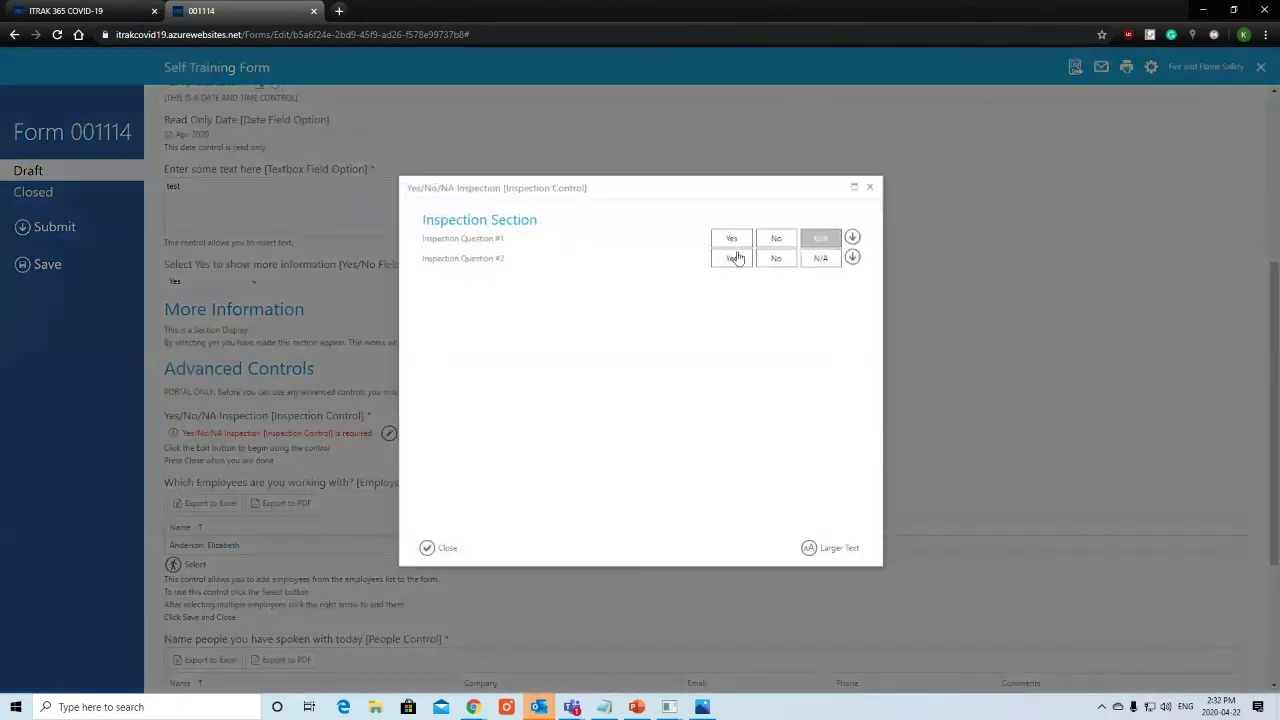
pyautogui.click(731, 238)
pyautogui.click(731, 258)
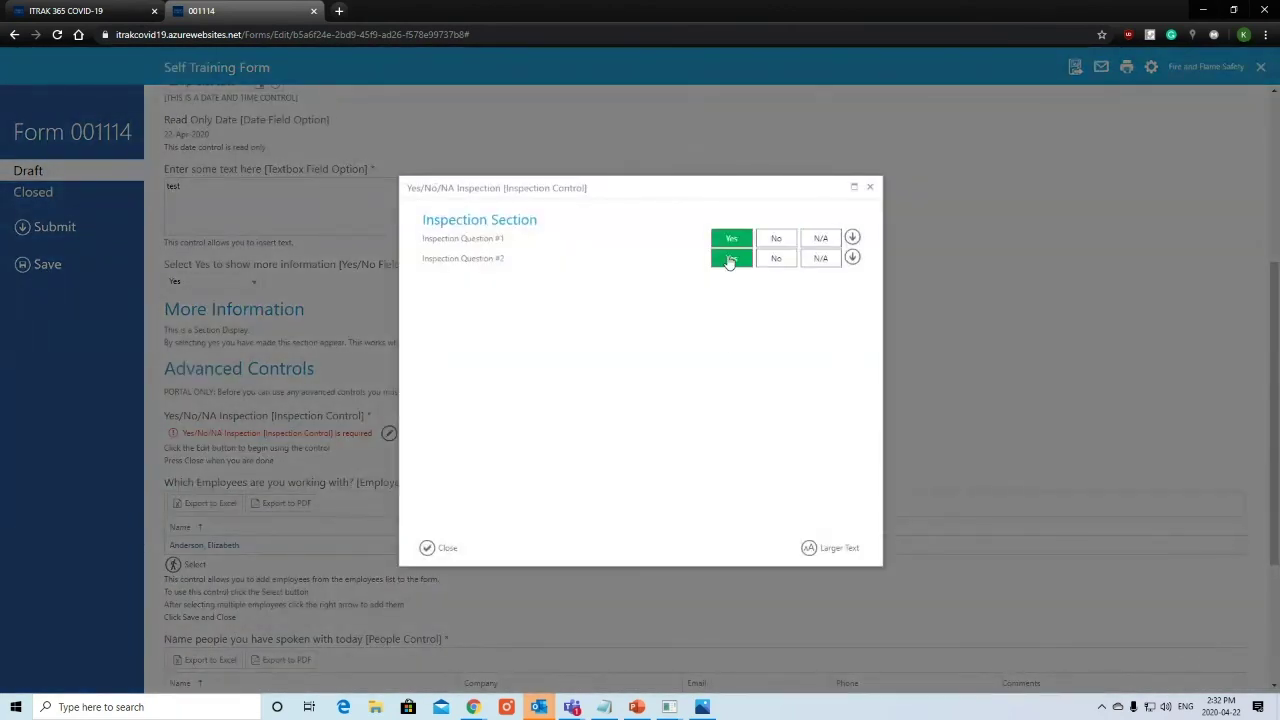
pyautogui.click(447, 551)
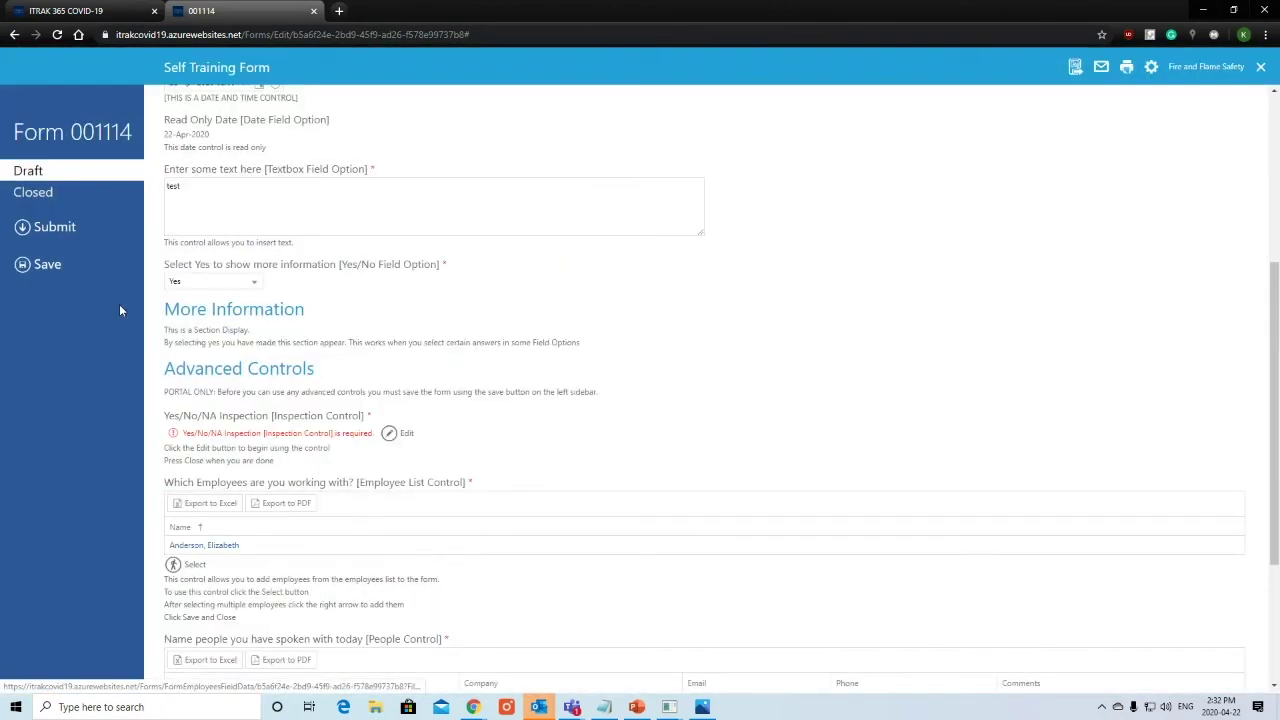
pyautogui.click(73, 230)
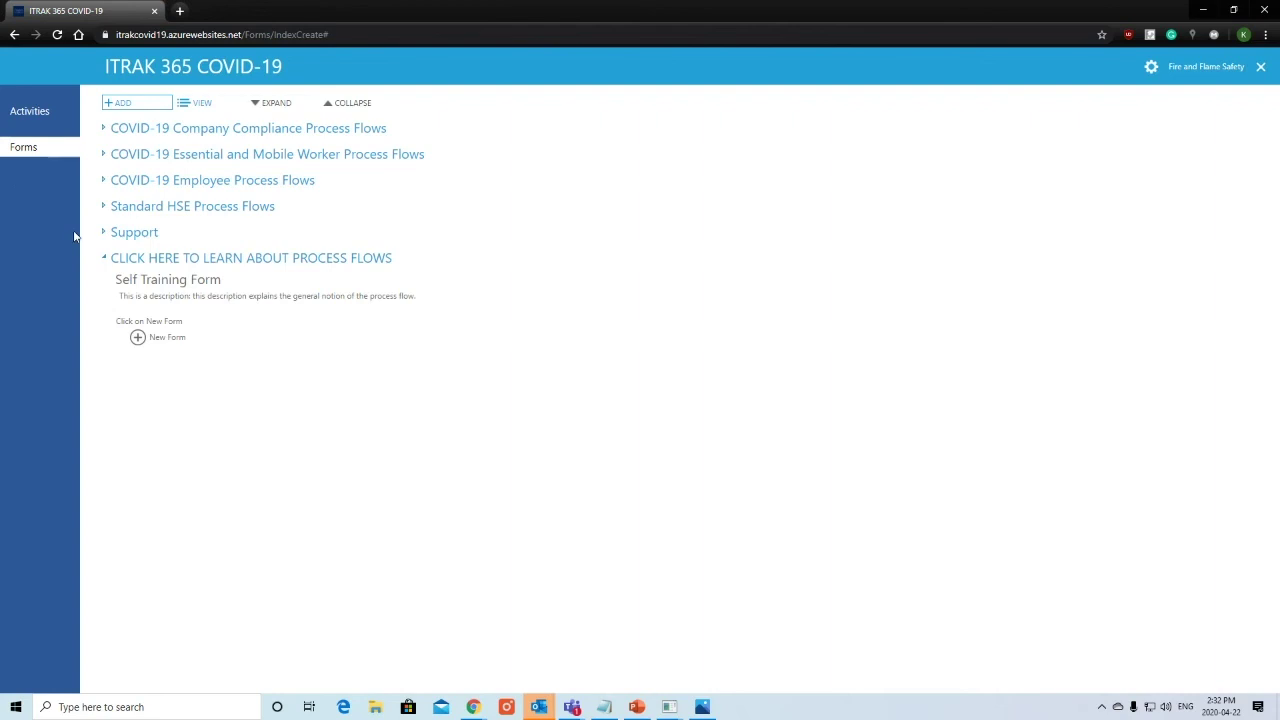
# Step: Switch the Forms view to All Inactive Process Flows and open Form 001114 in a new tab
pyautogui.click(220, 105)
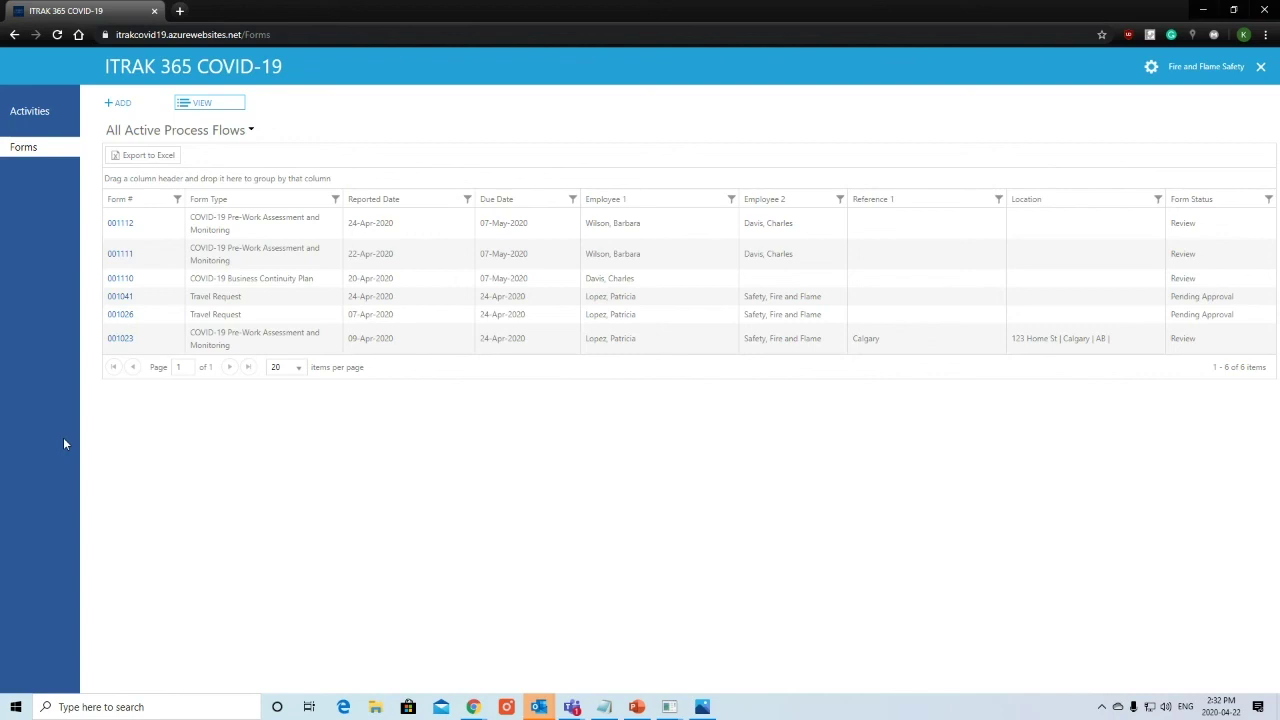
pyautogui.click(222, 134)
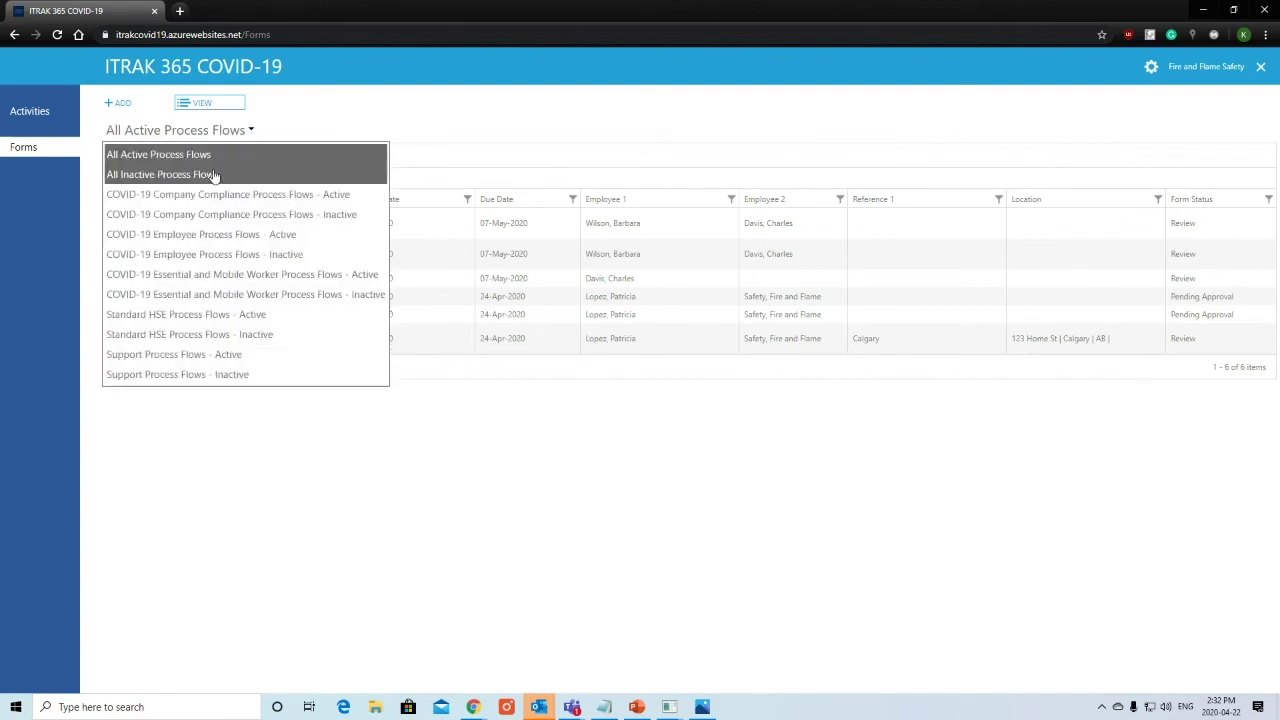
pyautogui.click(213, 175)
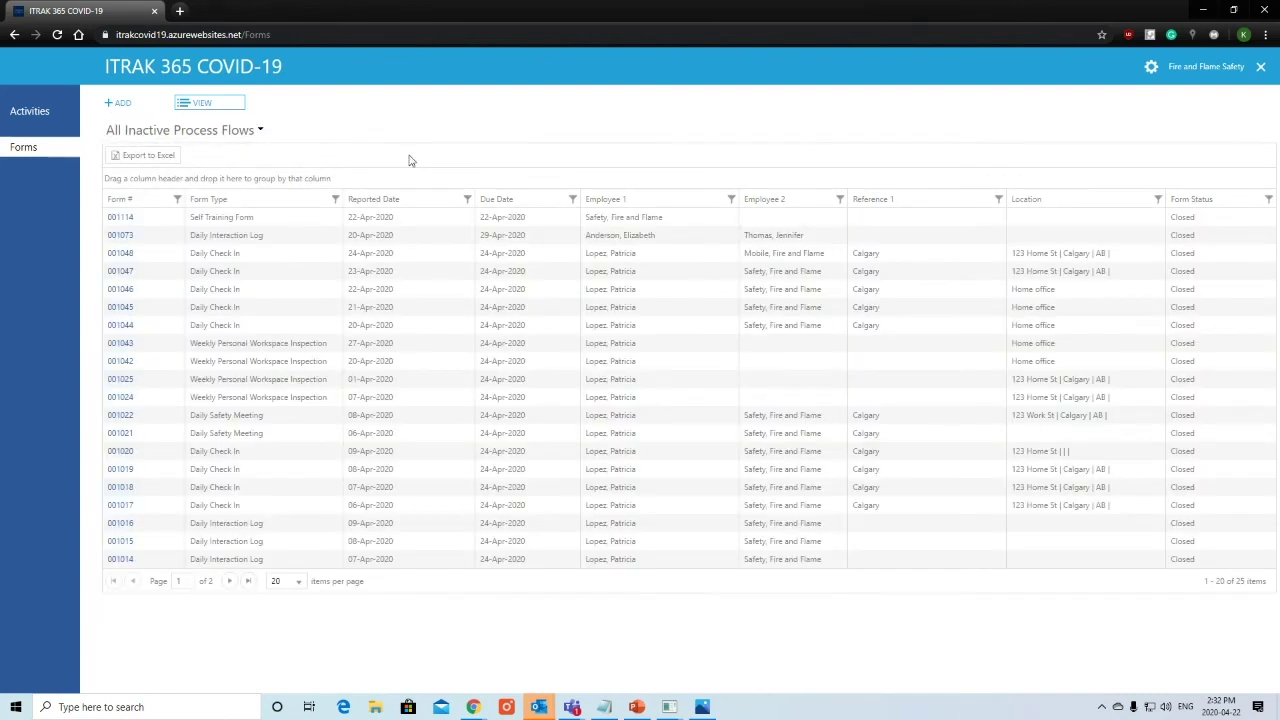
pyautogui.tripleClick(353, 219)
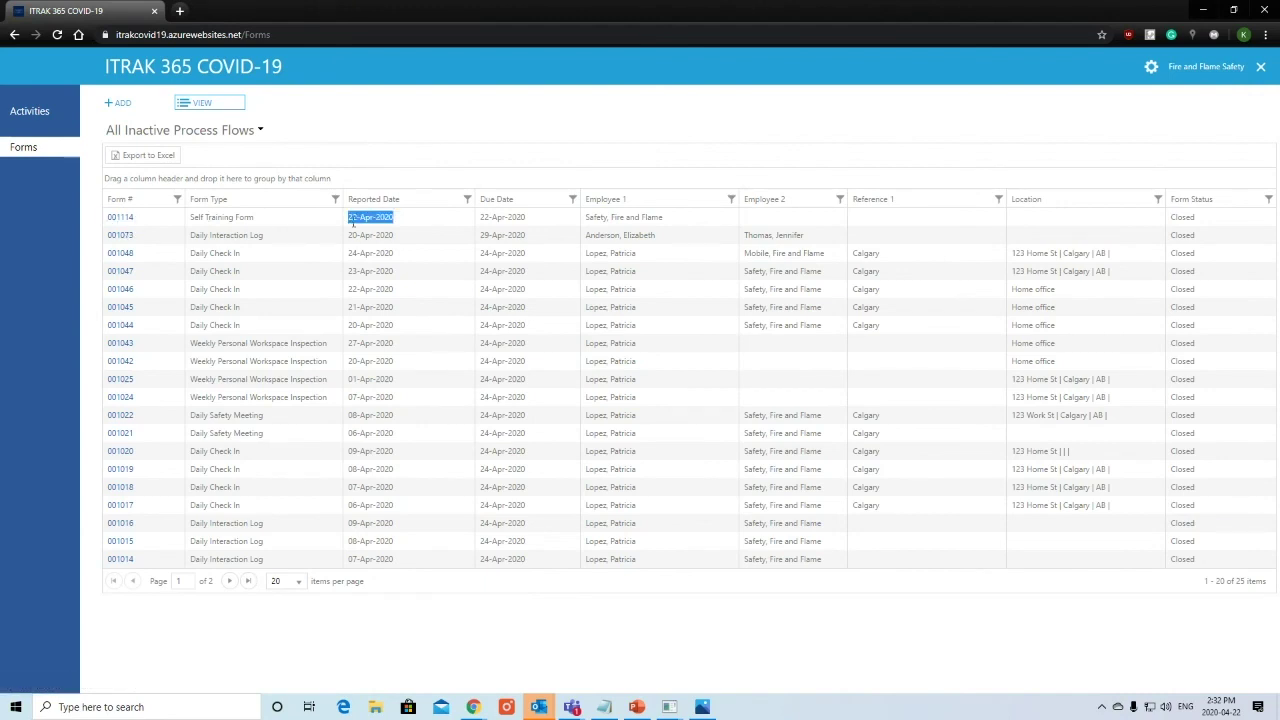
pyautogui.click(121, 217)
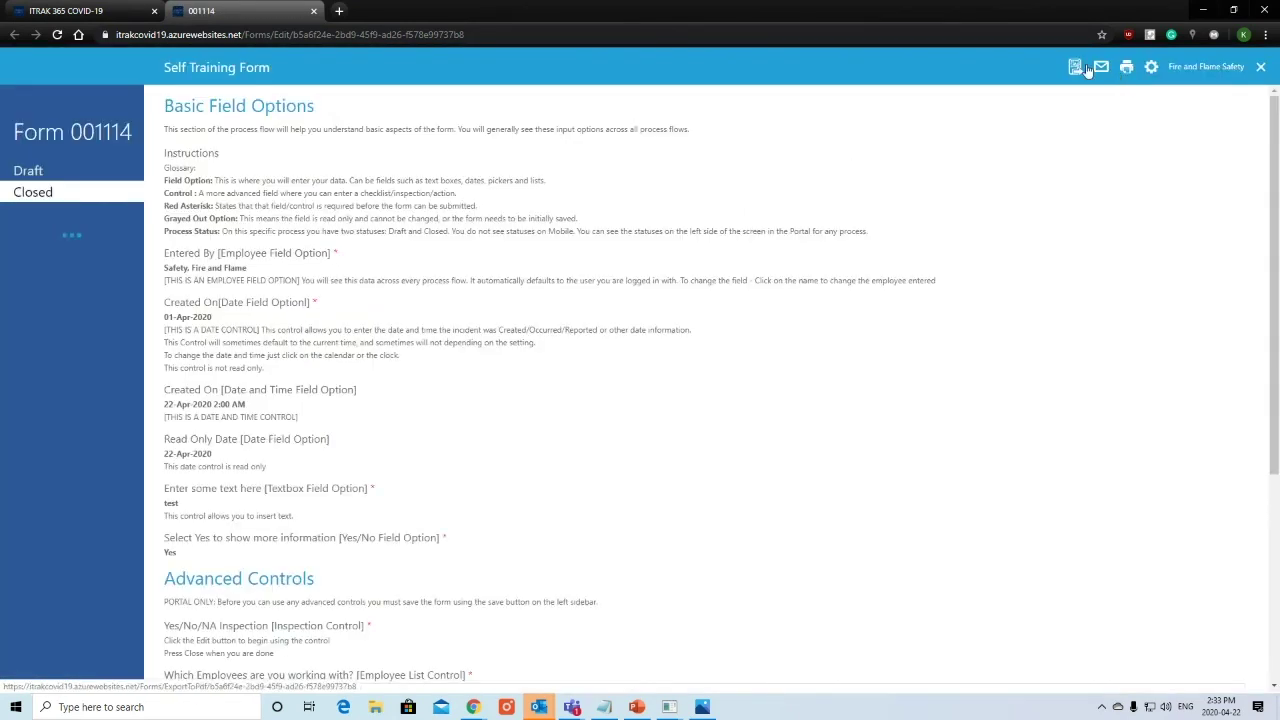
pyautogui.scroll(-4, 286, 214)
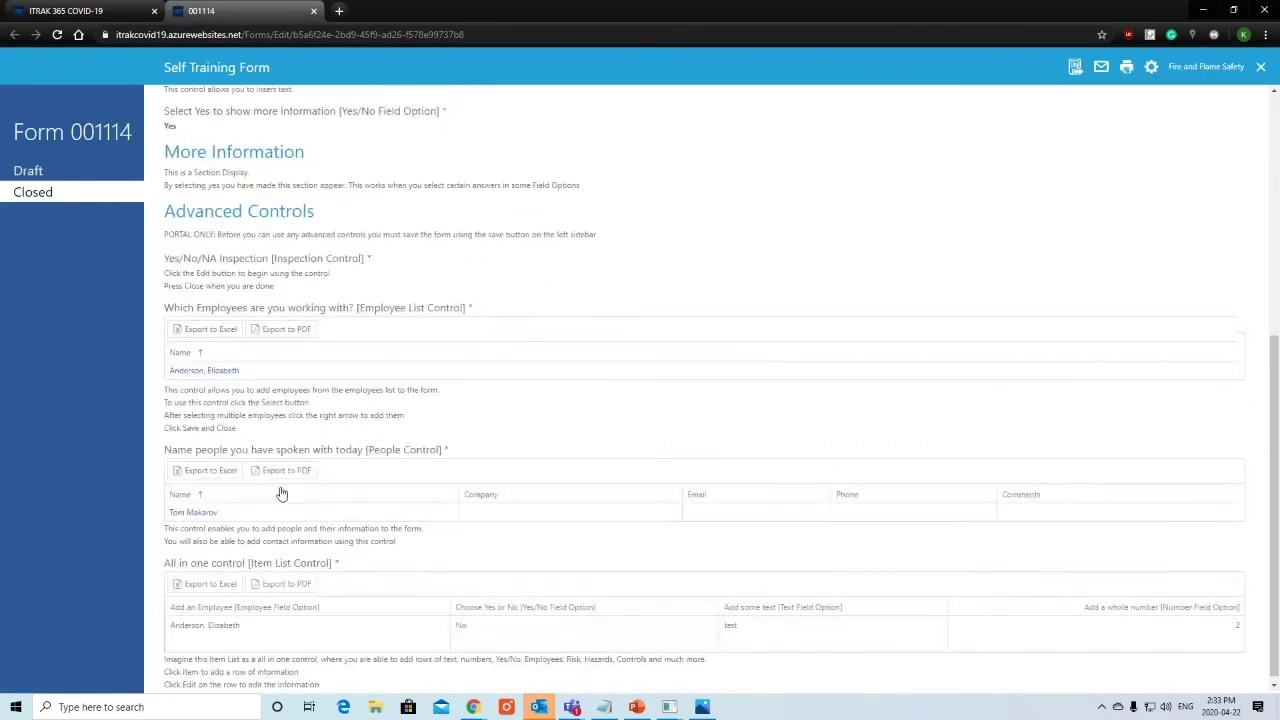
pyautogui.scroll(5, 281, 493)
# Step: On the Forms list, try the COVID-19 Company Compliance view, then return to All Active Process Flows
pyautogui.click(100, 18)
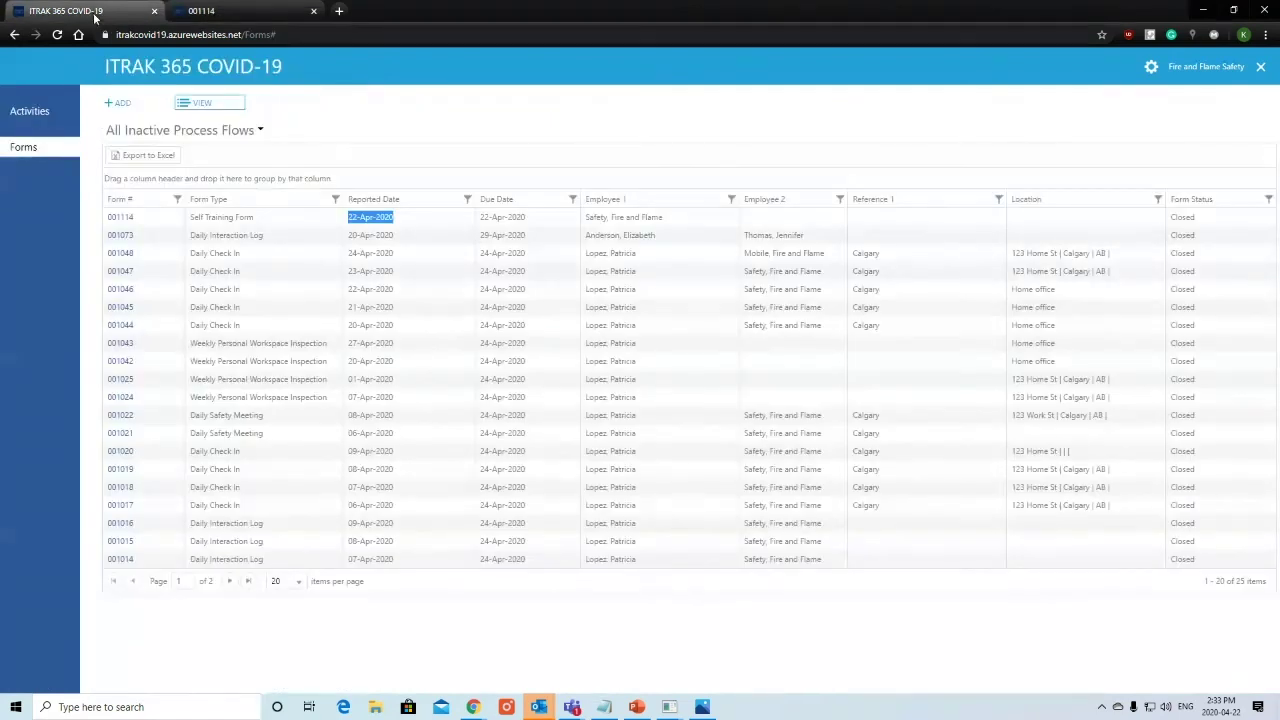
pyautogui.click(173, 138)
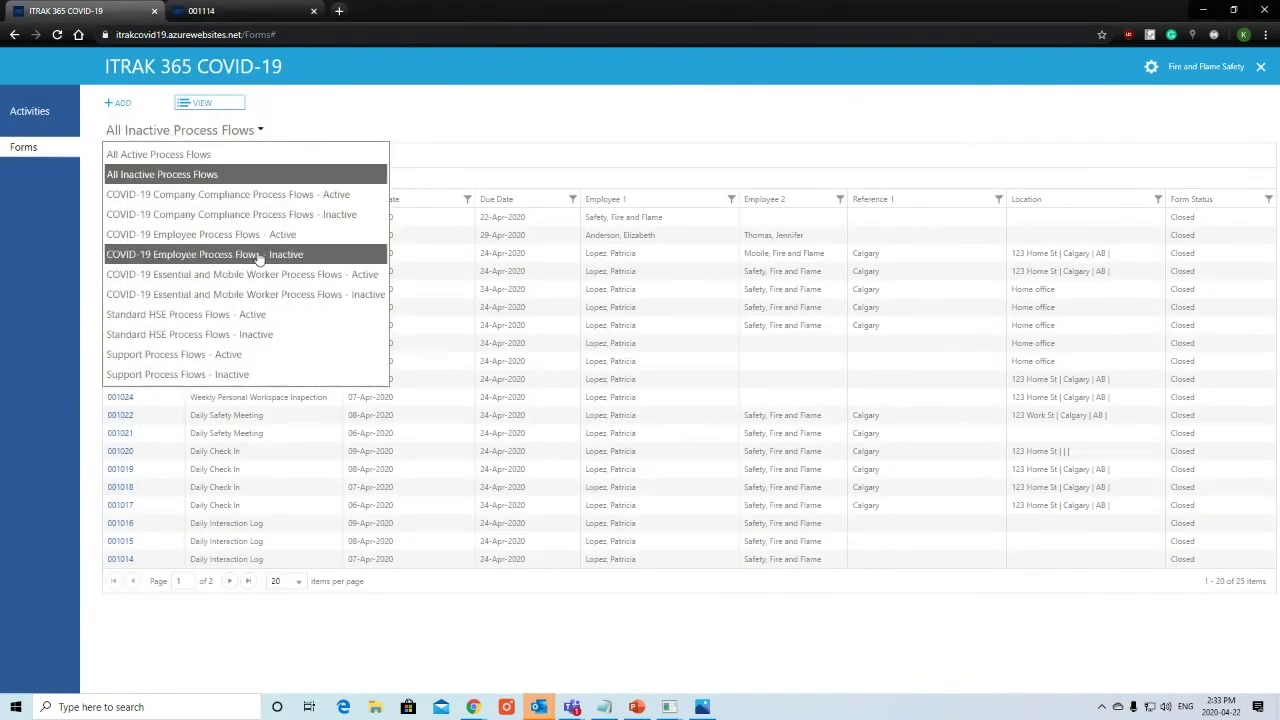
pyautogui.click(285, 197)
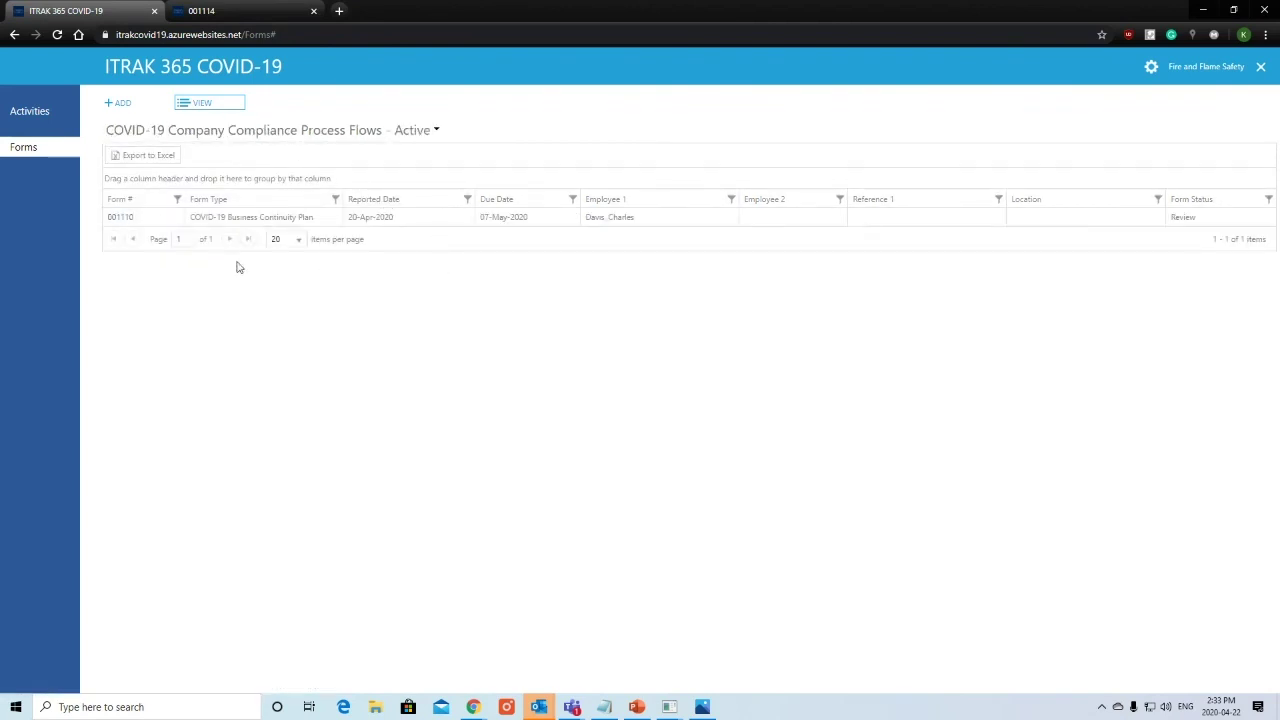
pyautogui.click(253, 140)
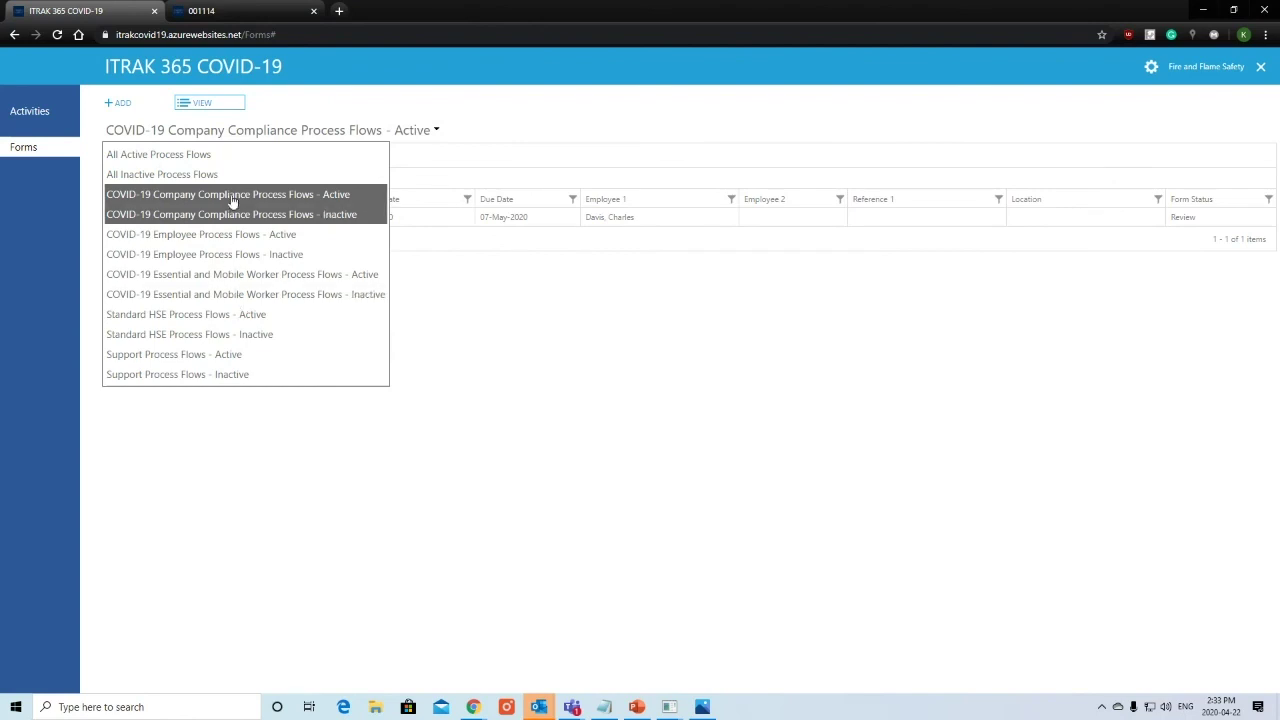
pyautogui.click(226, 156)
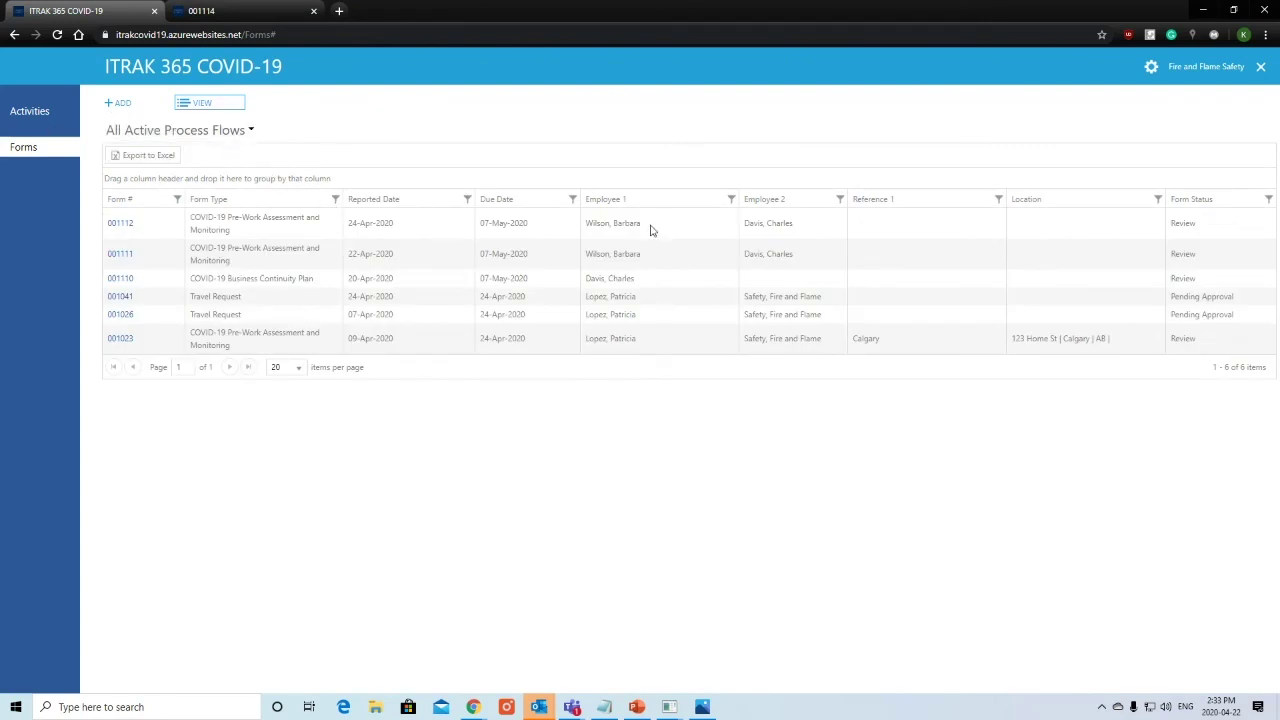
# Step: Filter Employee 1 by name, sort ascending by Employee 1, then clear the filter
pyautogui.click(731, 199)
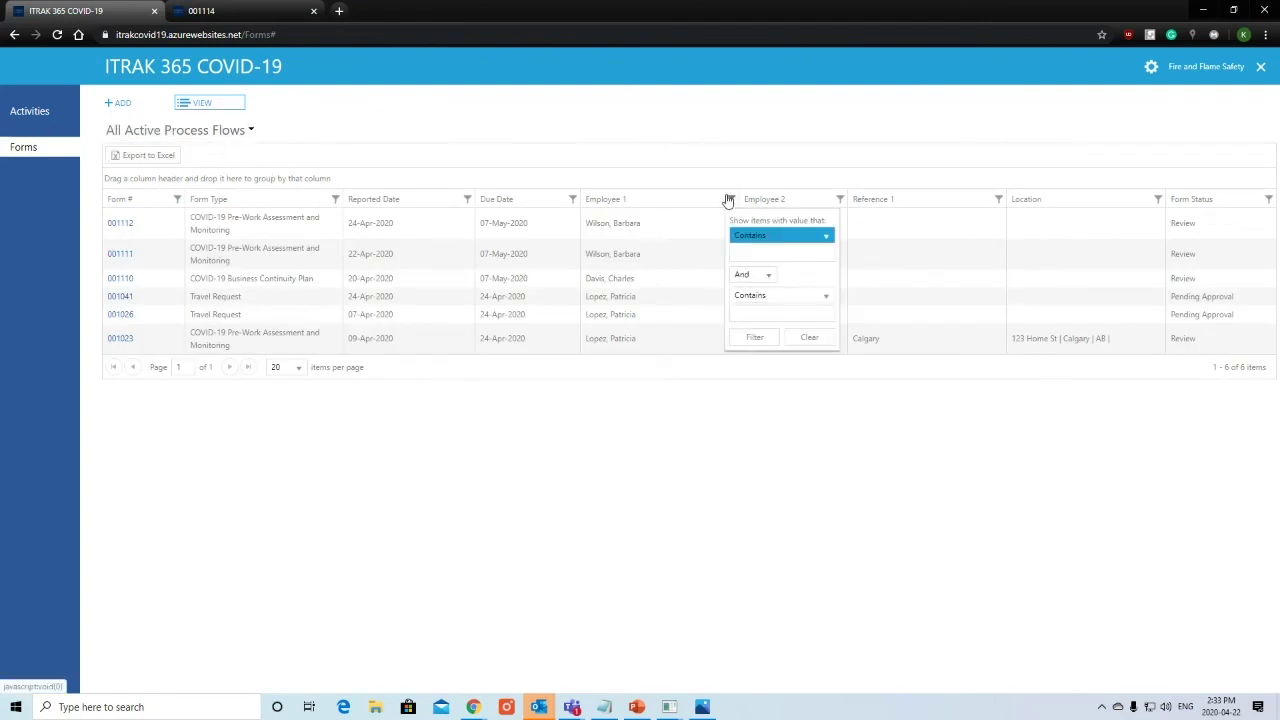
pyautogui.click(771, 249)
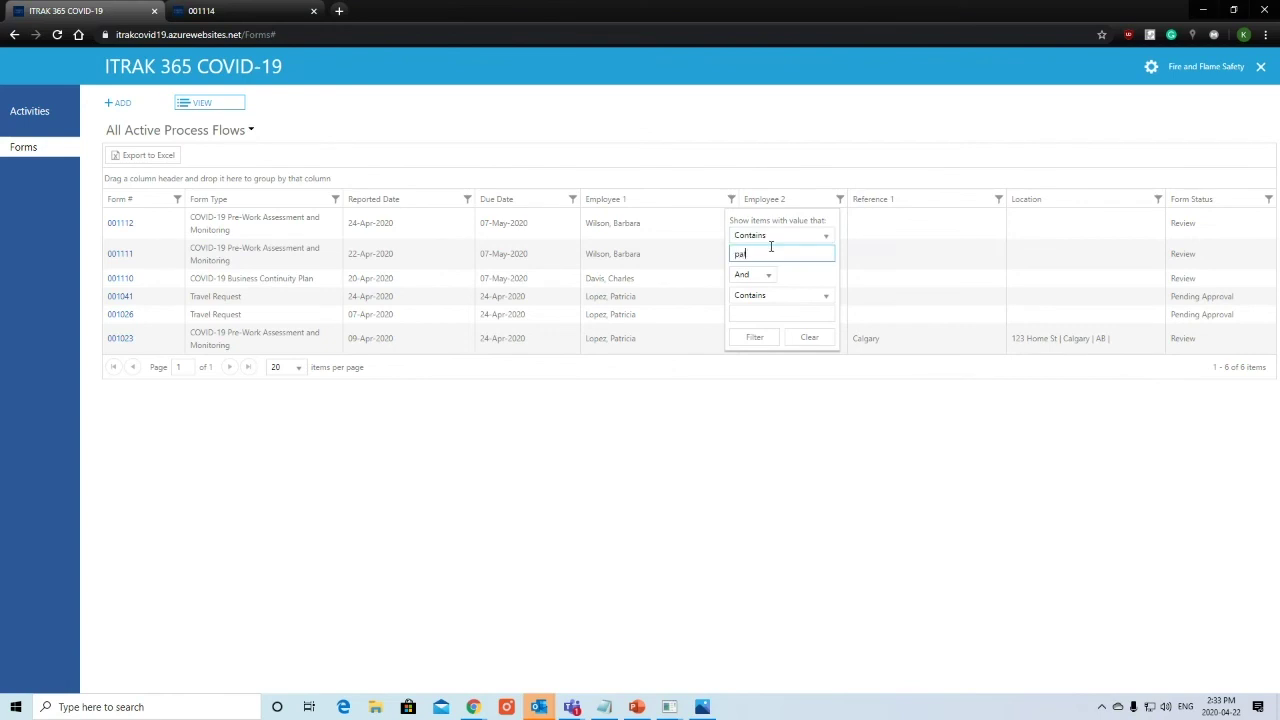
pyautogui.click(757, 340)
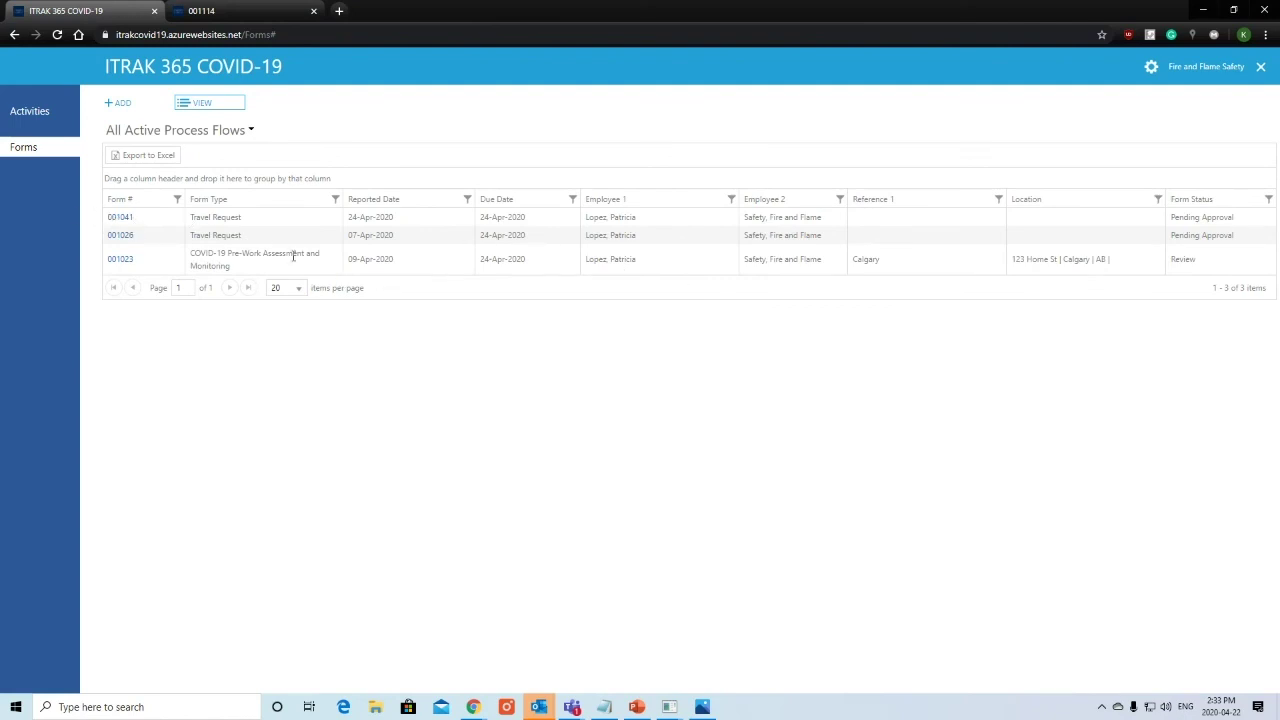
pyautogui.click(726, 200)
pyautogui.click(732, 201)
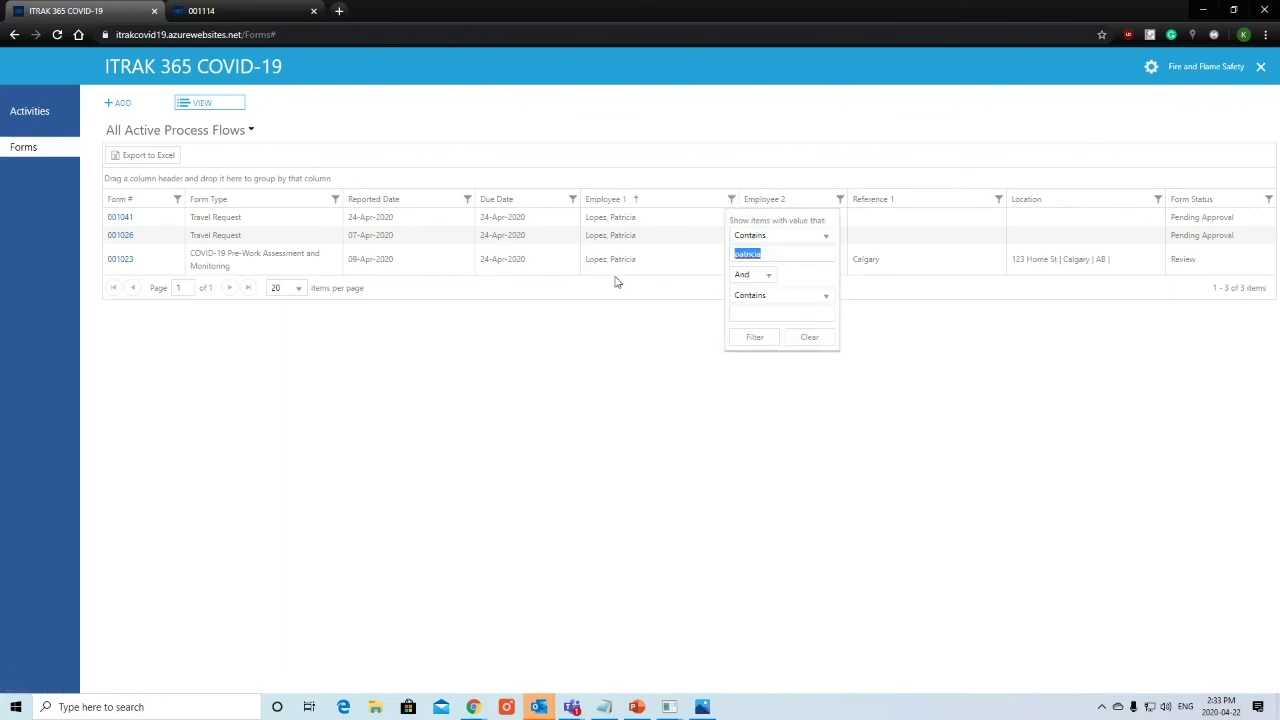
pyautogui.press('BackSpace')
pyautogui.click(766, 338)
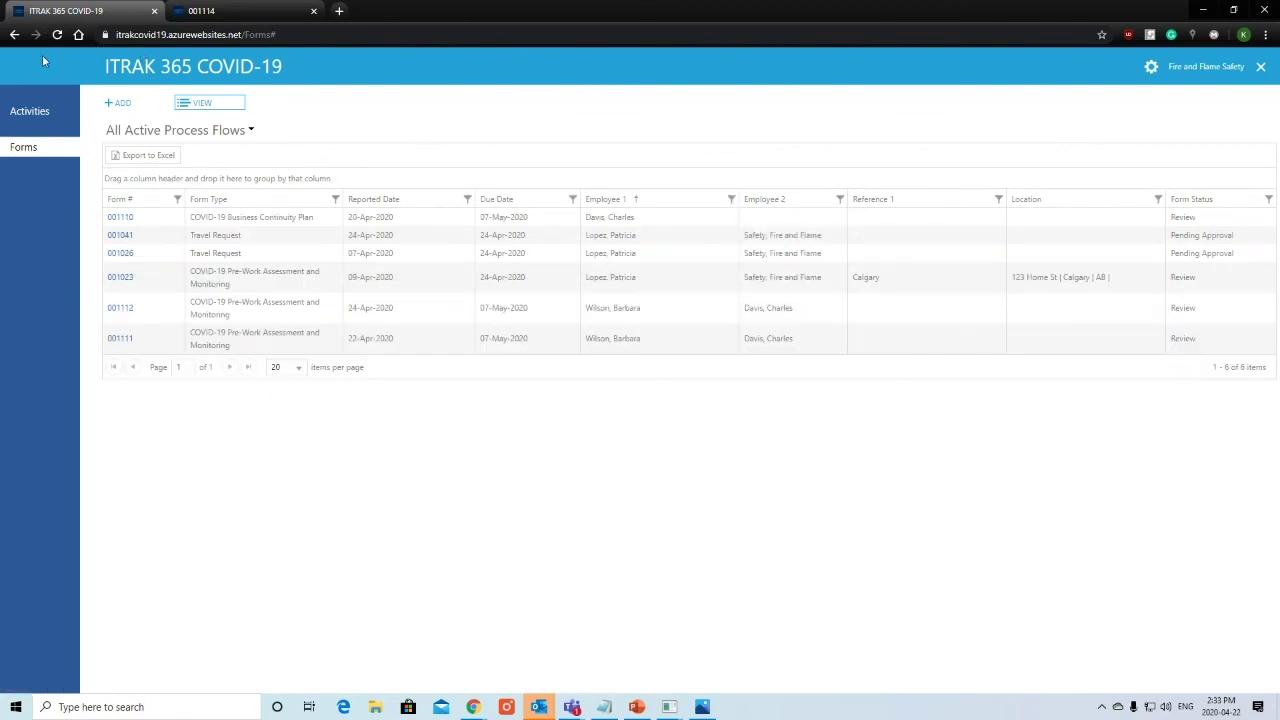
# Step: Set the 'Isolate at home for another week' action to Completed on 22-Apr-2020 and save it
pyautogui.click(38, 113)
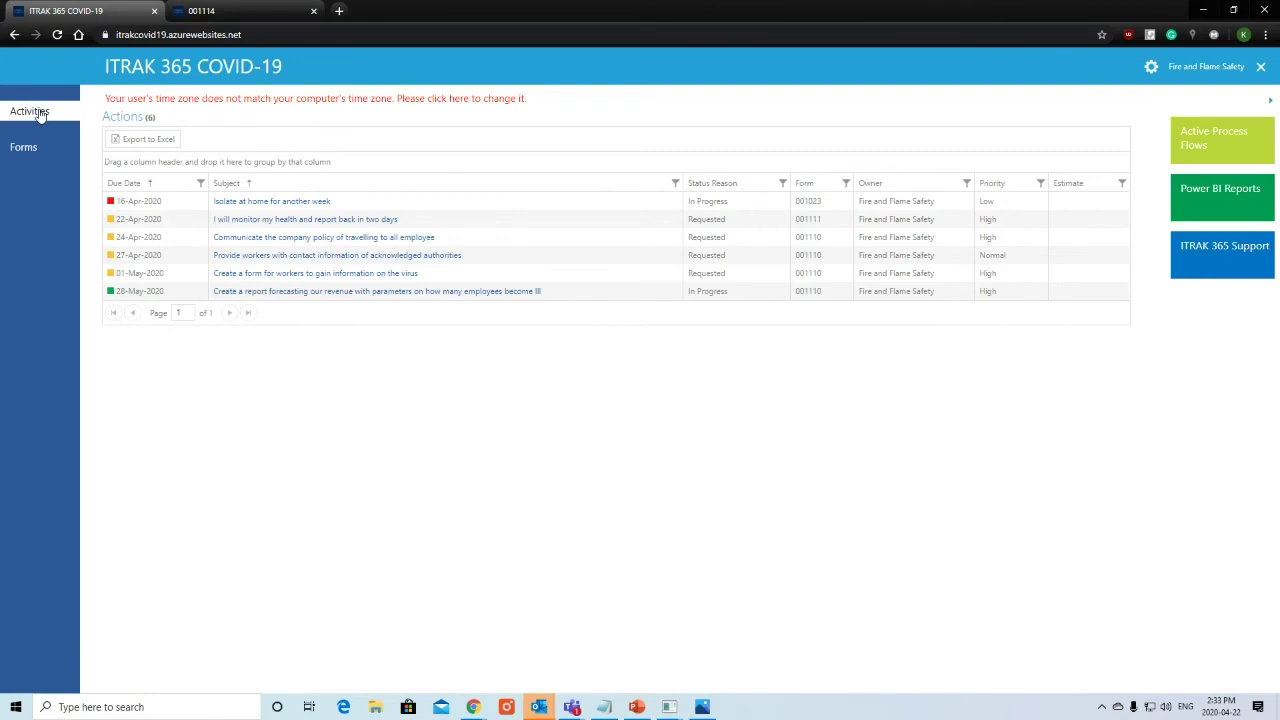
pyautogui.click(297, 203)
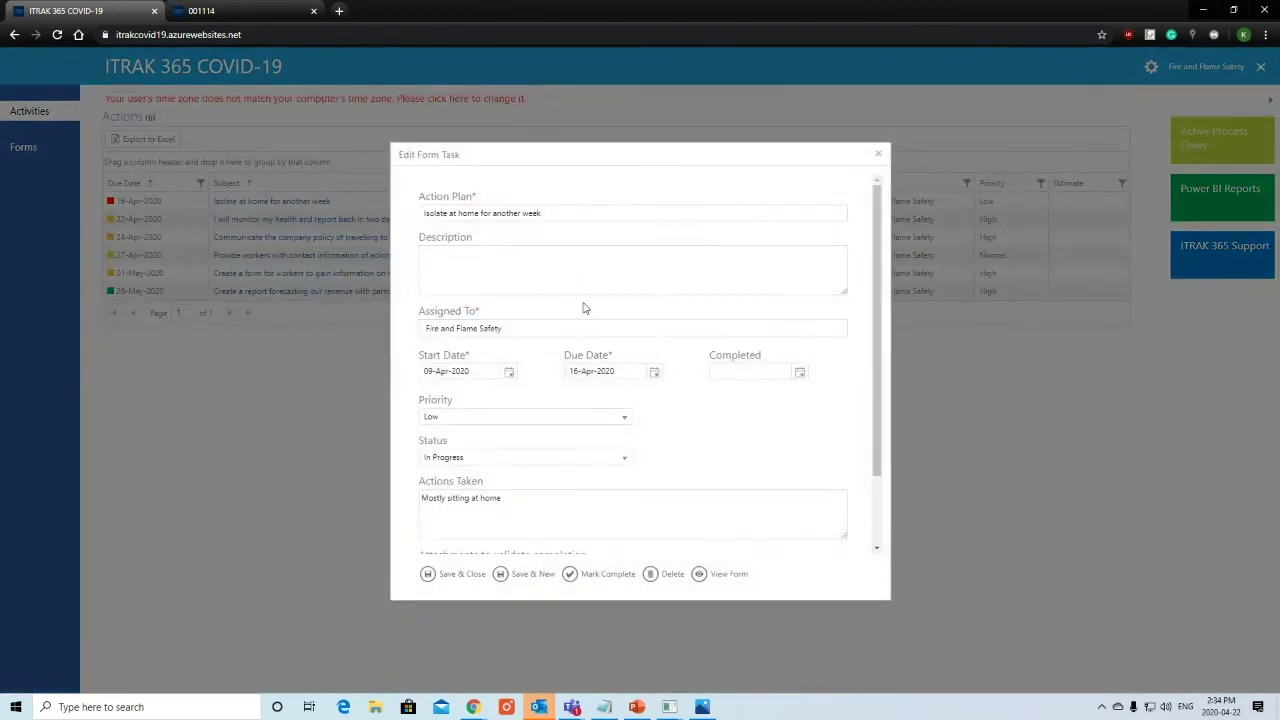
pyautogui.click(799, 374)
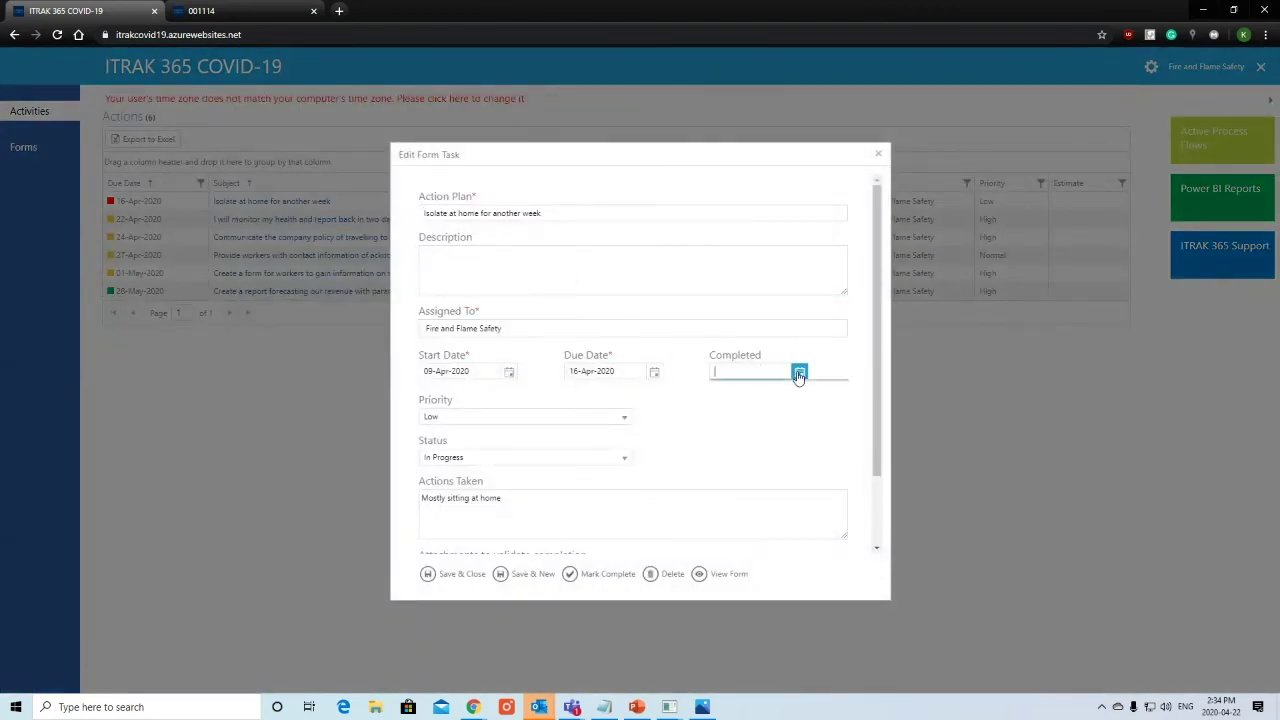
pyautogui.click(780, 486)
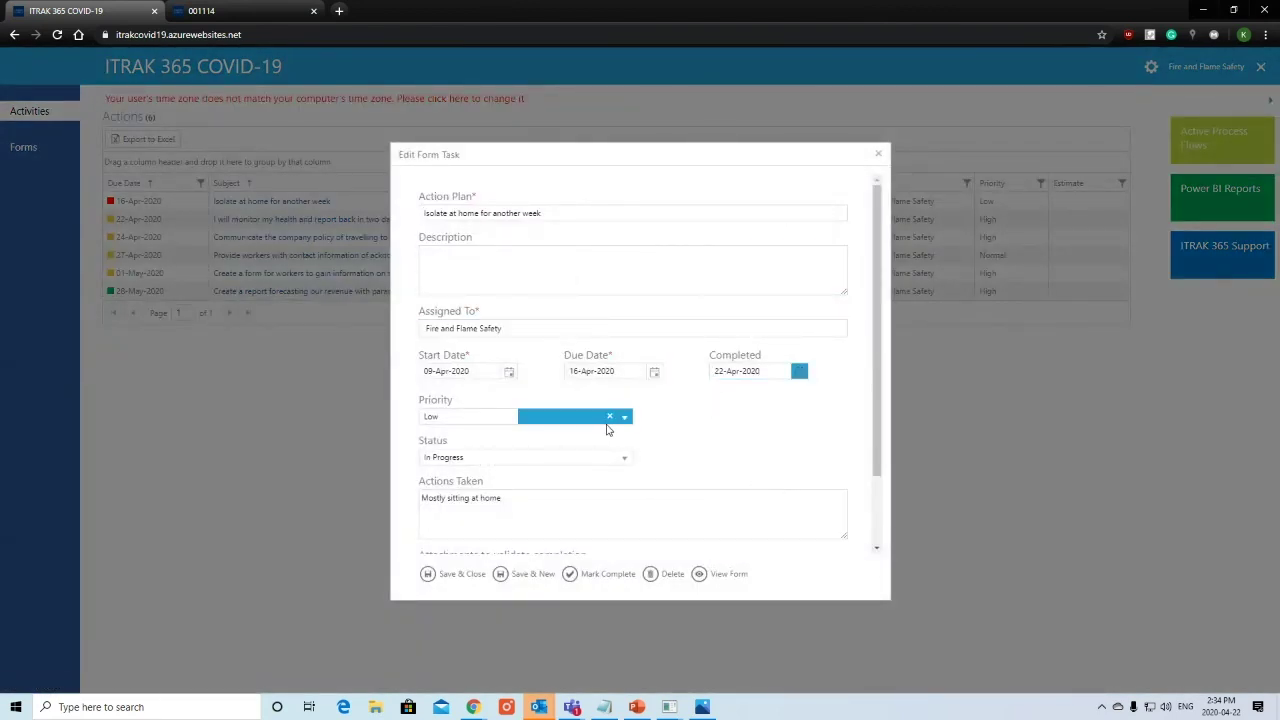
pyautogui.click(620, 458)
pyautogui.click(558, 526)
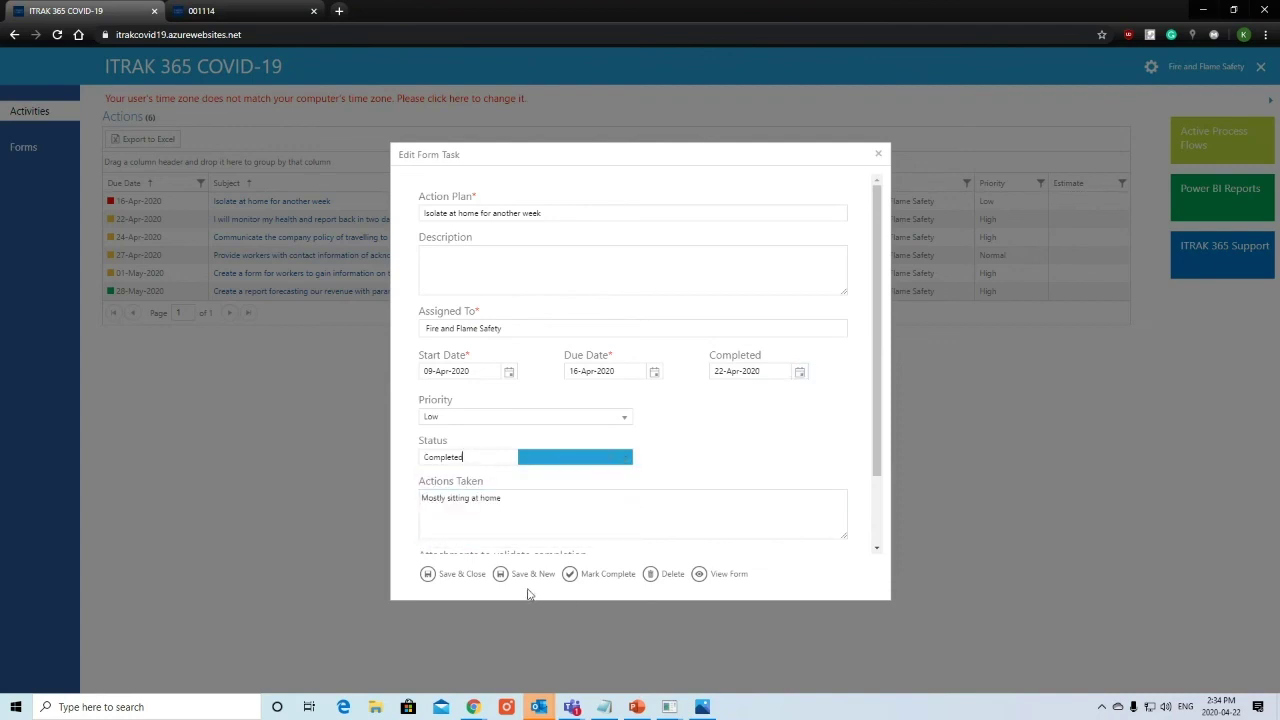
pyautogui.click(456, 574)
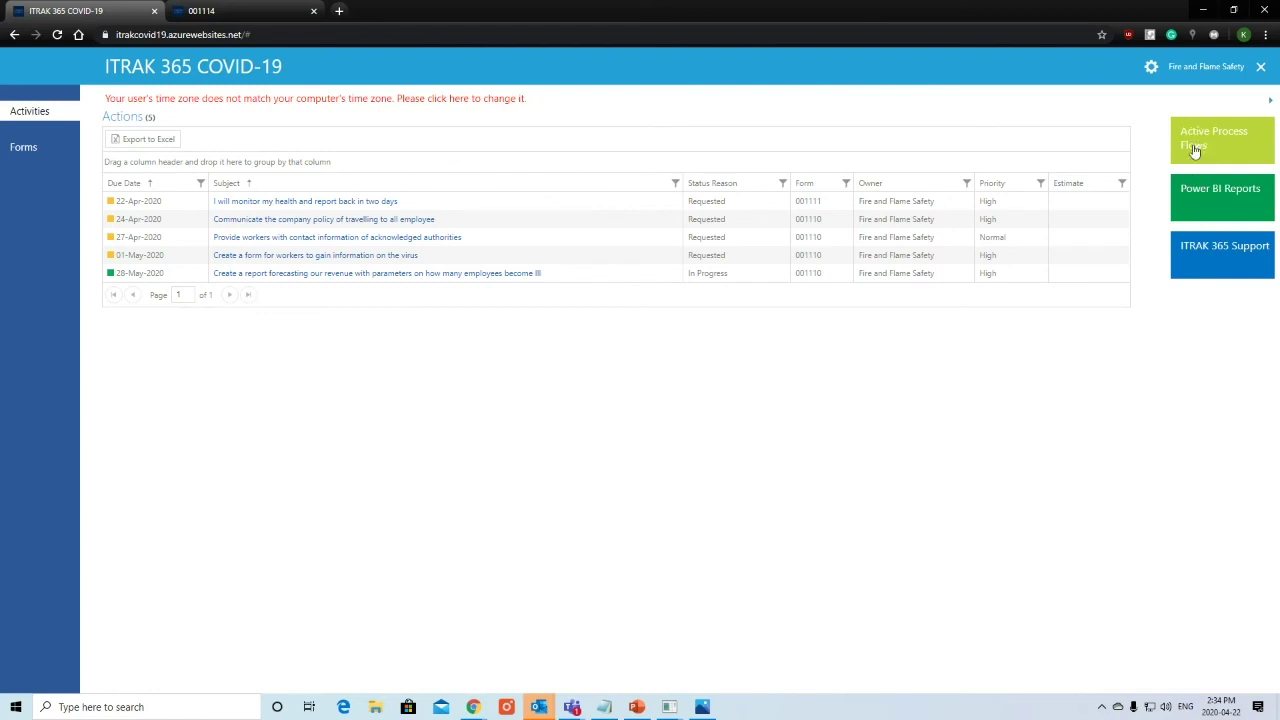
# Step: Open the ITRAK 365 Support contact page (NeoSystems) in a new tab, then return to the portal
pyautogui.click(1214, 256)
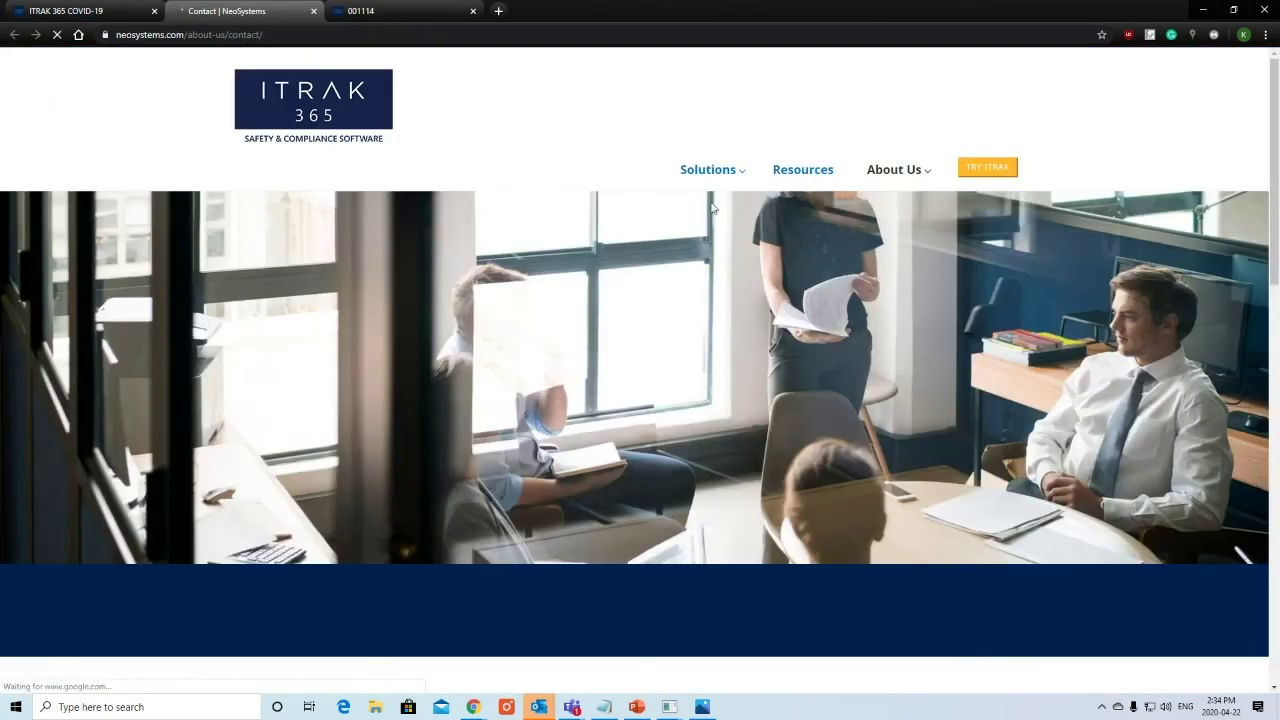
pyautogui.scroll(-8, 375, 260)
pyautogui.hotkey('ctrl', '1')
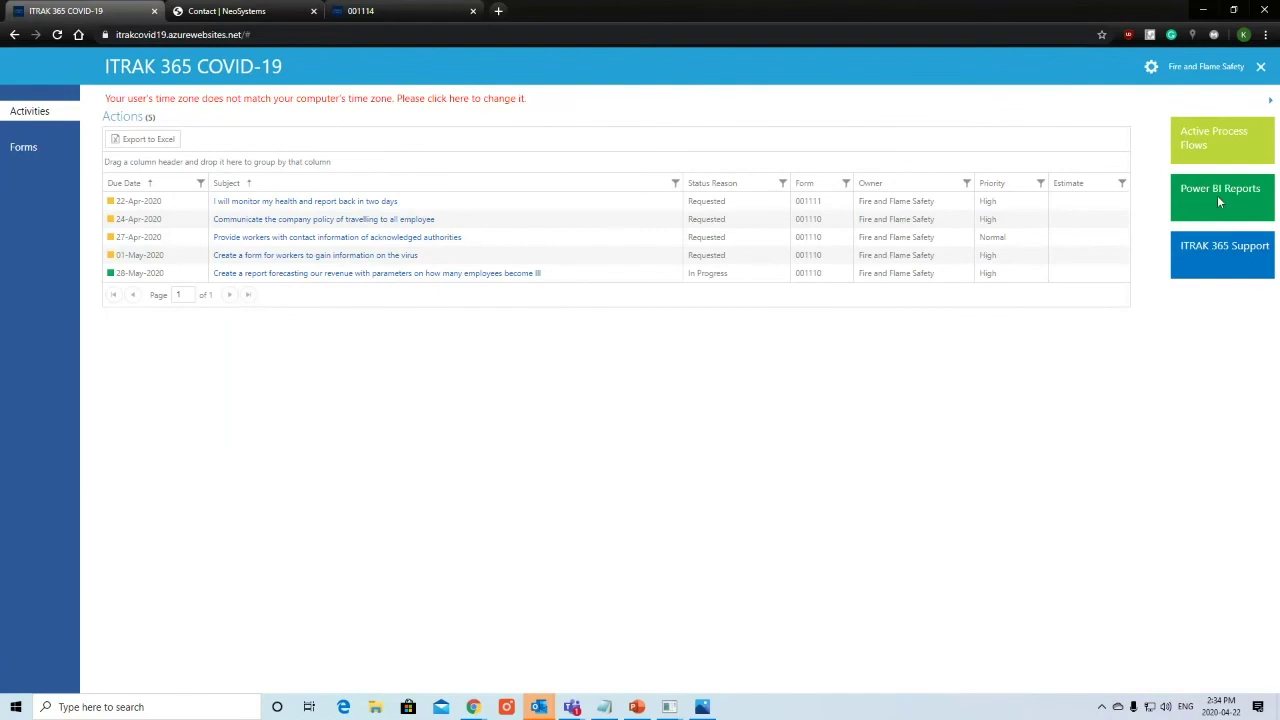
# Step: Open the Power BI Reports sign-in alongside, then show the All Active Process Flows forms list
pyautogui.click(1218, 200)
pyautogui.click(80, 10)
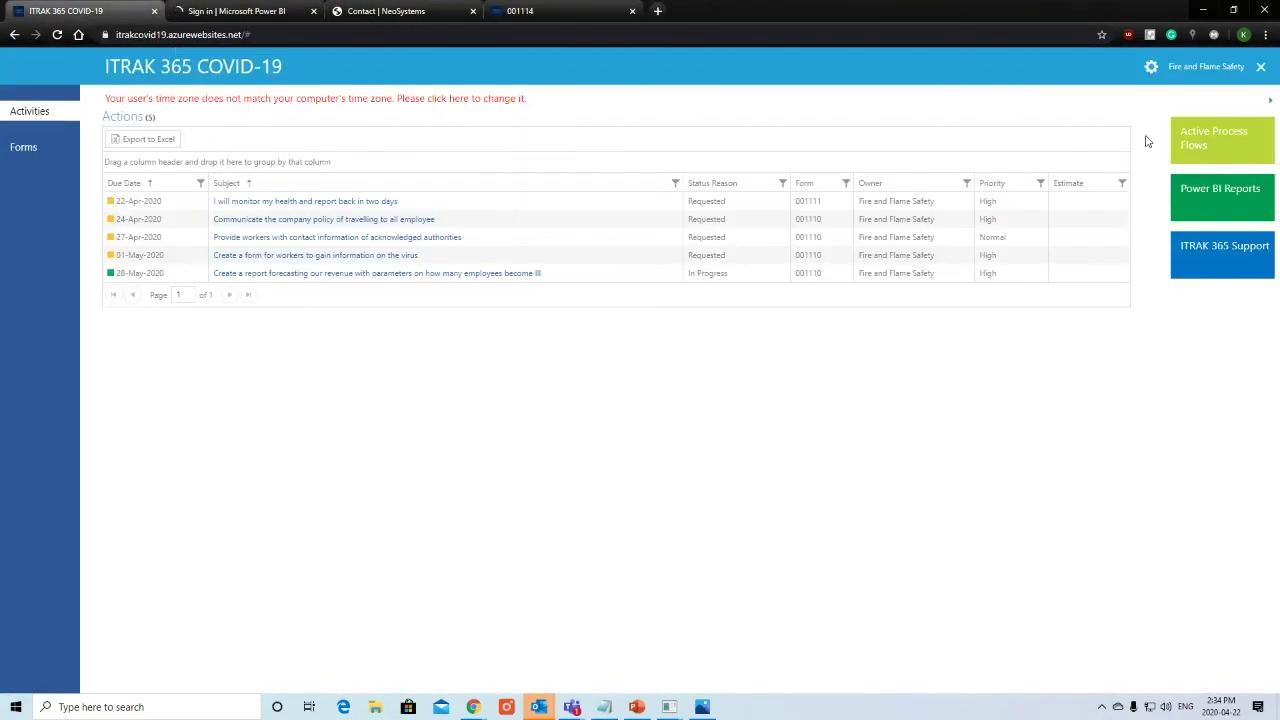
pyautogui.click(1200, 155)
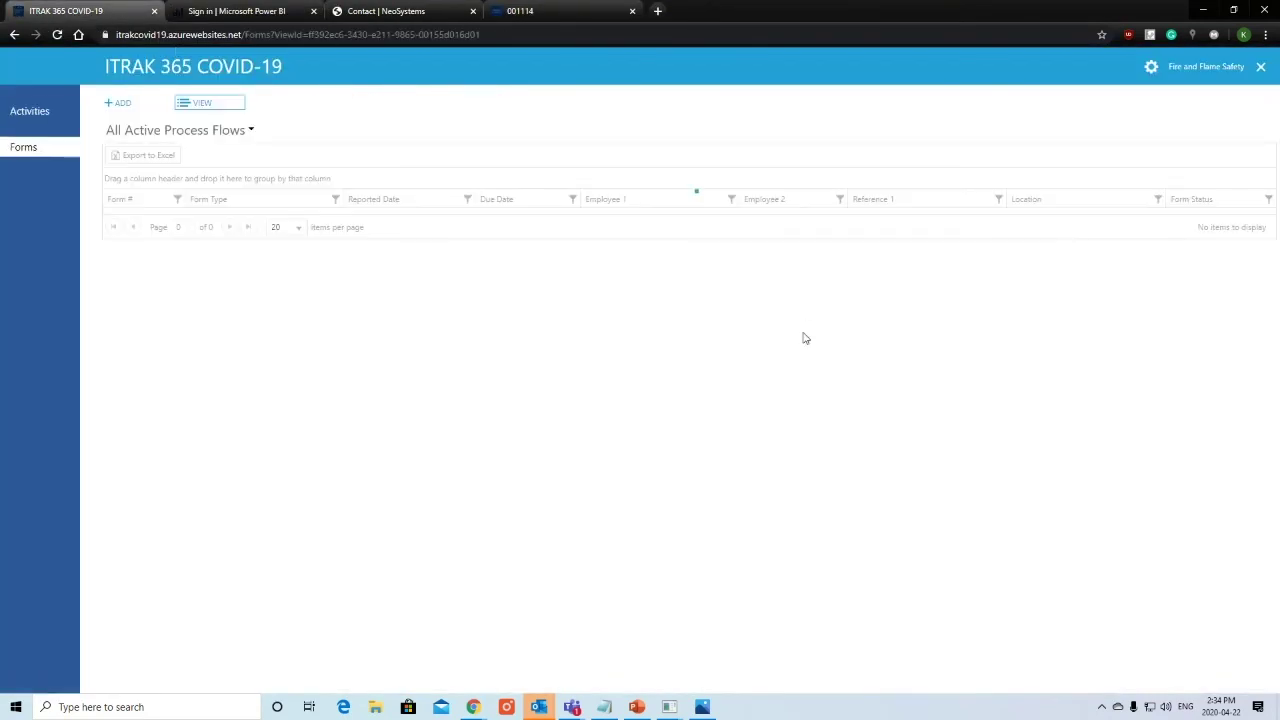